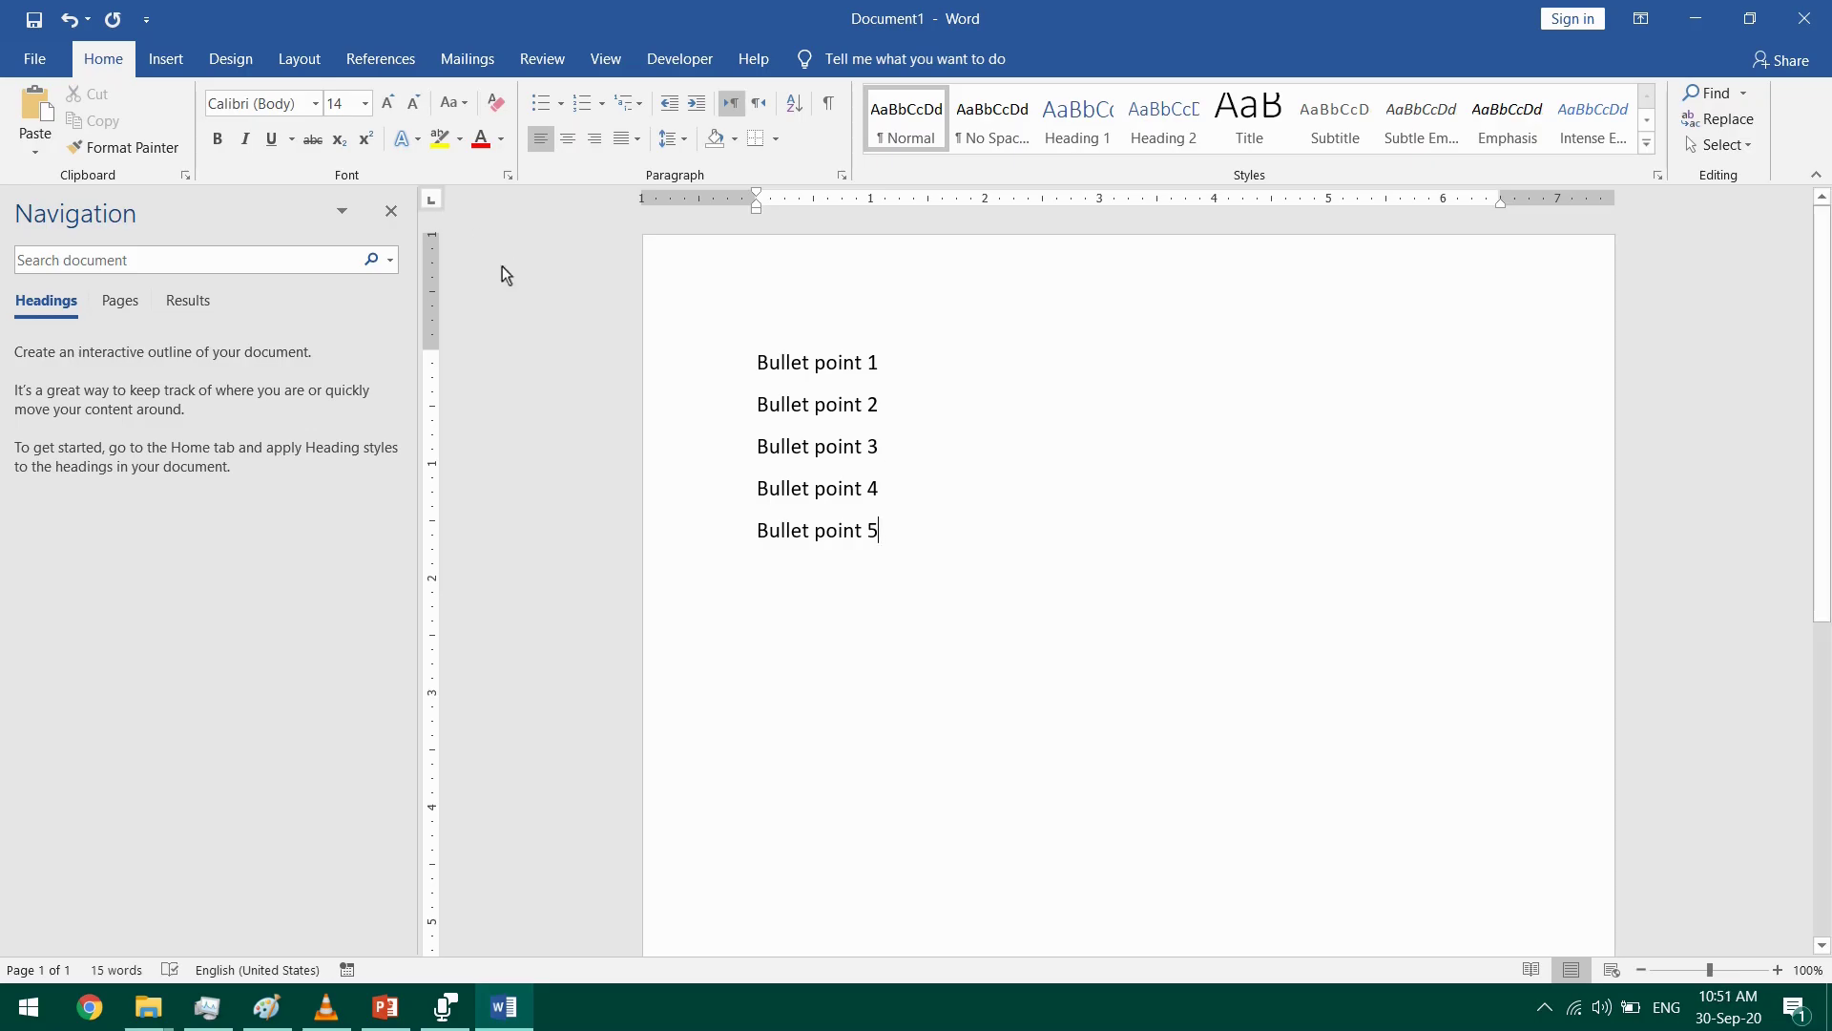
left_click_drag(751, 372, 999, 558)
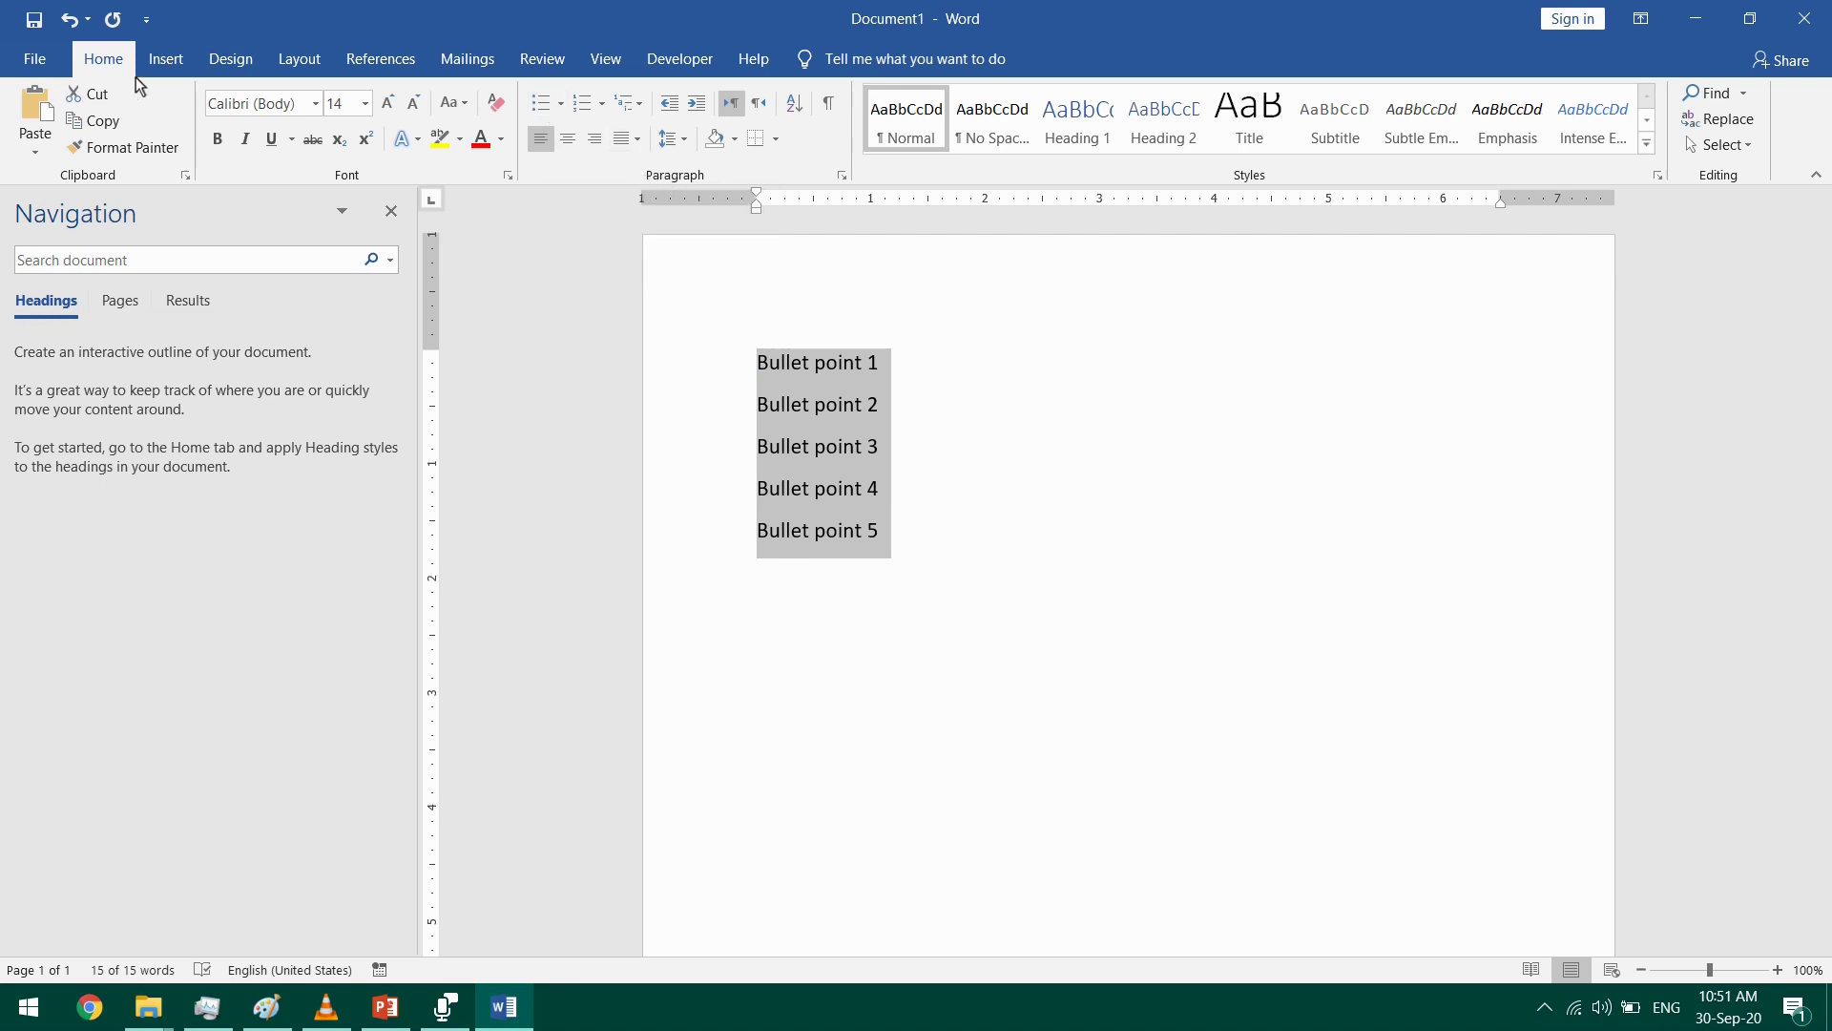
left_click(541, 113)
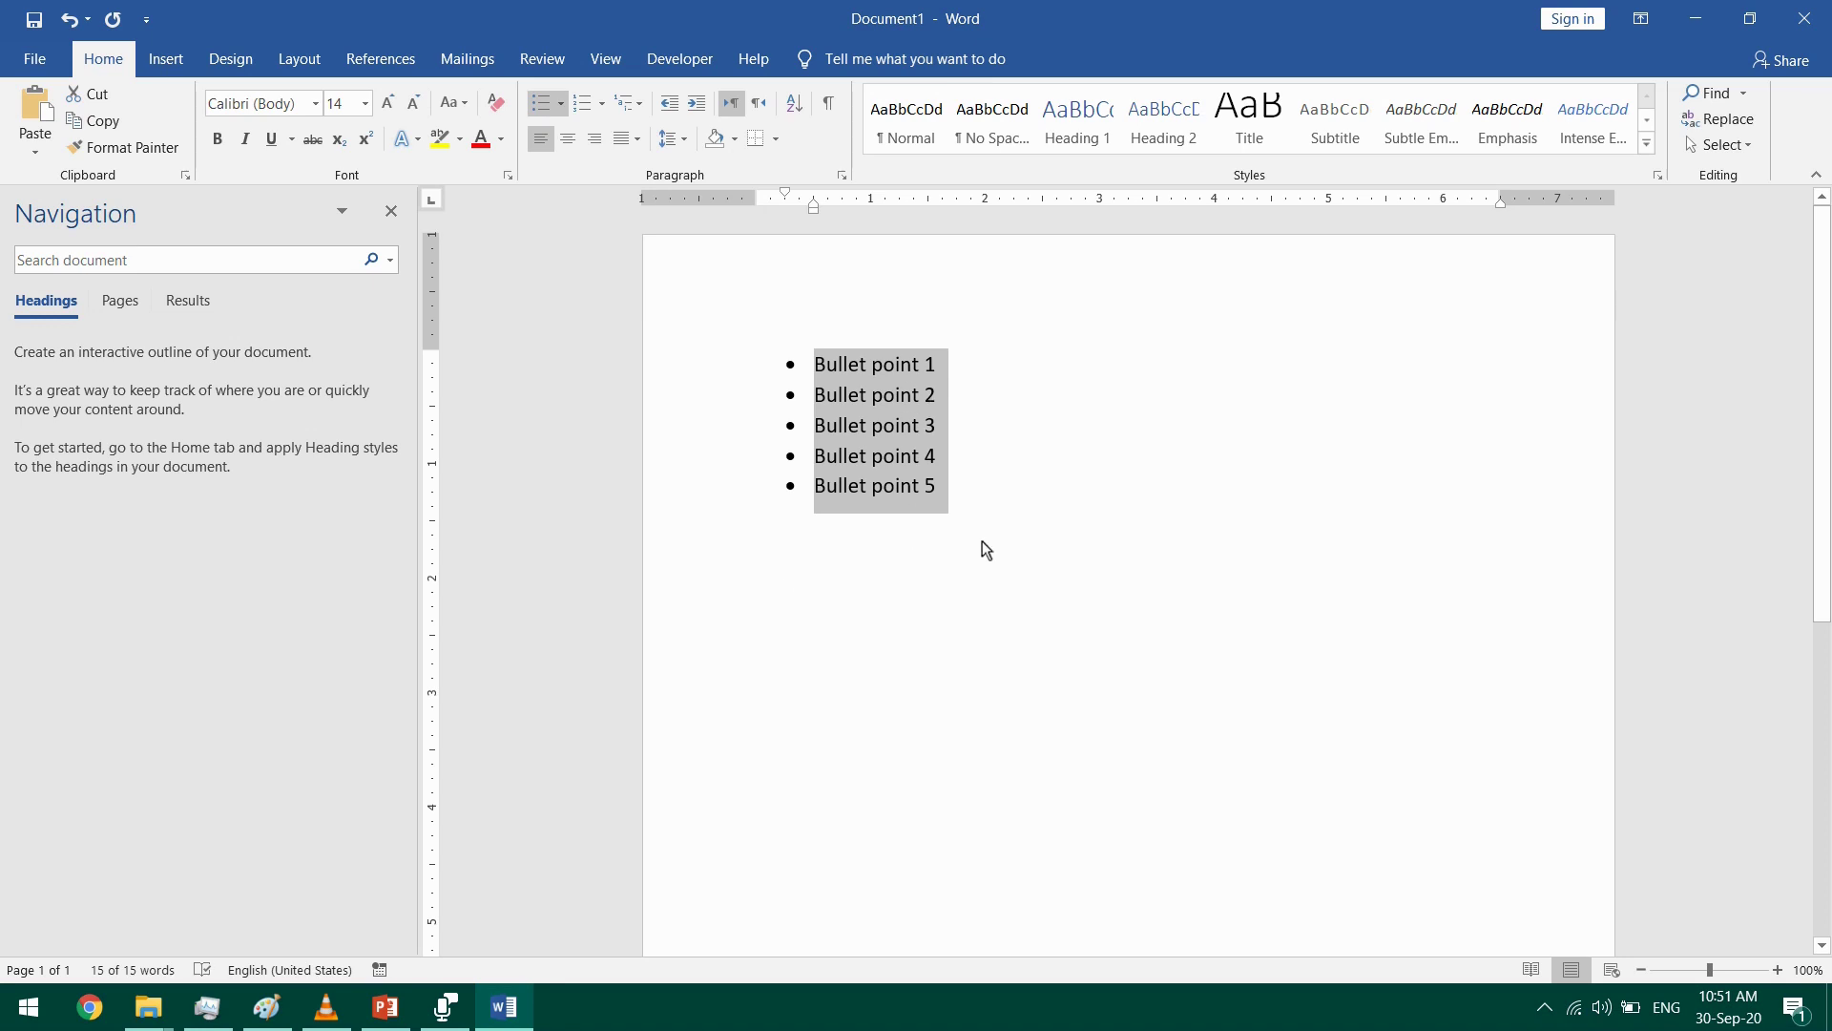
key("ctrl+z")
- Format the five text lines as a bulleted list and end the list with an unbulleted paragraph below
left_click_drag(882, 525, 759, 361)
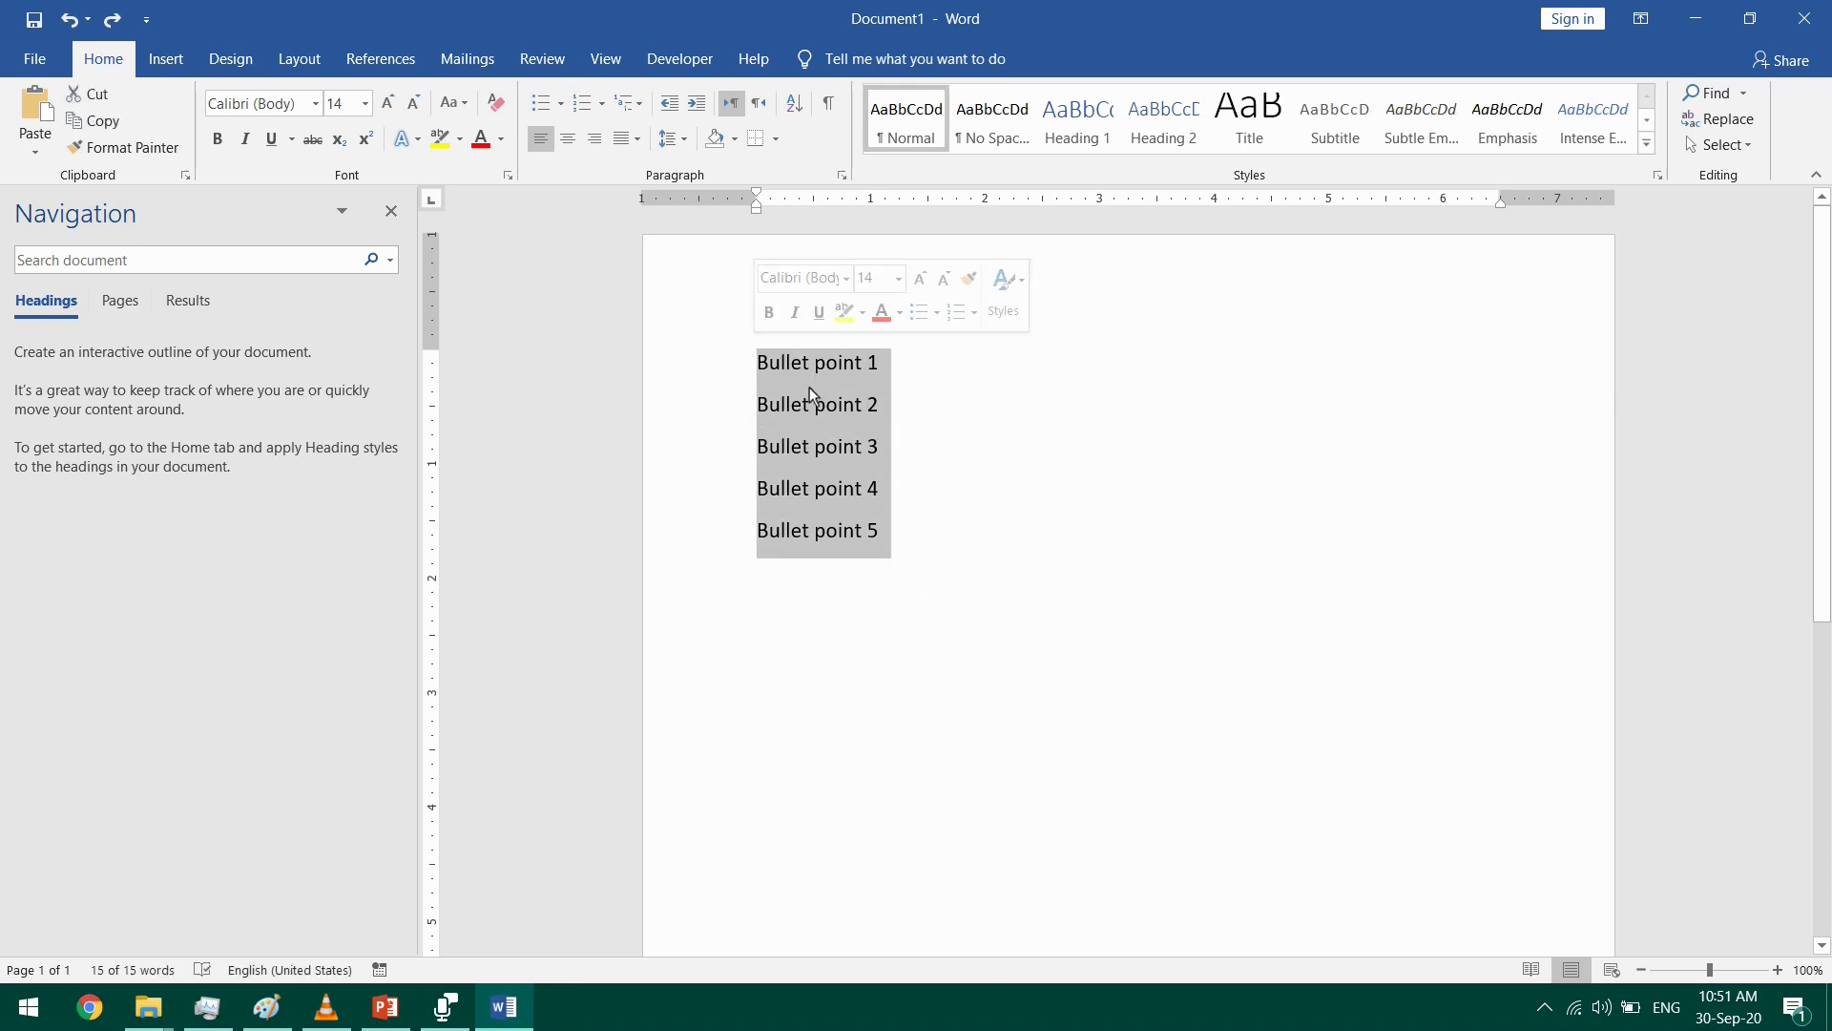
left_click(539, 110)
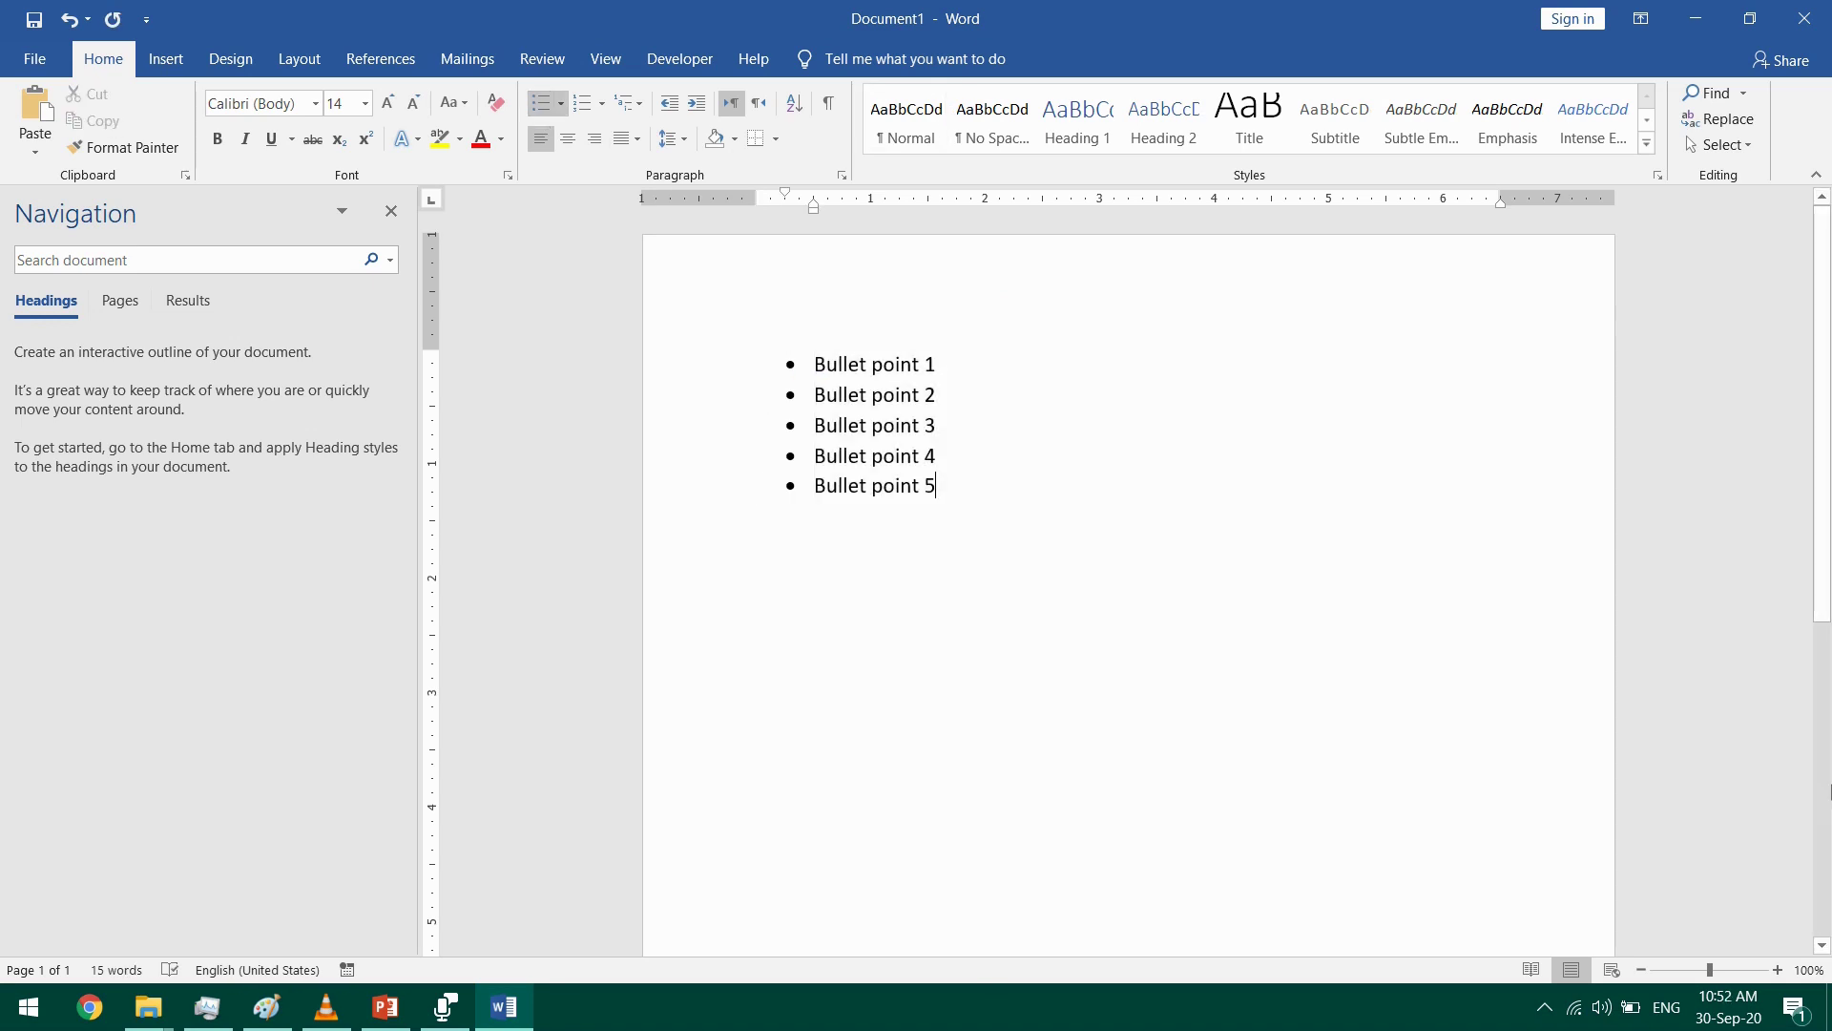
key("Return")
key("Return")
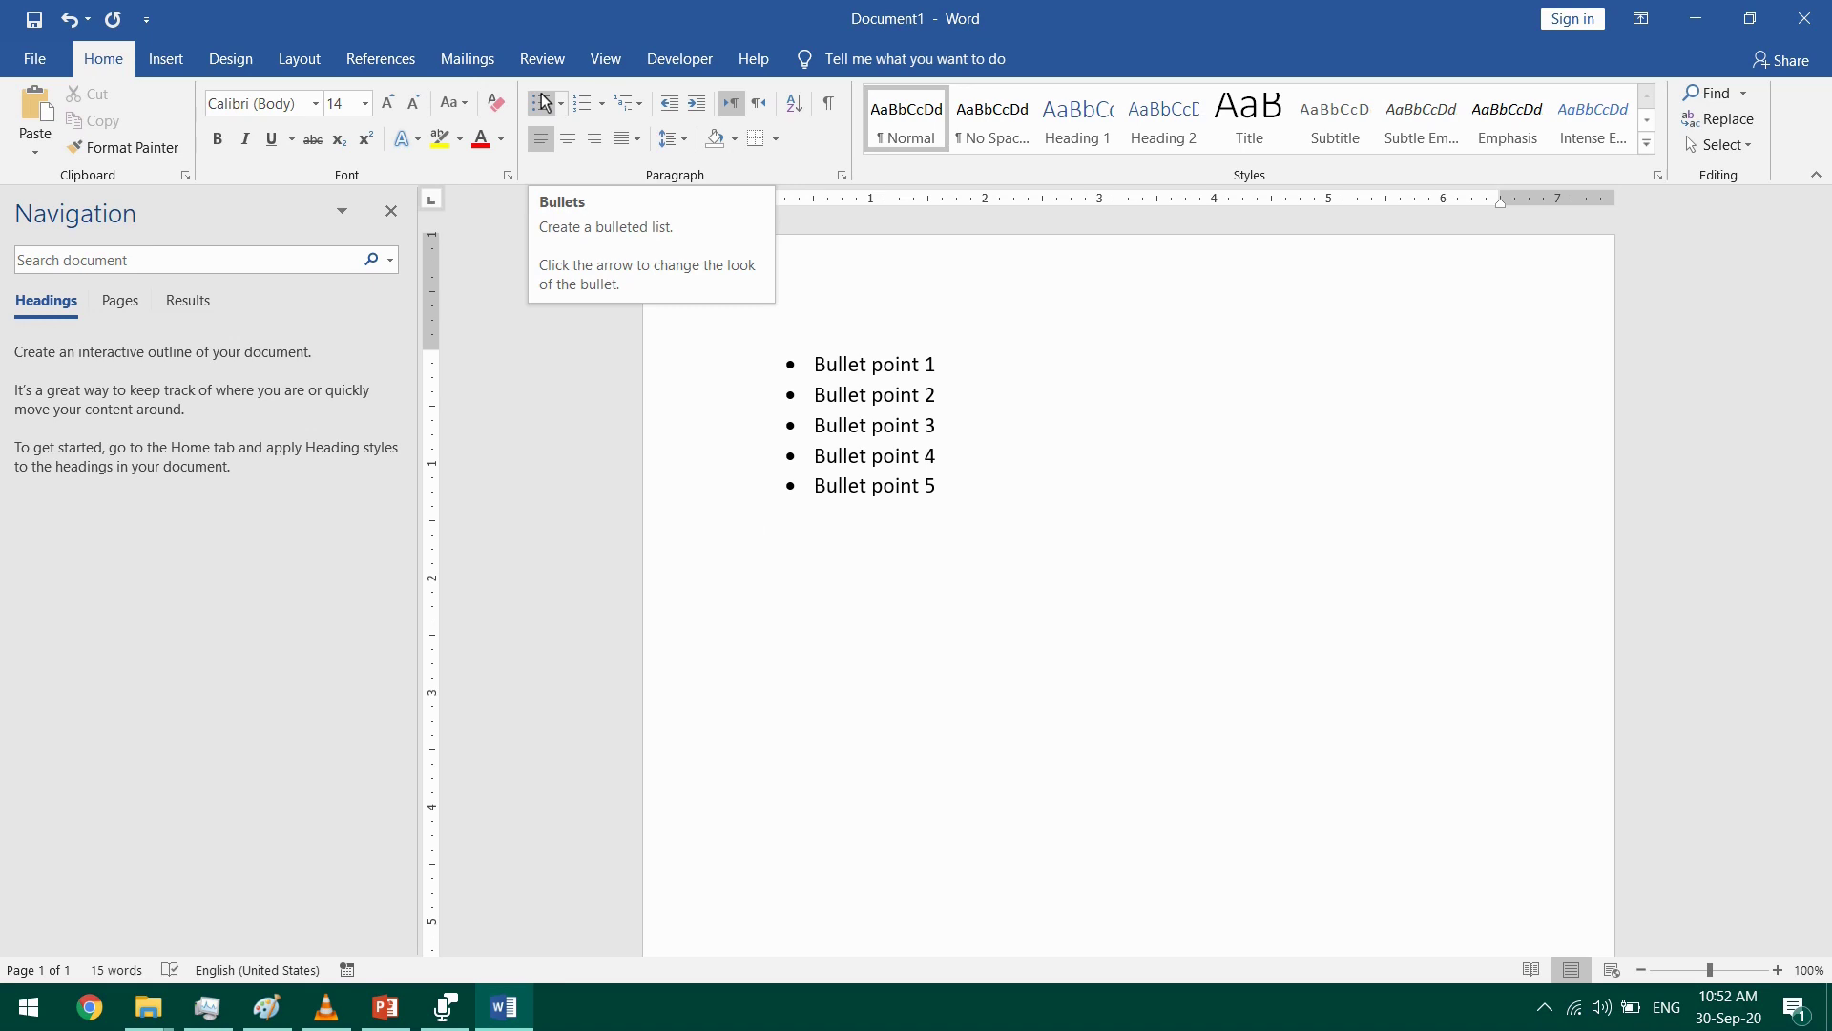
- Show the formatting marks and add another bulleted item reading "Bullet point 5" at the end of the list
left_click(829, 102)
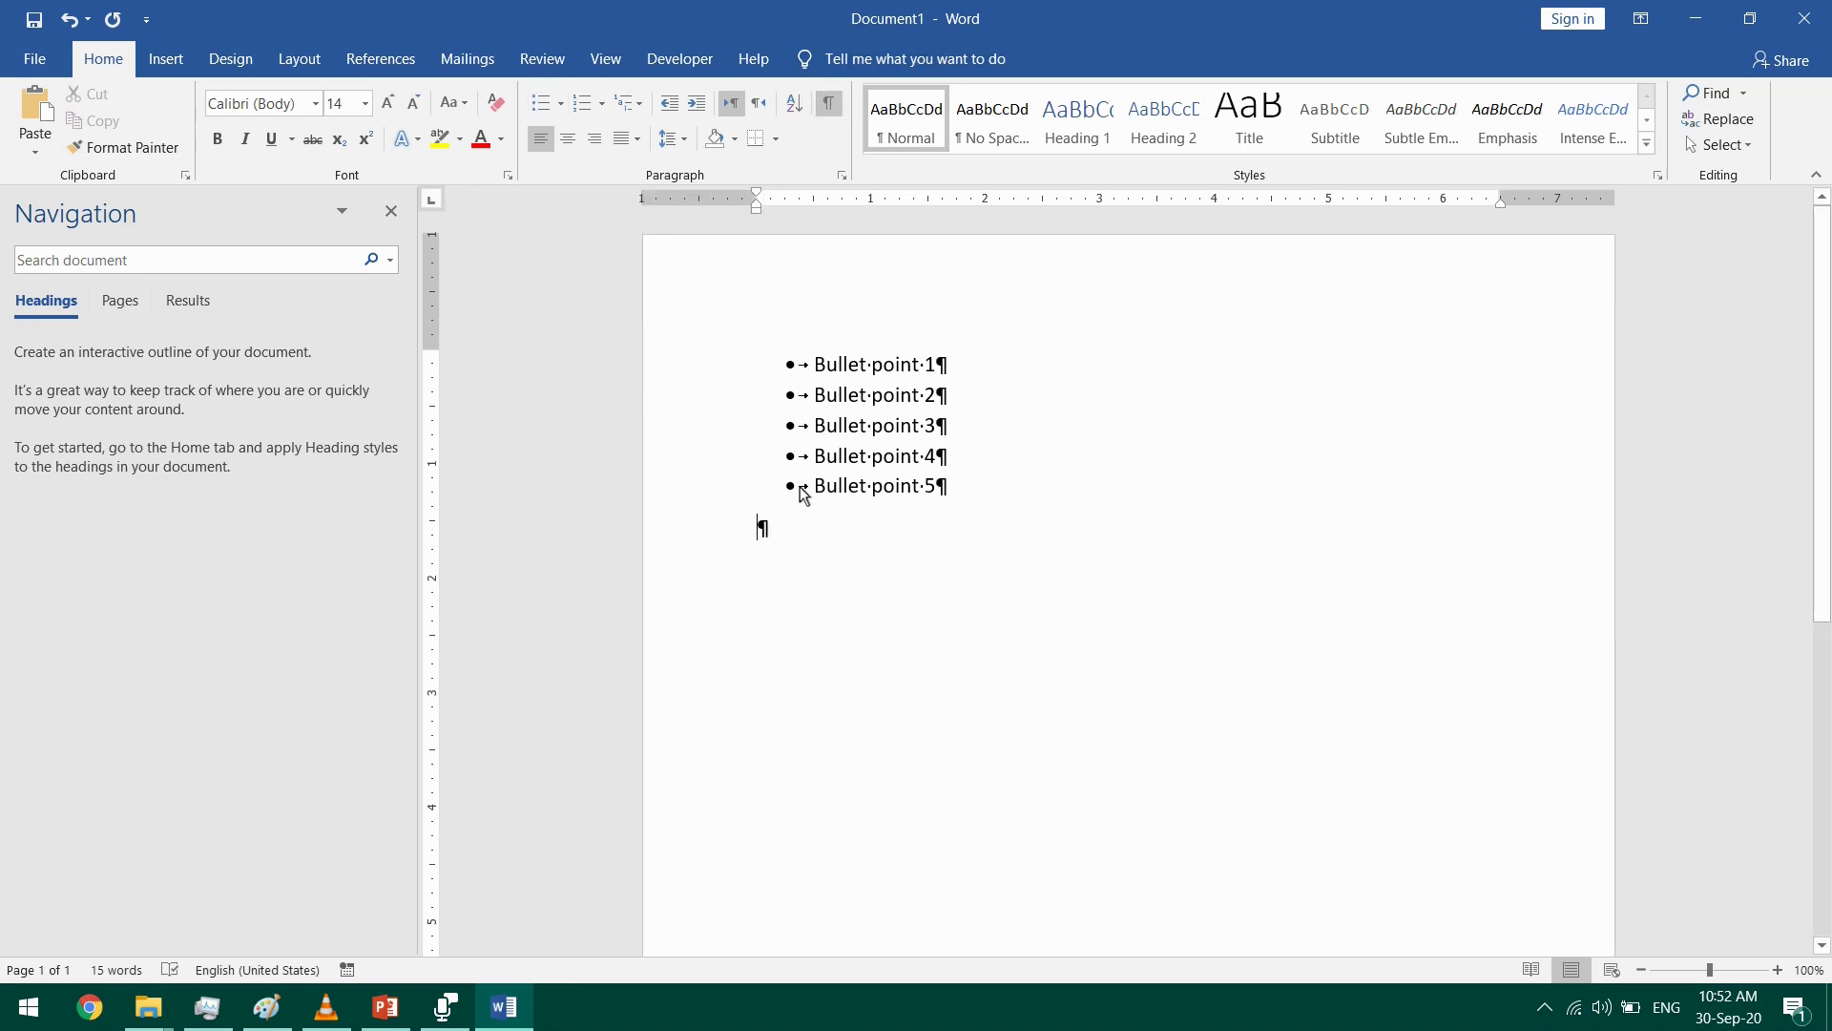
left_click(540, 102)
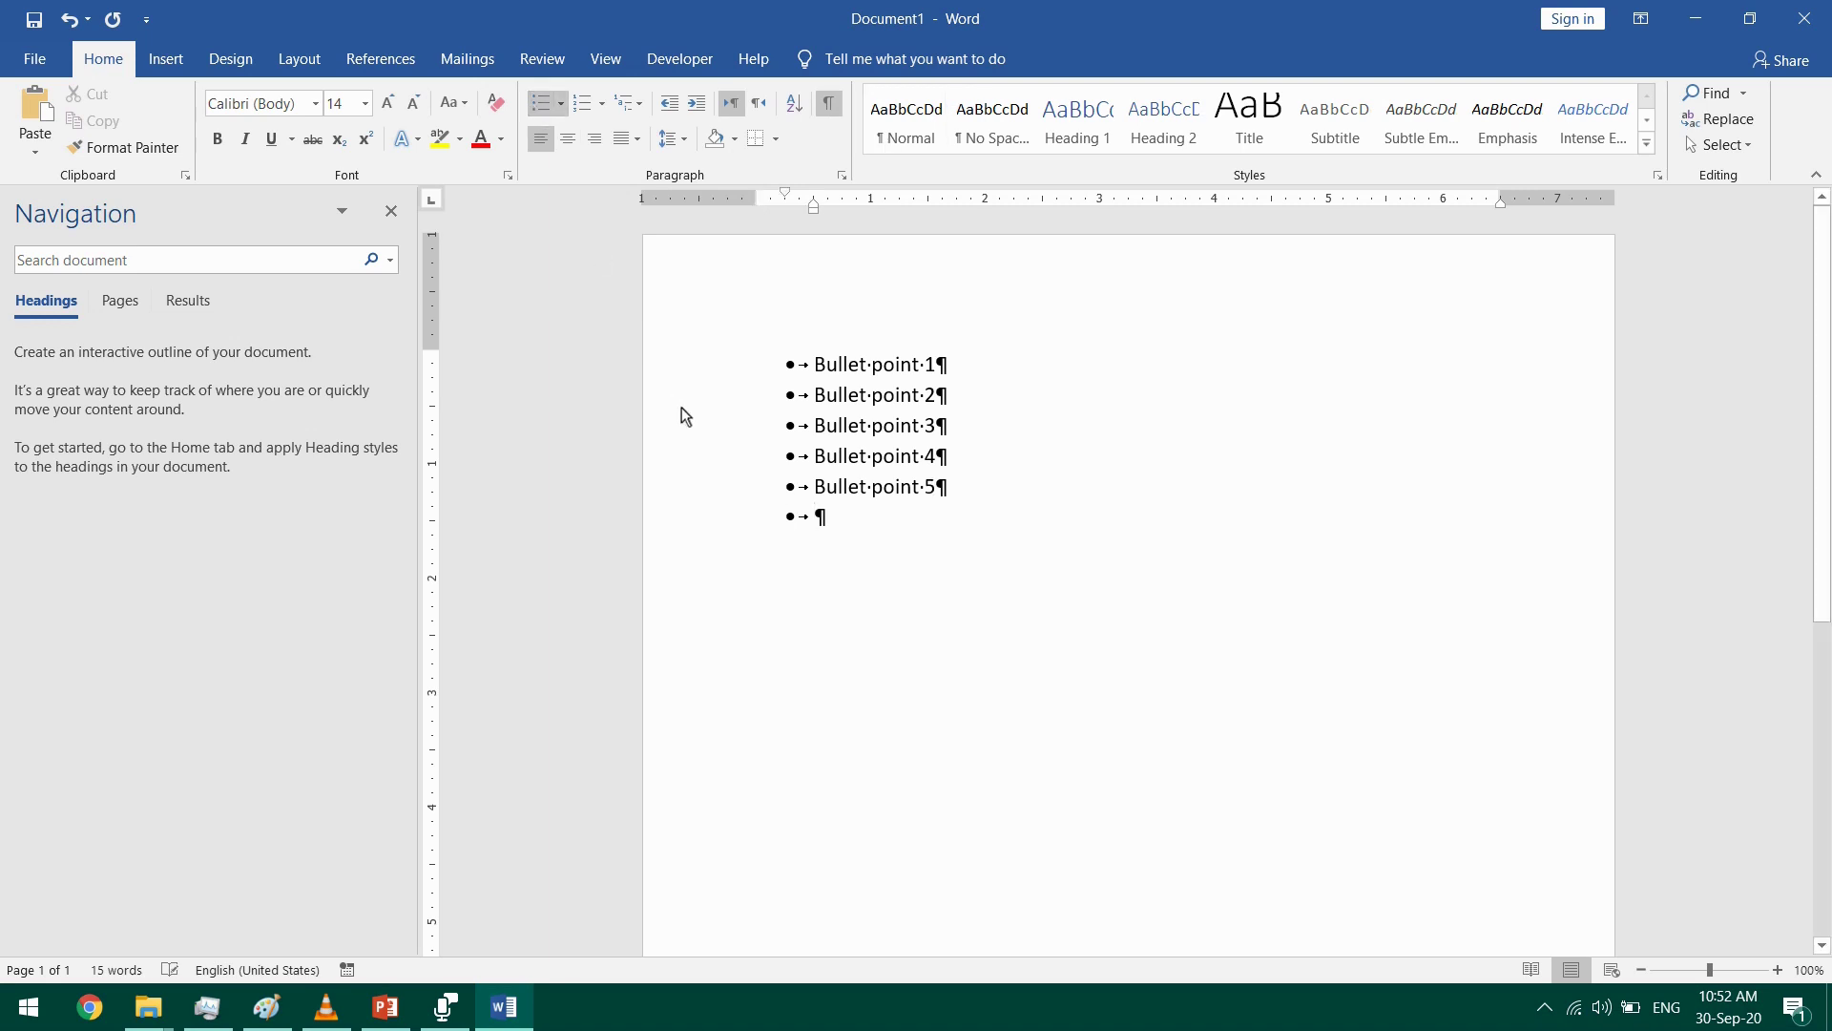
type("Bullet point 5")
key("Return")
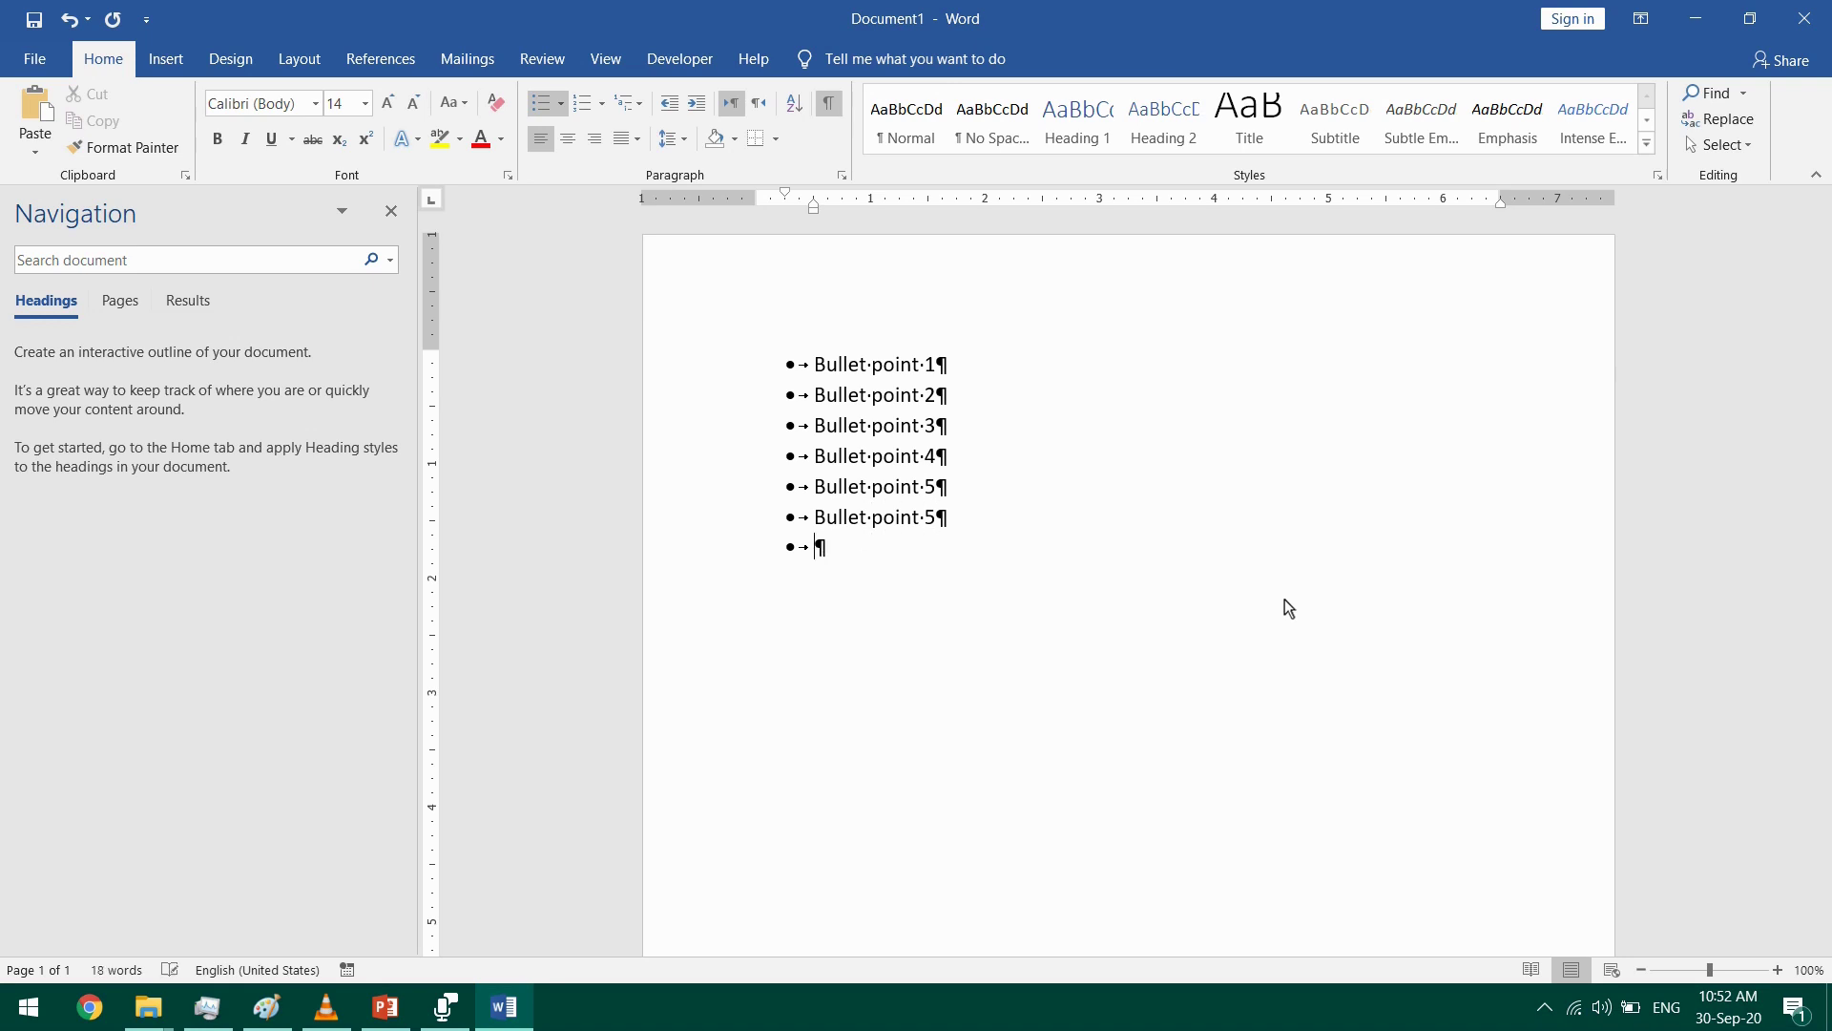
- End the list, leave a blank paragraph, and start a second bulleted list with "New point 1" and "New point 2"
key("Return")
key("Return")
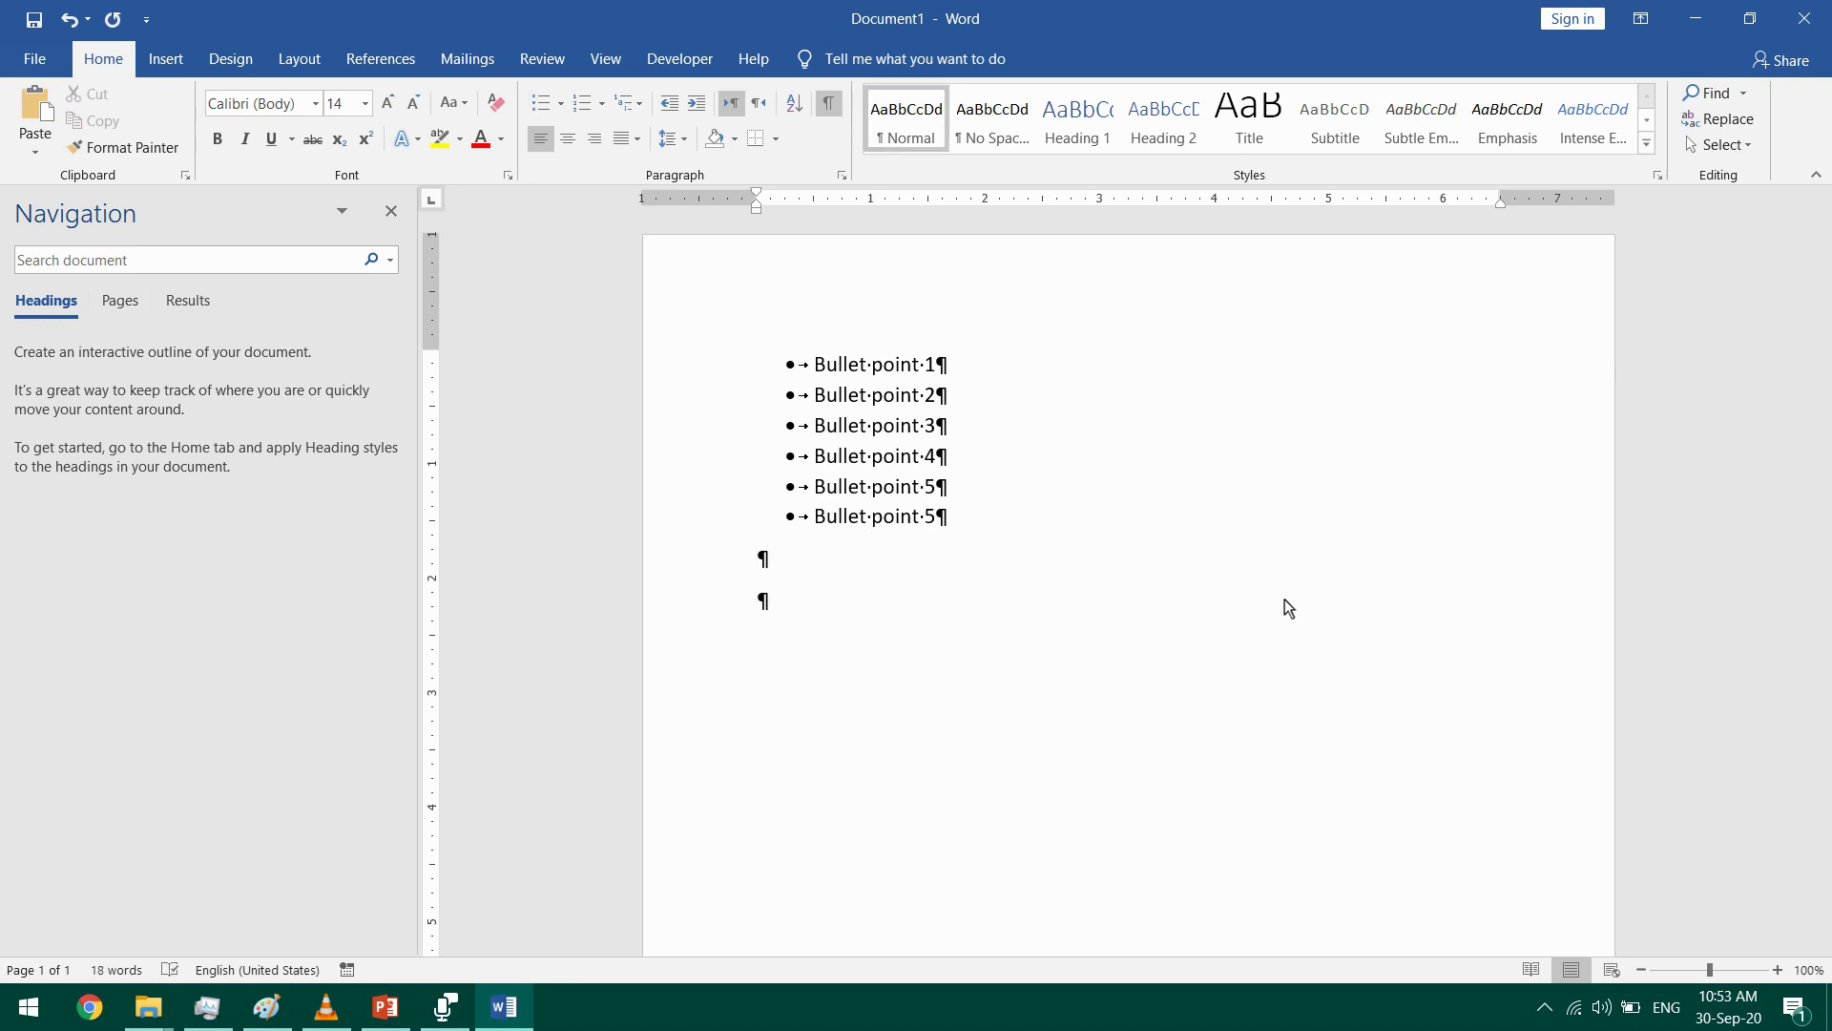
left_click(540, 106)
type("Ne")
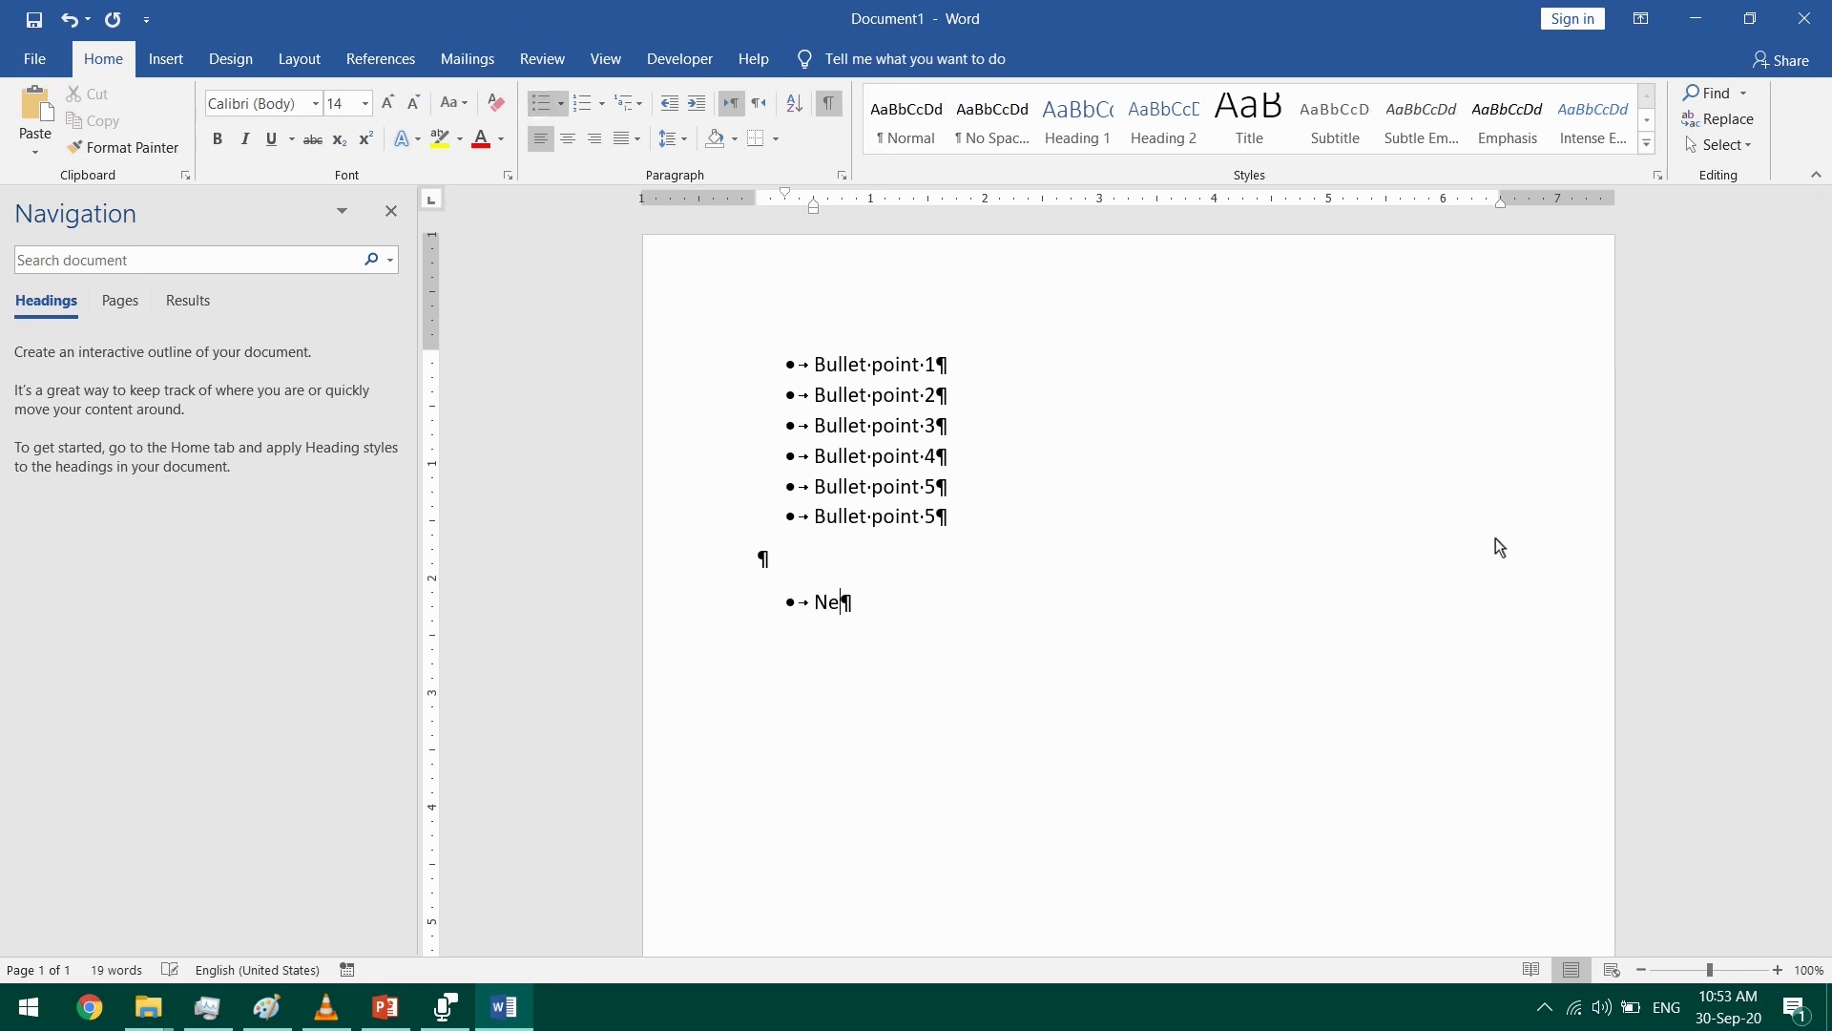
type("w point 1")
key("Return")
type("New p")
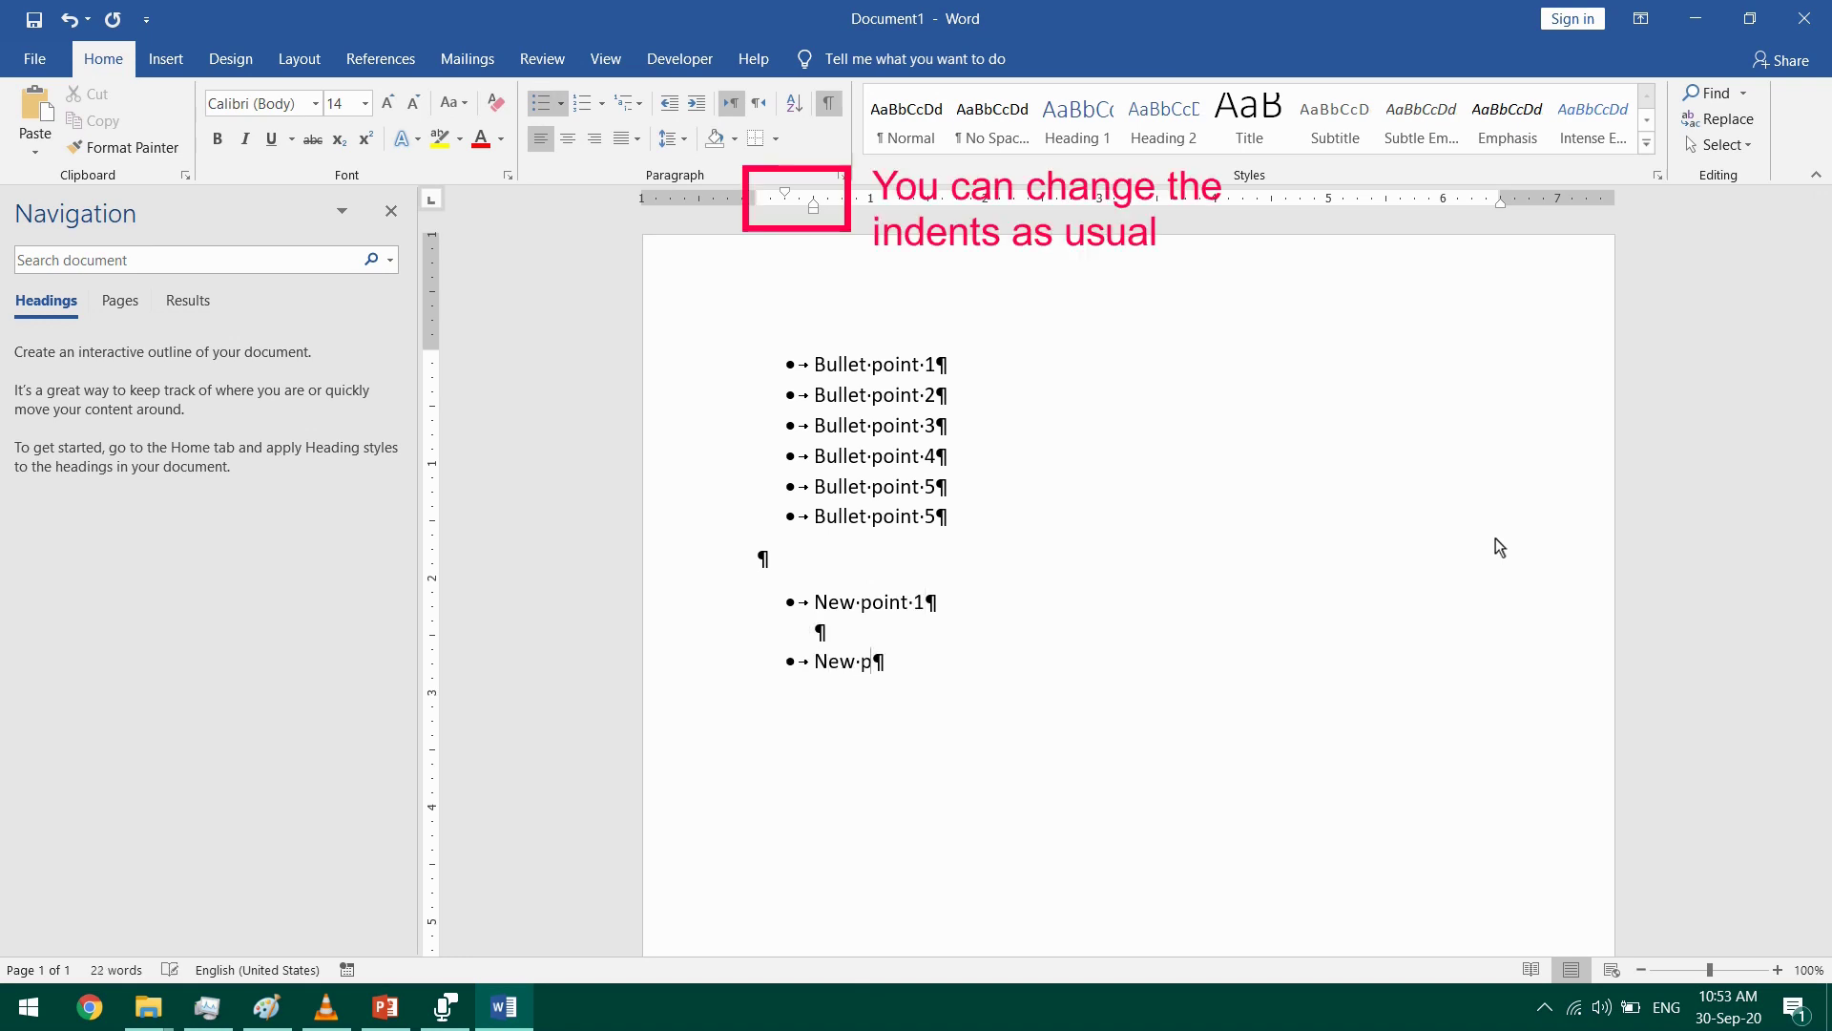
type("oint 2")
key("Return")
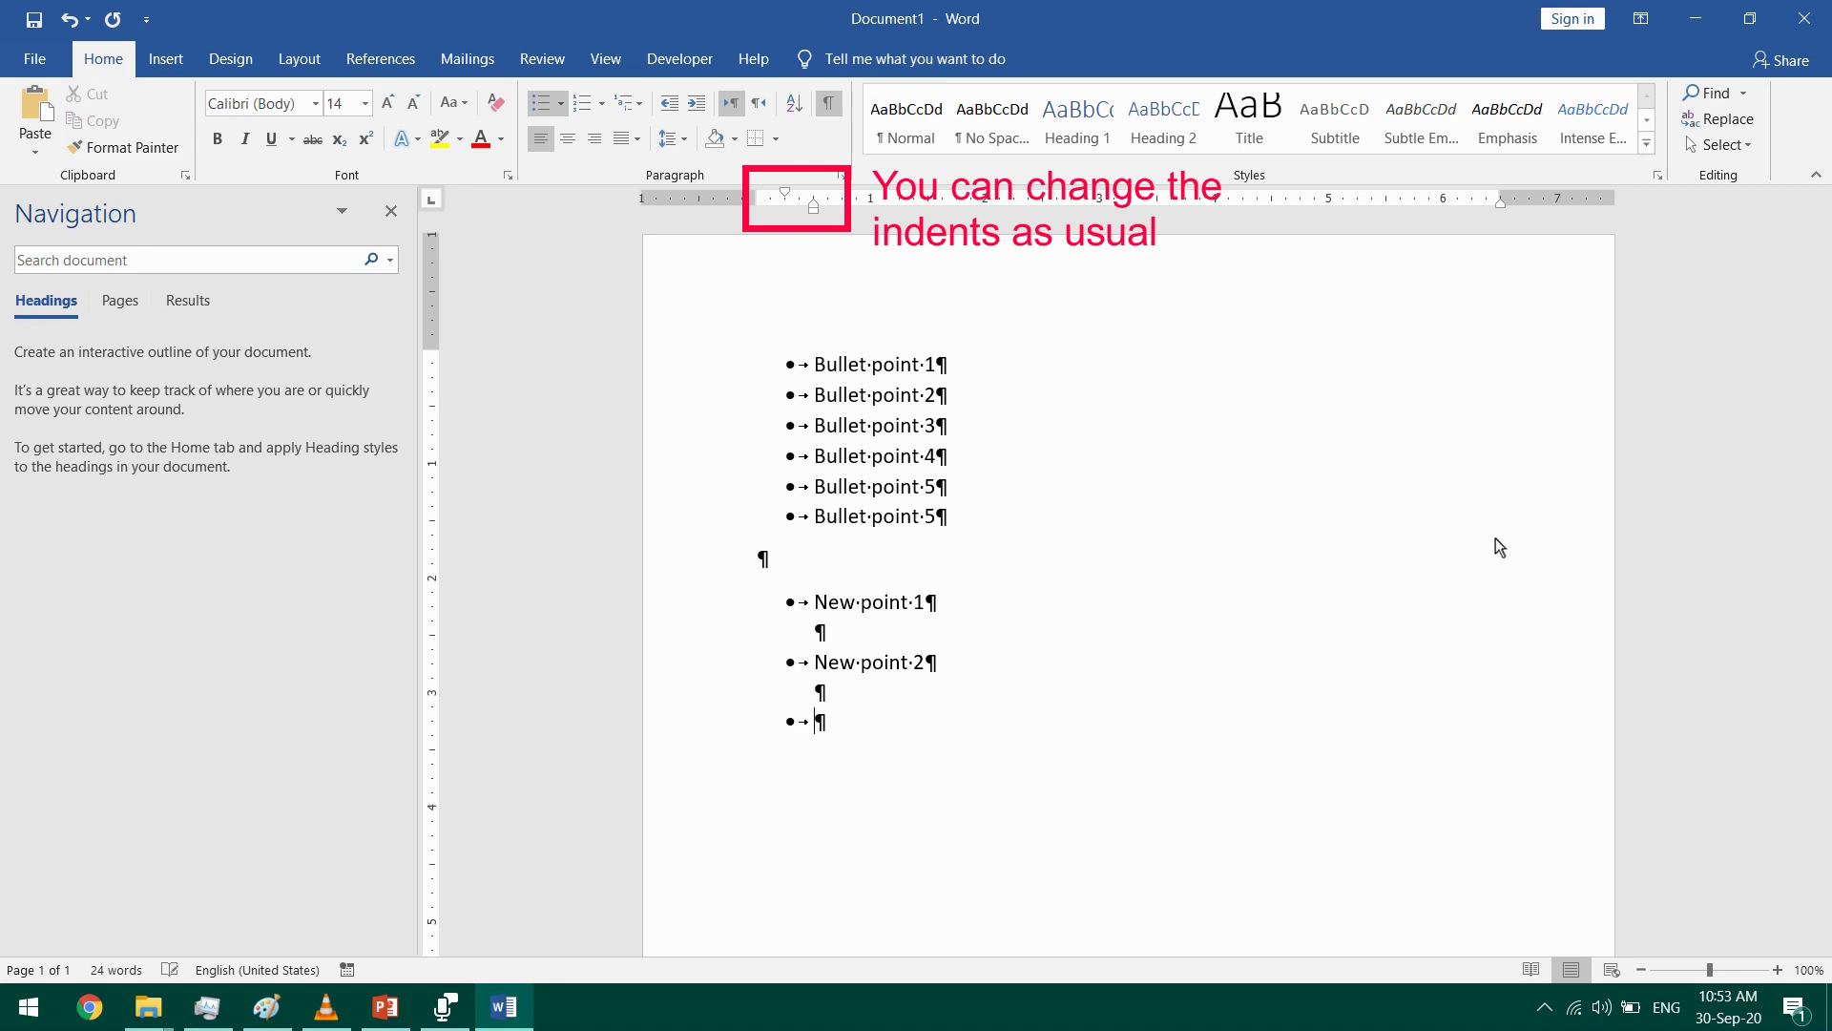
- Remove the empty unbulleted lines after New point 1 and New point 2
key("Up")
key("Up")
key("Up")
key("Delete")
key("Down")
key("Delete")
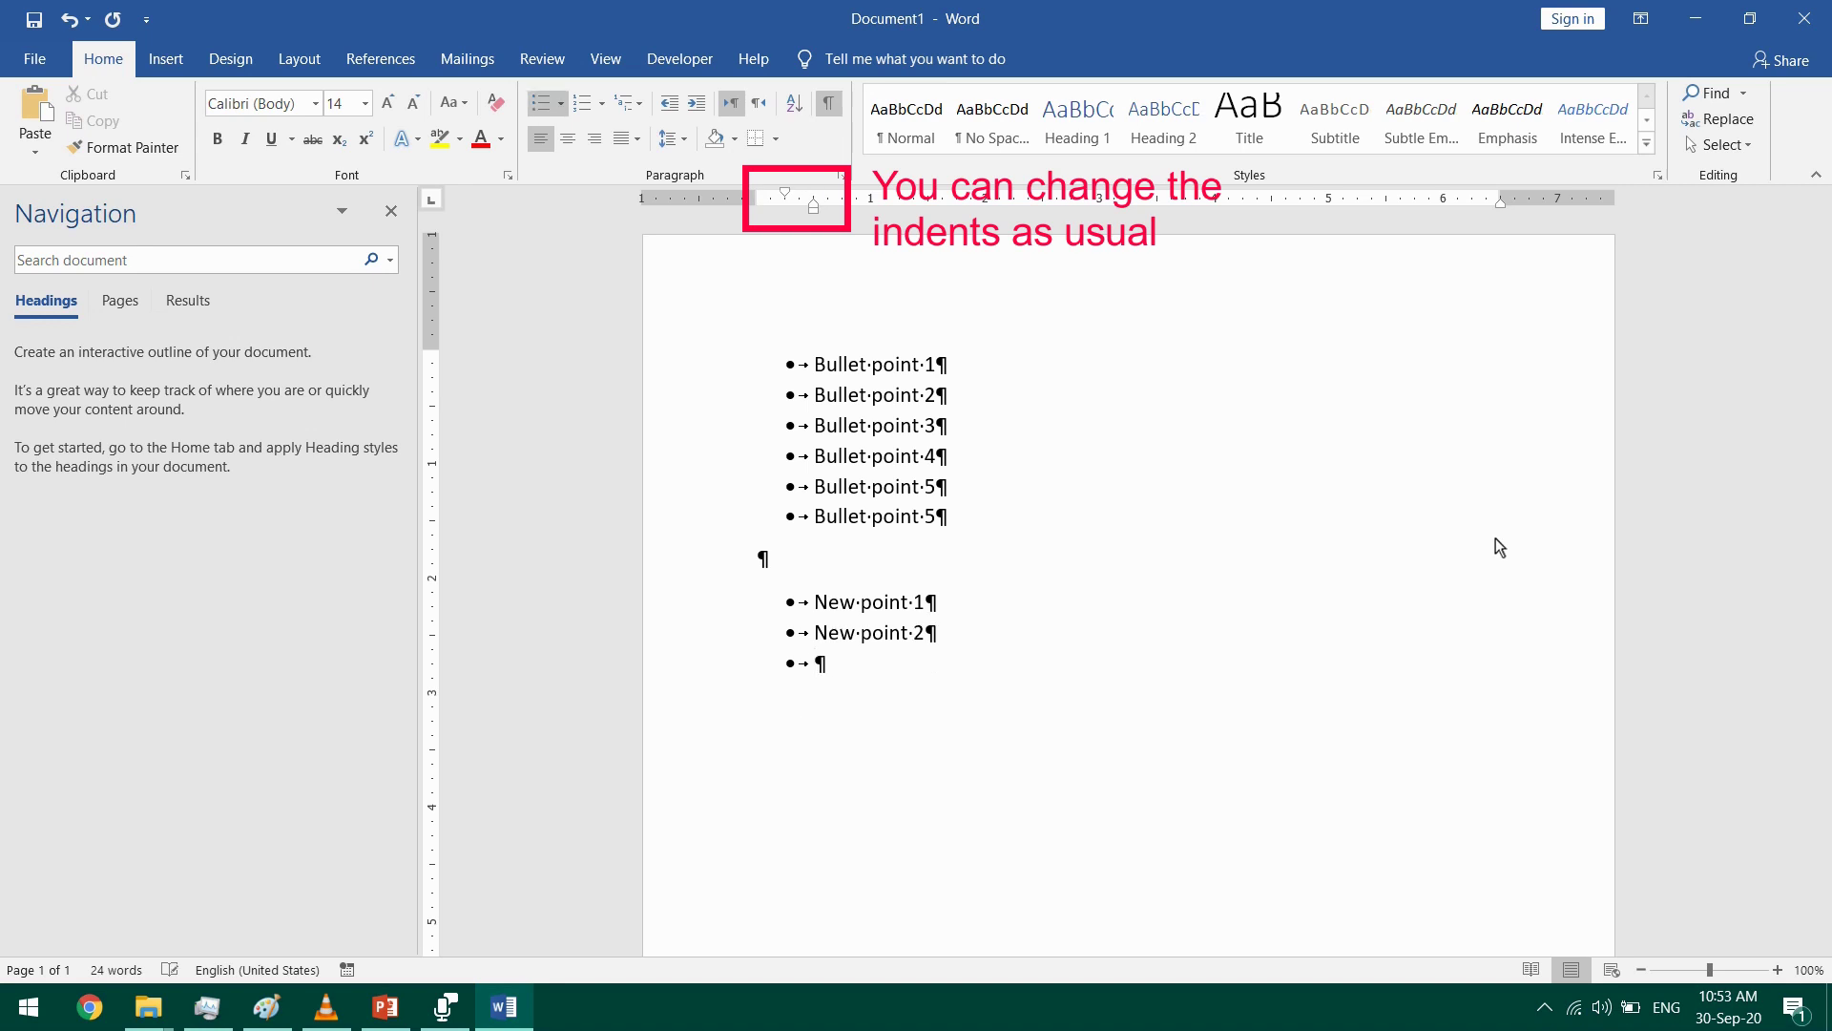
- Add the items "New point 3" and "New point 4" to the second list, followed by an empty bullet
type("New point 3")
key("Return")
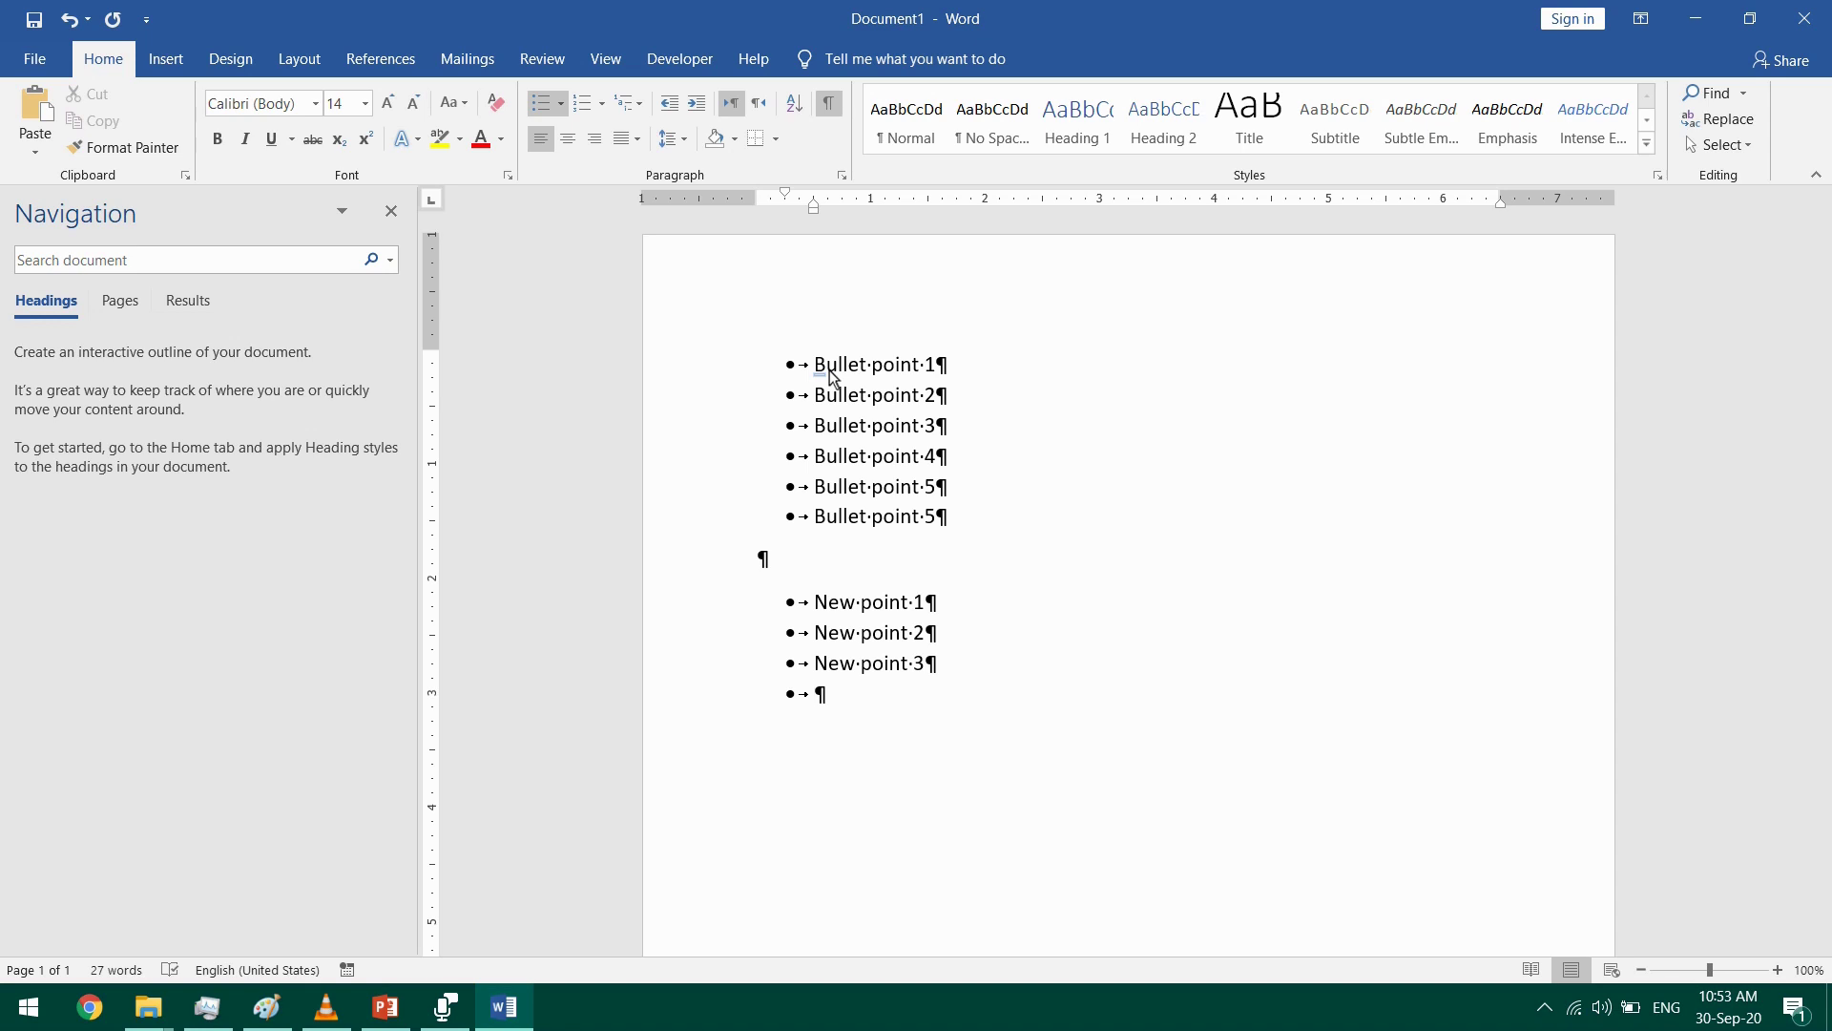
type("New point 4")
key("Return")
key("Return")
key("ctrl+z")
key("ctrl+z")
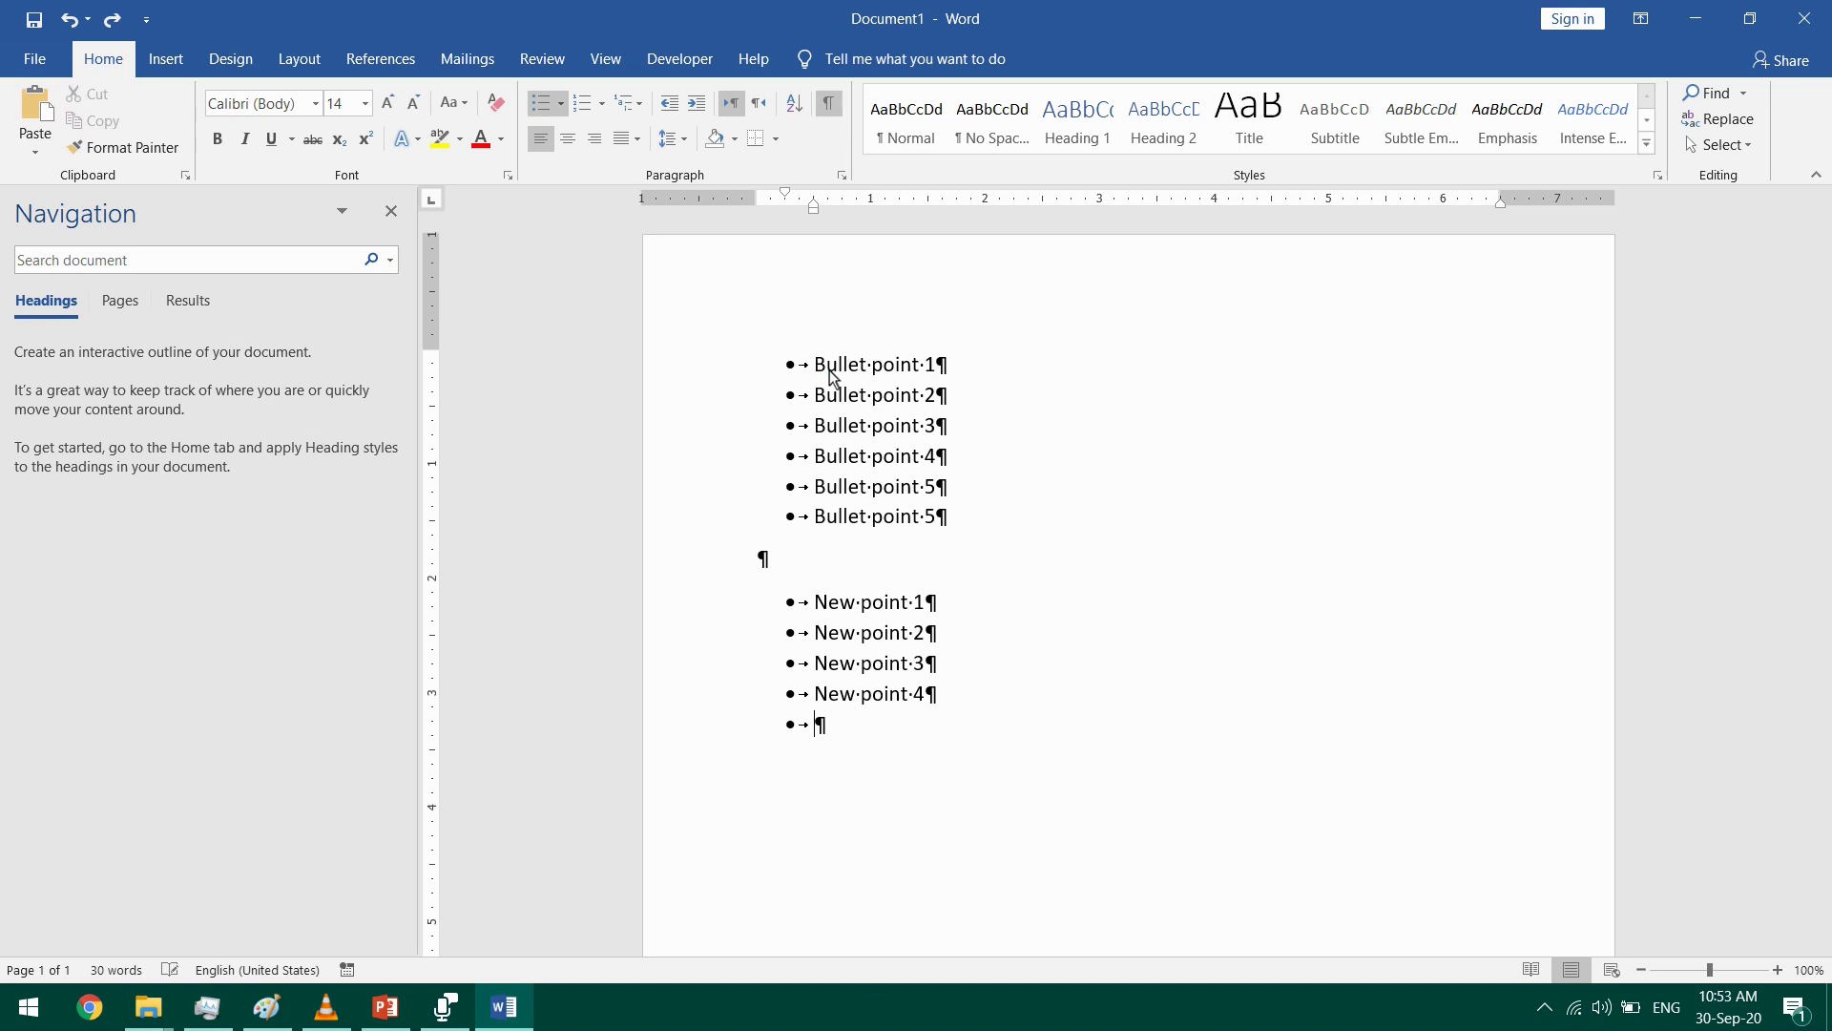
- Turn the empty bullet under New point 4 into an indented unbulleted line reading "dsda", followed by an empty paragraph at the margin
key("Return")
key("BackSpace")
type("dsda")
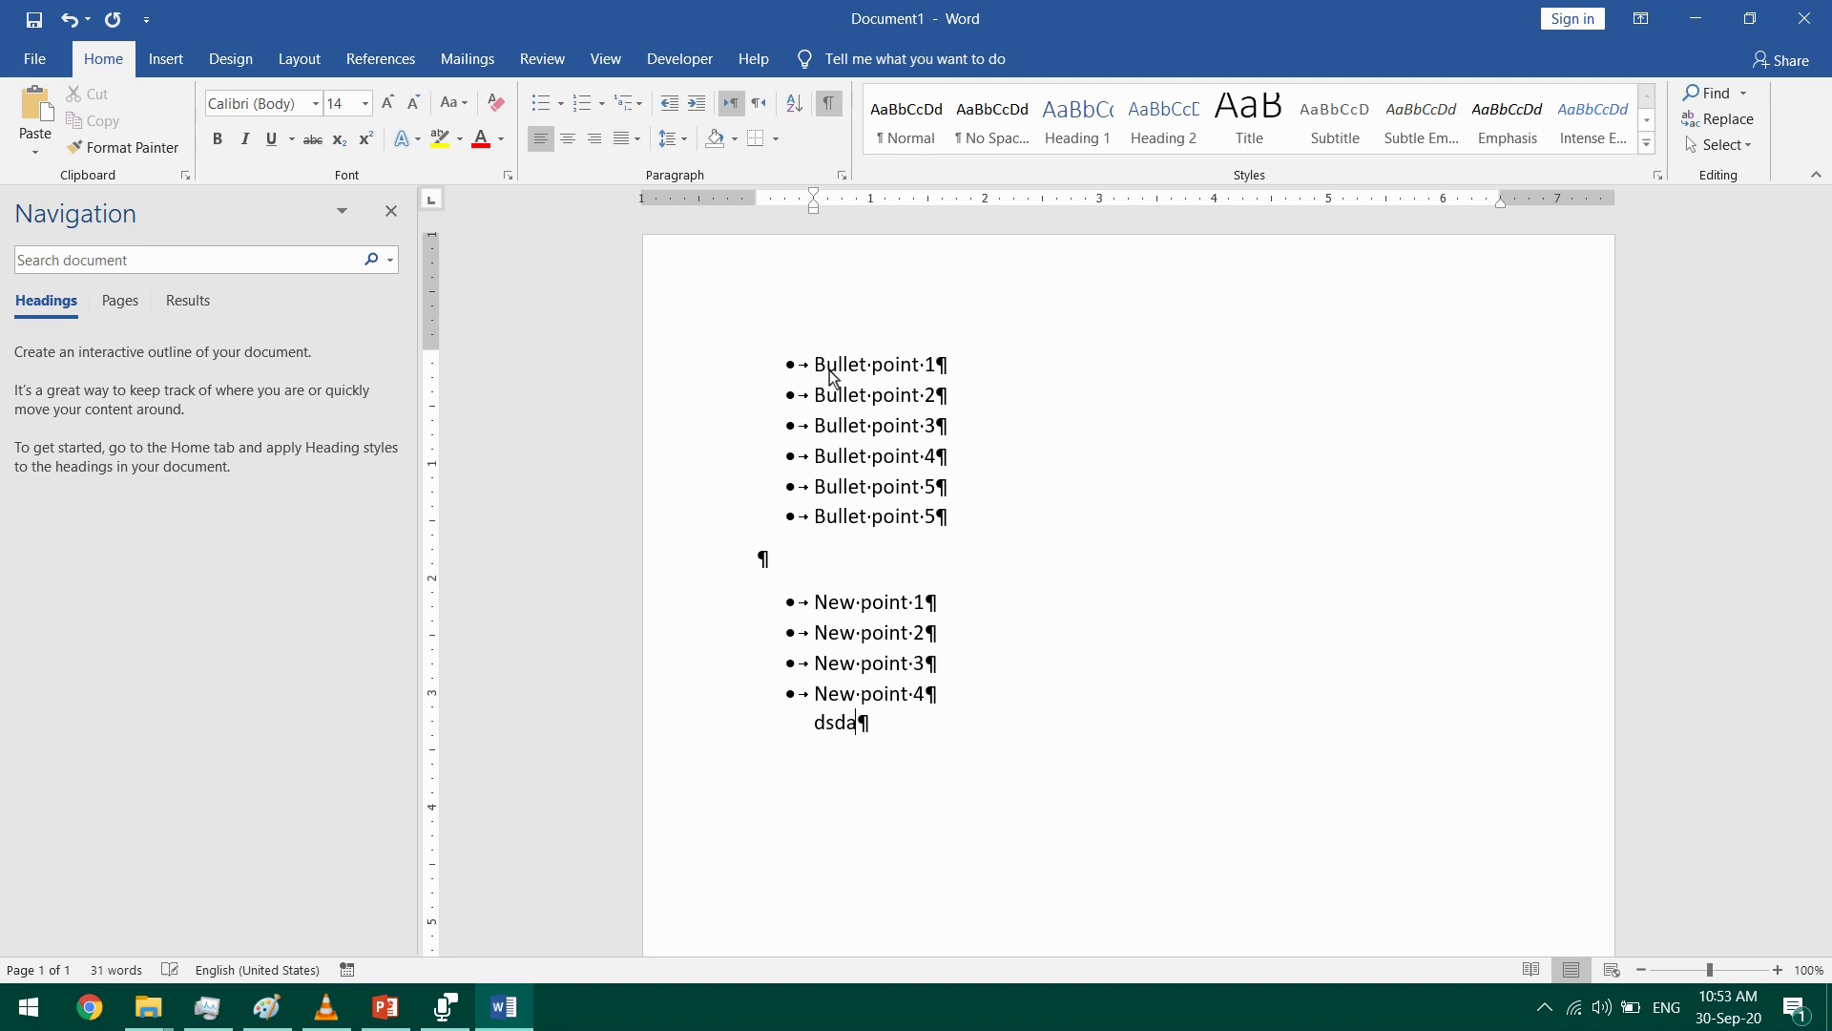
key("Return")
key("BackSpace")
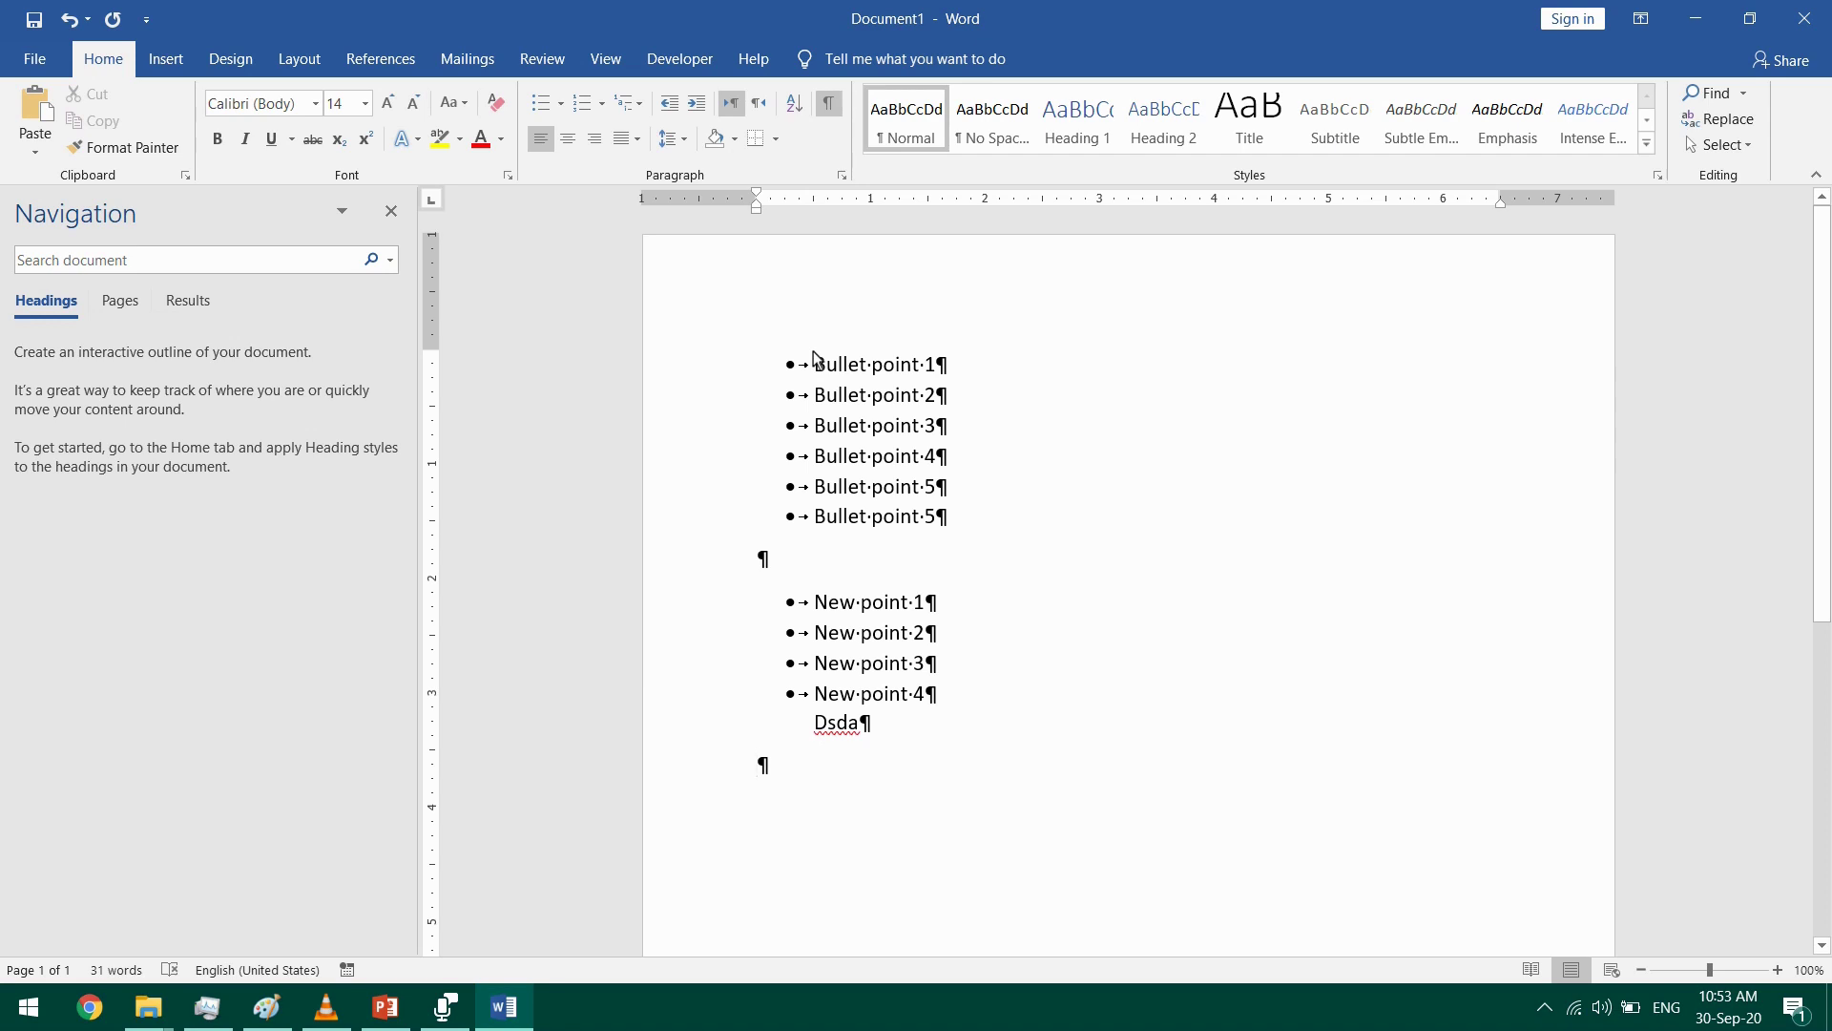
- Select the six items of the first list and look through the bullet library and the new bullet settings
left_click_drag(814, 361, 987, 515)
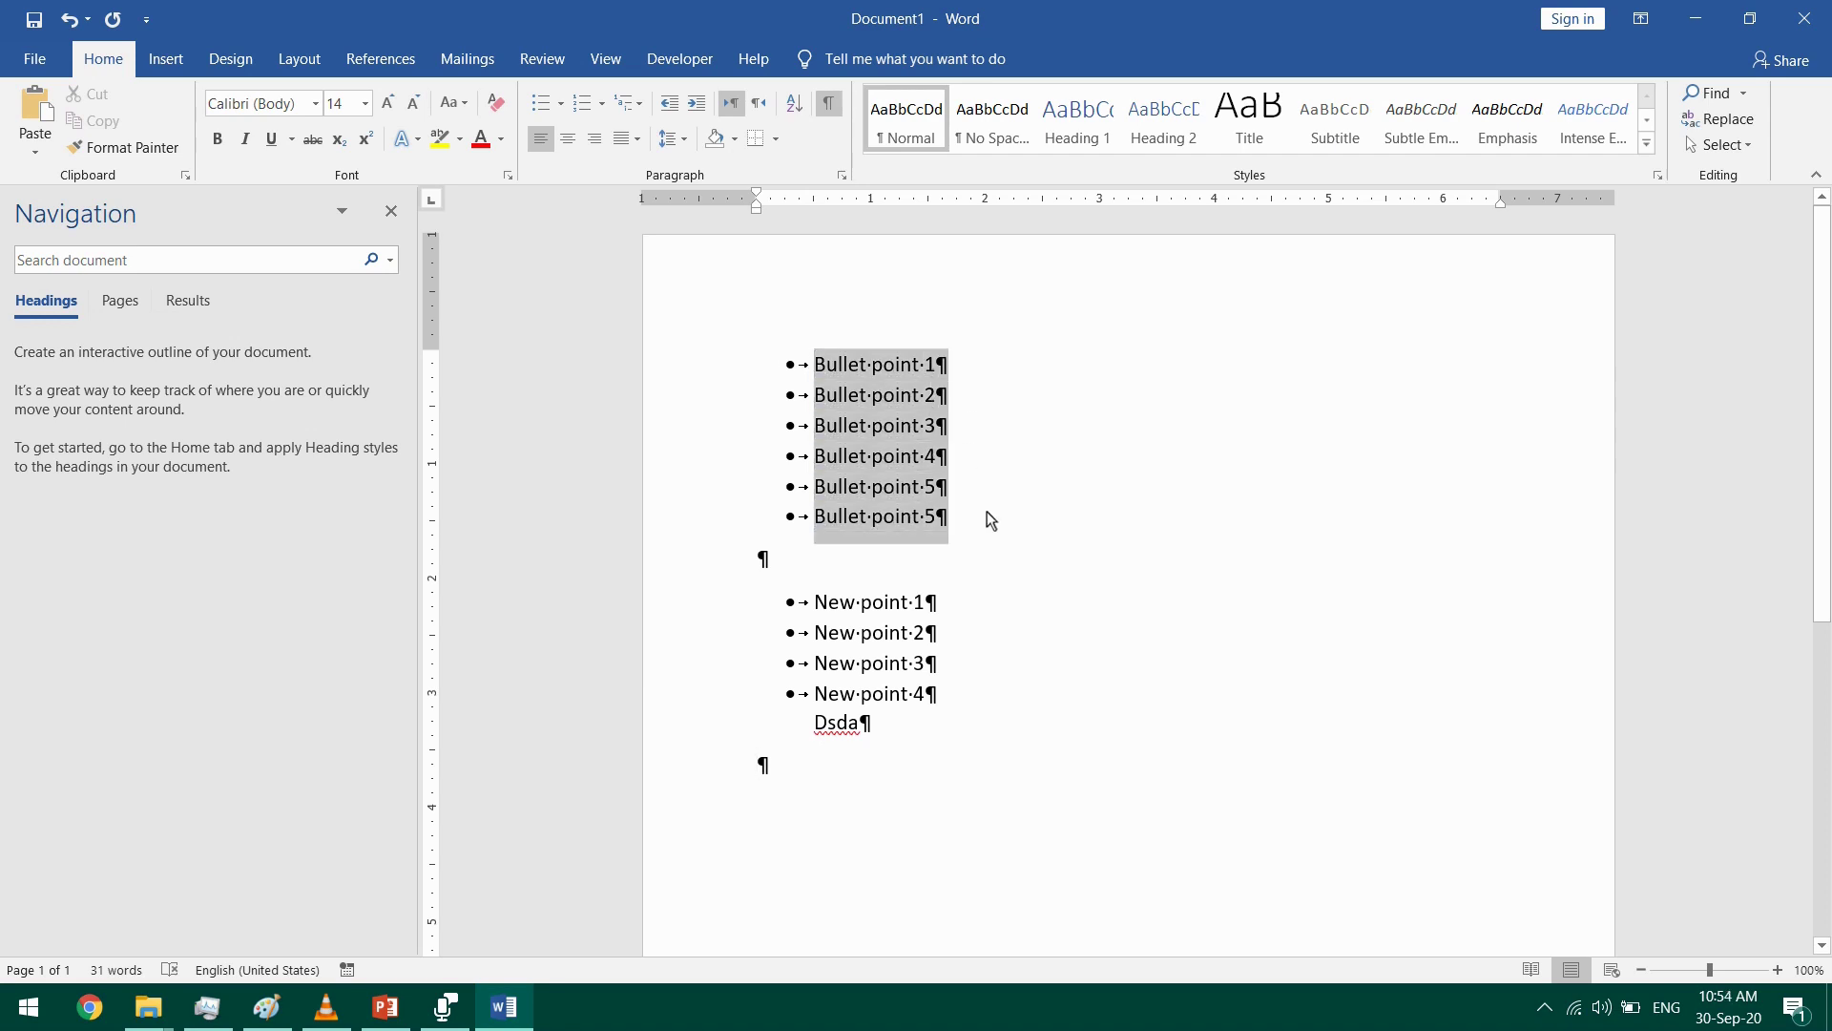
left_click(563, 104)
left_click(564, 105)
left_click(564, 105)
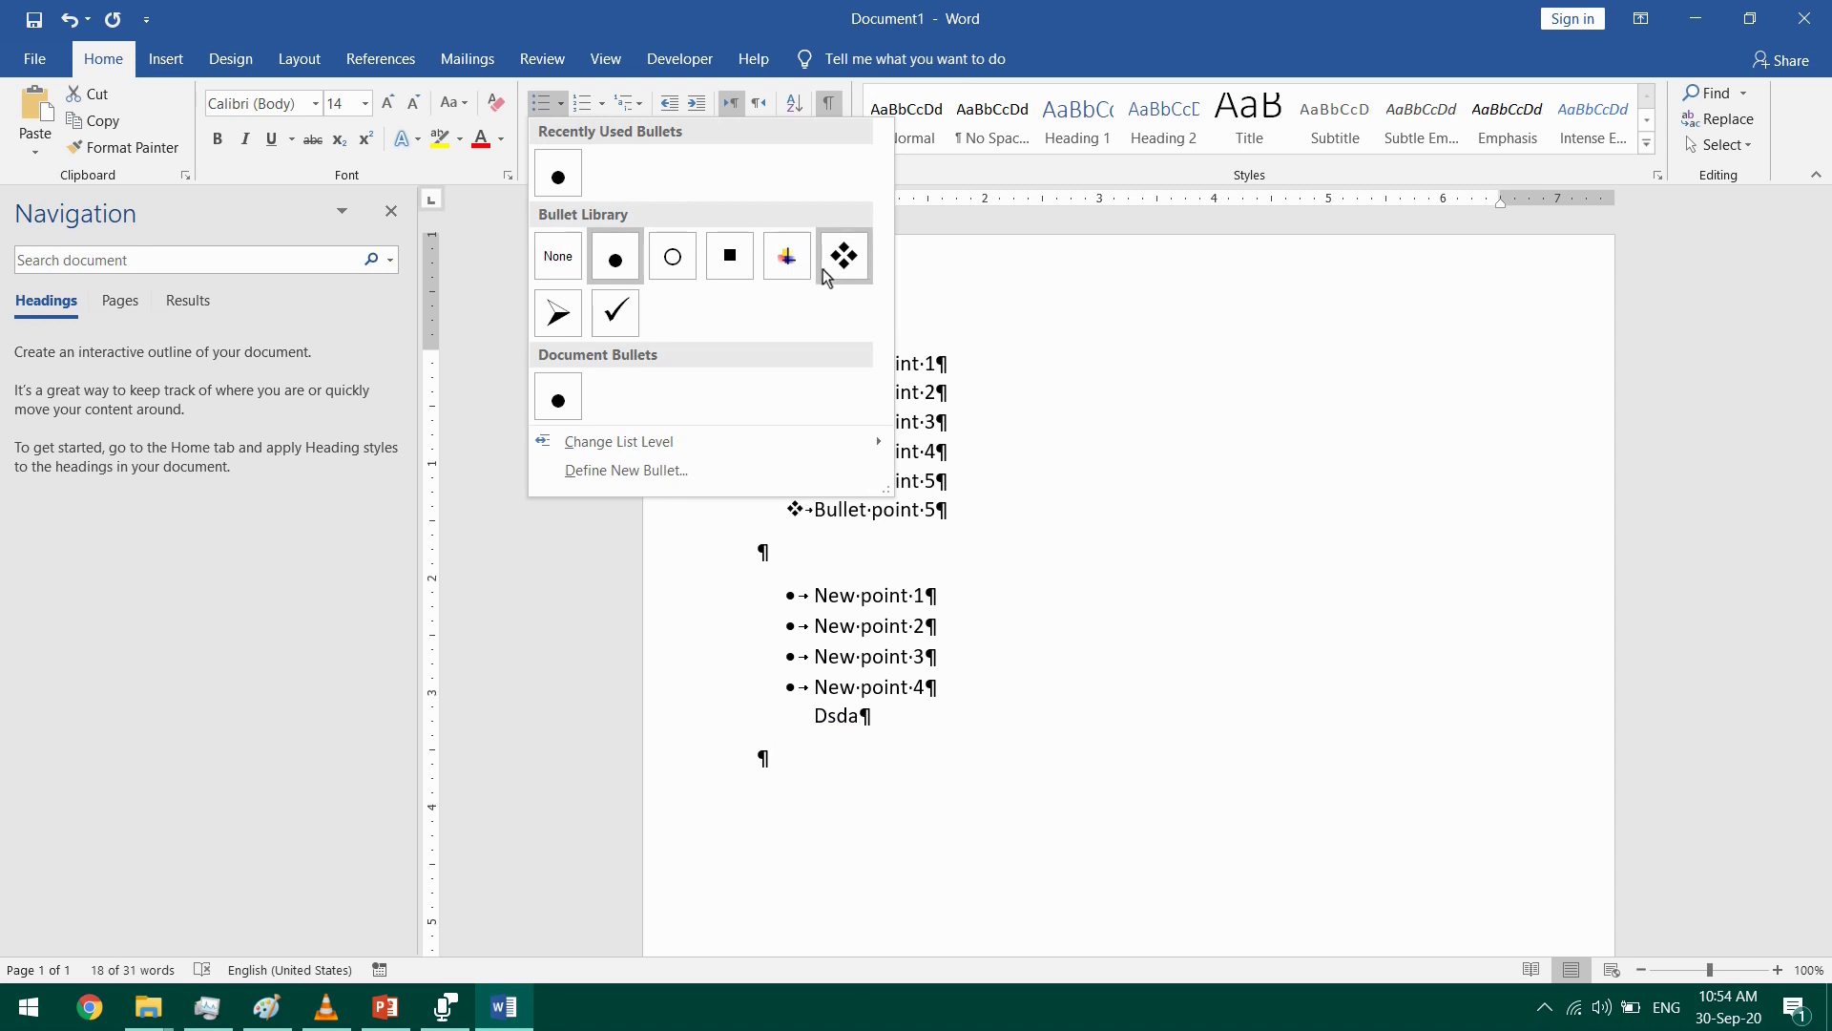
left_click(649, 471)
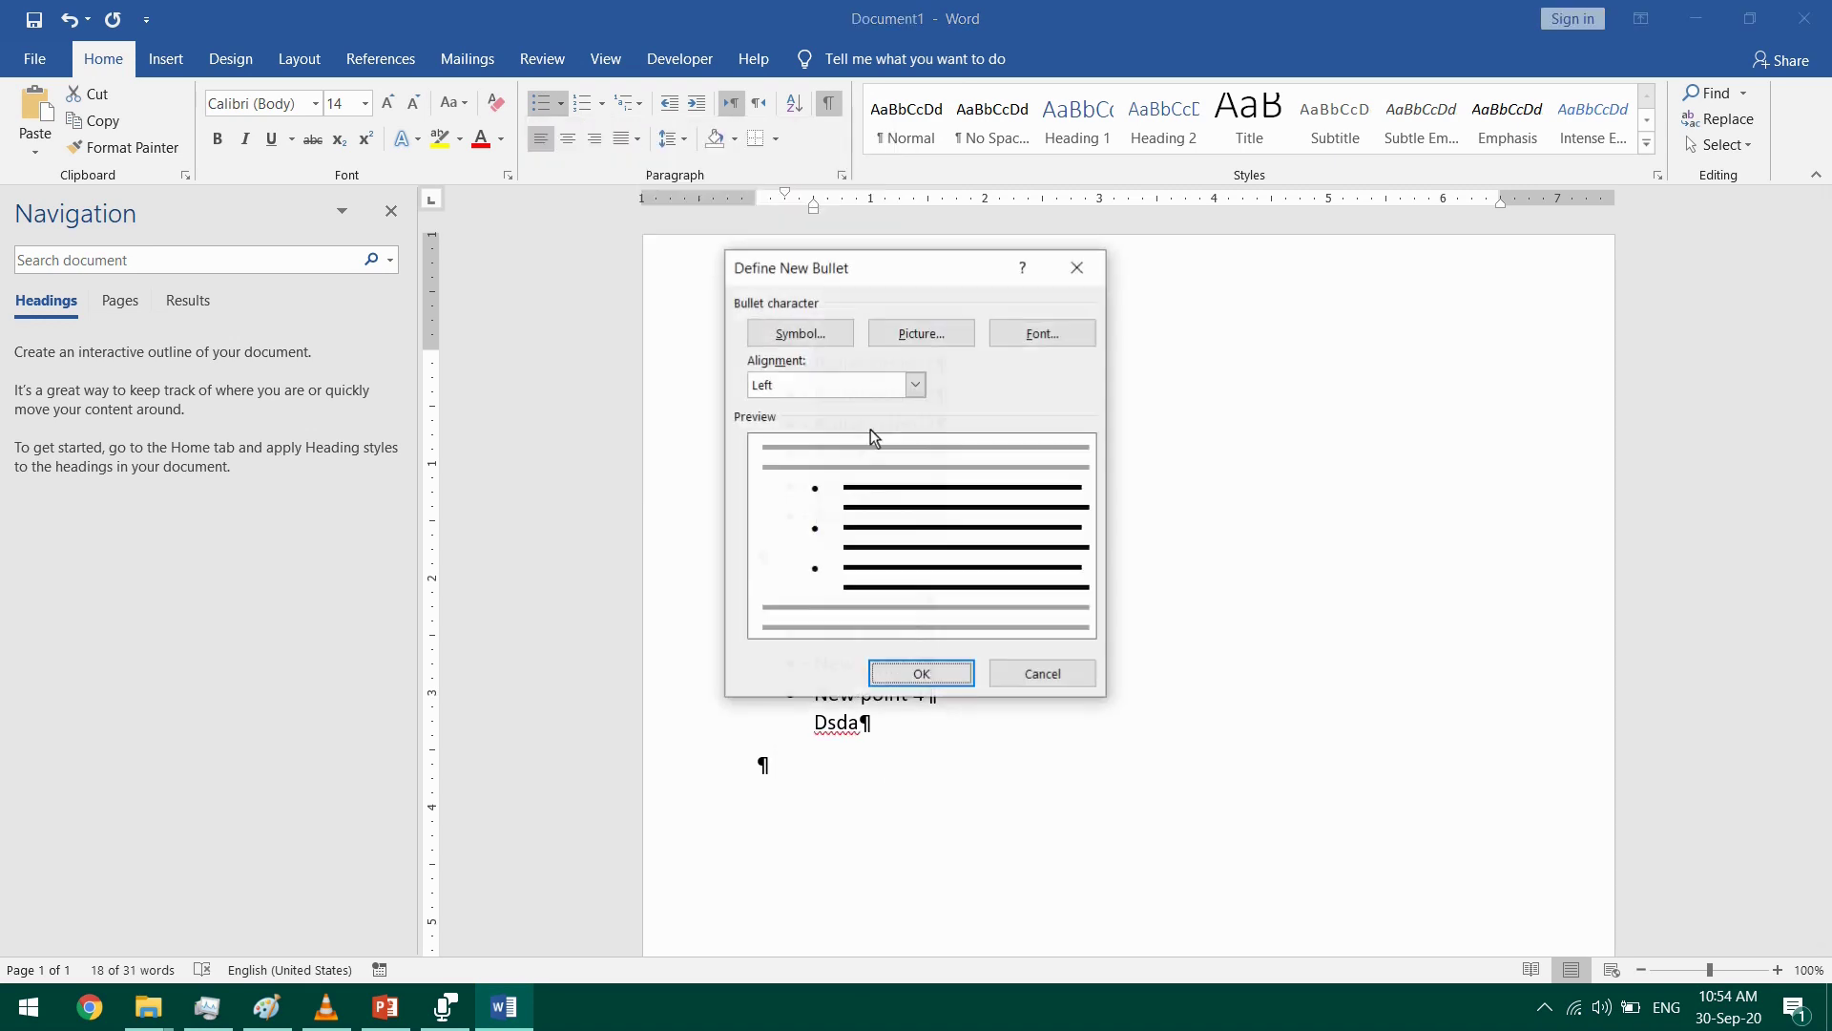
left_click(1077, 267)
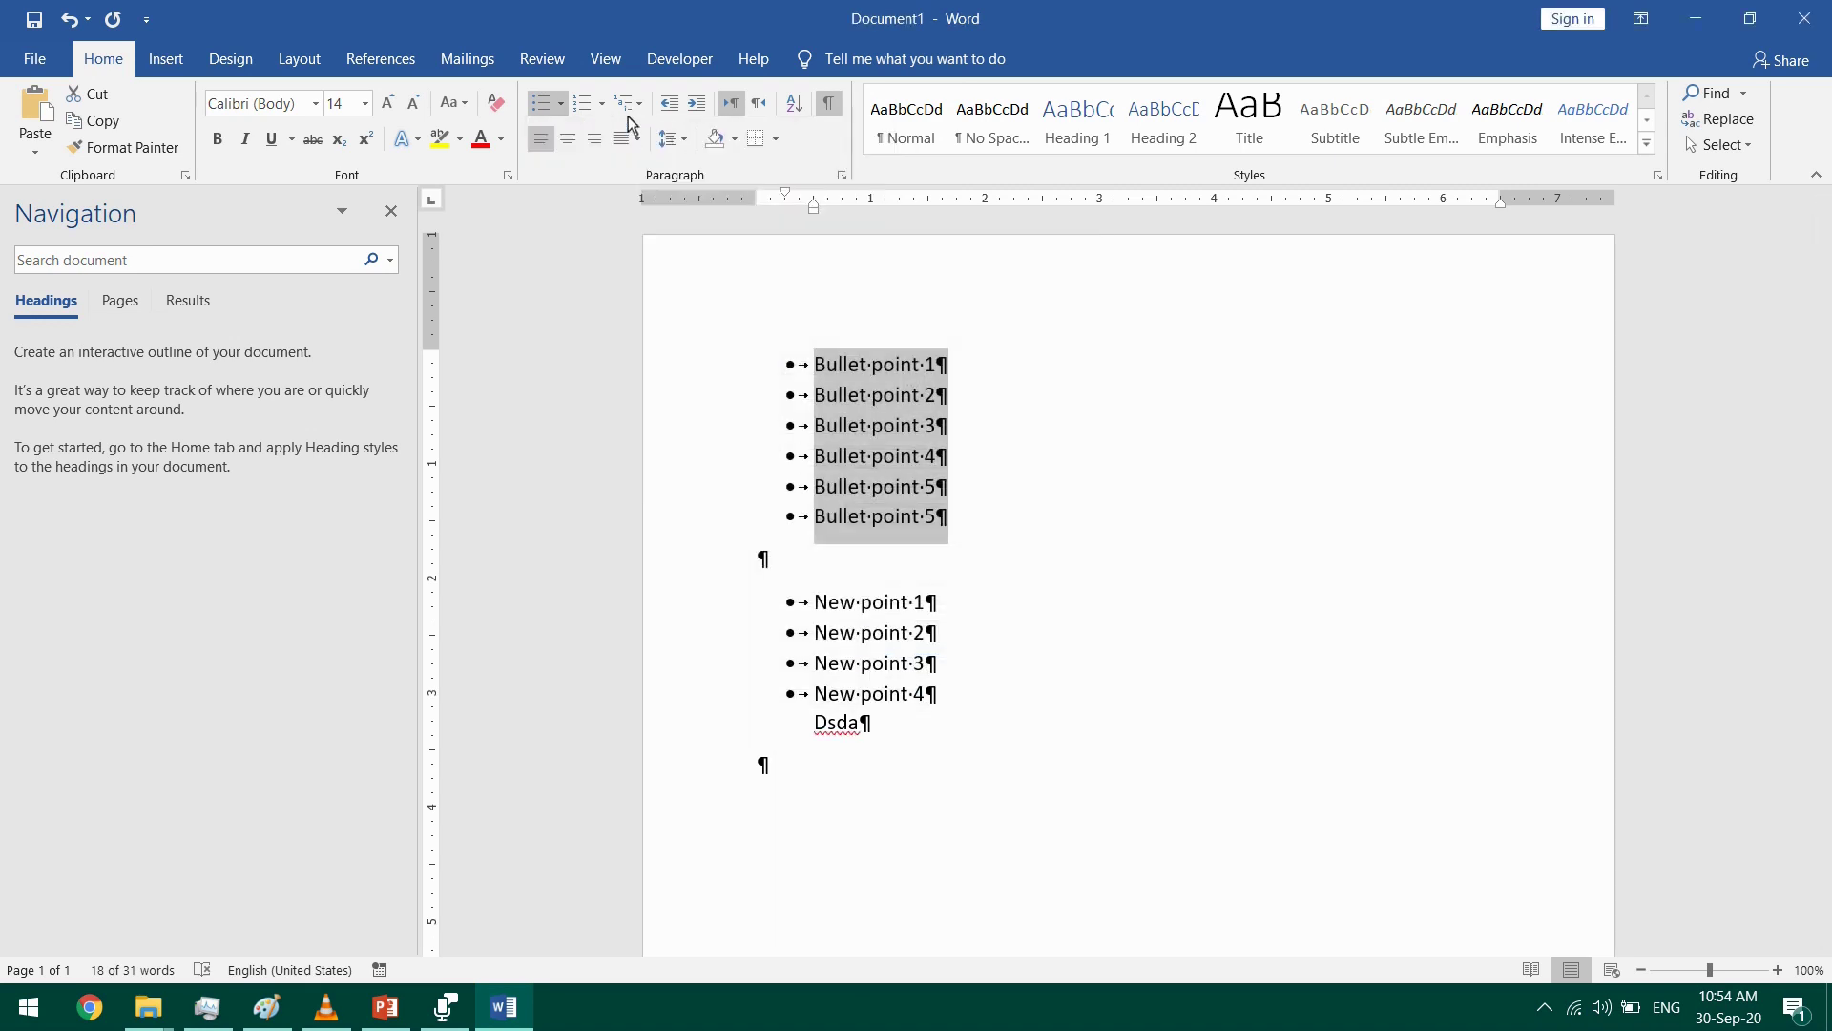
- Define the trademark symbol (Symbol font, character code 212) as a new bullet and apply it to the first list
left_click(569, 105)
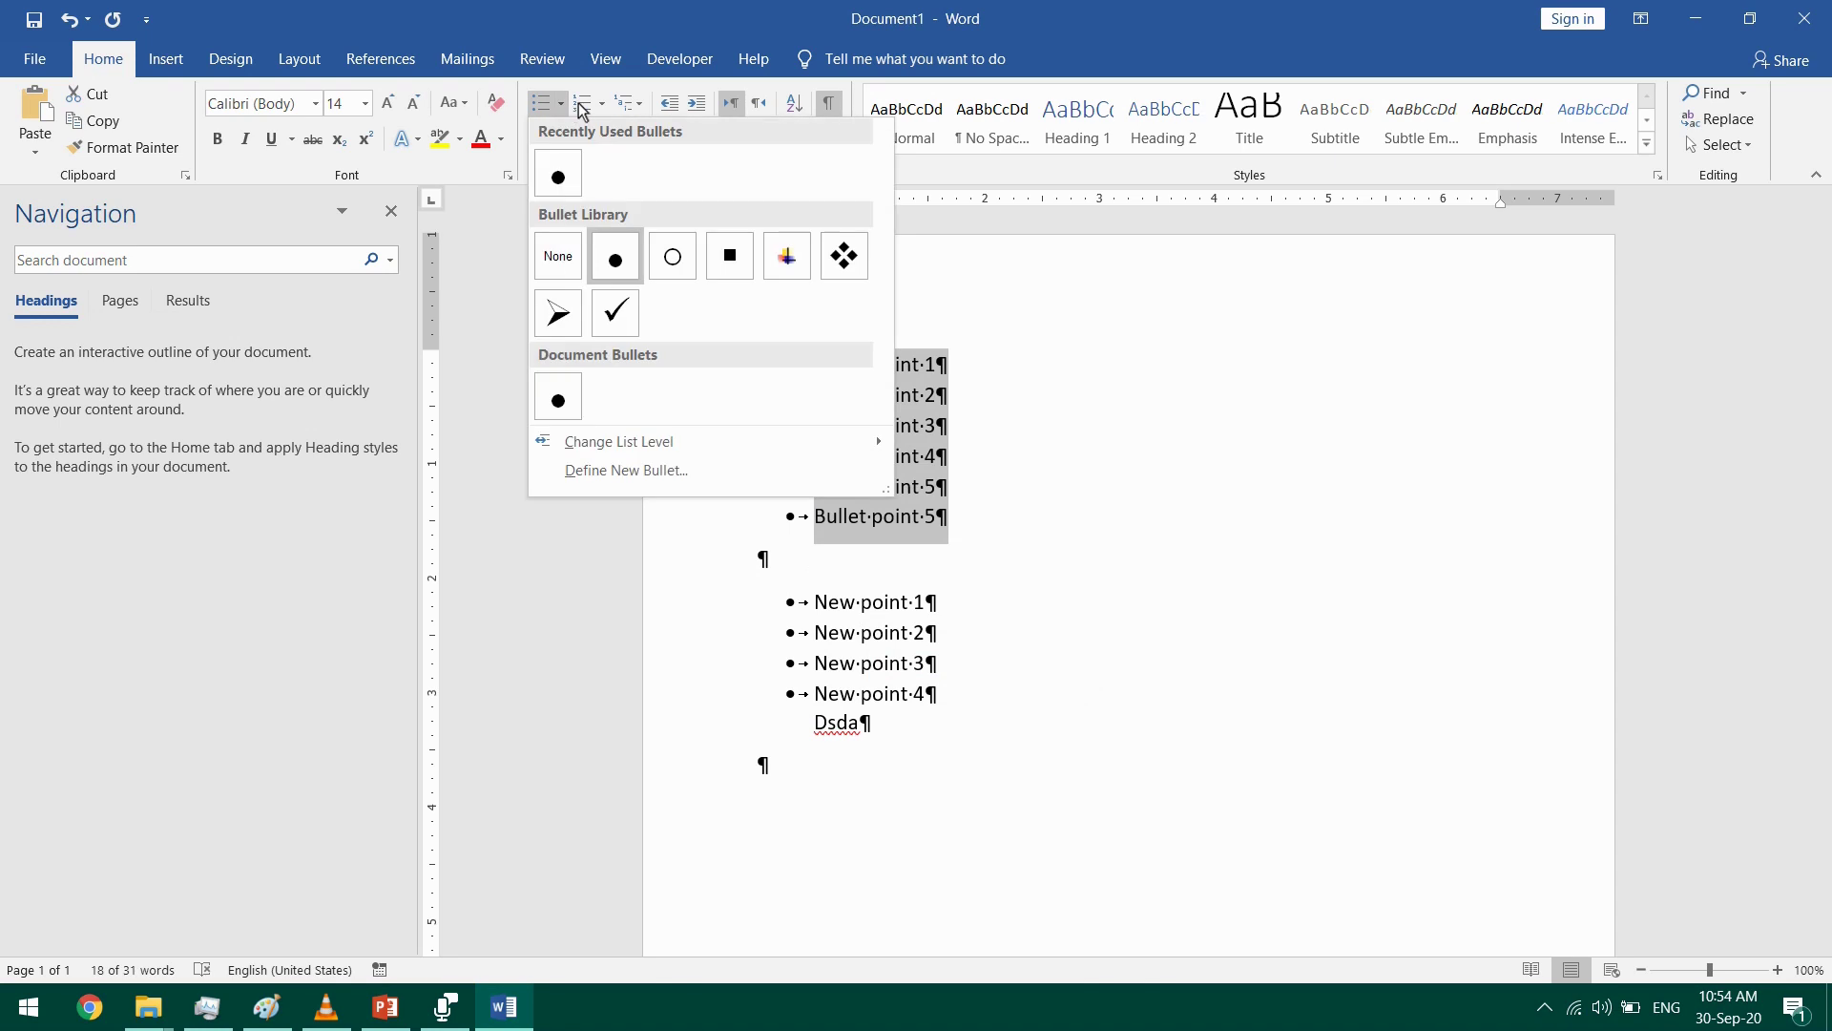
left_click(754, 471)
left_click_drag(842, 279, 1136, 315)
left_click(1100, 373)
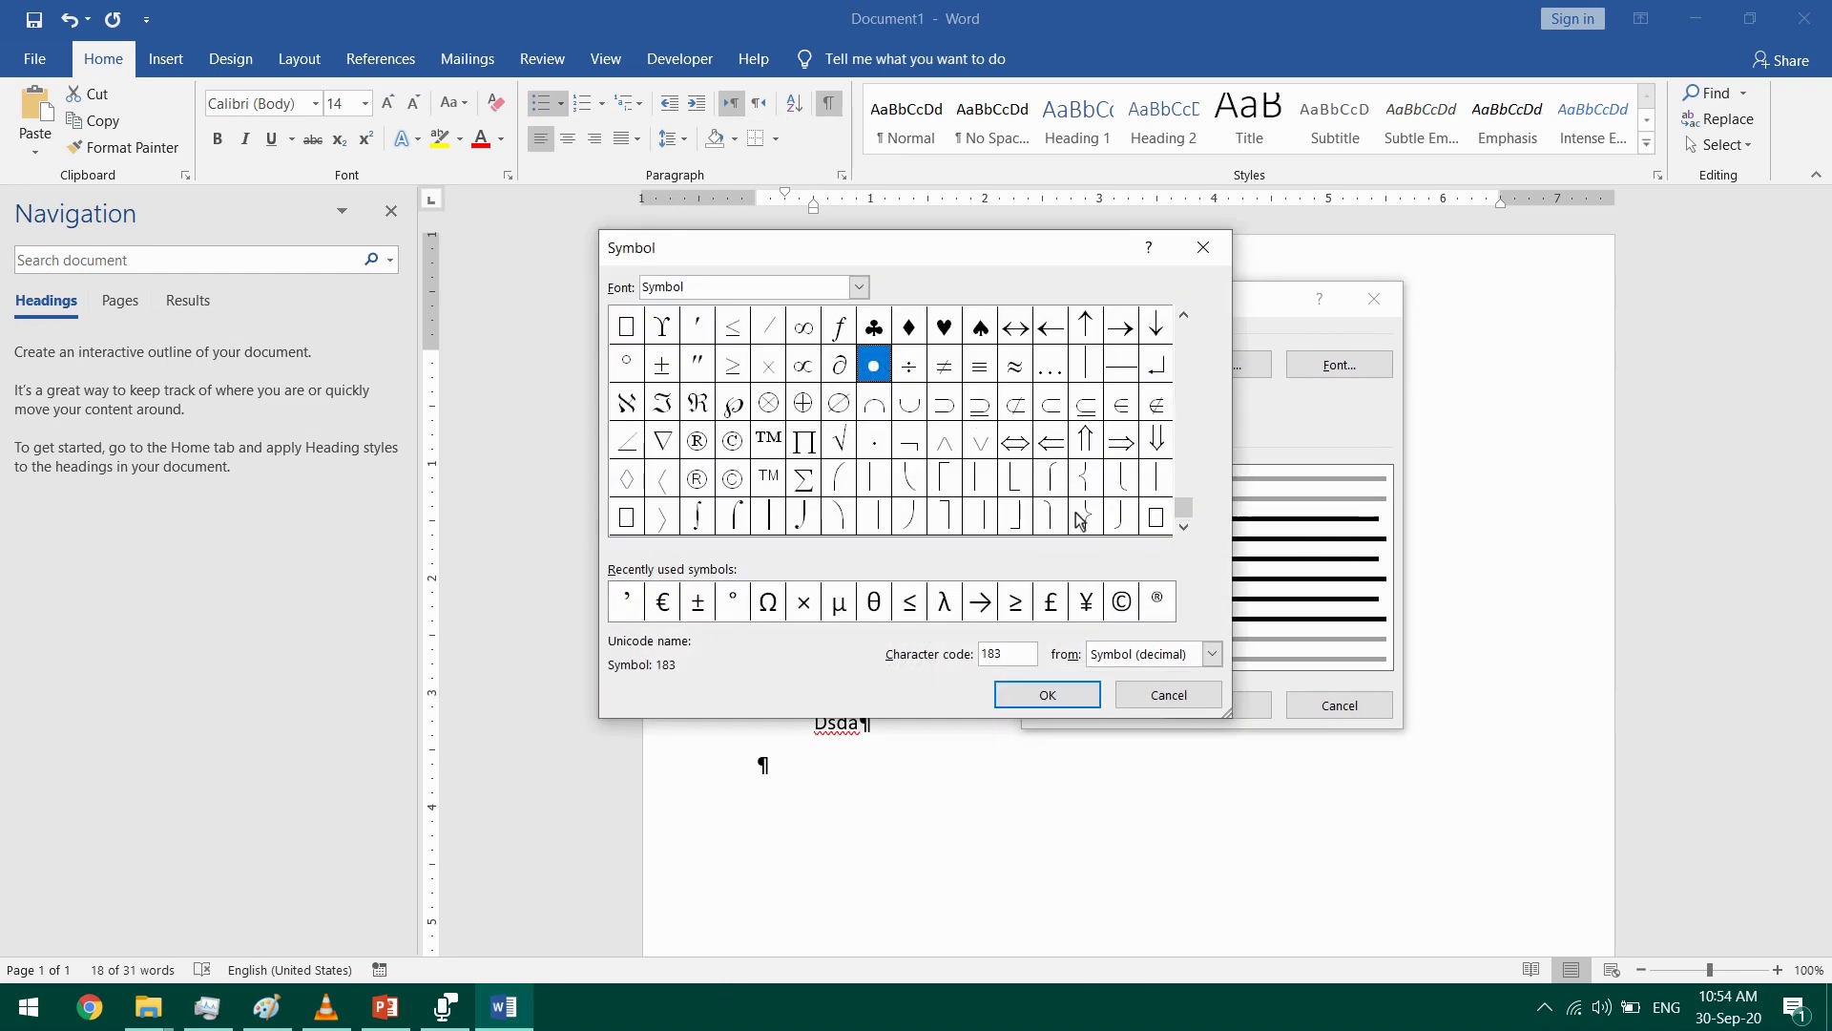
left_click(775, 444)
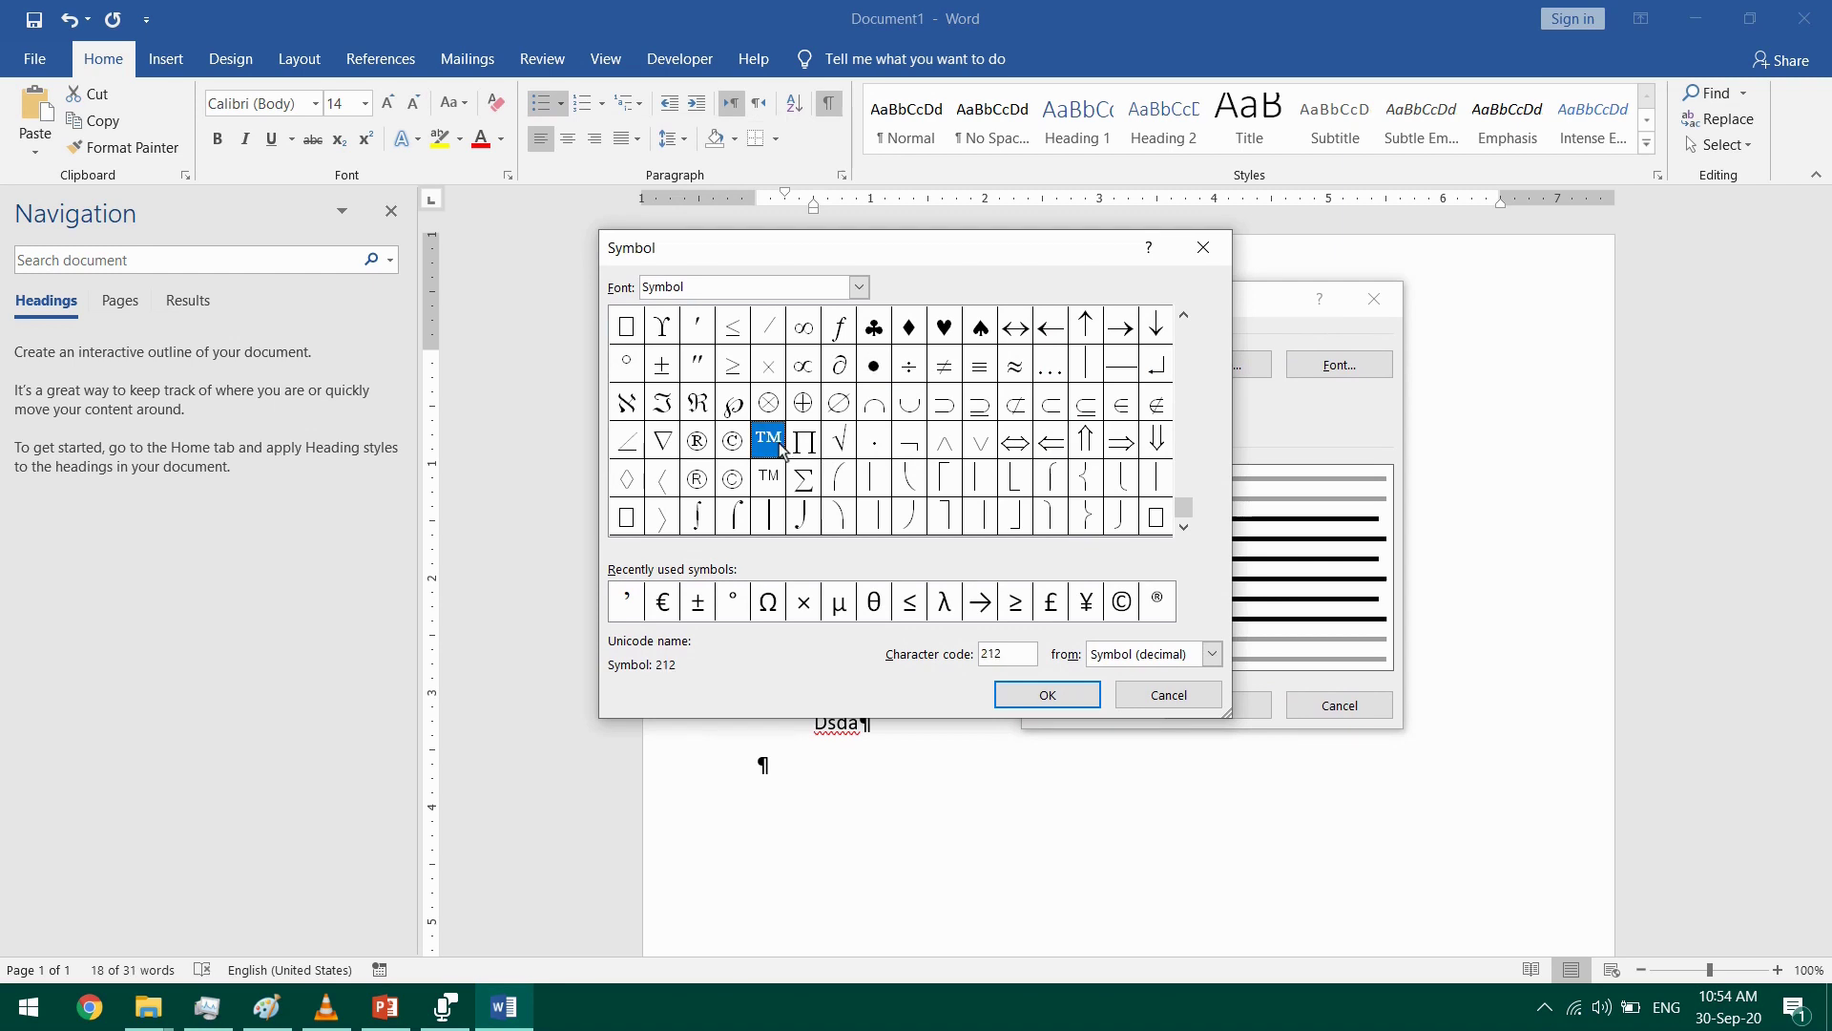
left_click(1048, 699)
left_click(1050, 697)
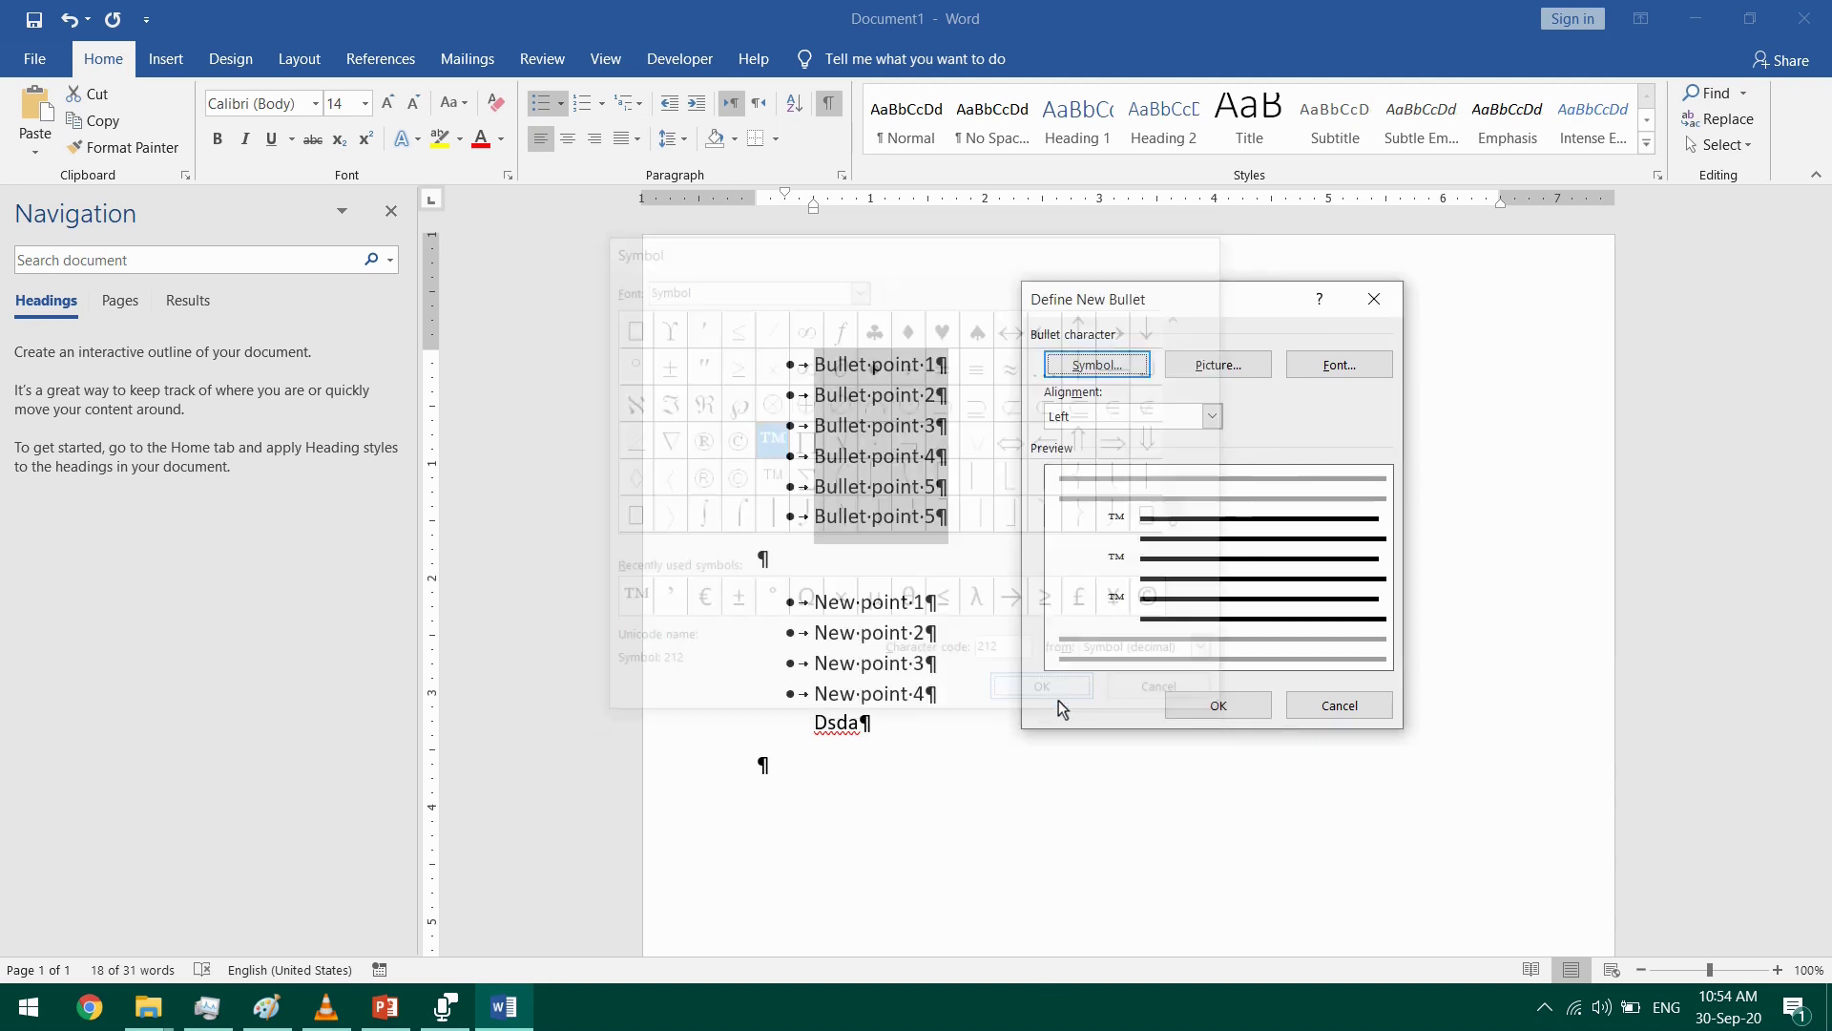
left_click(1199, 711)
left_click(837, 442)
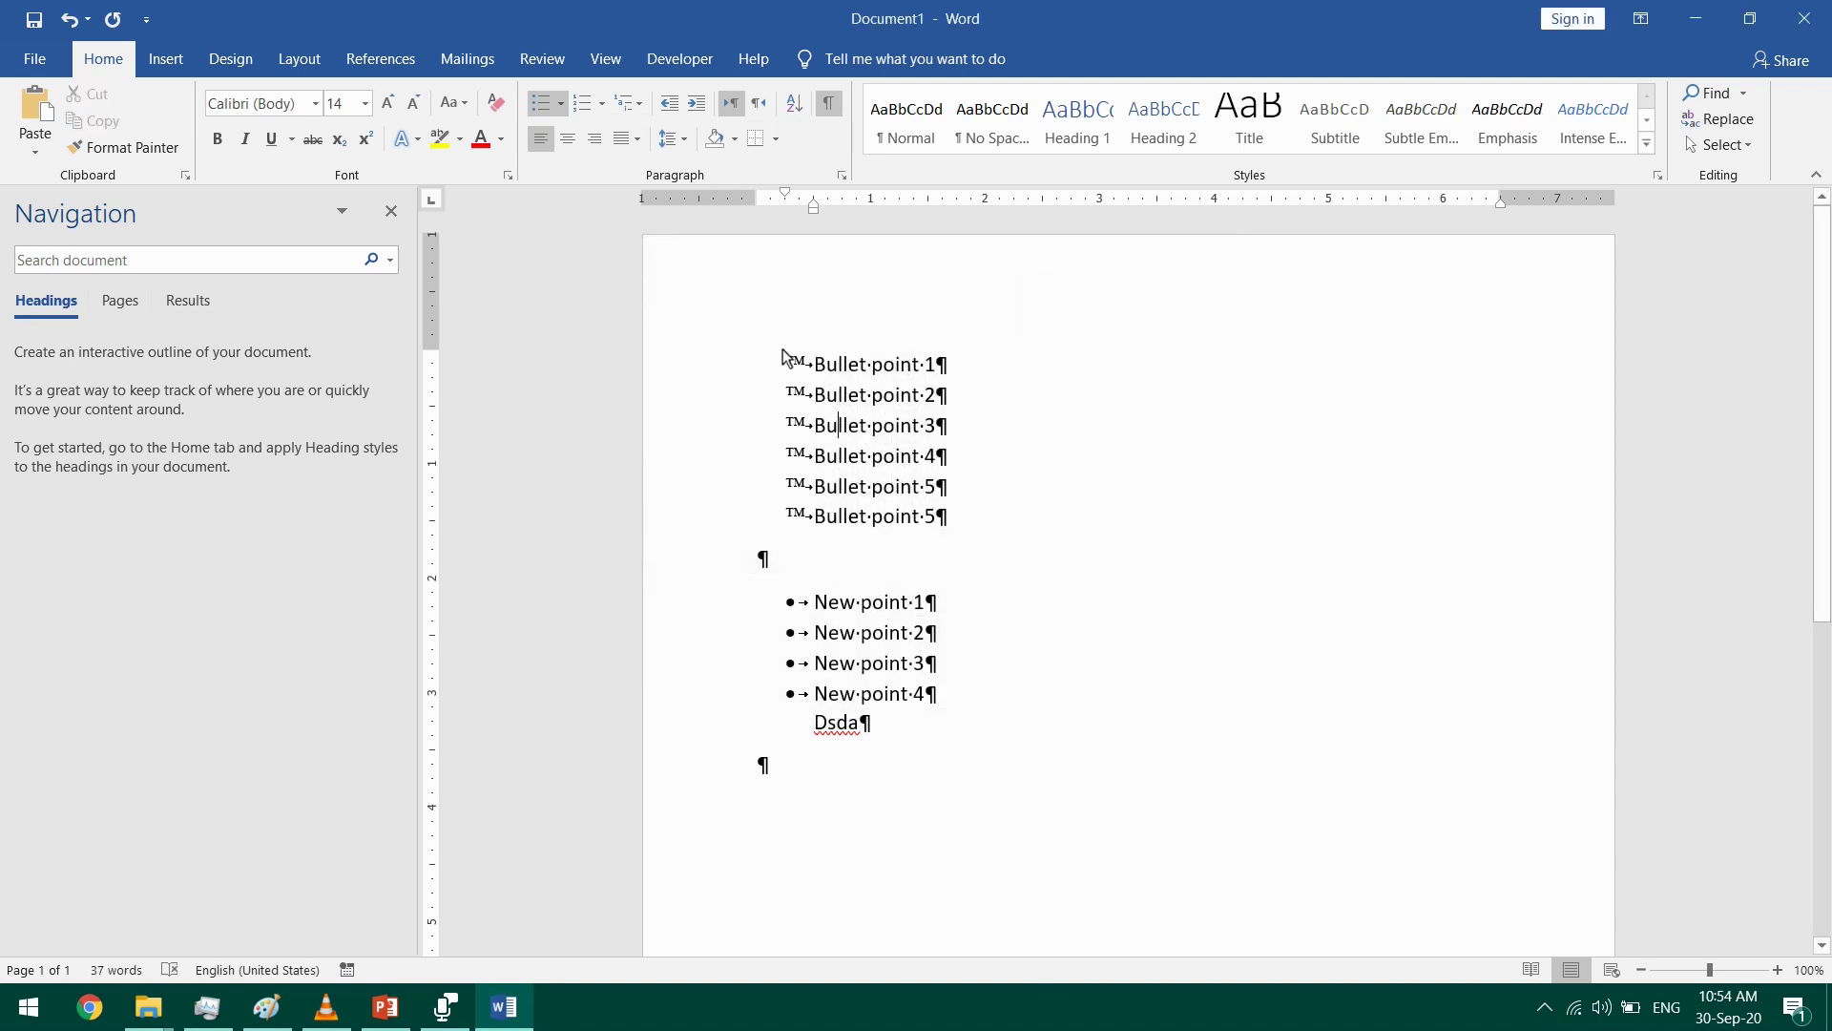
- Set the font color of the first list's trademark bullets to the standard light blue
left_click_drag(800, 374, 981, 520)
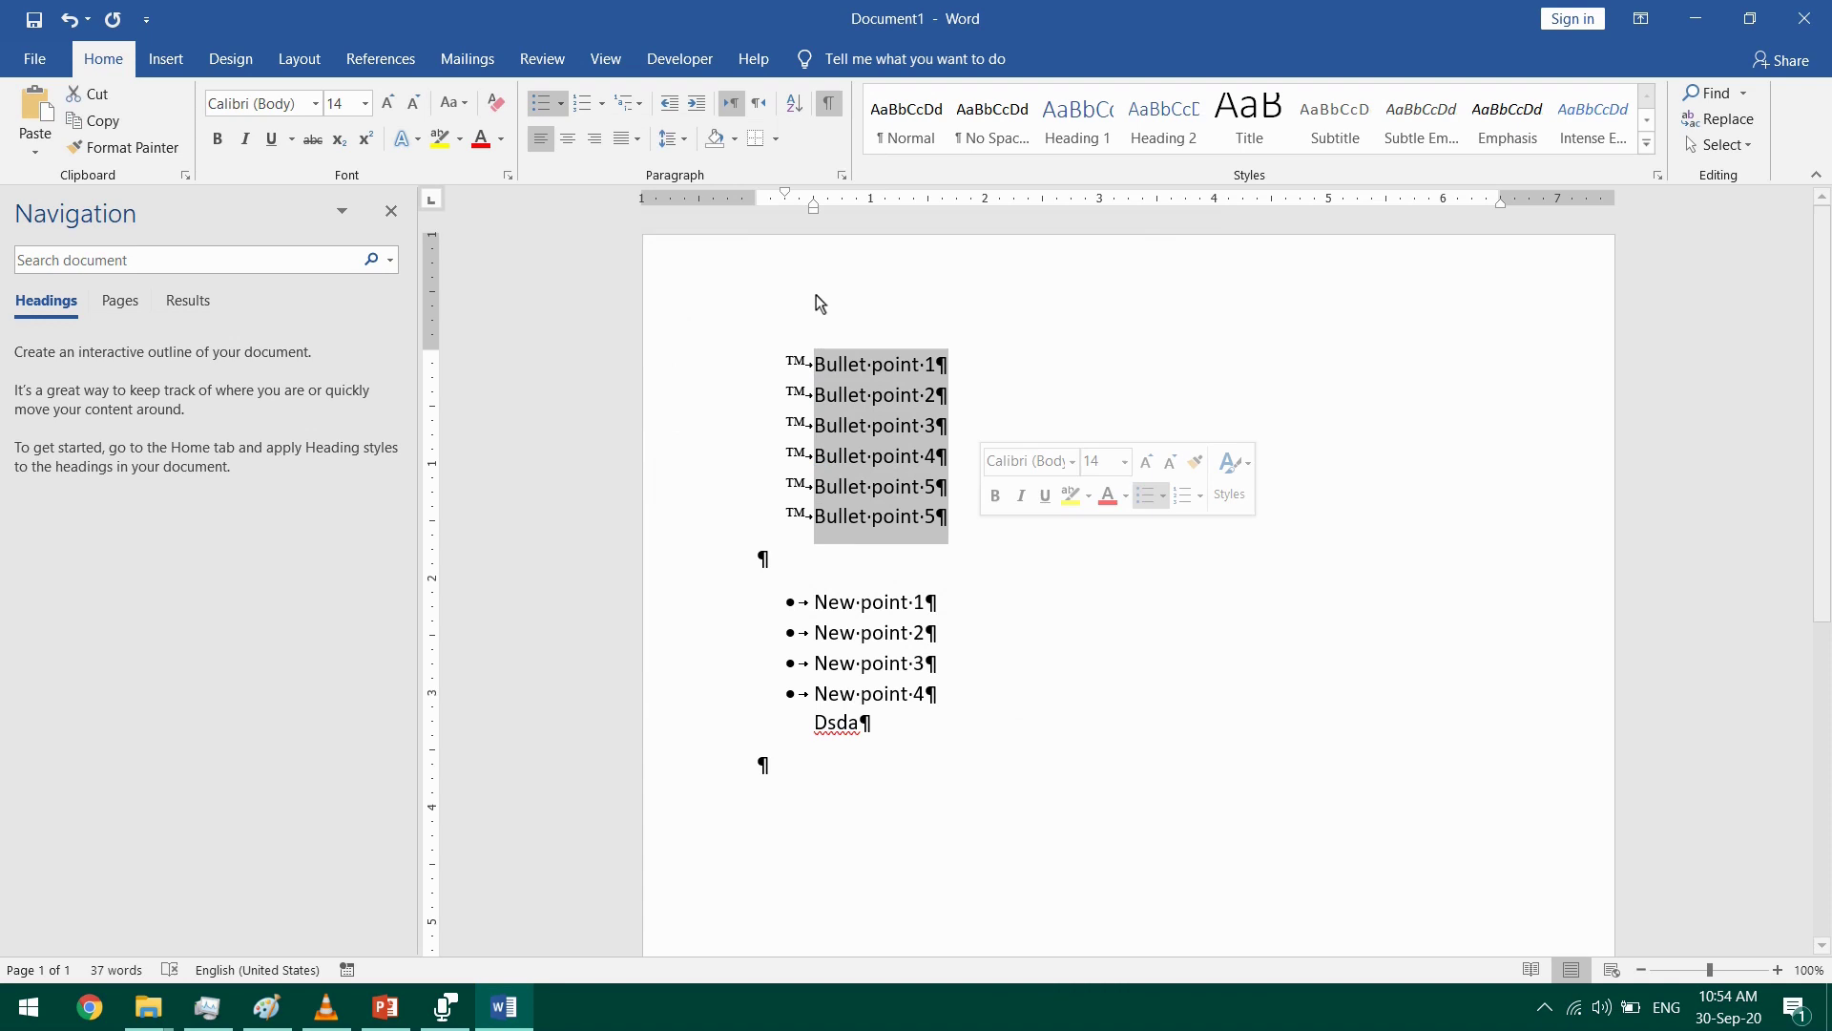
left_click(560, 103)
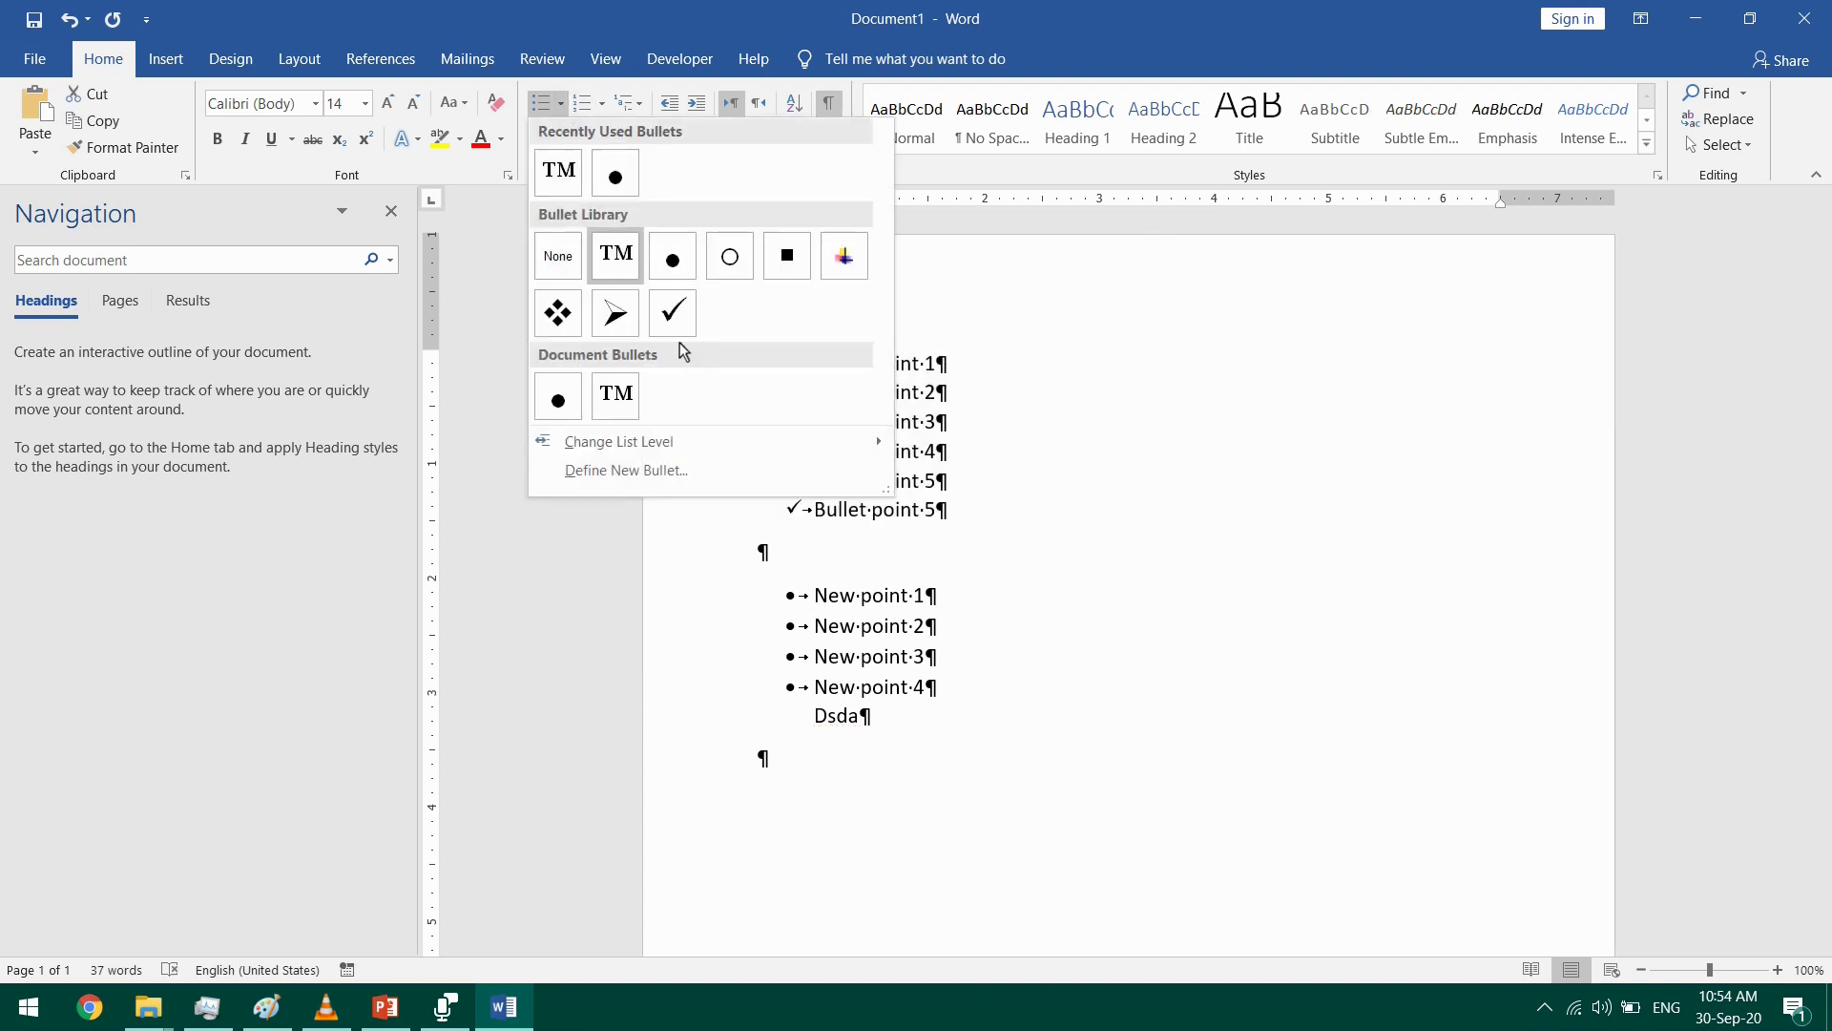
left_click(647, 472)
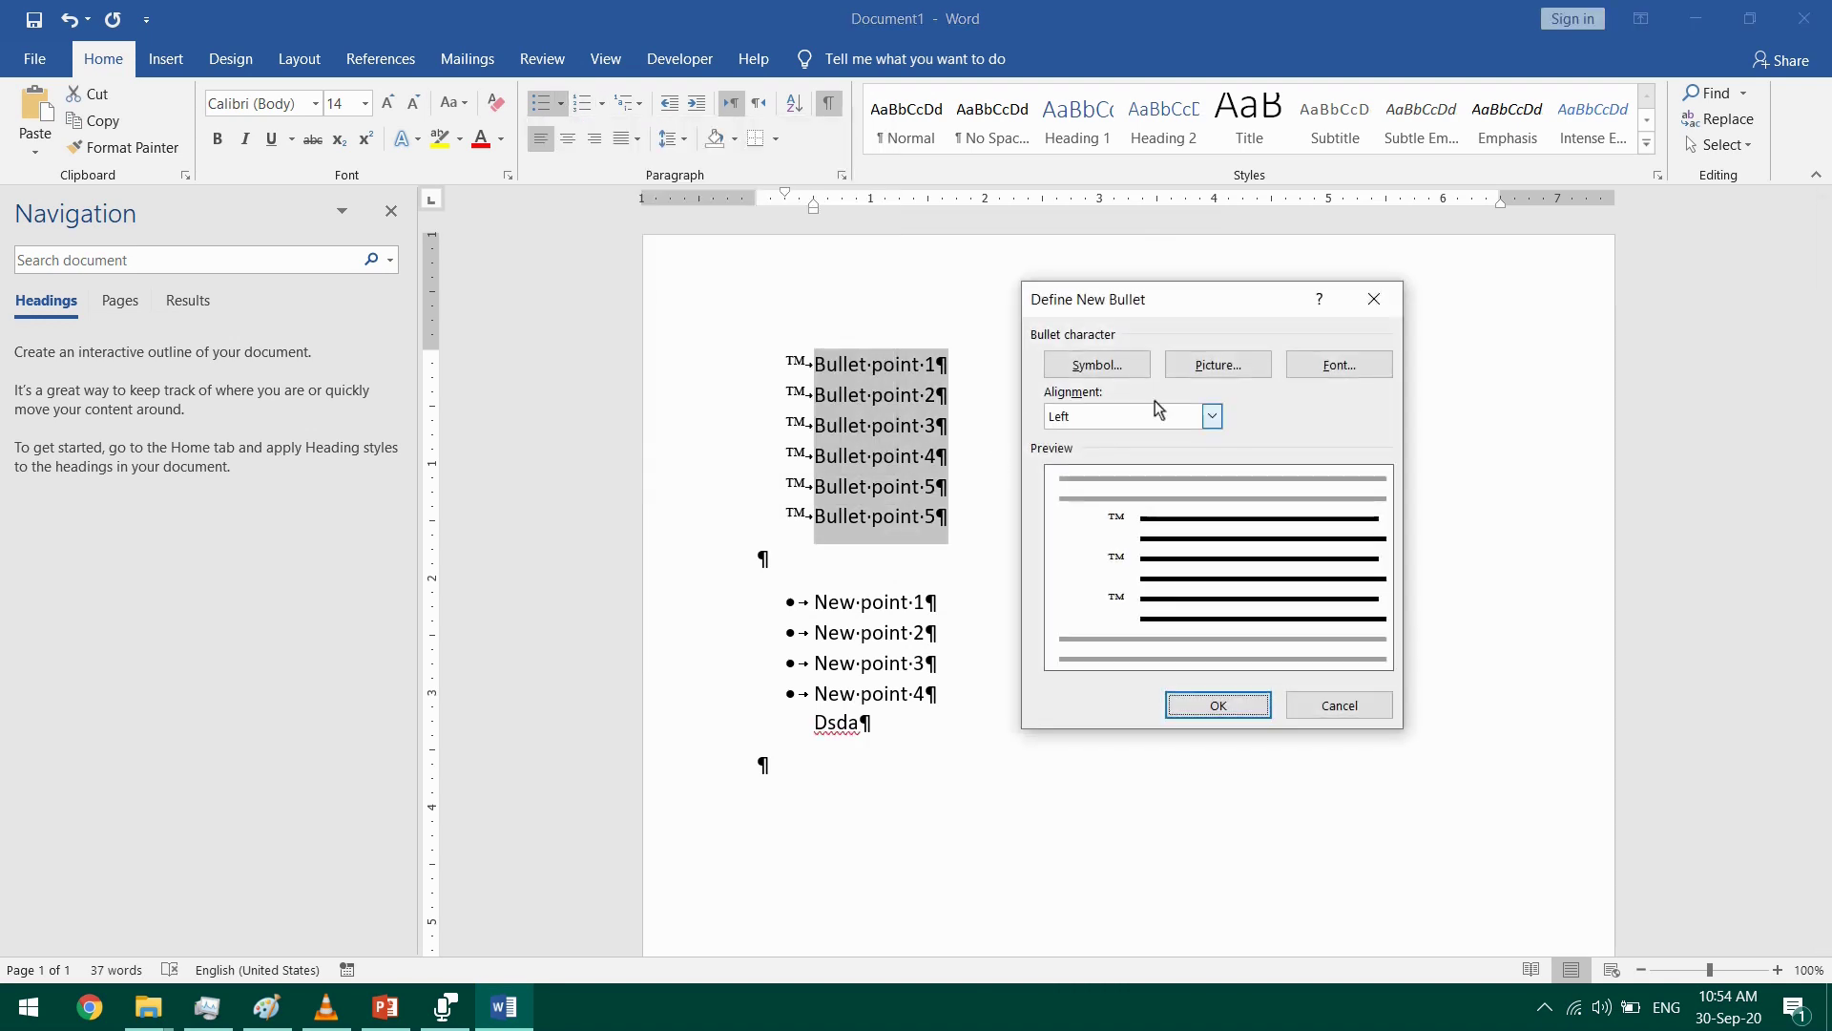
left_click(1338, 365)
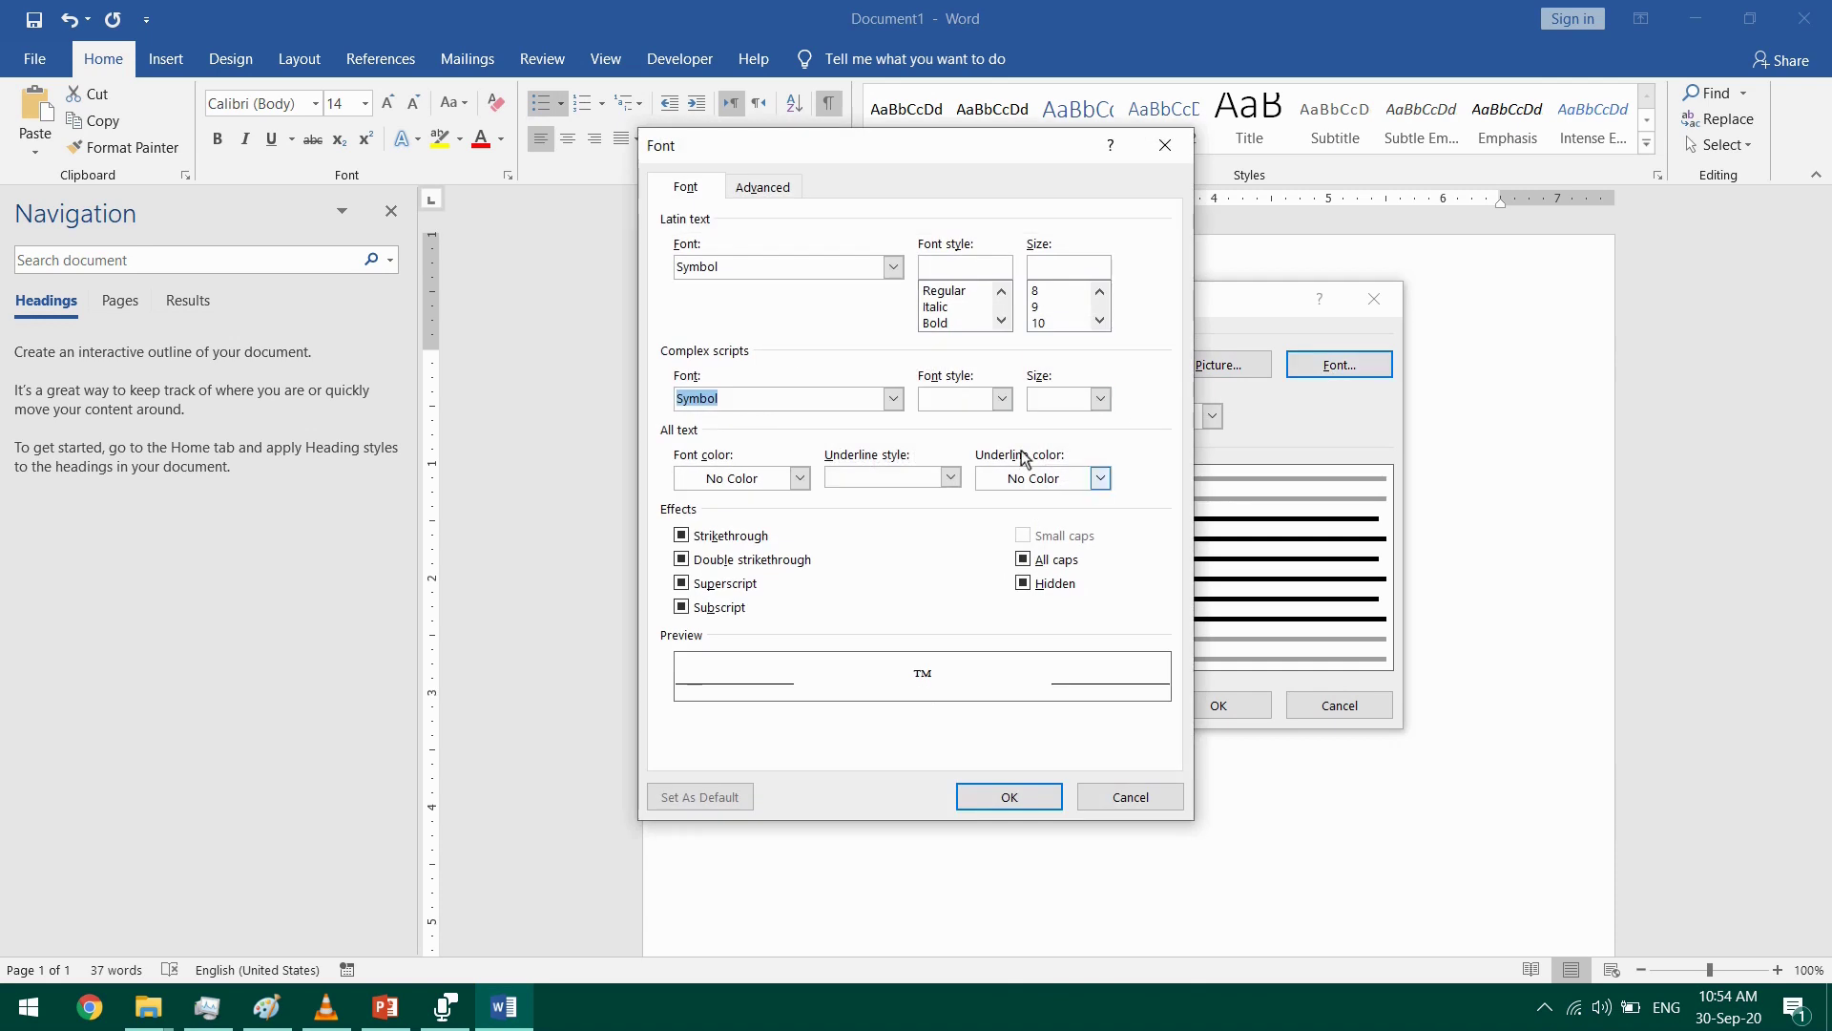
left_click(800, 478)
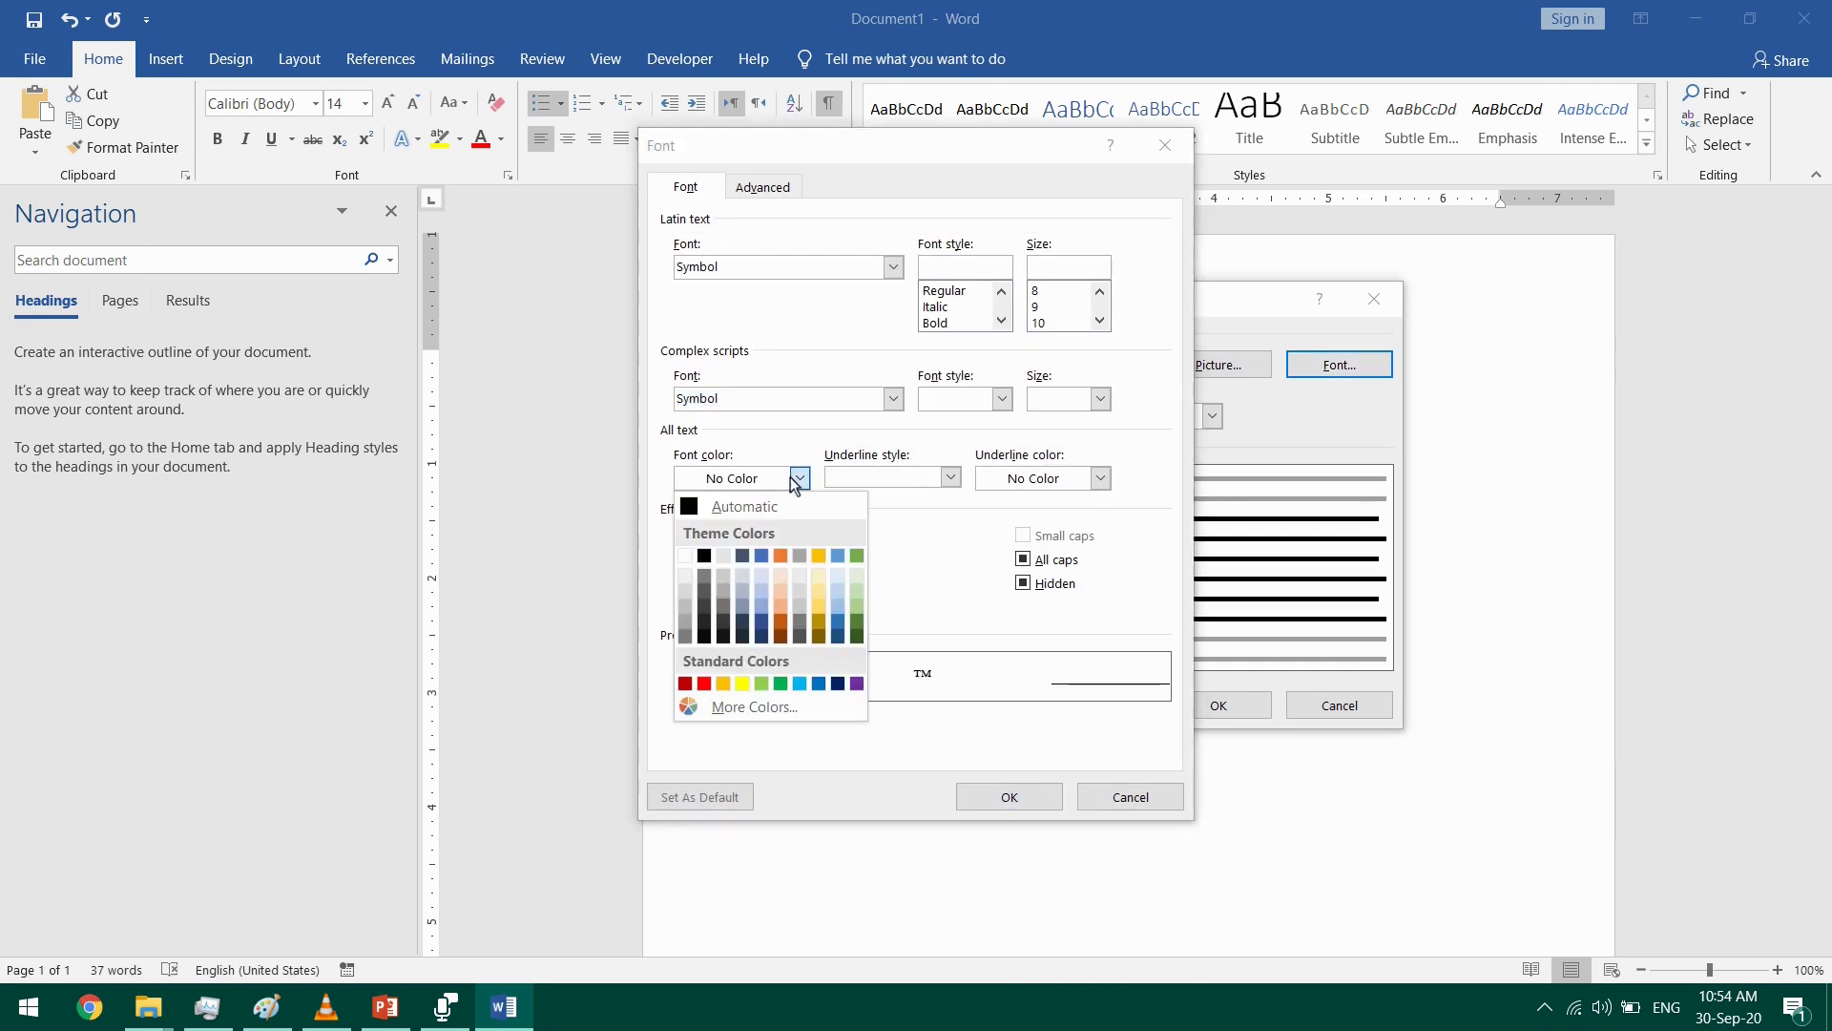
left_click(800, 683)
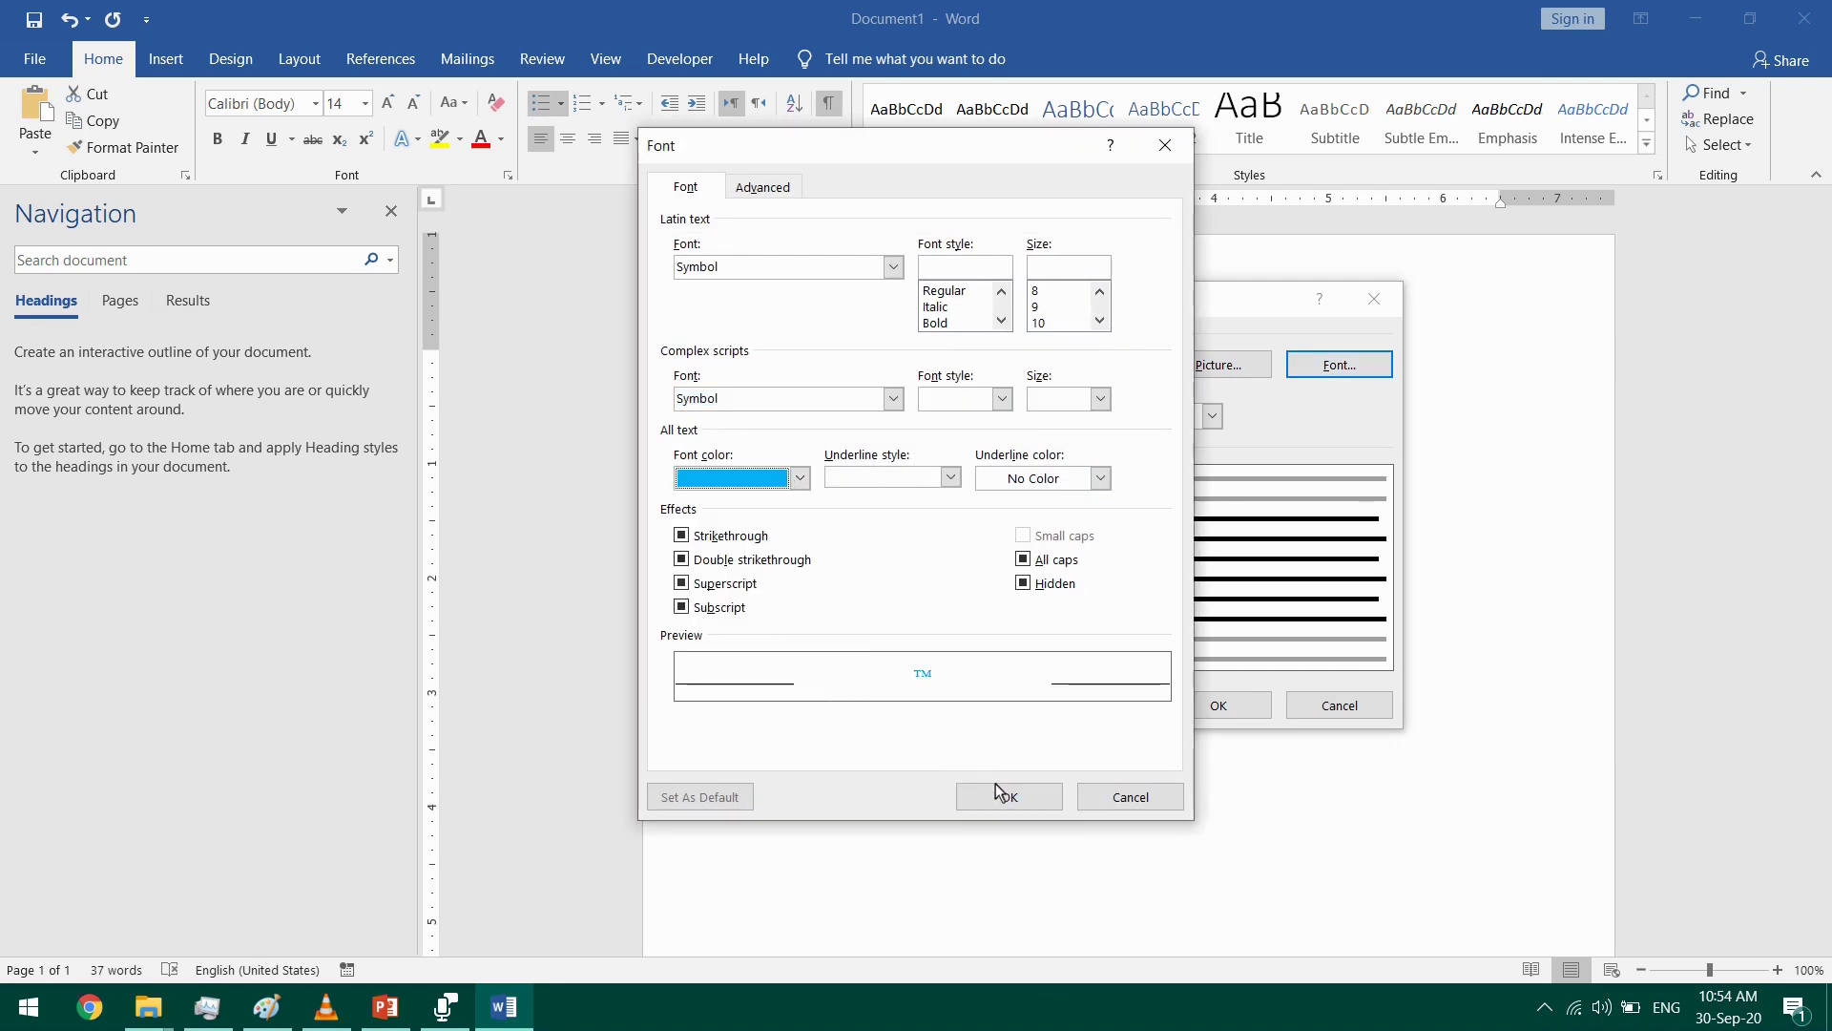
left_click(994, 792)
left_click(1214, 705)
left_click(900, 487)
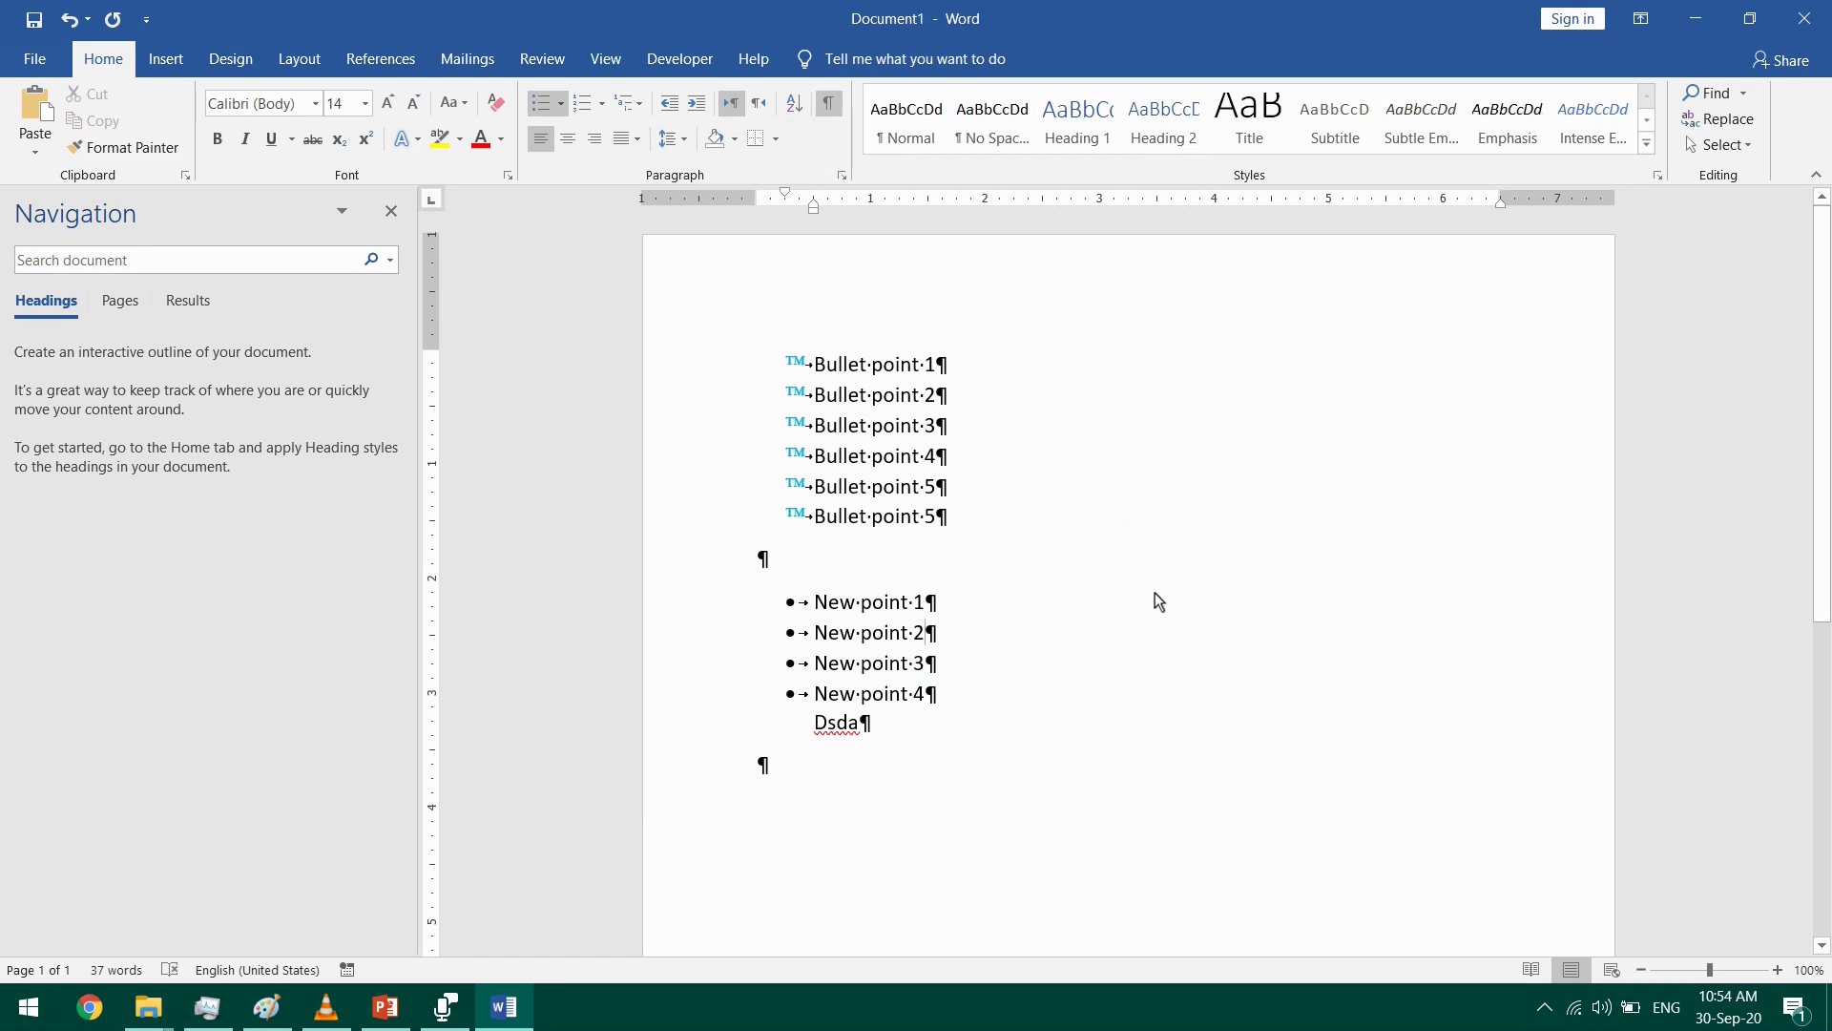
- Add a second-level bullet "Level 2" below New point 2, with a third-level bullet "Level 3" nested under it
key("Return")
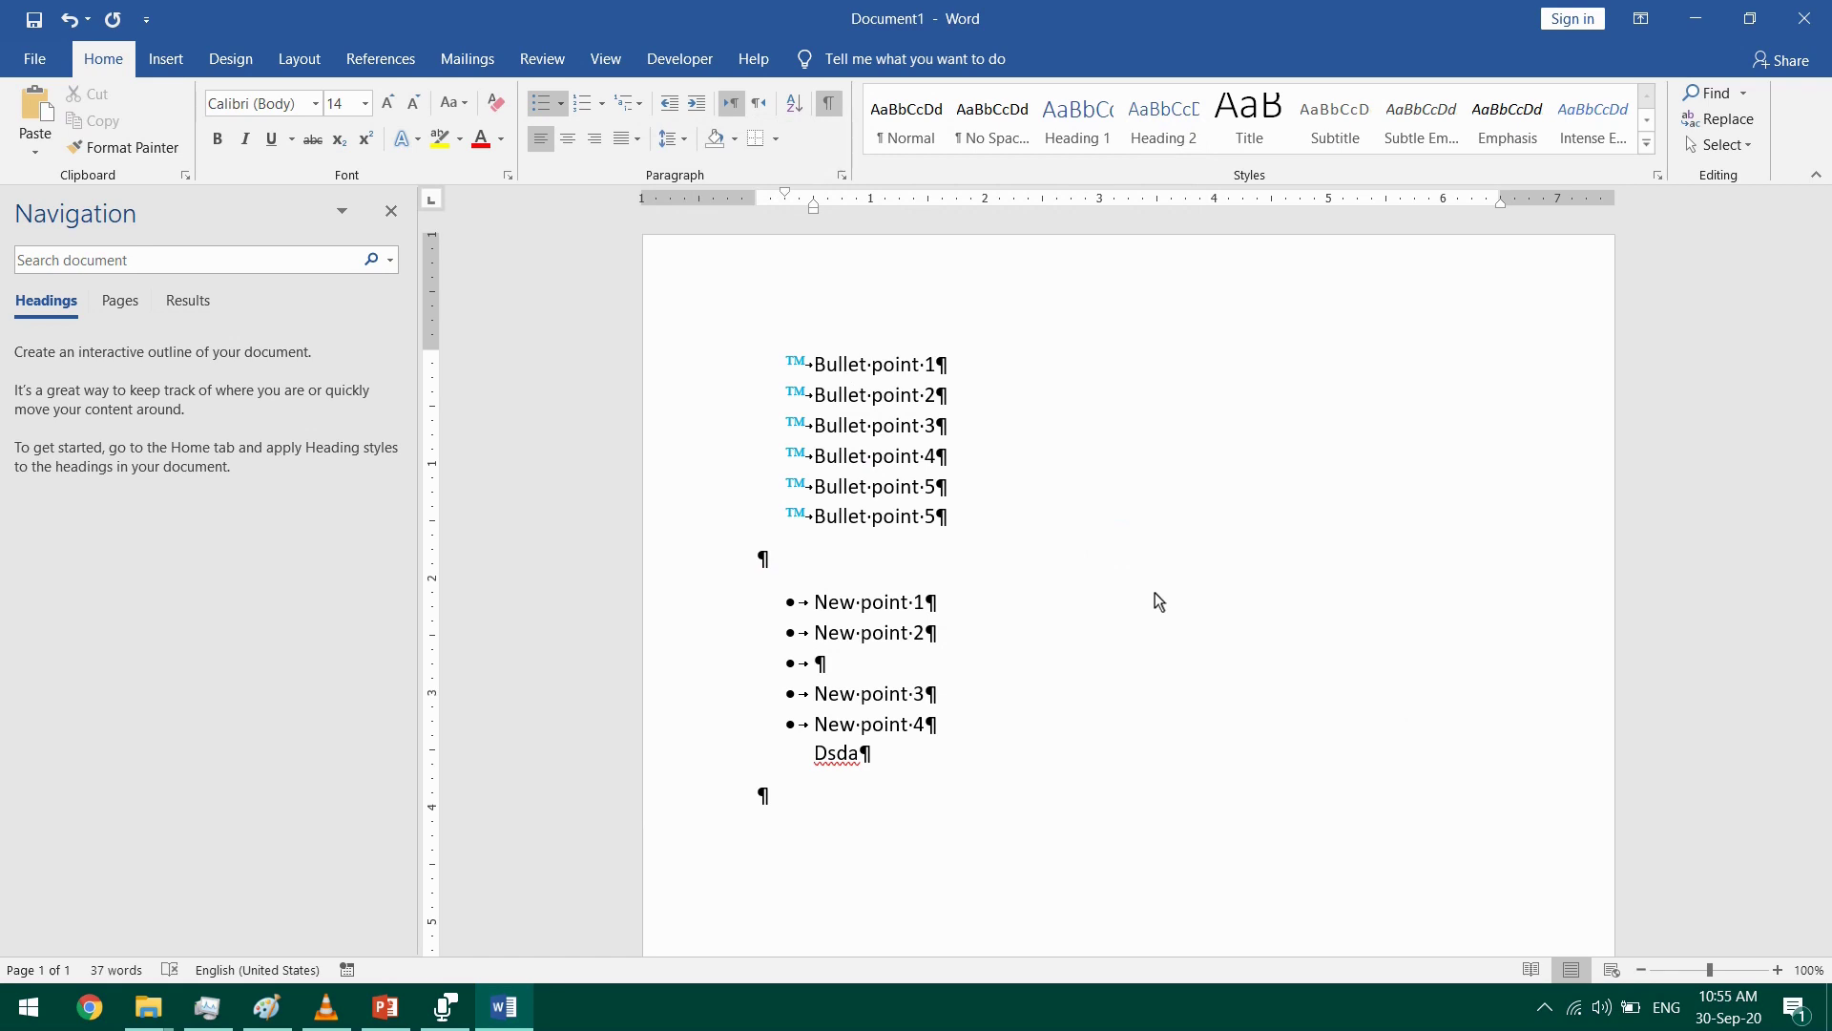
key("Tab")
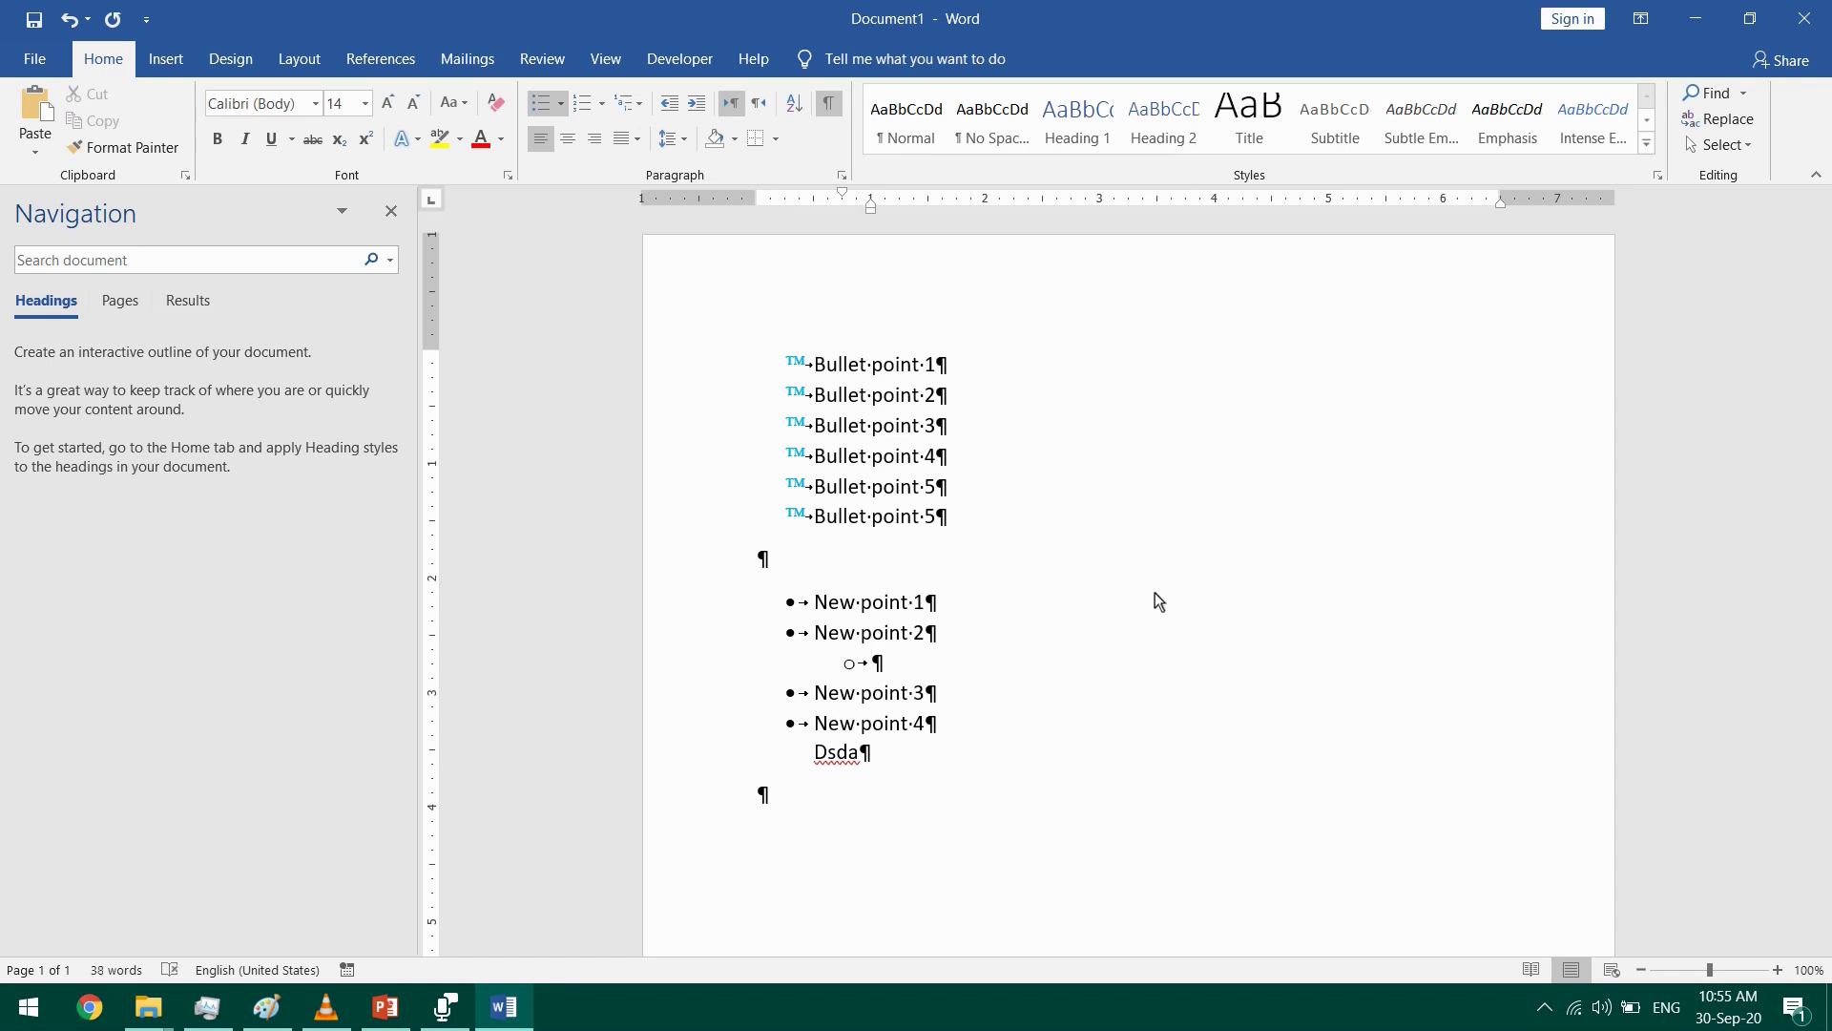
type("Level 2")
key("Return")
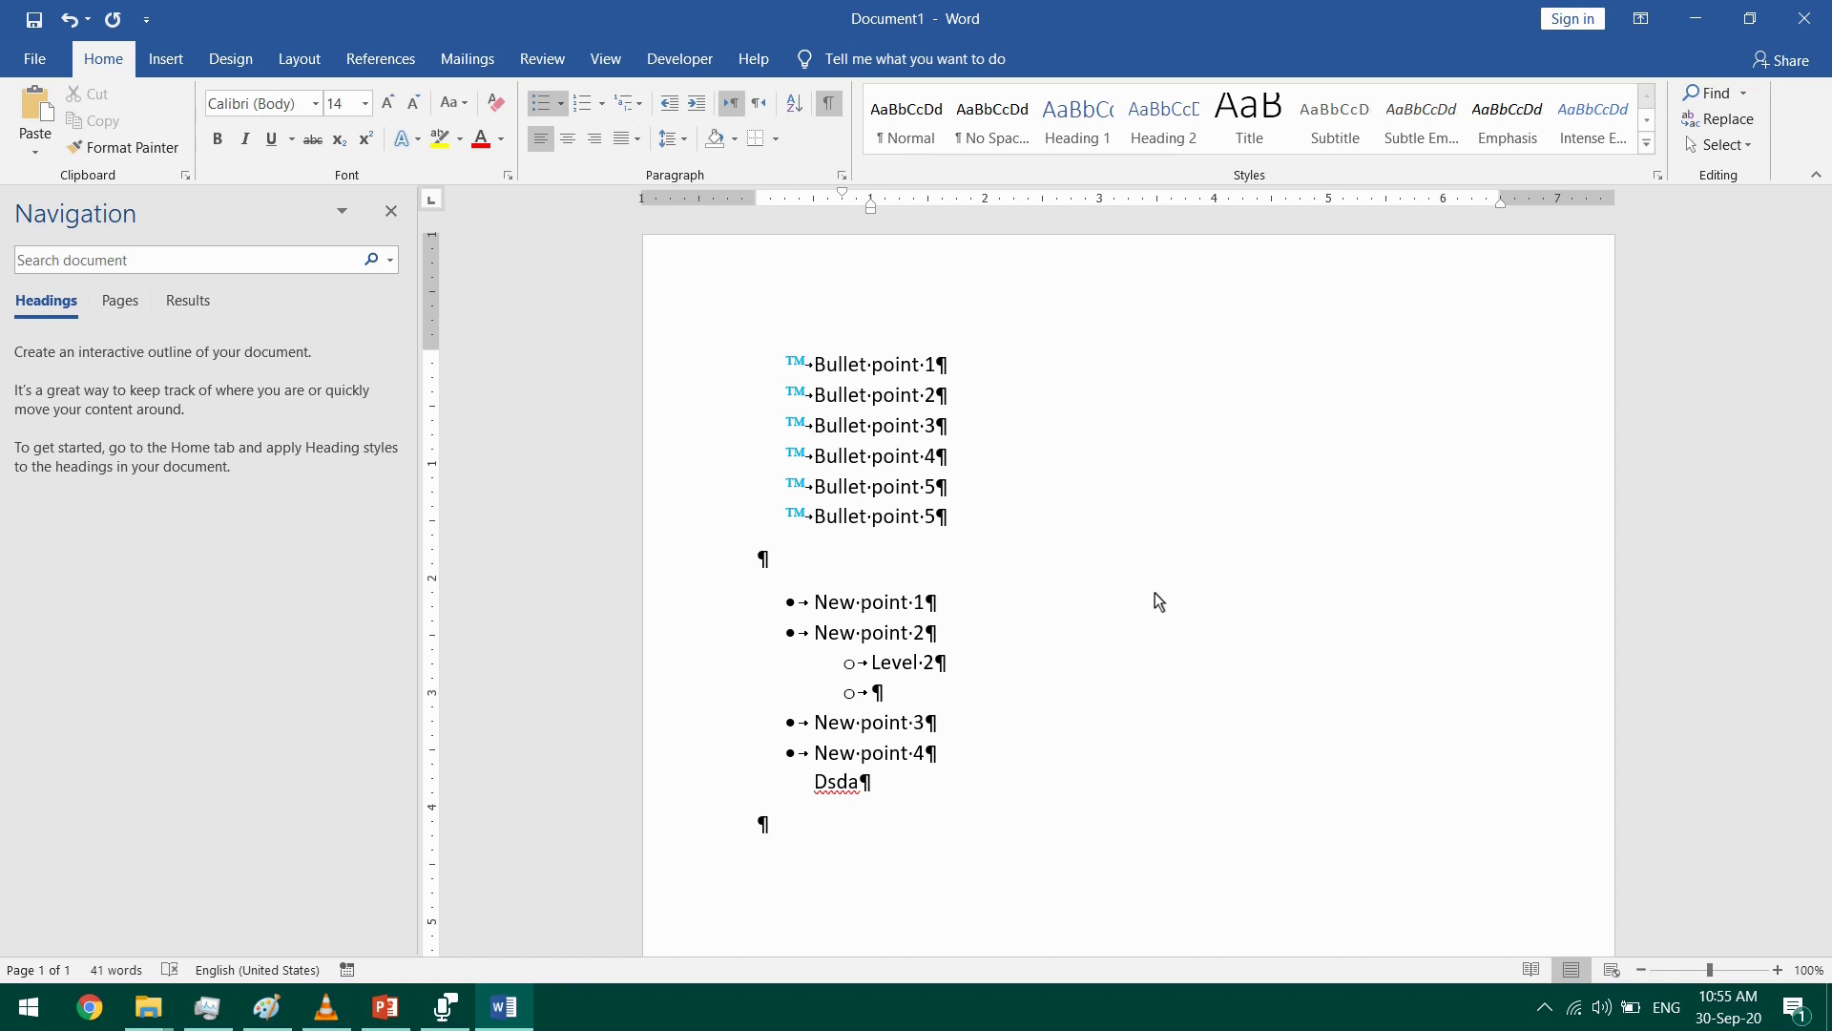
key("Tab")
type("Level 3")
key("Return")
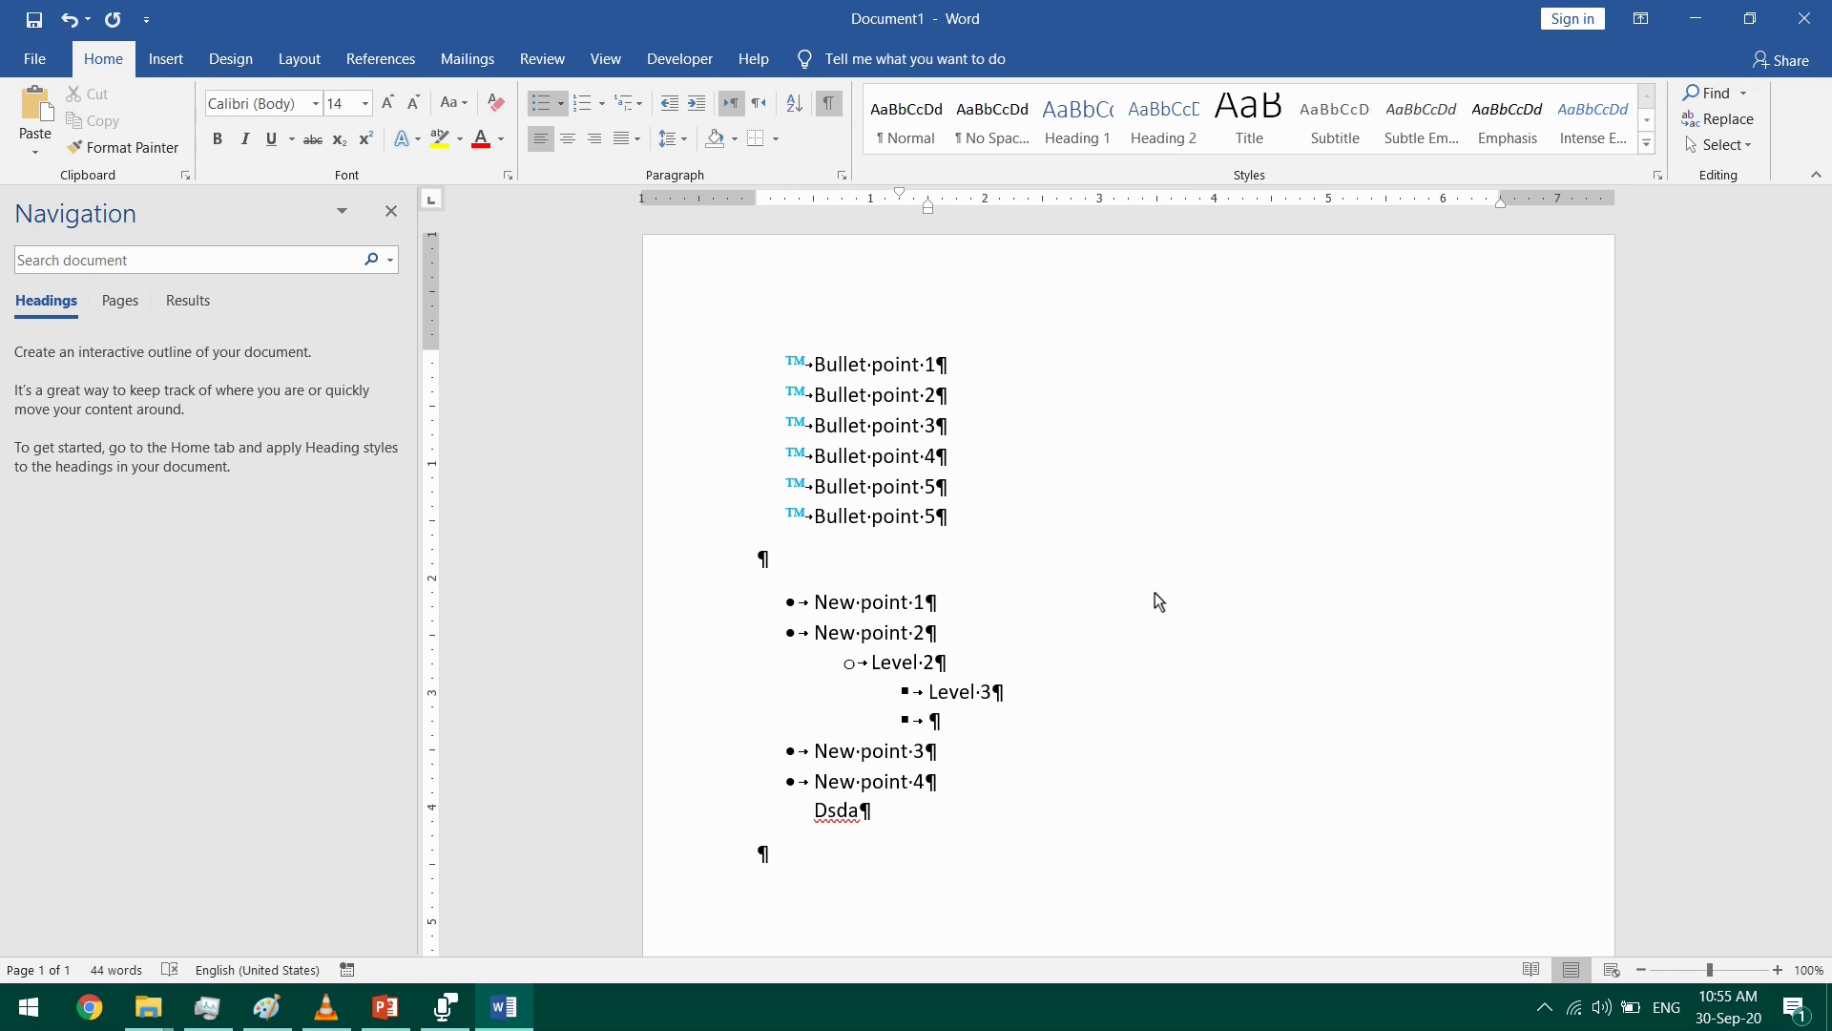
- Add another second-level bullet "Level 2" after Level 3, followed by a first-level bullet "Level 1"
key("shift+Tab")
type("Level 3")
key("BackSpace")
type("2")
key("Return")
key("shift+Tab")
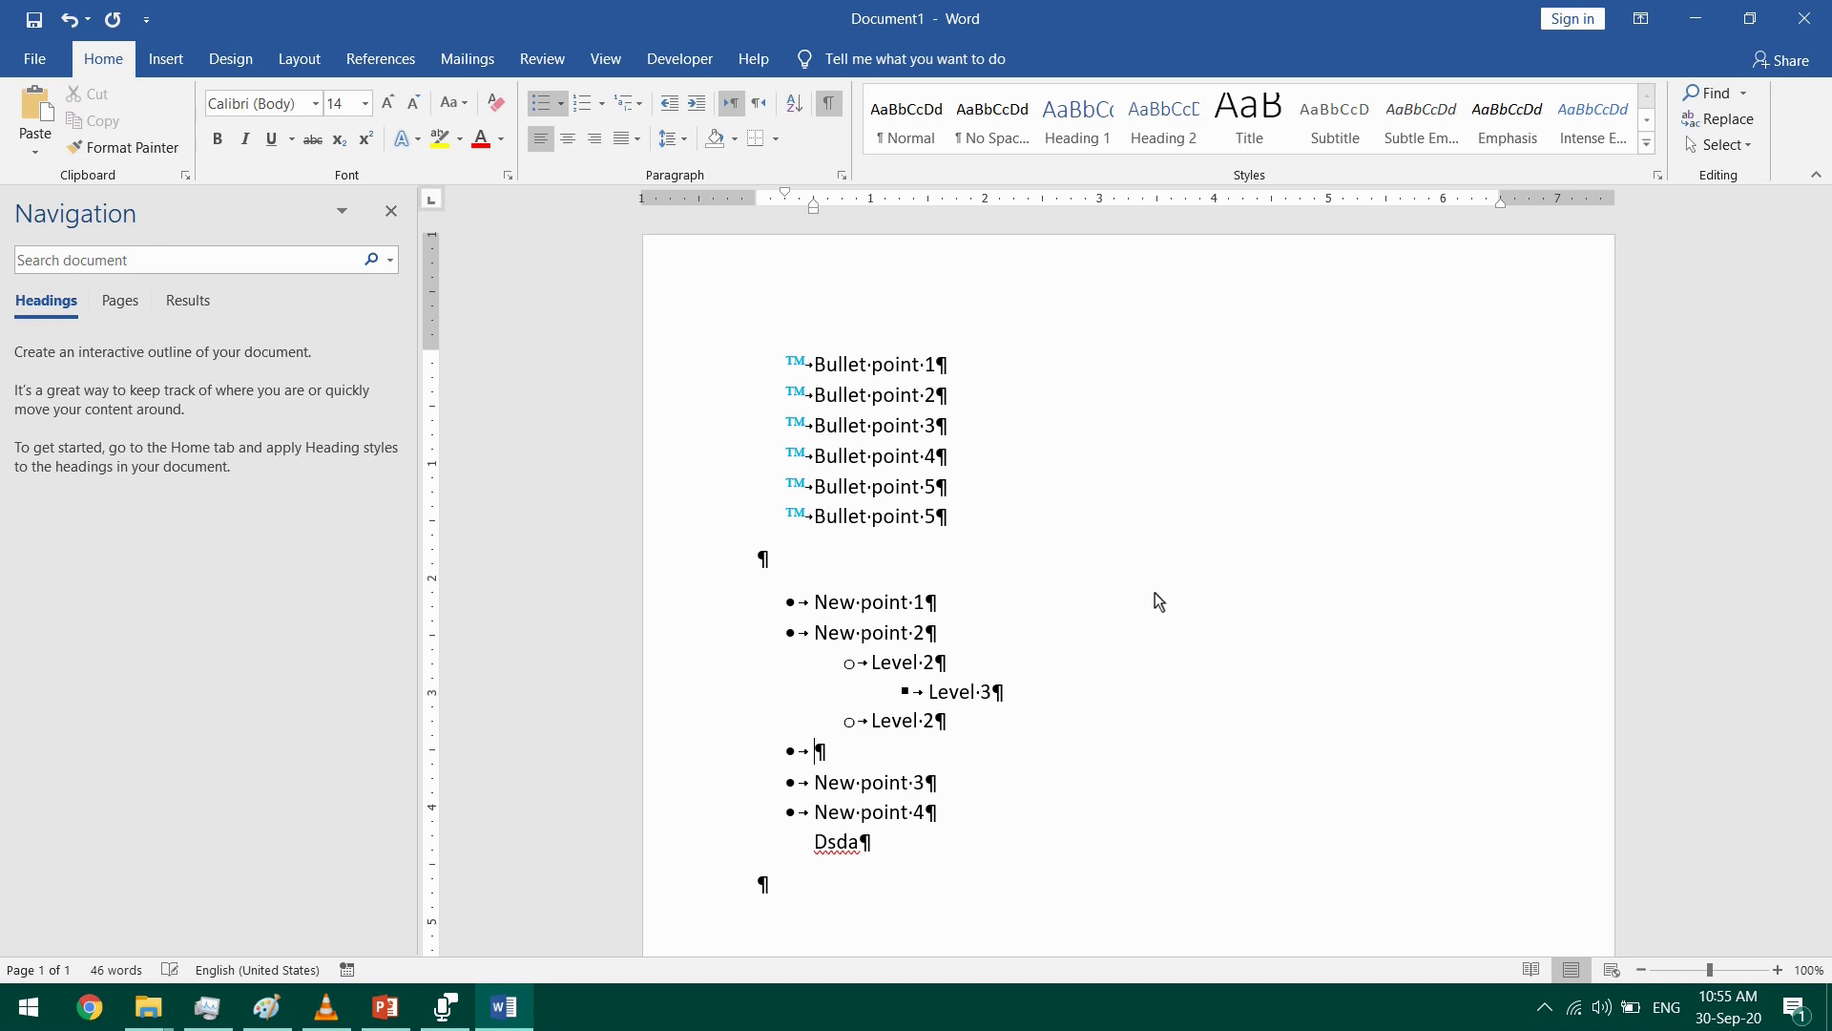
type("Level 1")
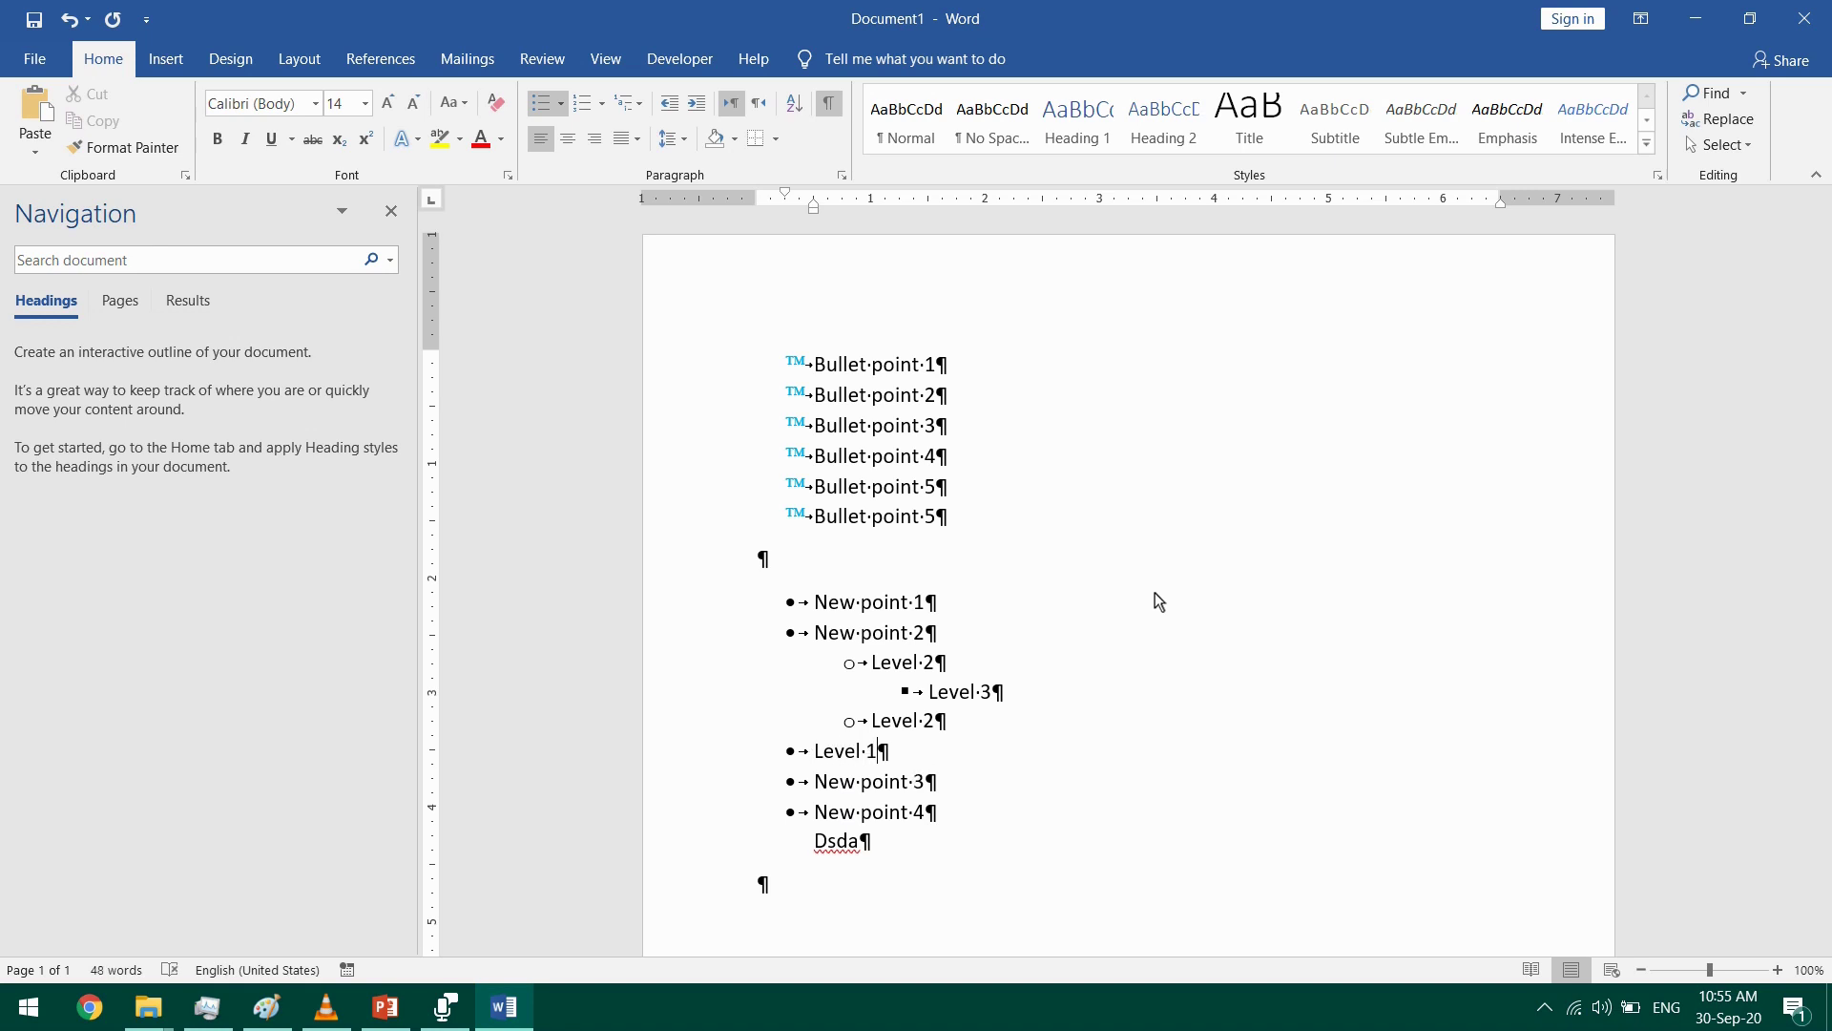
- Start a new bulleted list at the end of the document with "Level 1" and an indented sub-item "Level 2"
left_click(1071, 880)
key("Return")
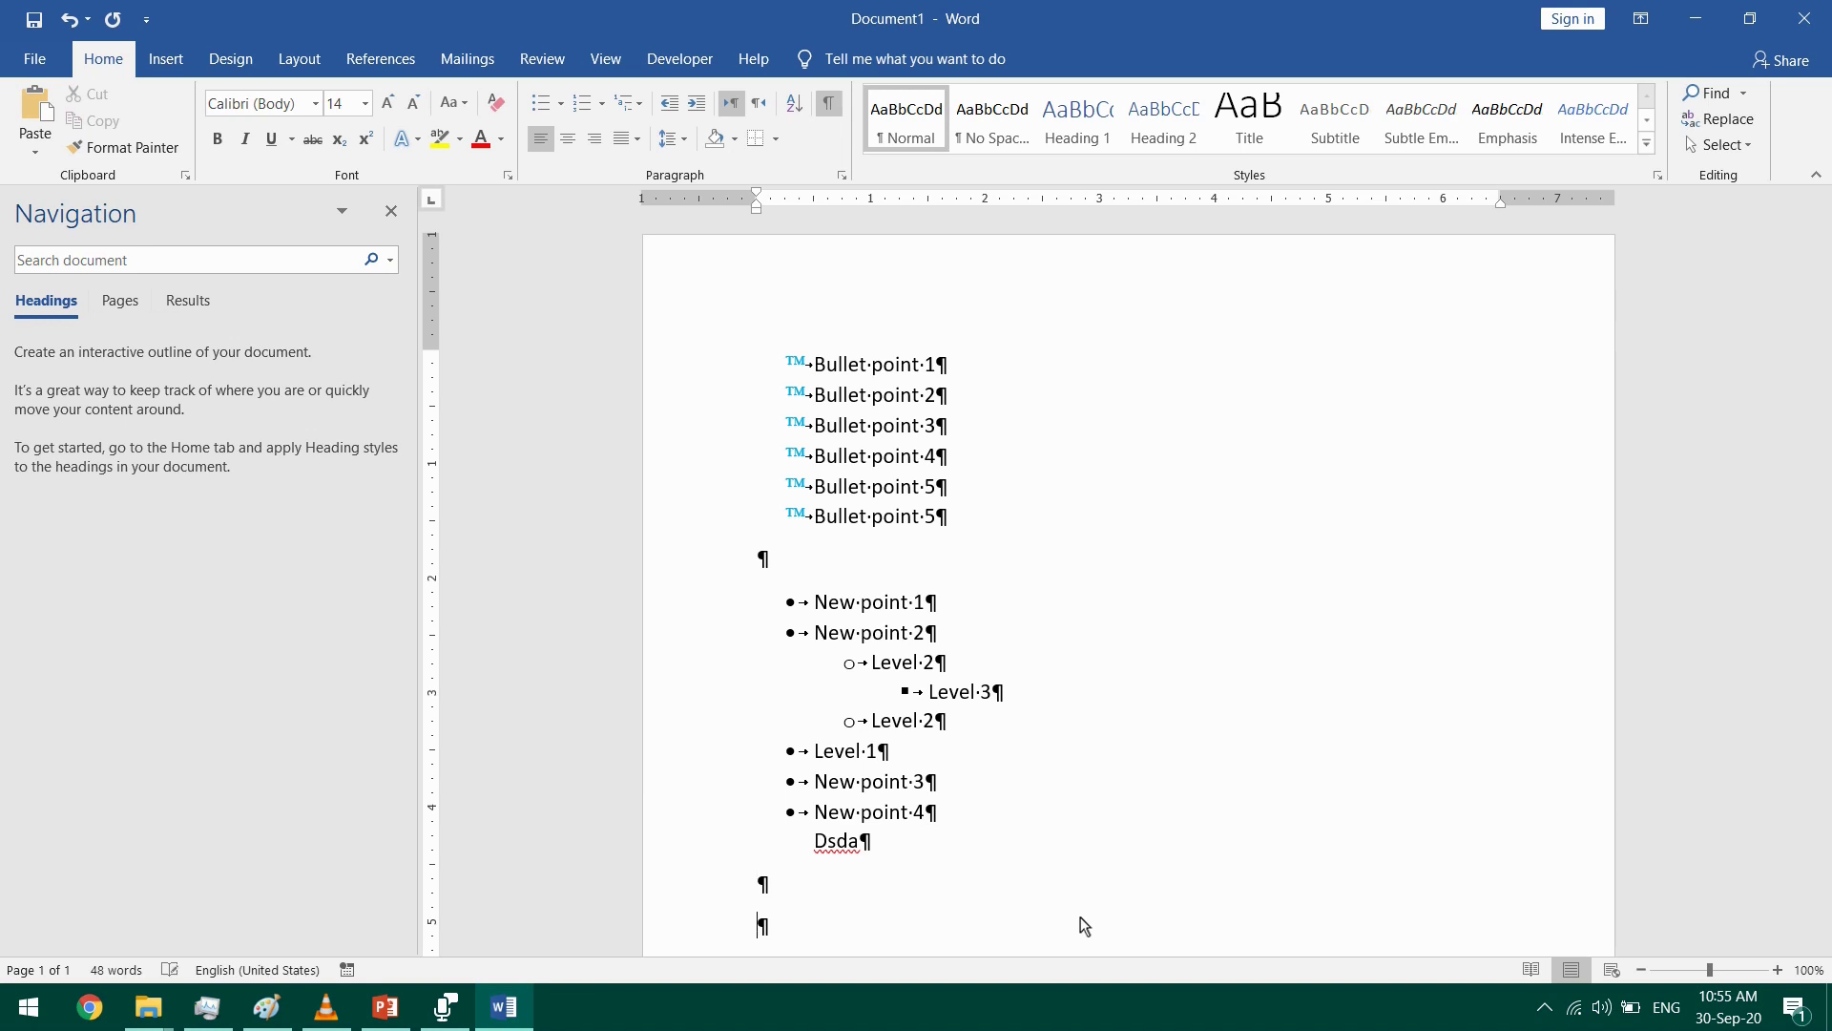
left_click(540, 102)
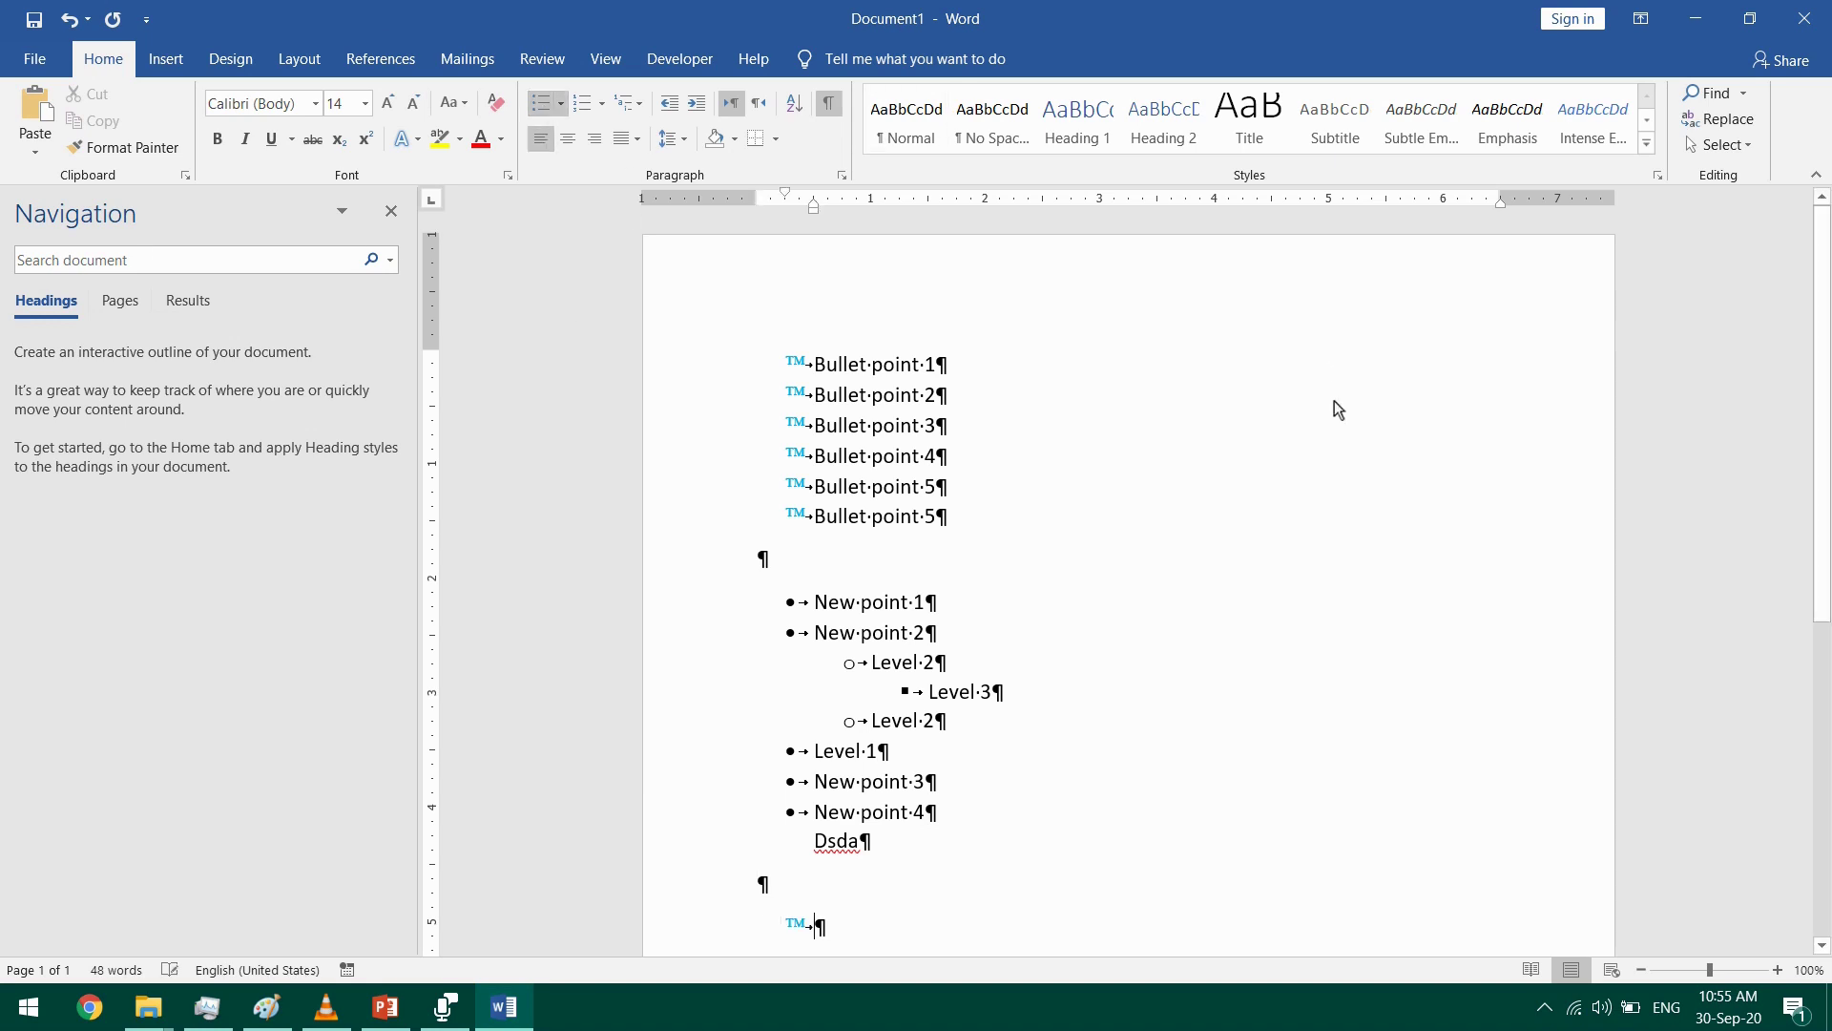
scroll(1161, 372, "down", 1)
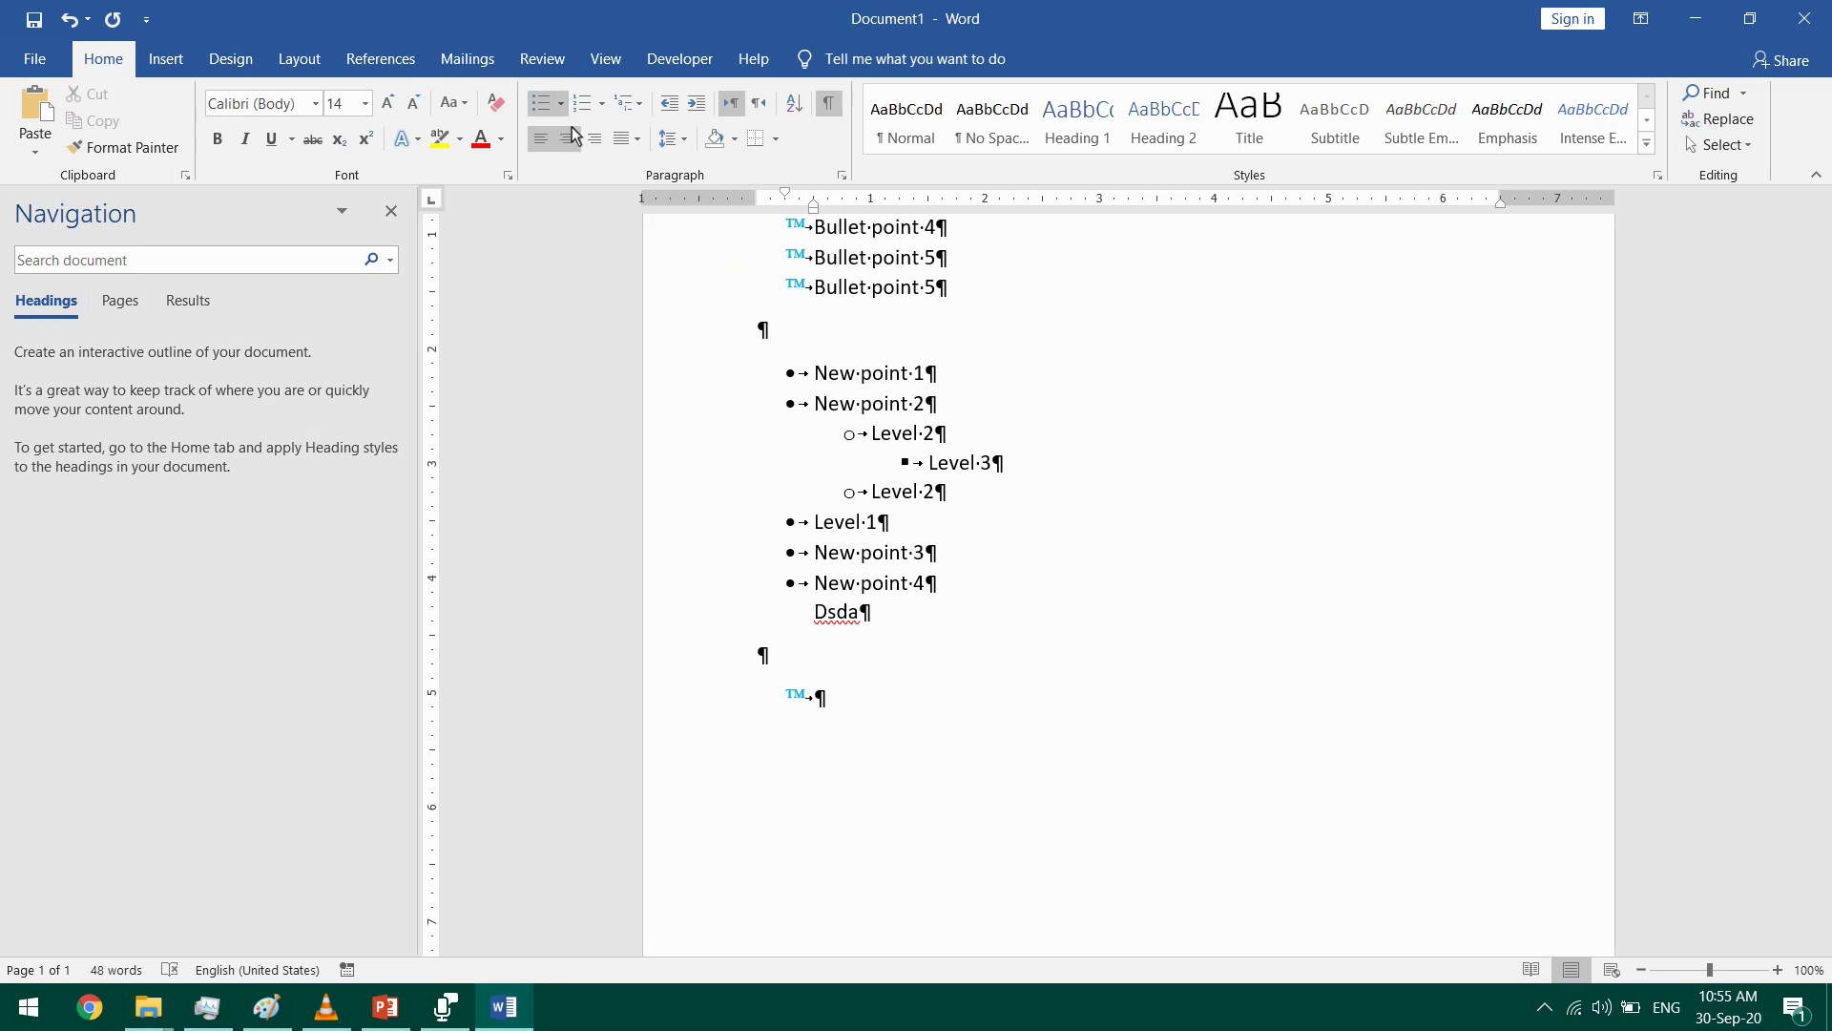
type("Level 1")
key("Return")
key("Tab")
type("Level 2")
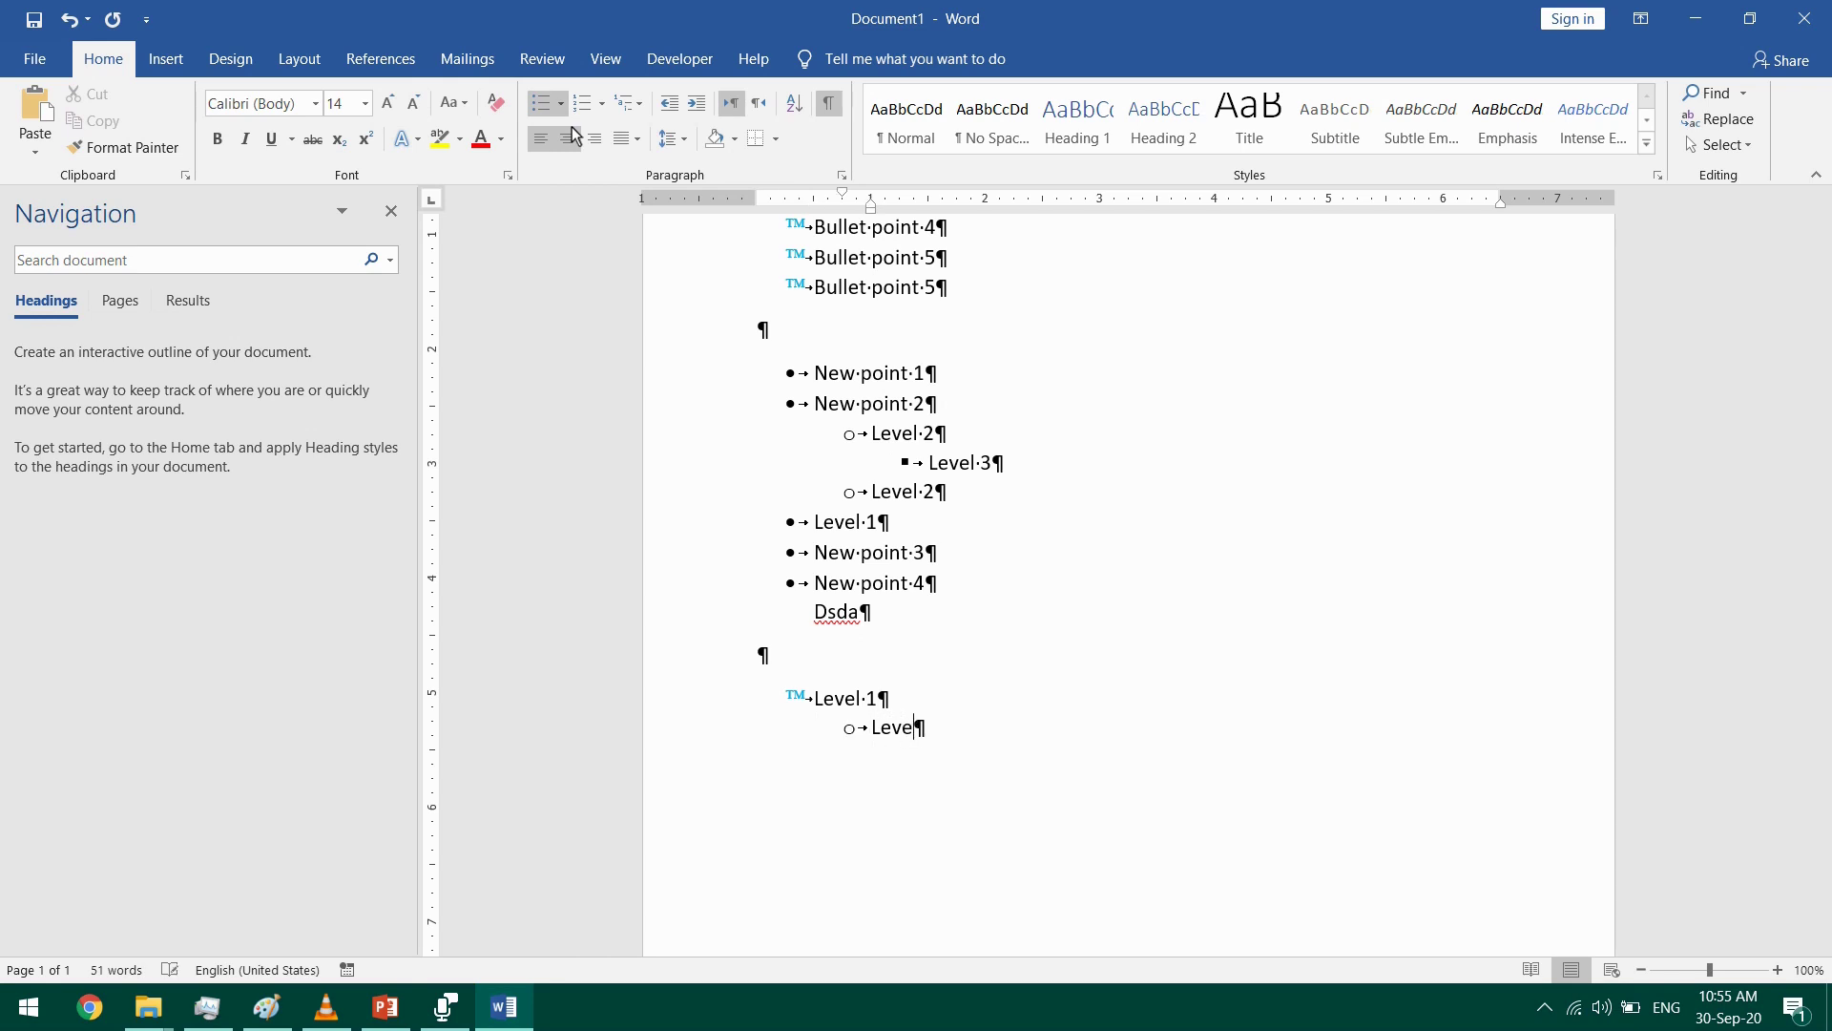
- Nest a third-level bullet "Level 3" in the new list, followed by a second-level bullet "Level 2"
key("Return")
key("Tab")
type("Level 3")
key("Return")
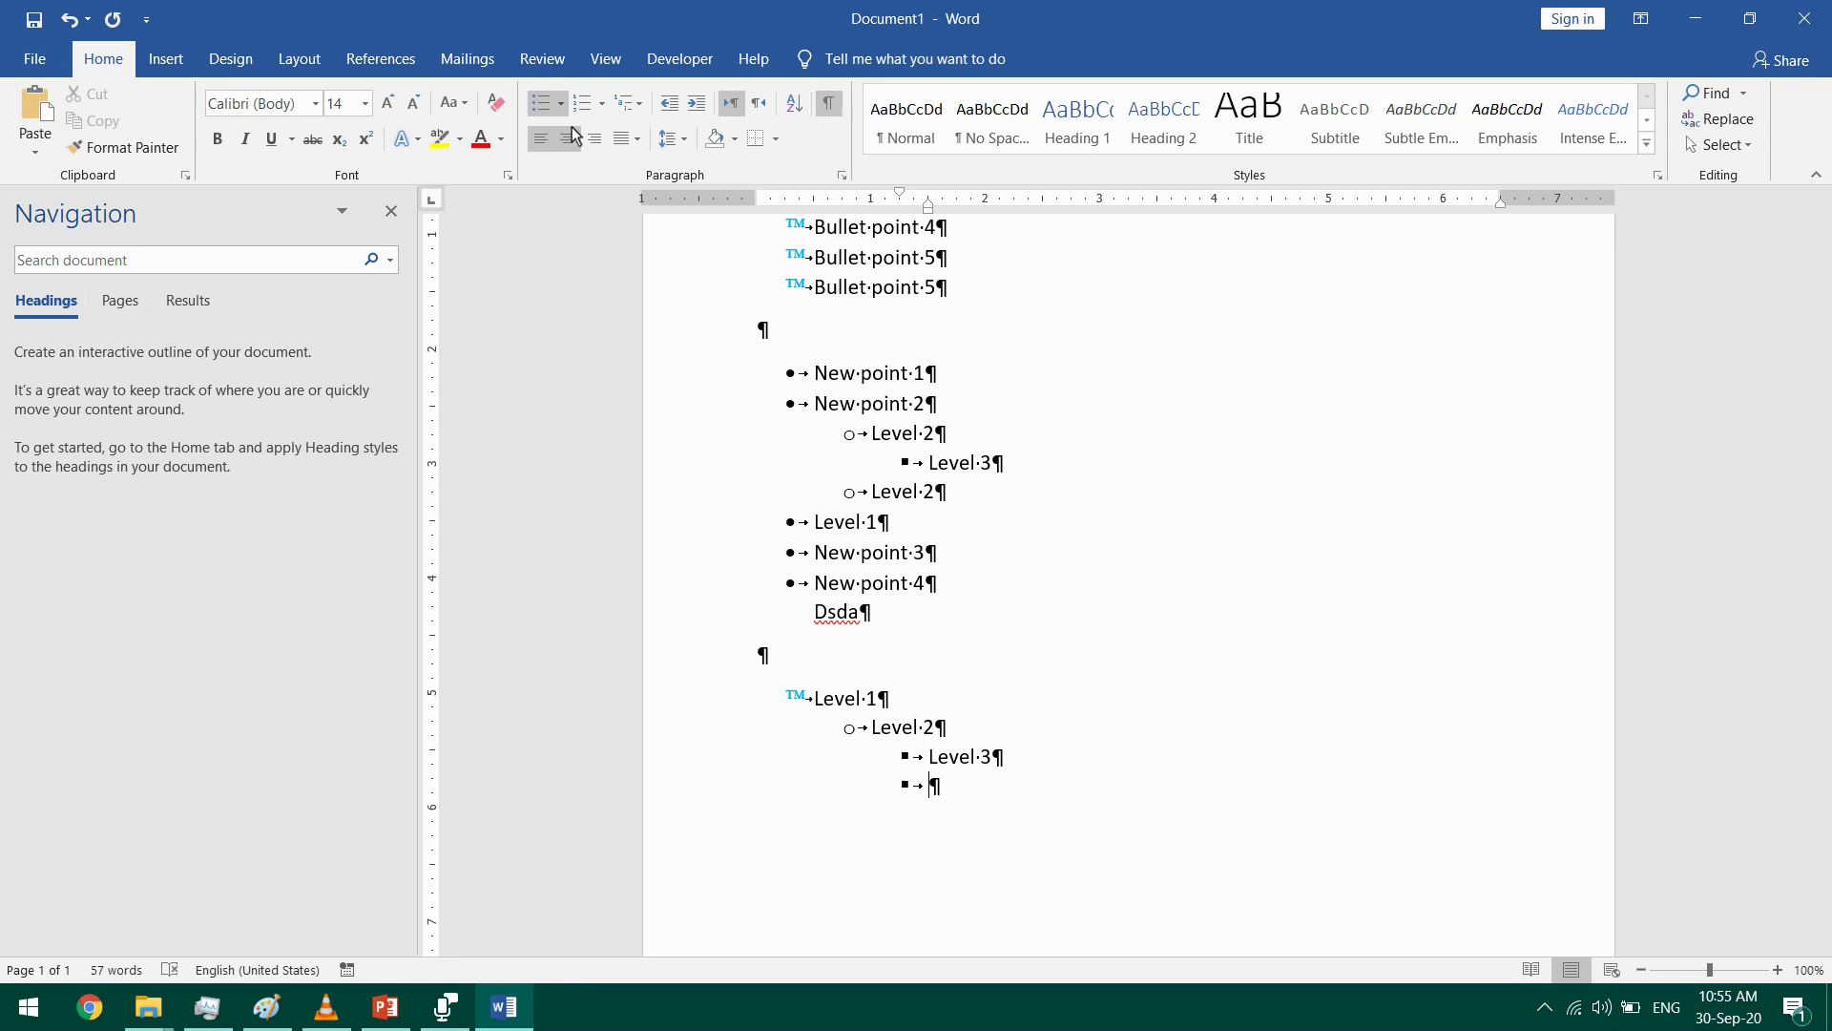
key("shift+Tab")
type("Level 2")
- Replace the entire document content with five separate paragraphs reading Item 1 through Item 5, followed by an empty paragraph
key("ctrl+a")
key("Delete")
type("Item 1 Item 2 Item 3 Item 4 Item 5")
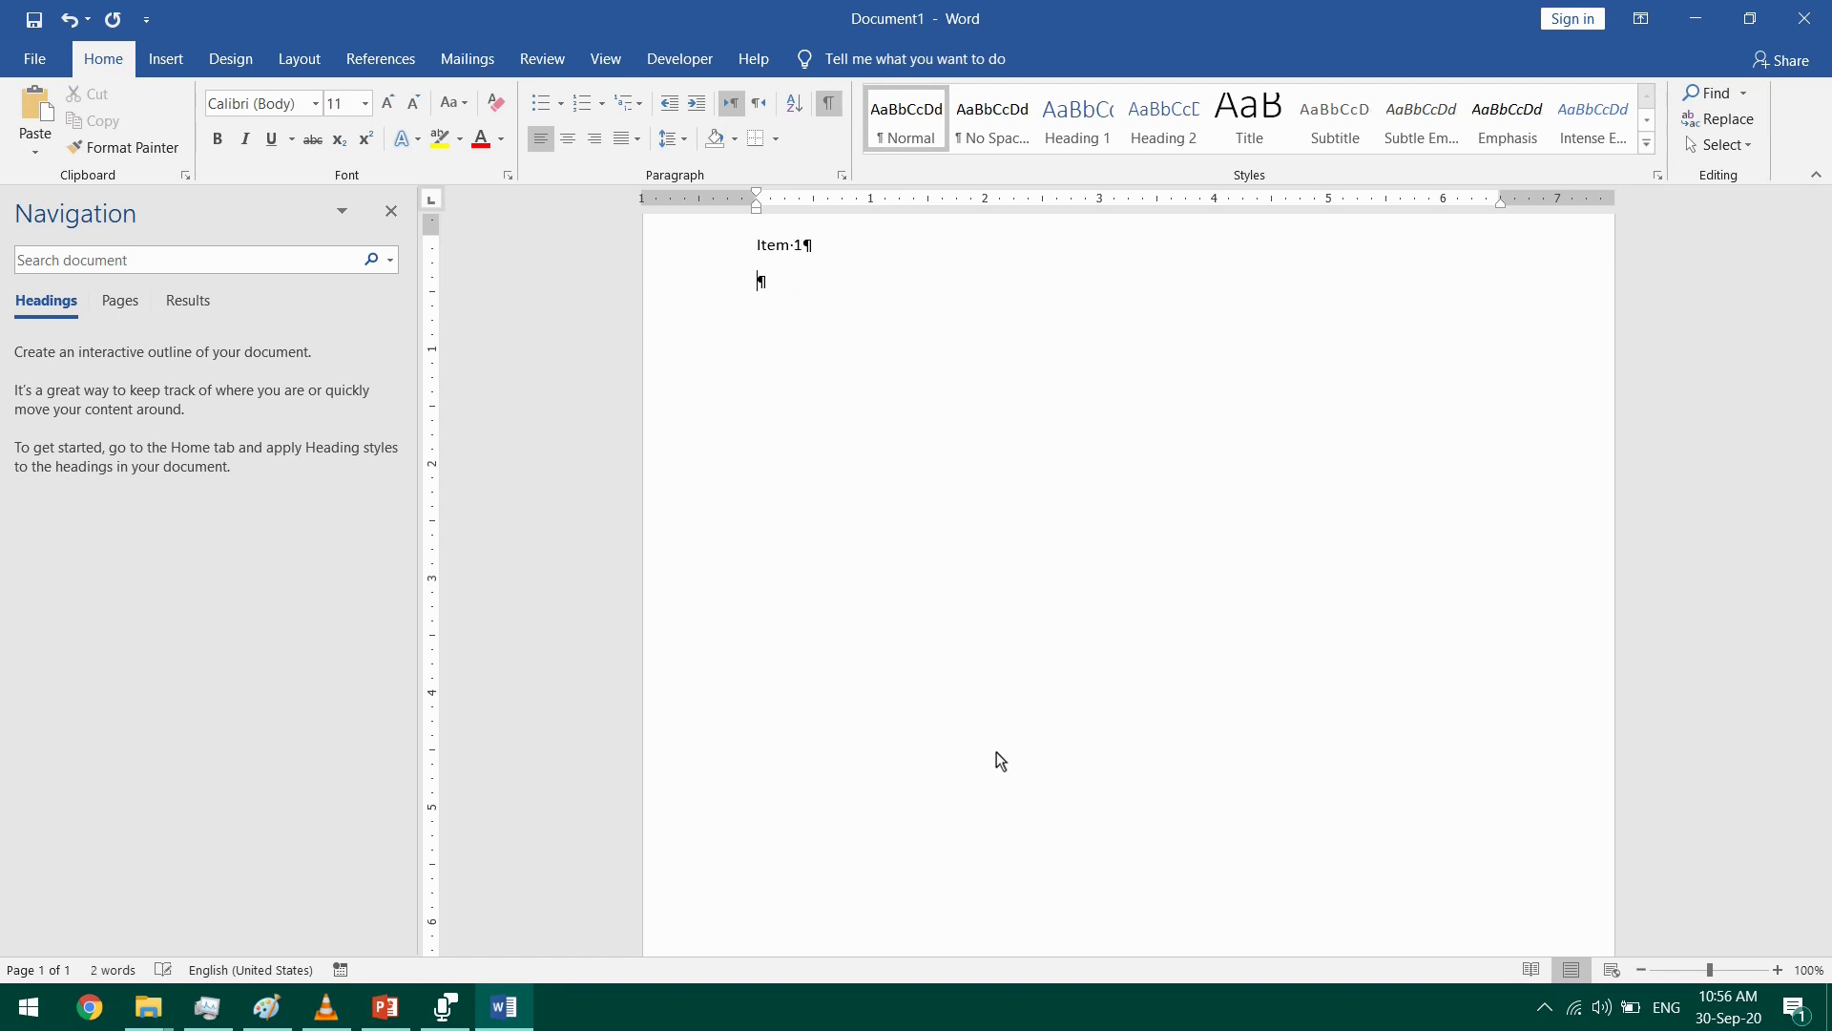
key("Return")
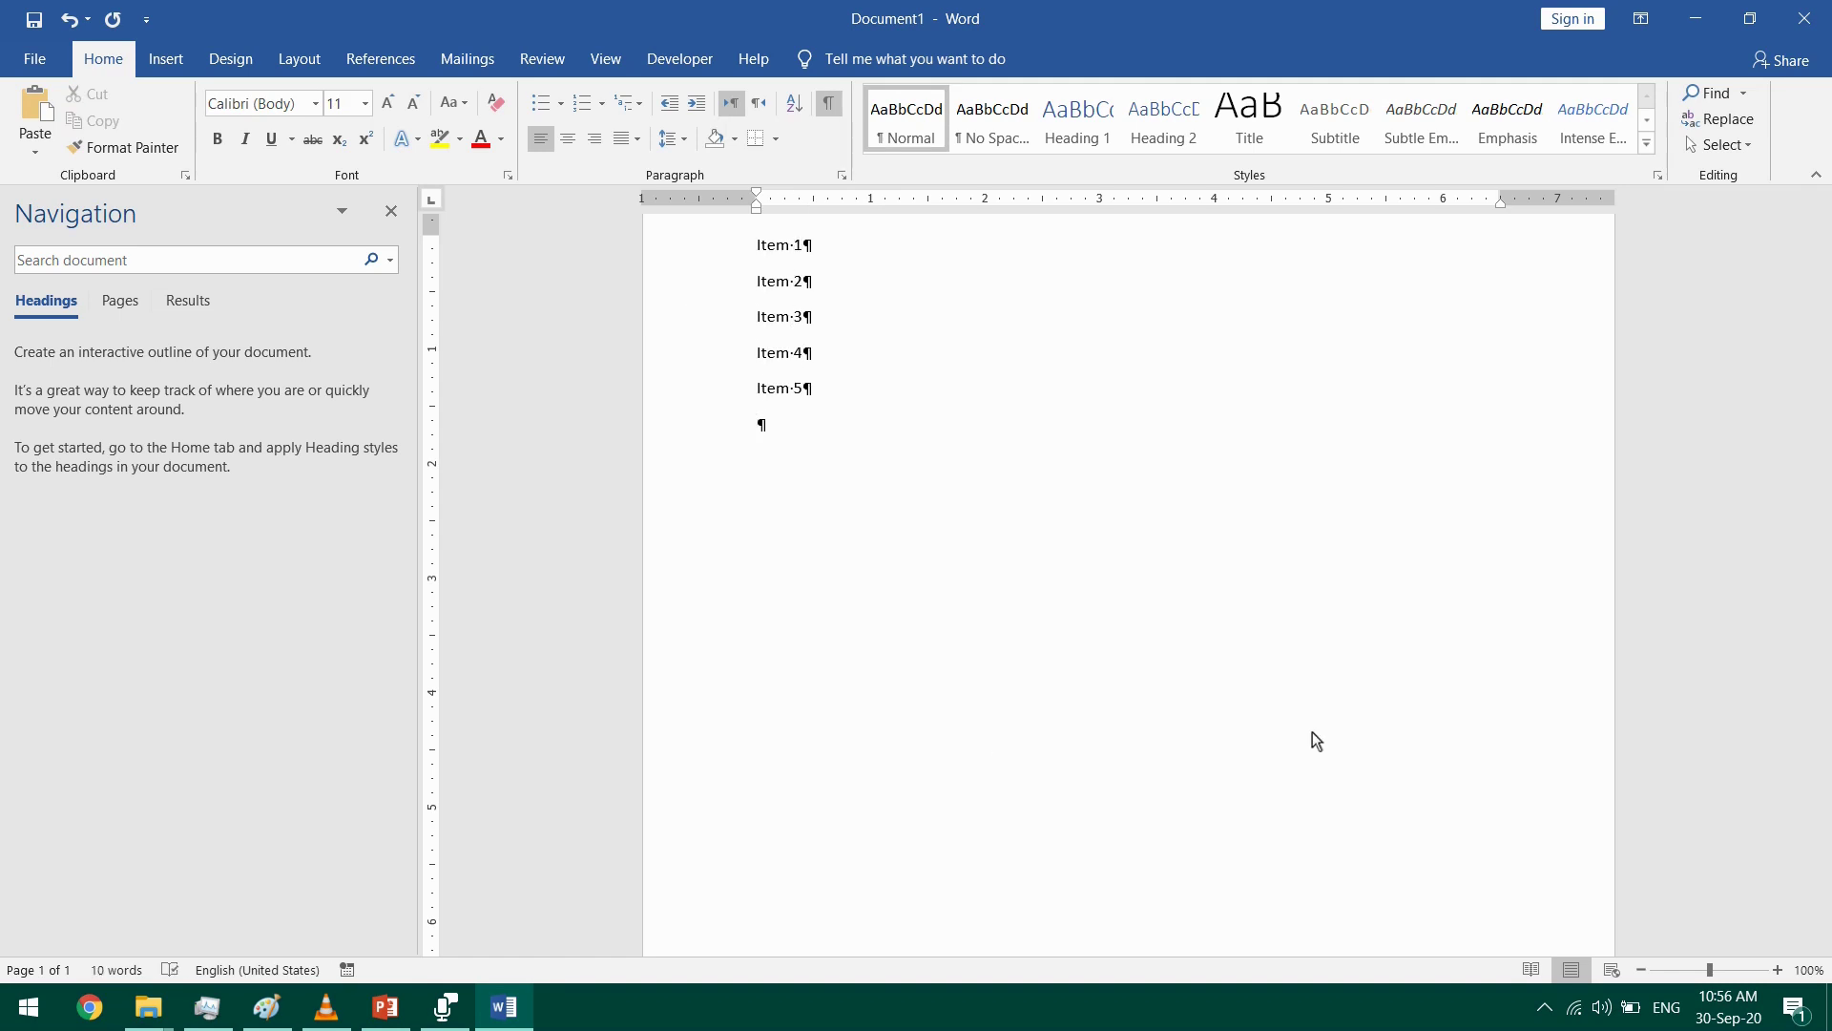
- Turn the five Item paragraphs into a numbered list using the A. B. C. number format
scroll(759, 642, "up", 2)
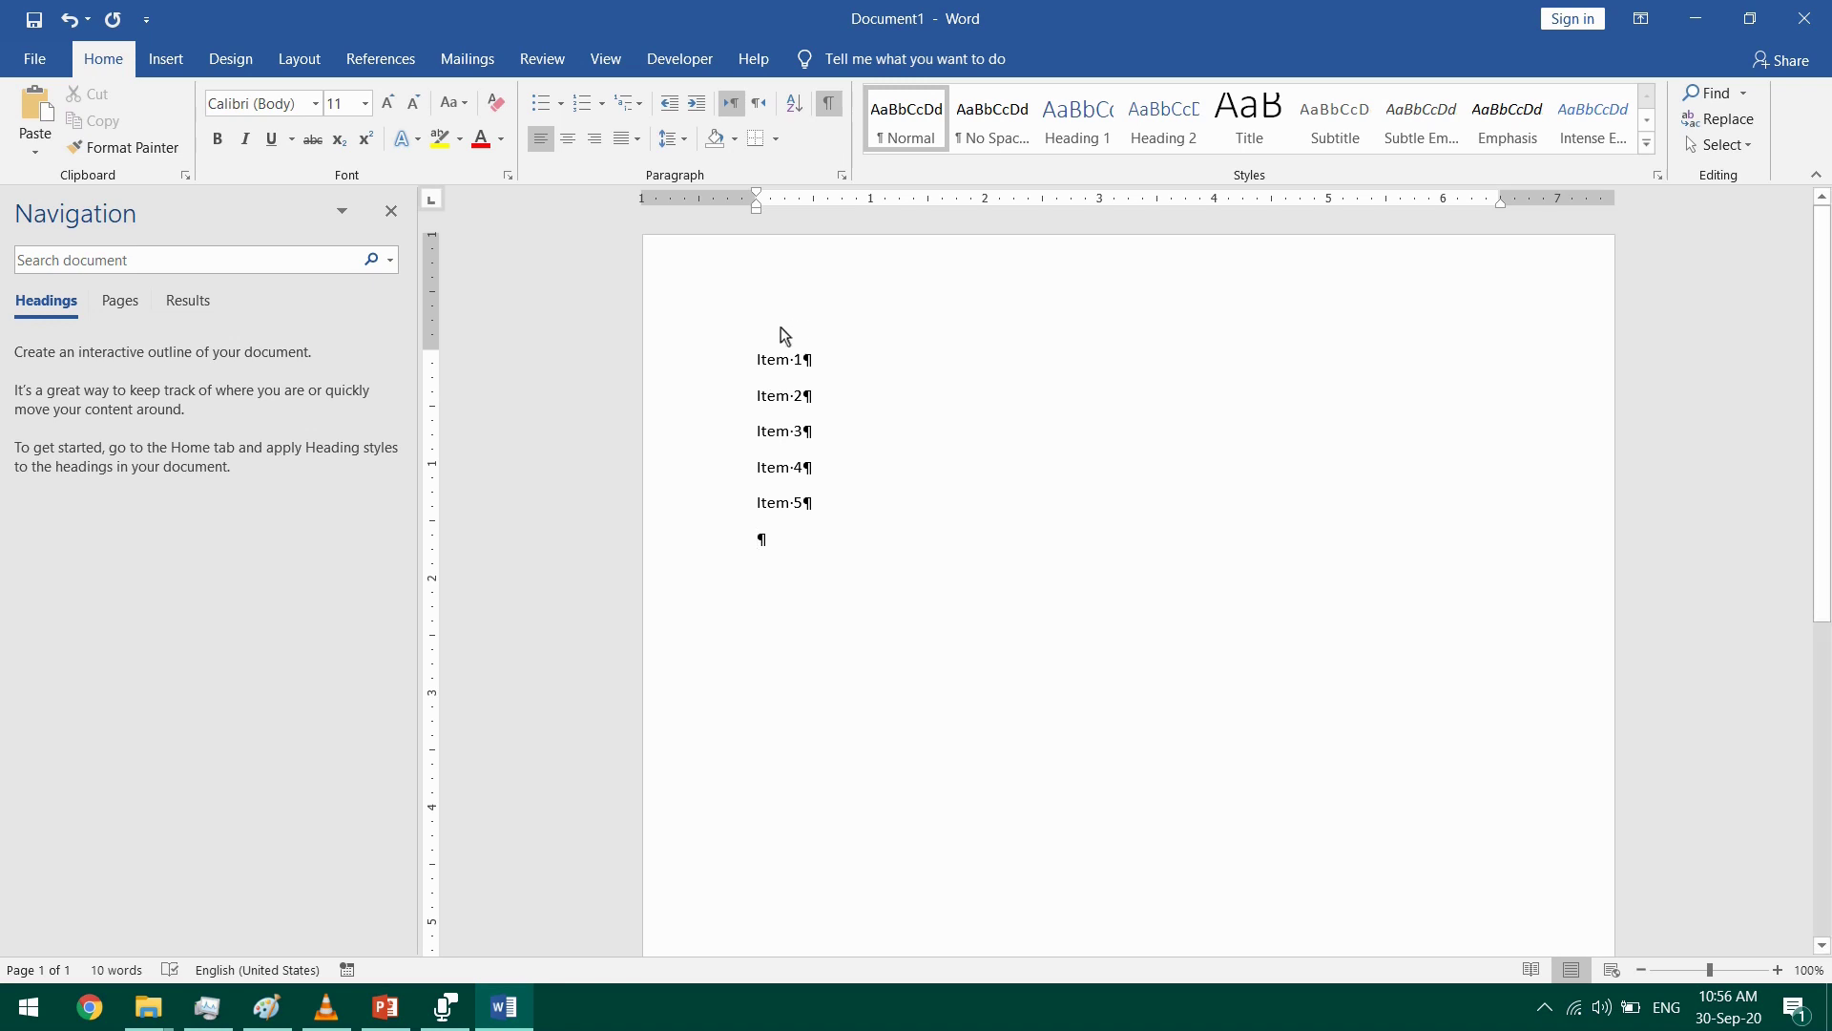
left_click_drag(757, 359, 918, 501)
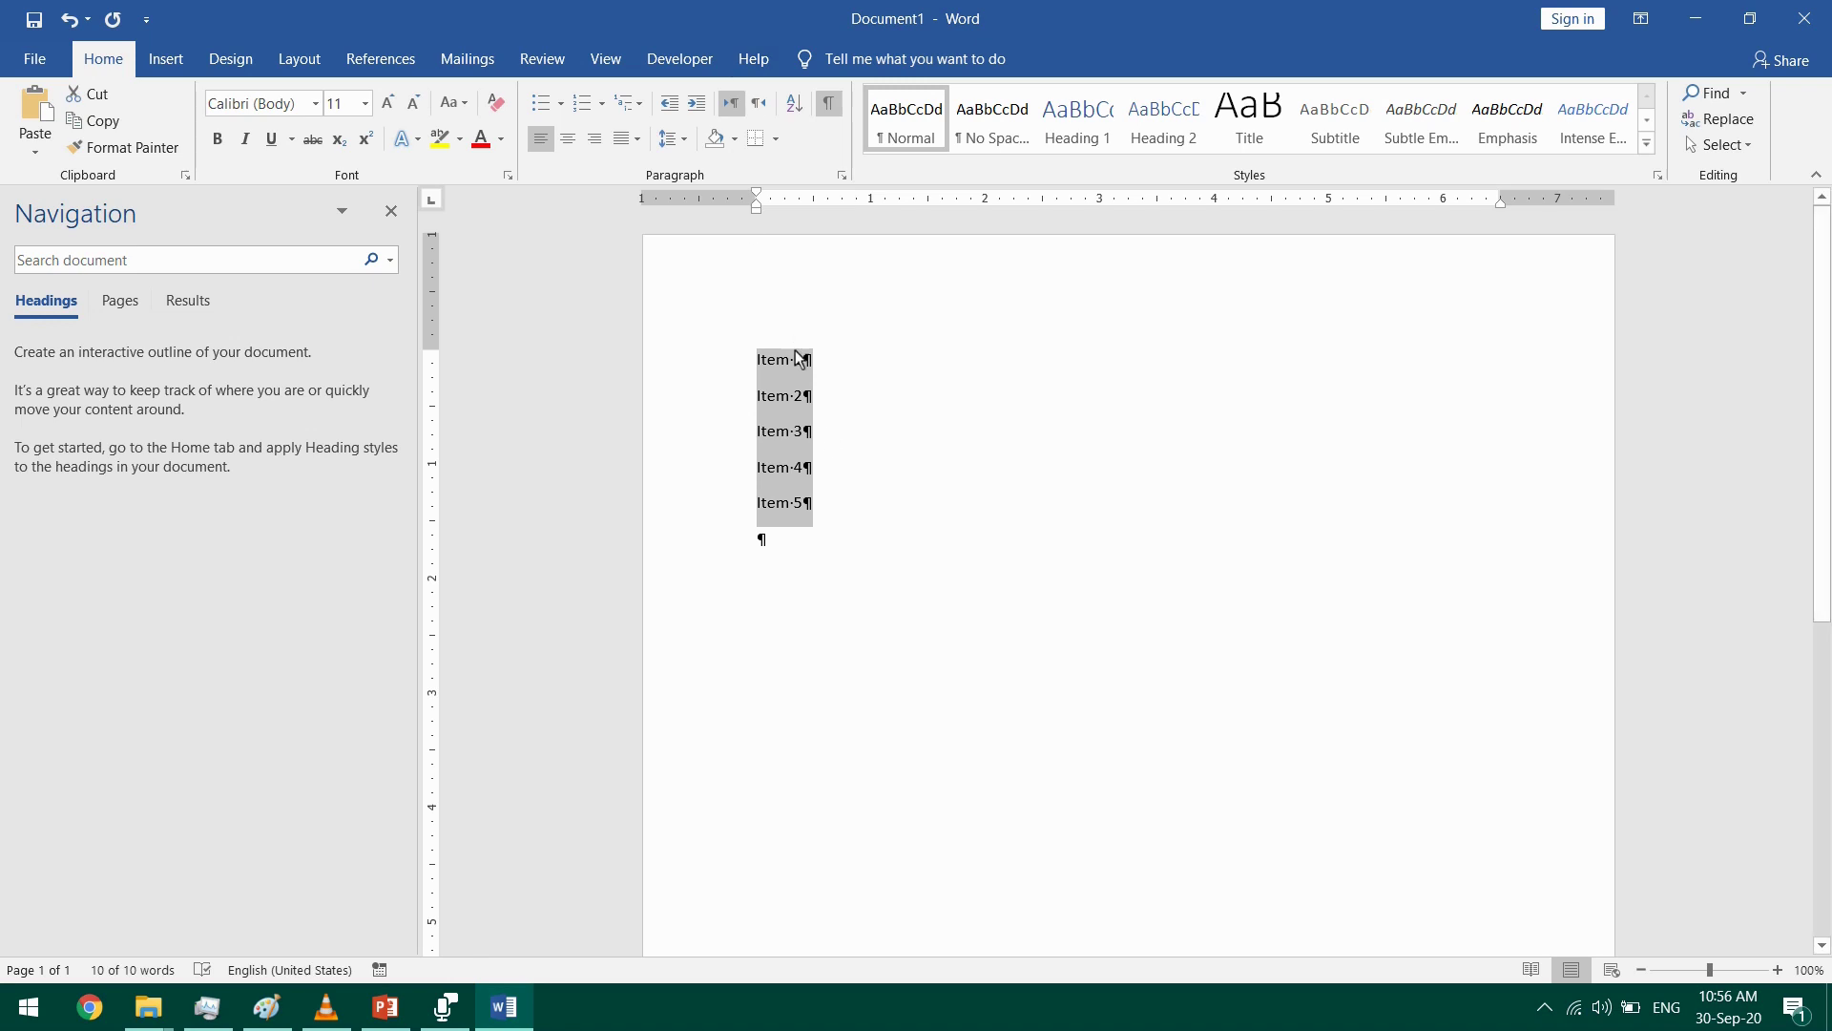
left_click(584, 103)
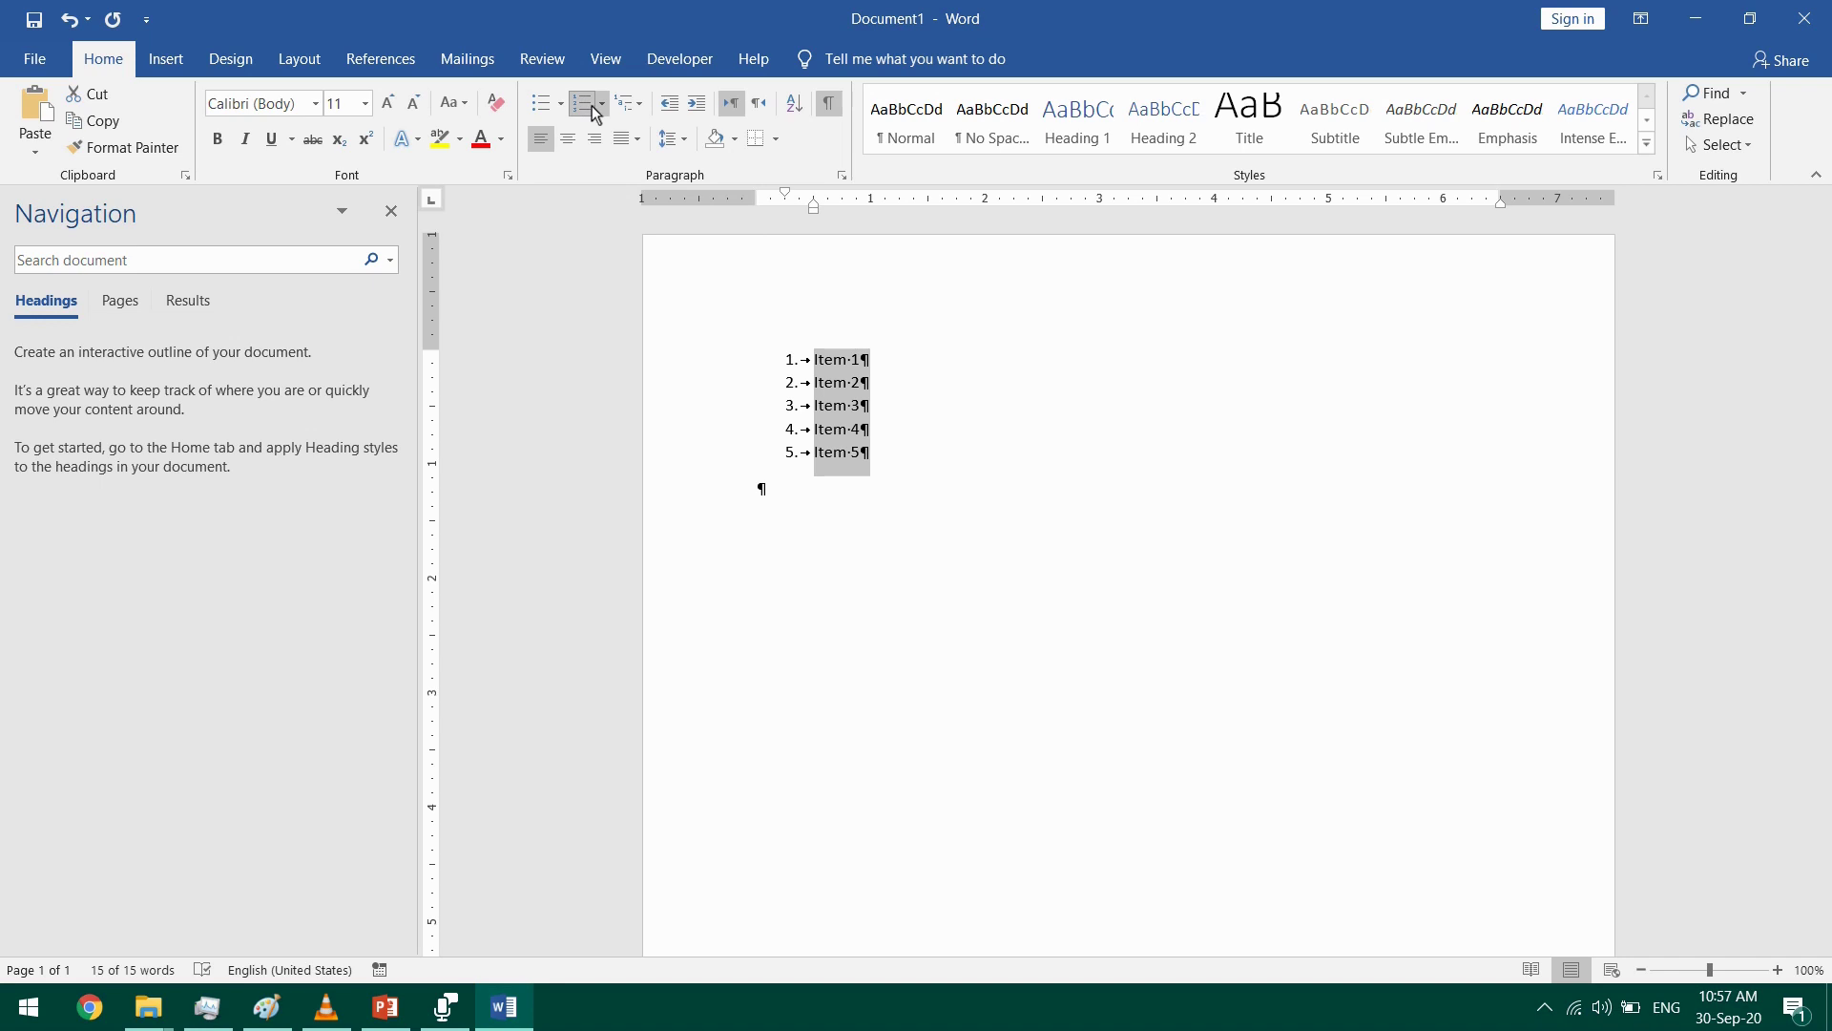
left_click(602, 103)
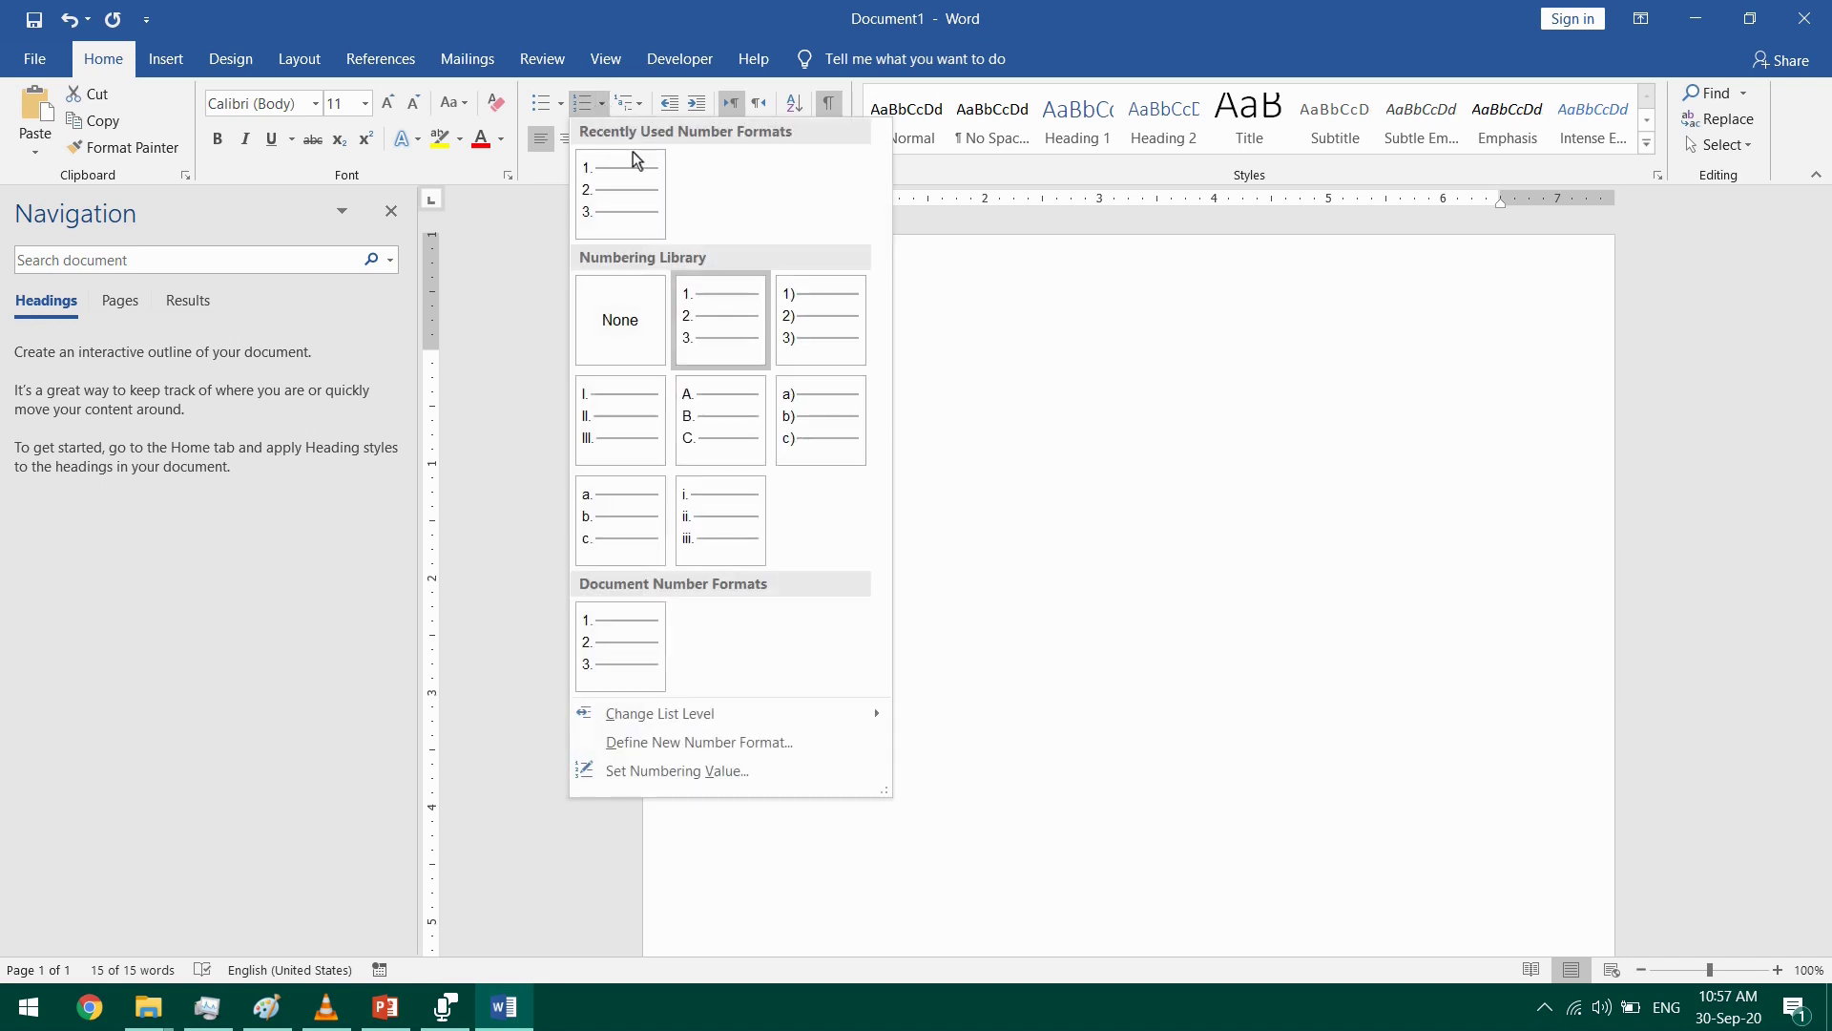
left_click(721, 439)
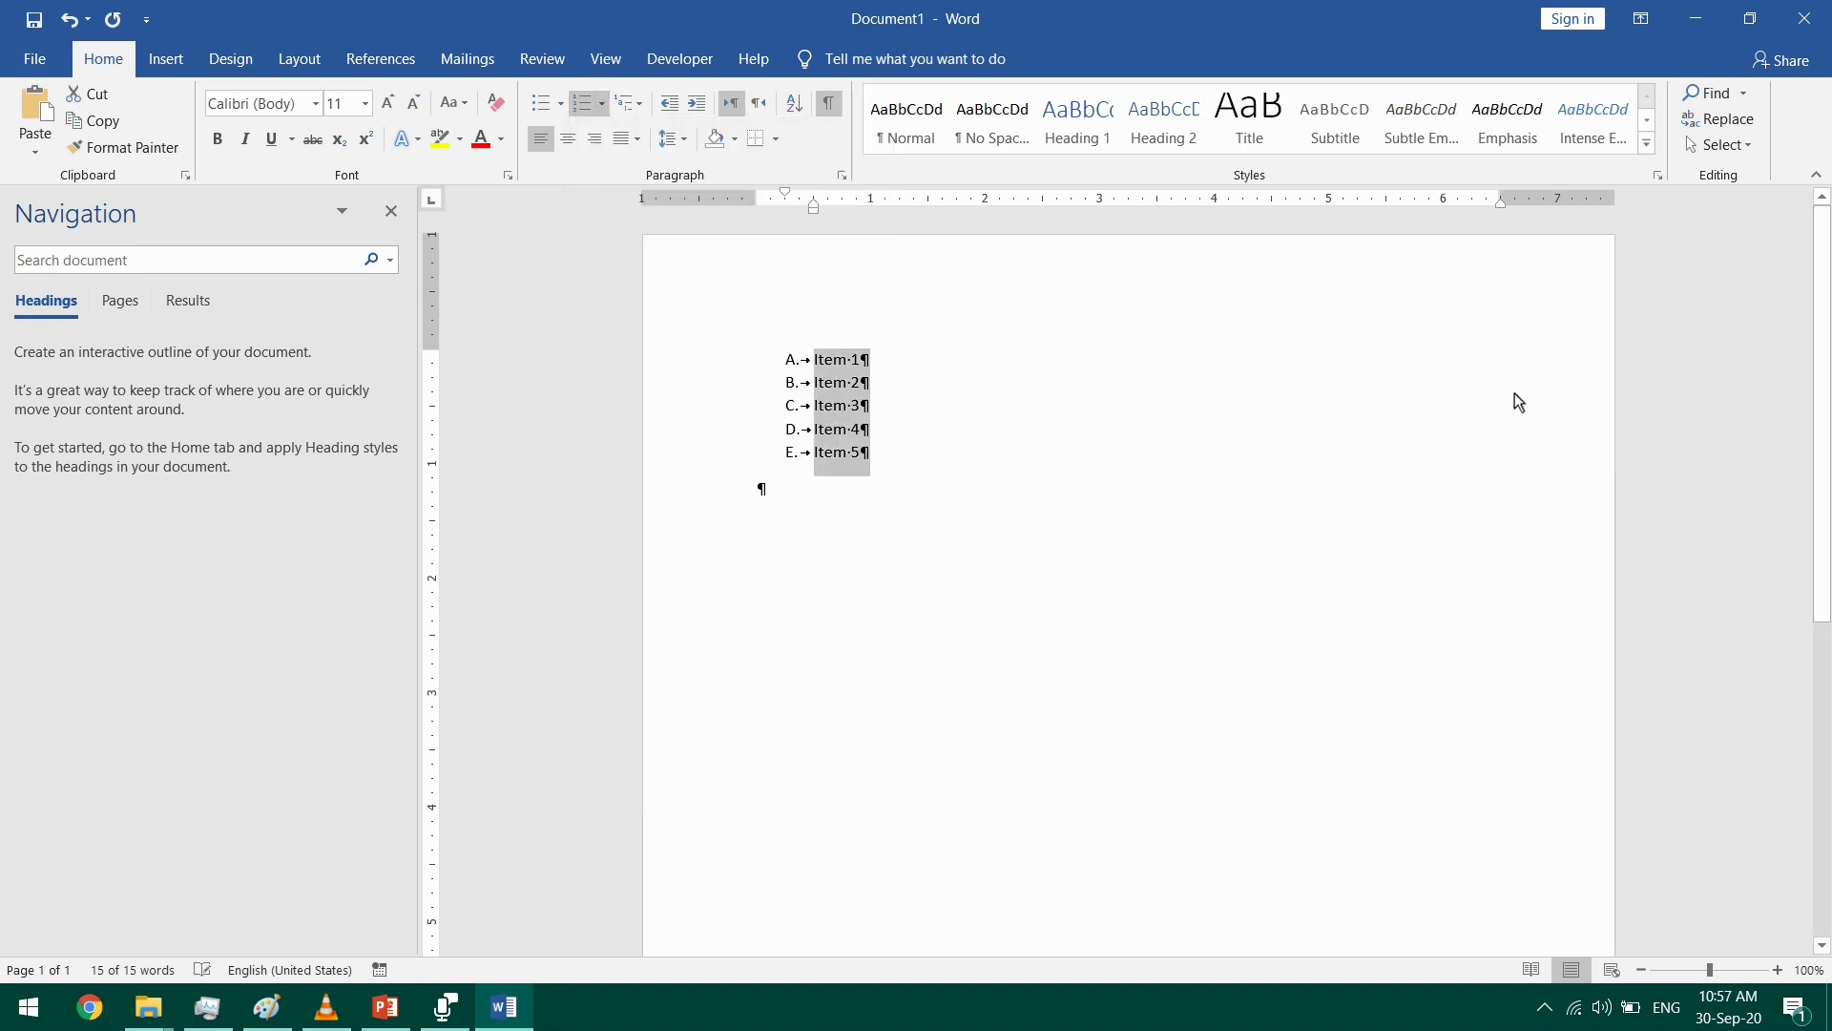
- Set the numbering value of the five-item list to start a new list at B
left_click(603, 105)
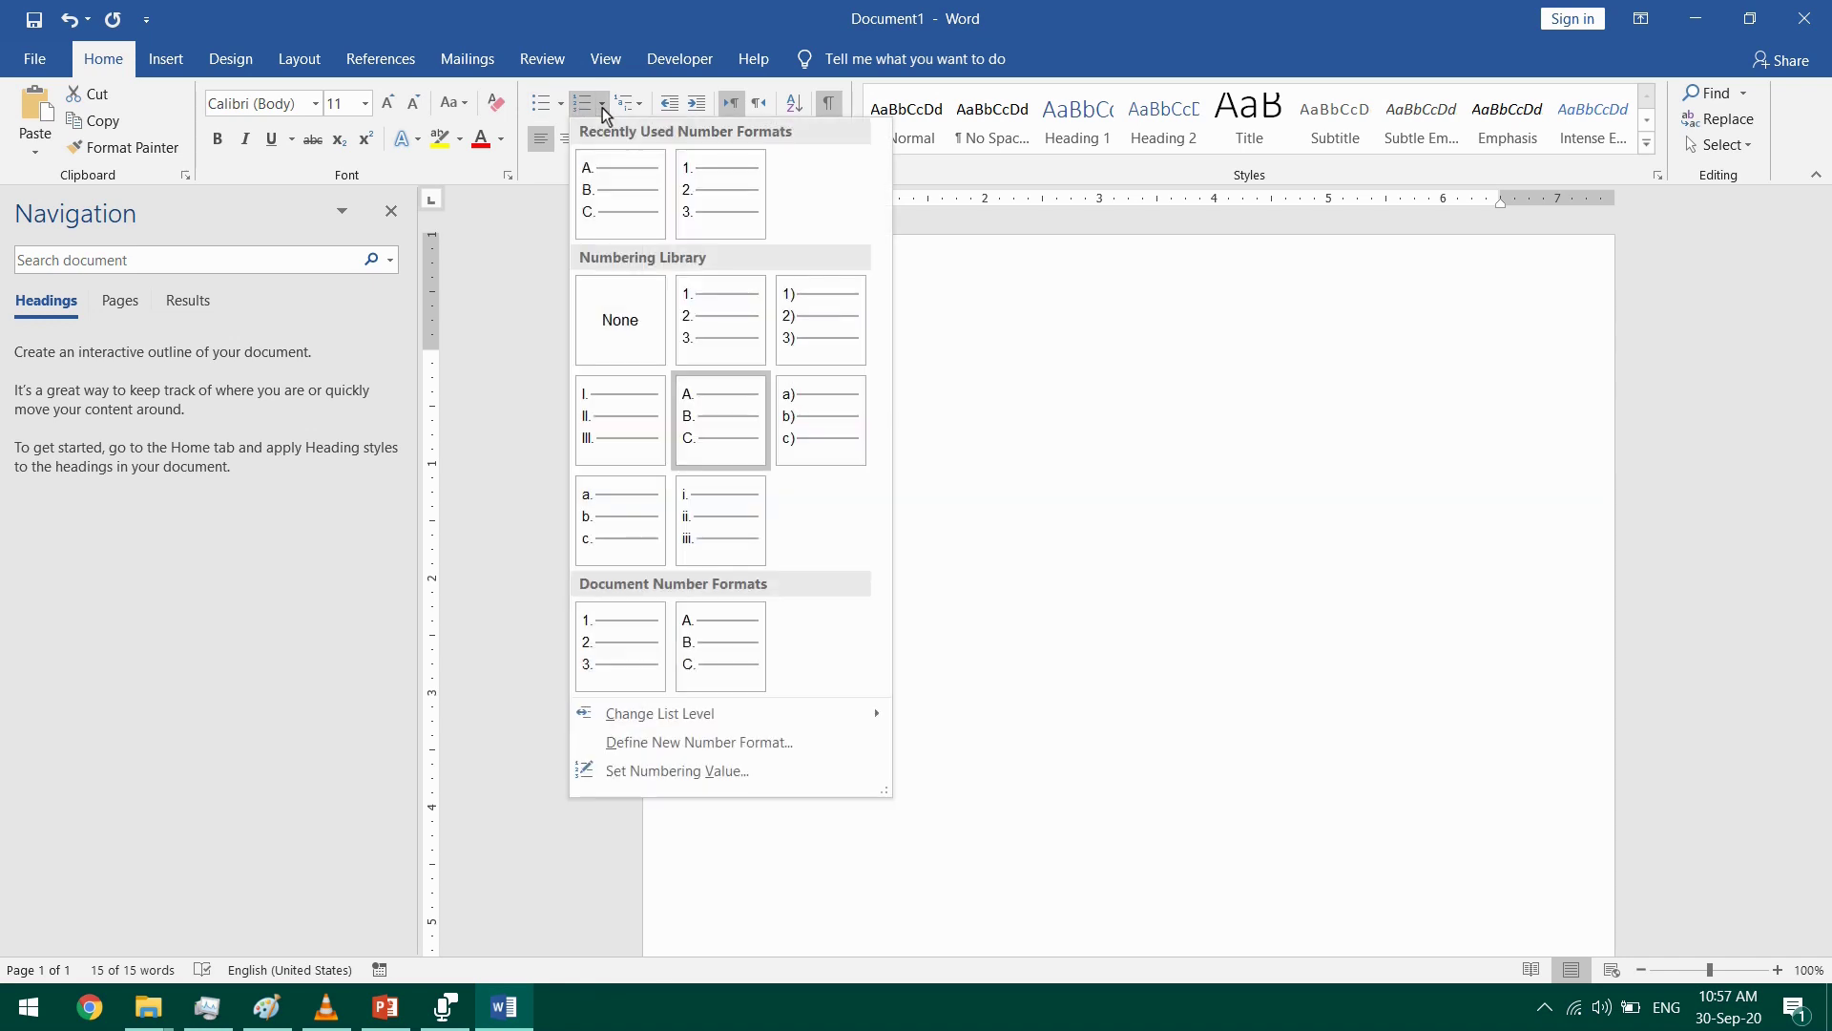
left_click(788, 769)
left_click_drag(1057, 448, 897, 463)
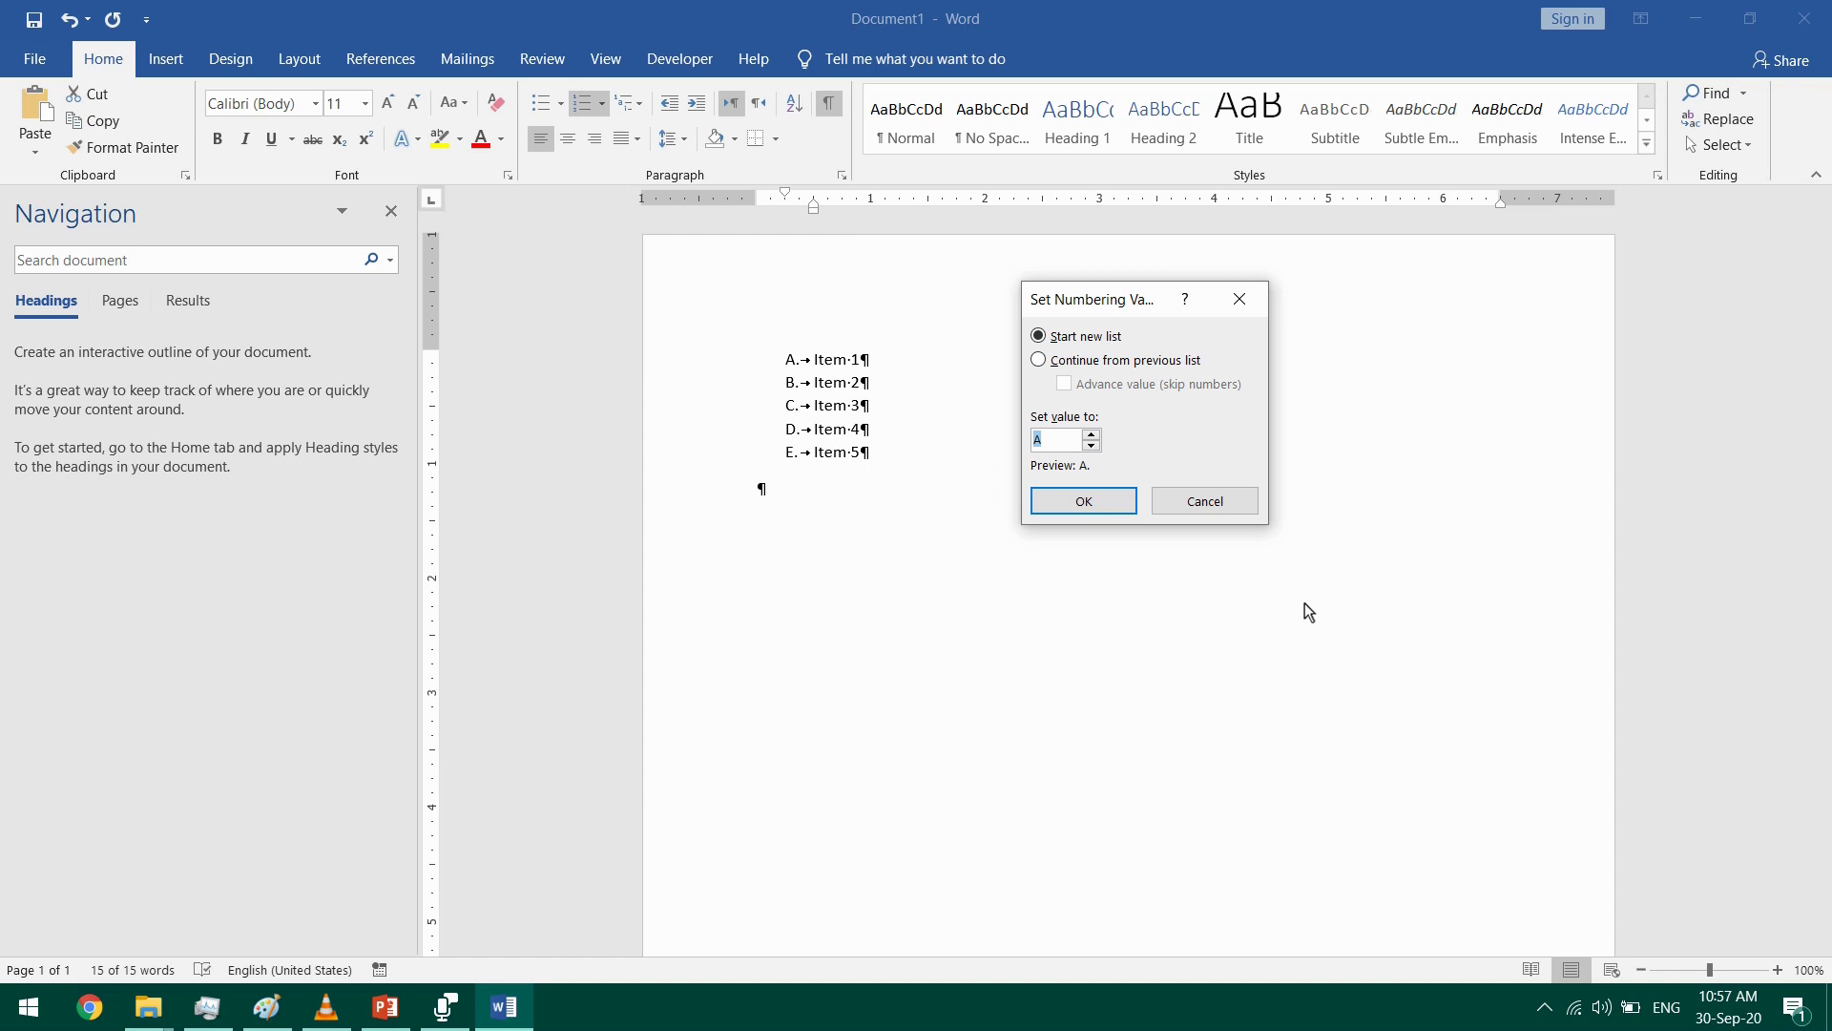
left_click(1089, 444)
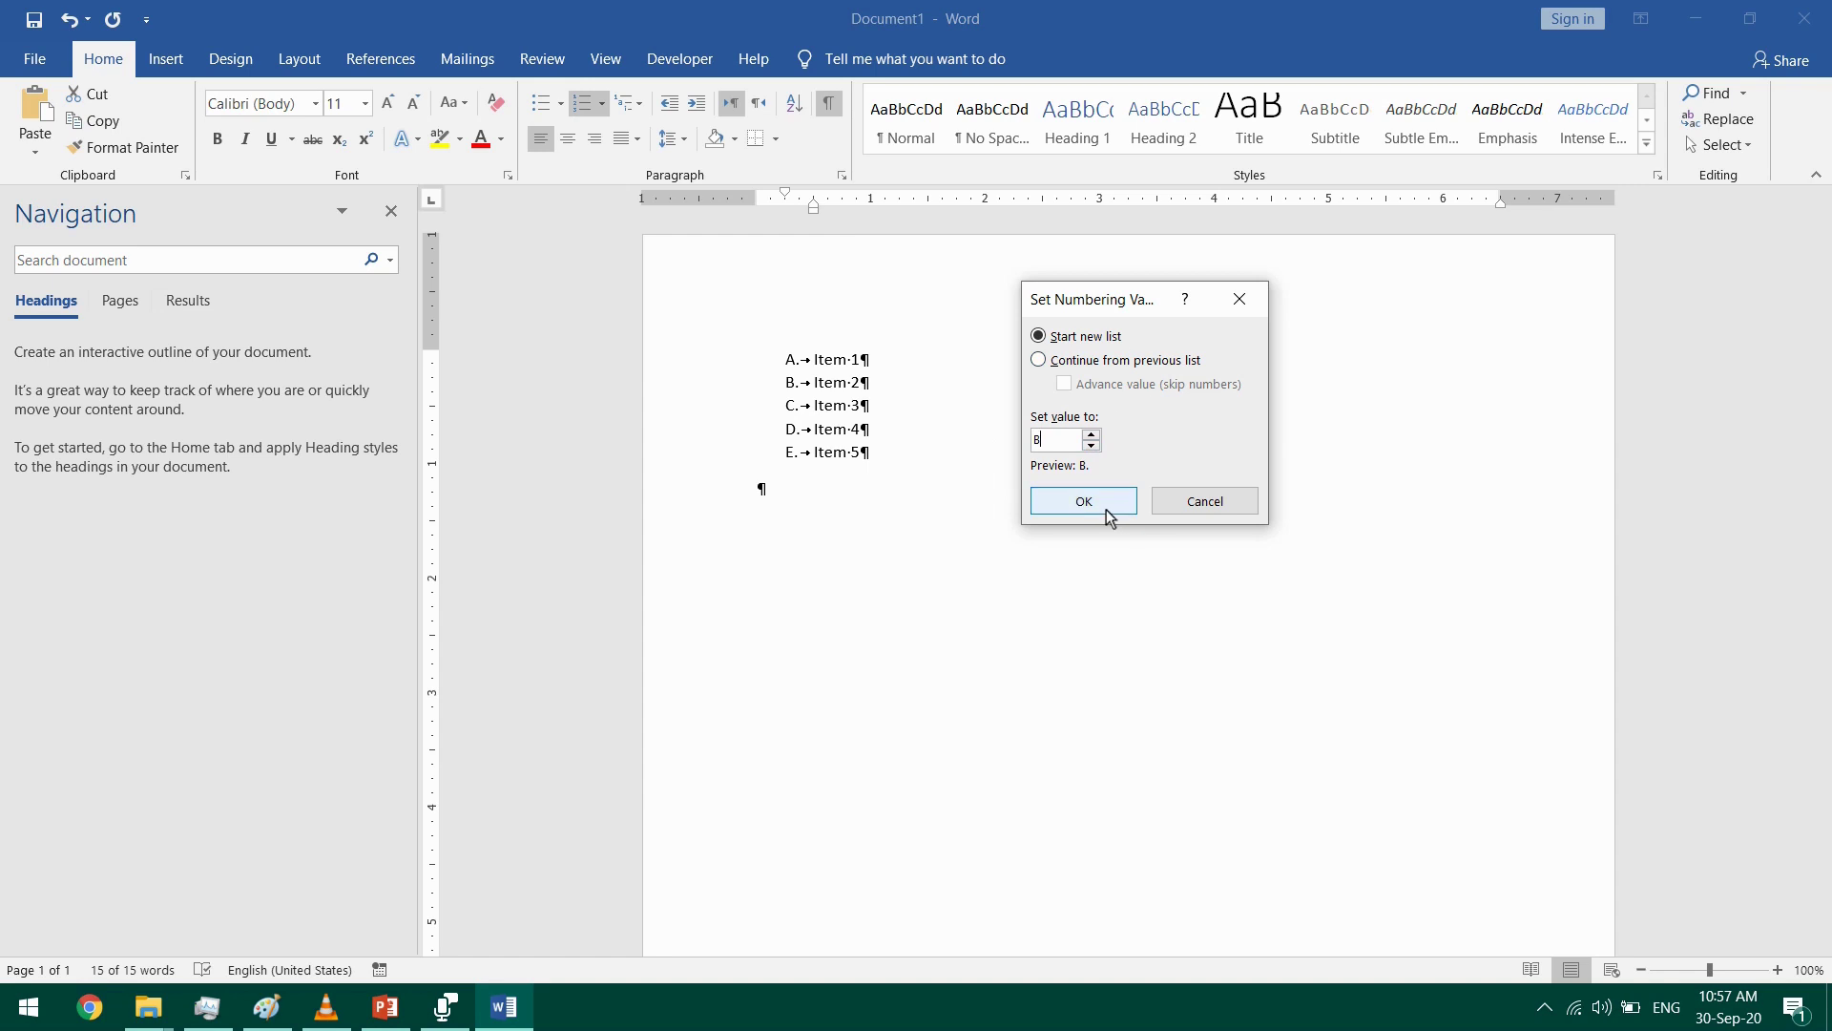
left_click(1076, 506)
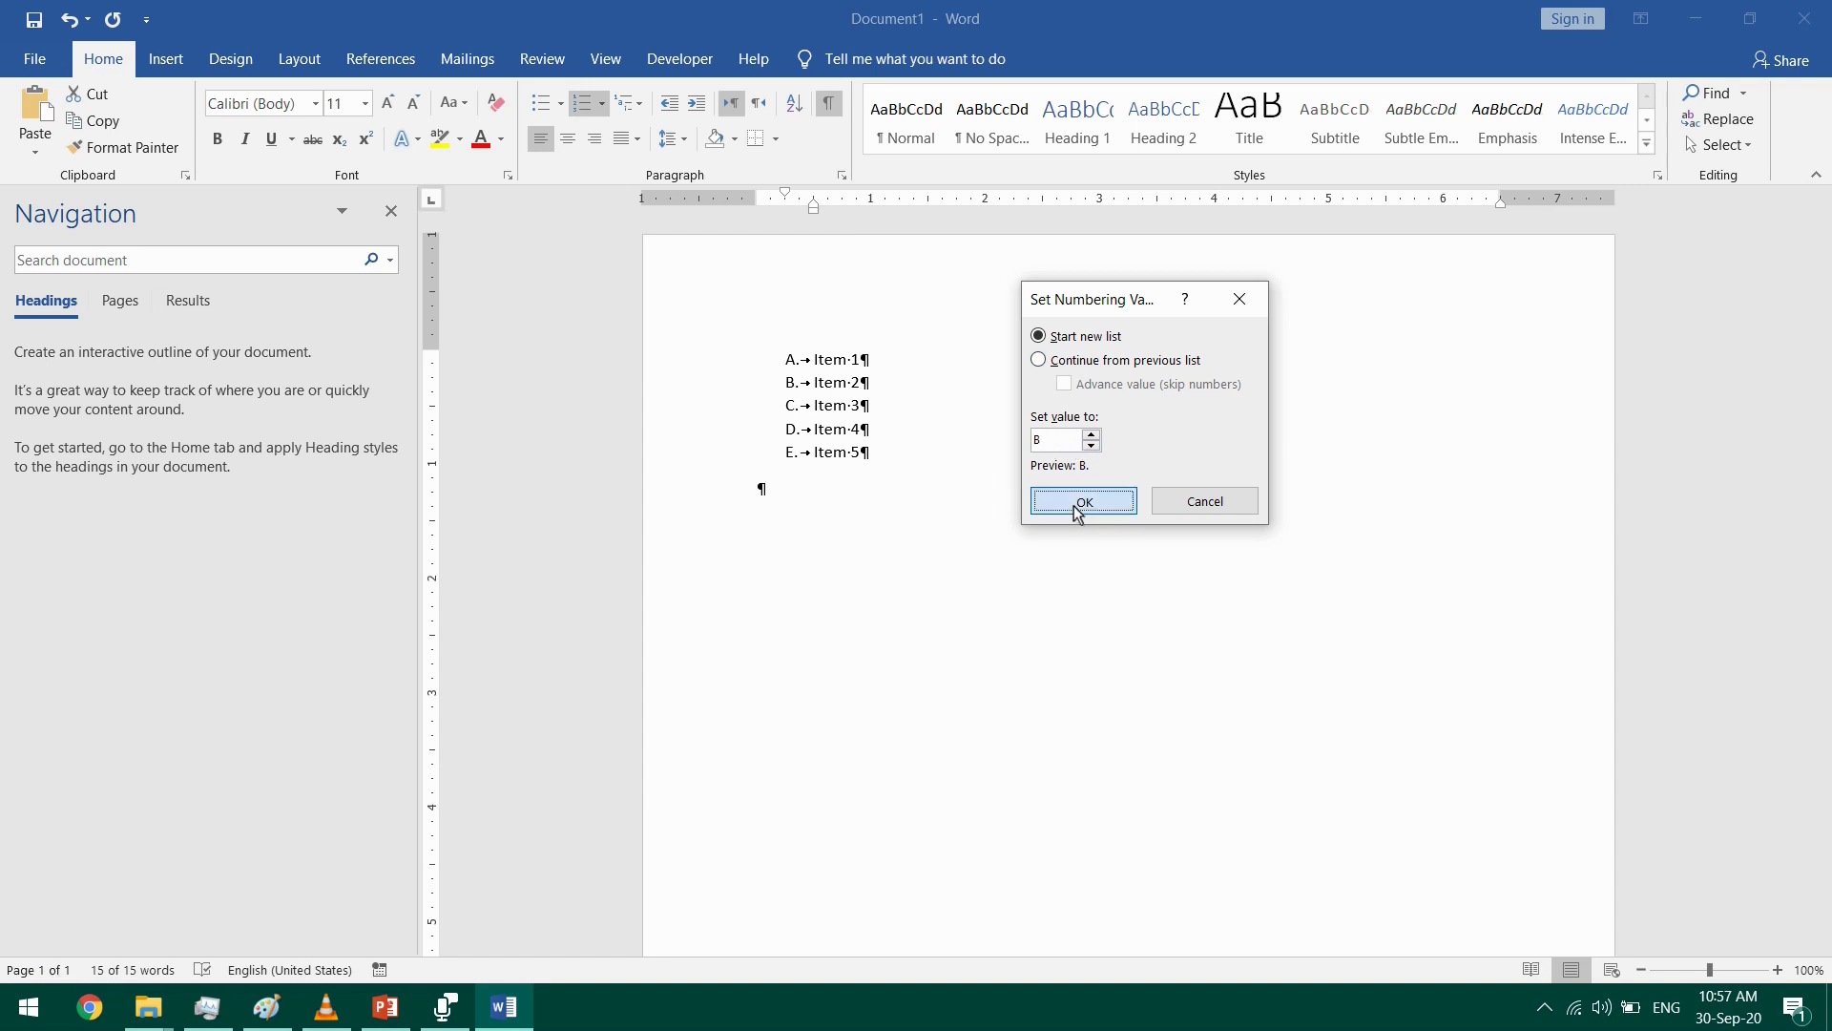
- Below the list, add the plain line "Empty paragraph" followed by a numbered item reading "Start again"
left_click(887, 494)
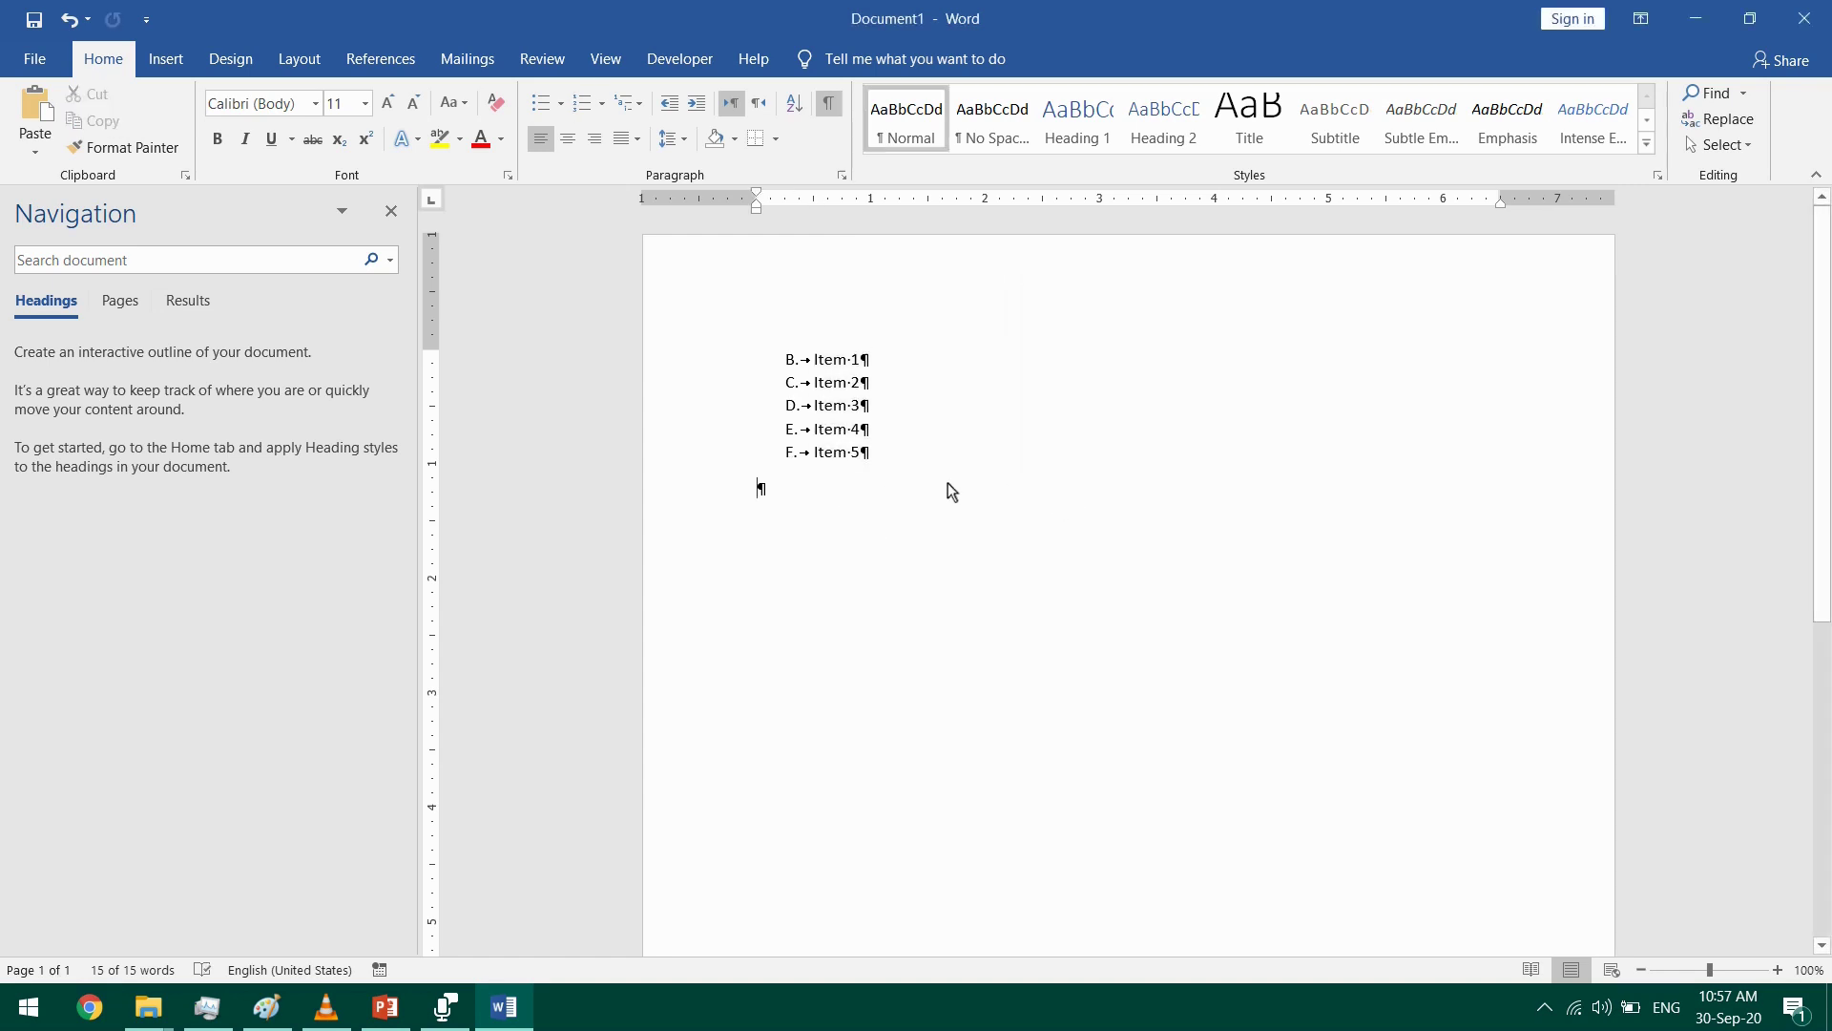
type("Emp")
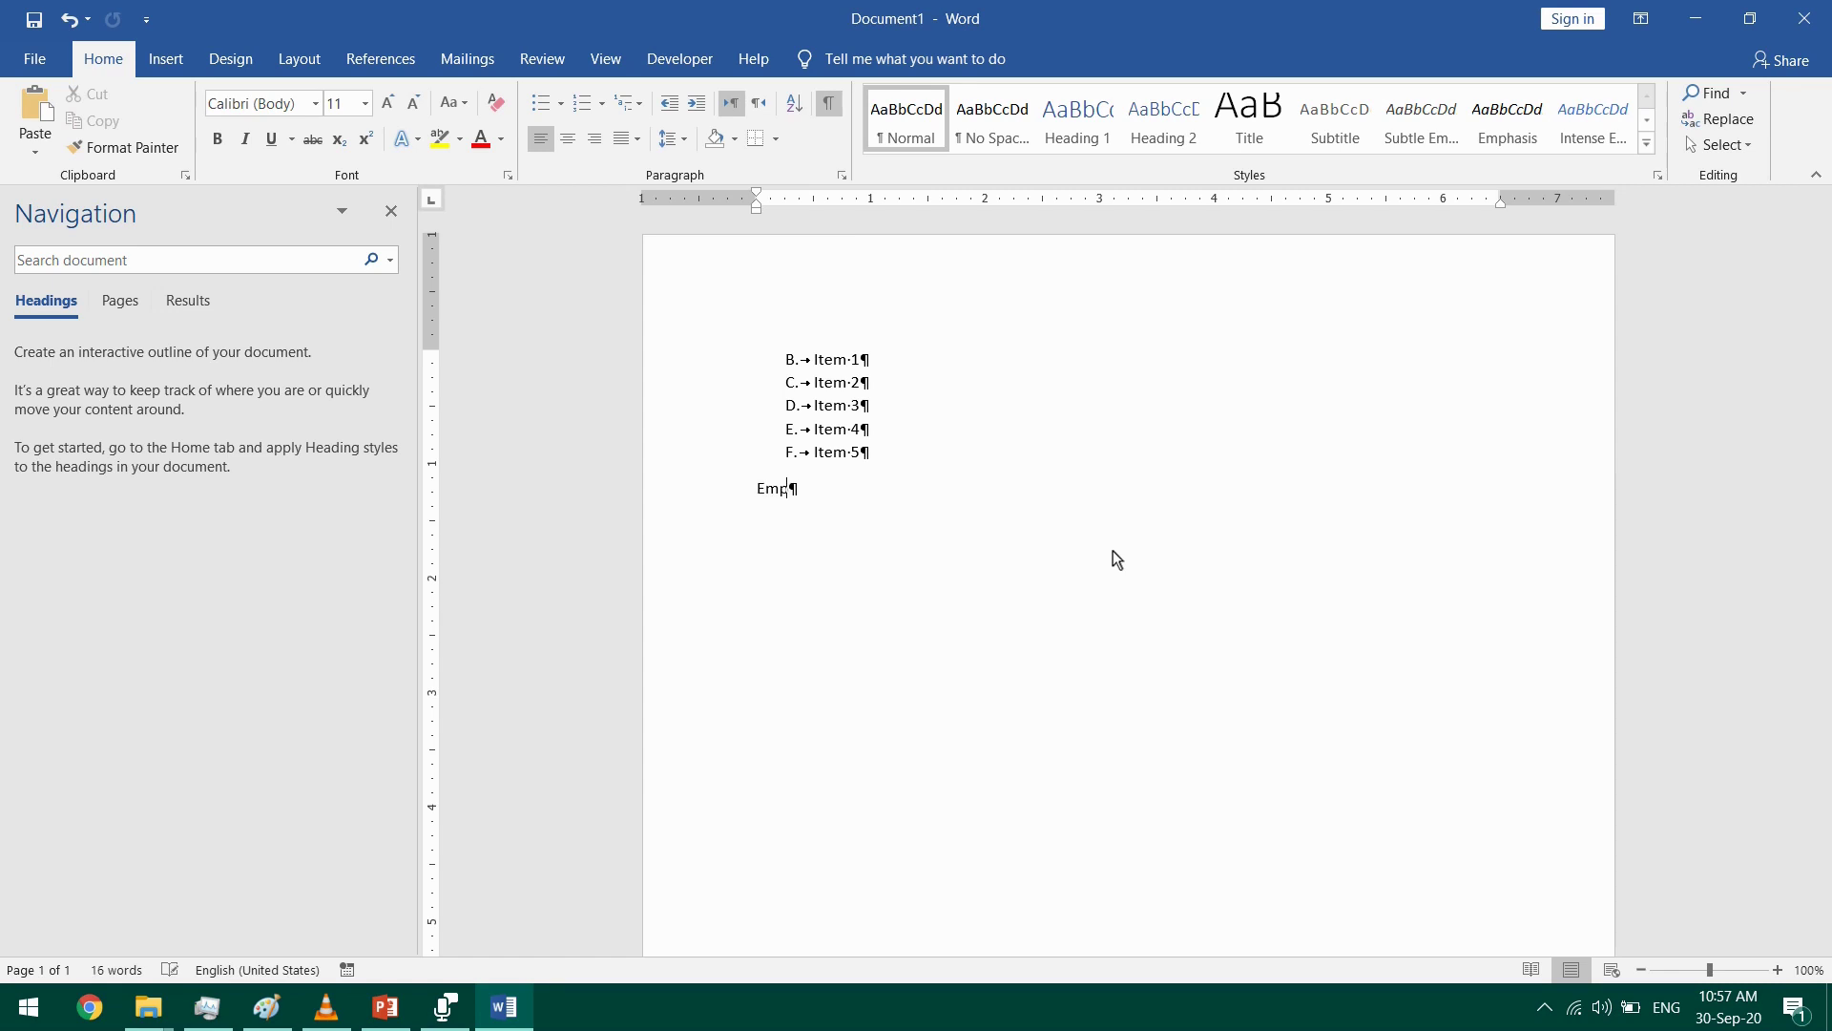
type("ty paragraph")
key("Return")
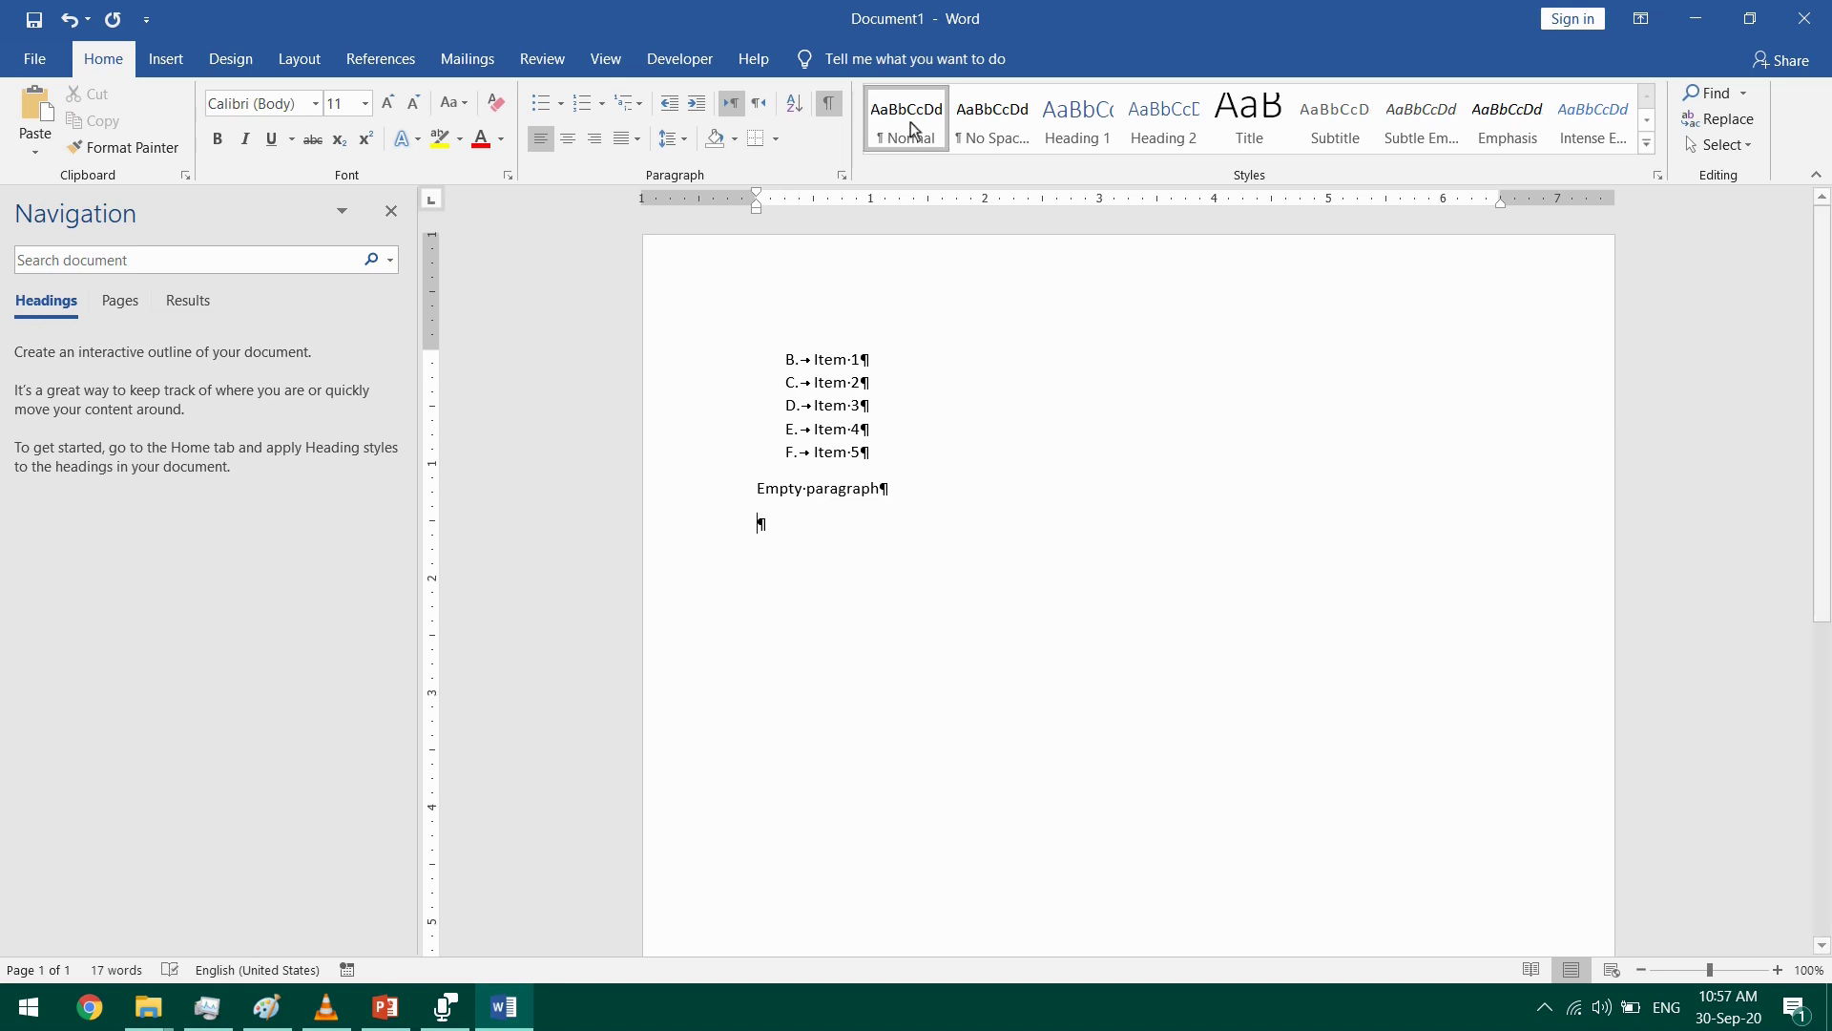
left_click(583, 102)
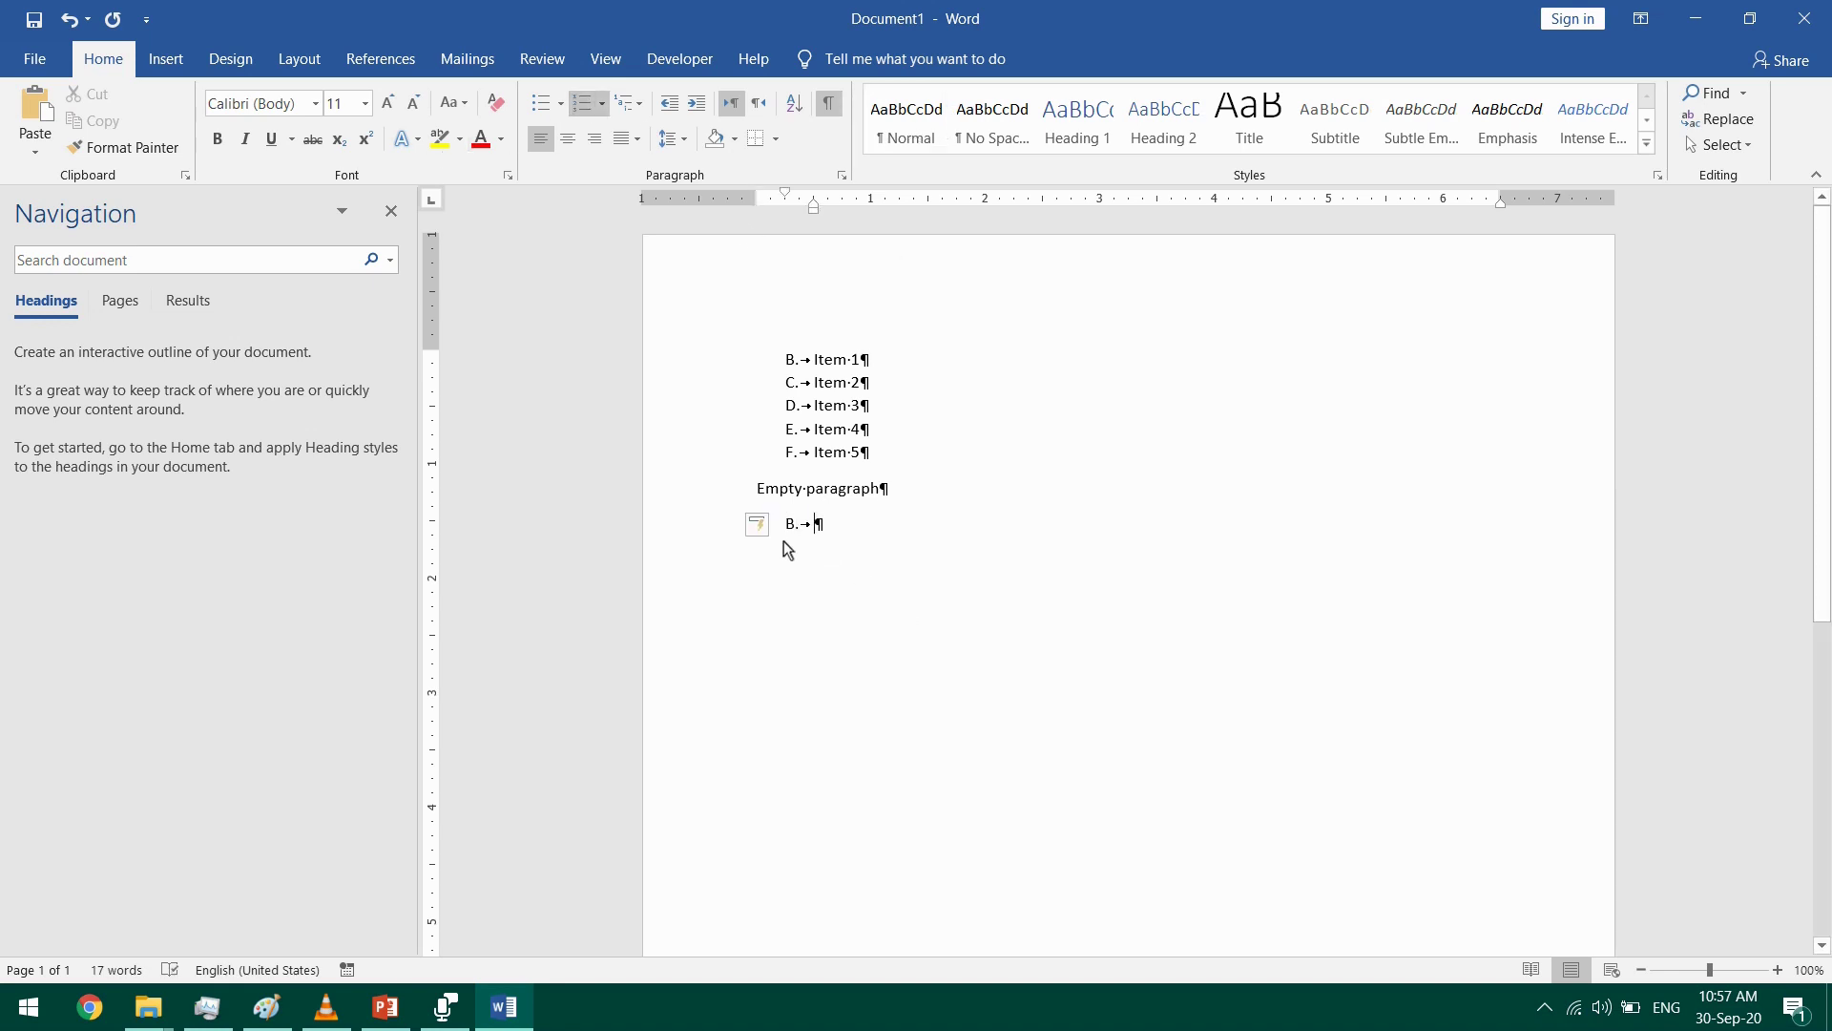
type("Start again")
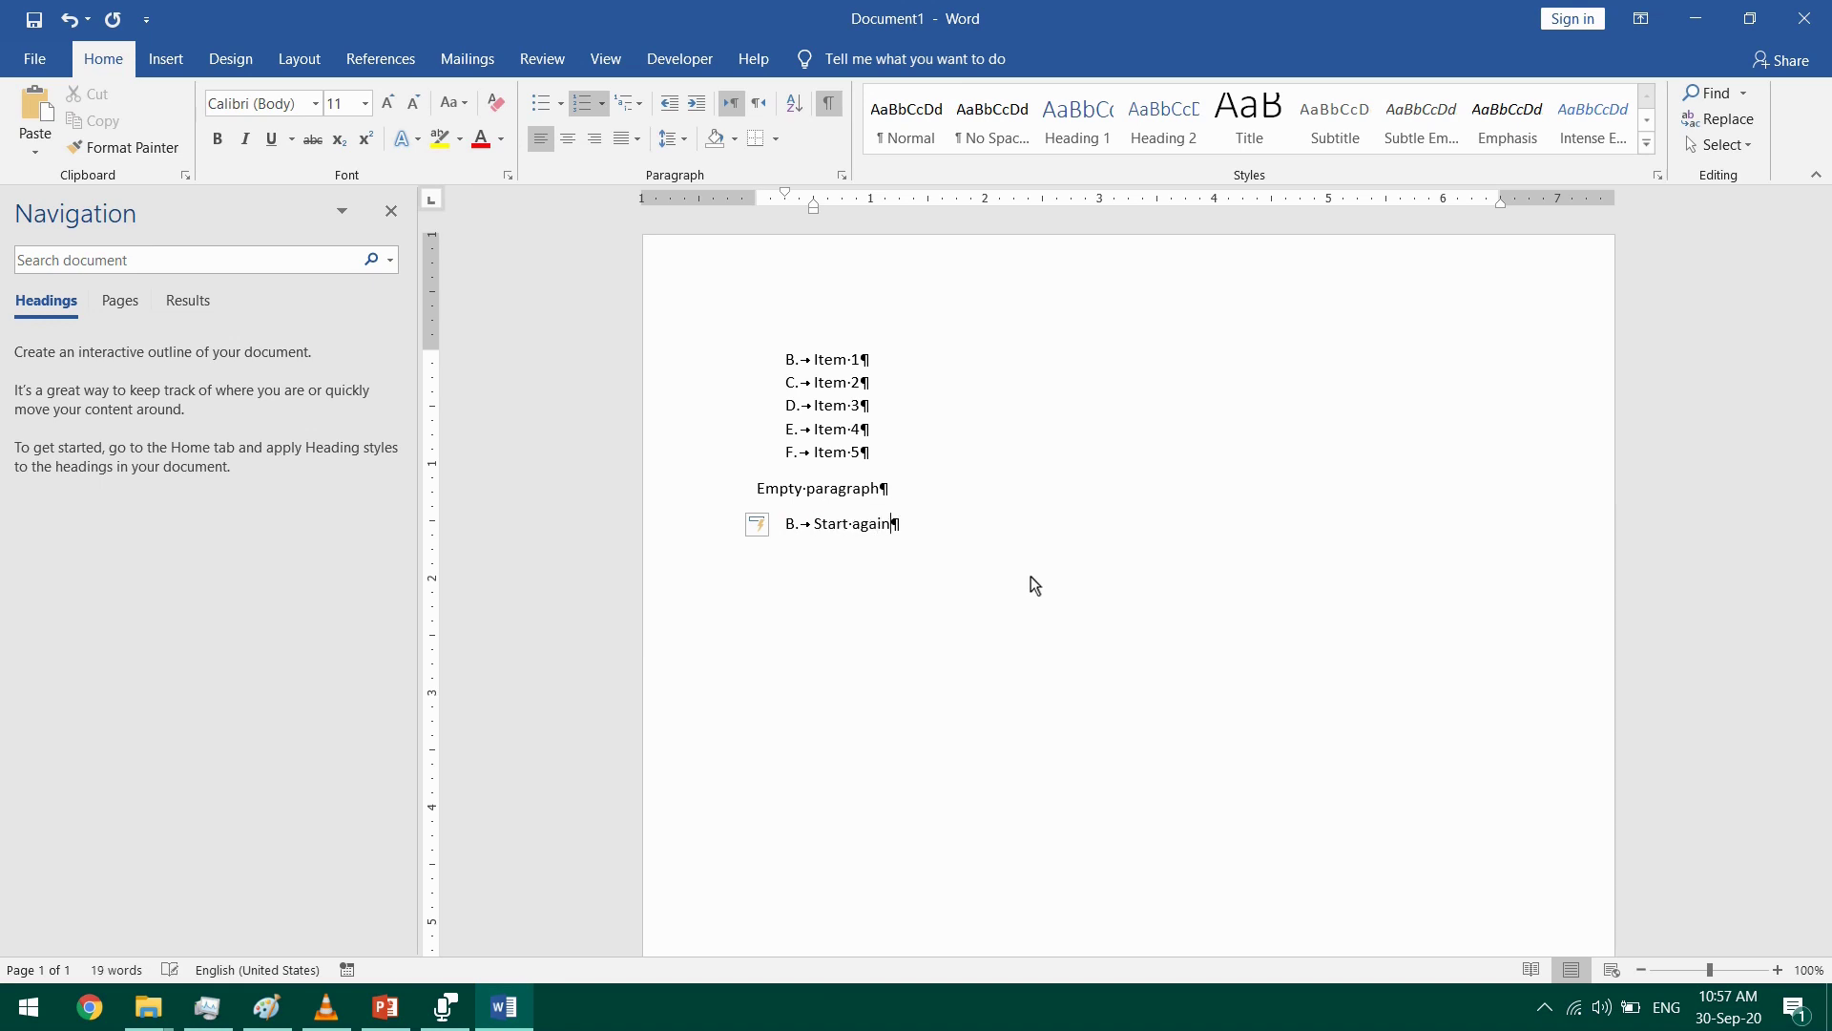
- Try continuing the first list's numbering on the Start again item with its text replaced by "Resume numbering", and undo these changes
left_click(791, 527)
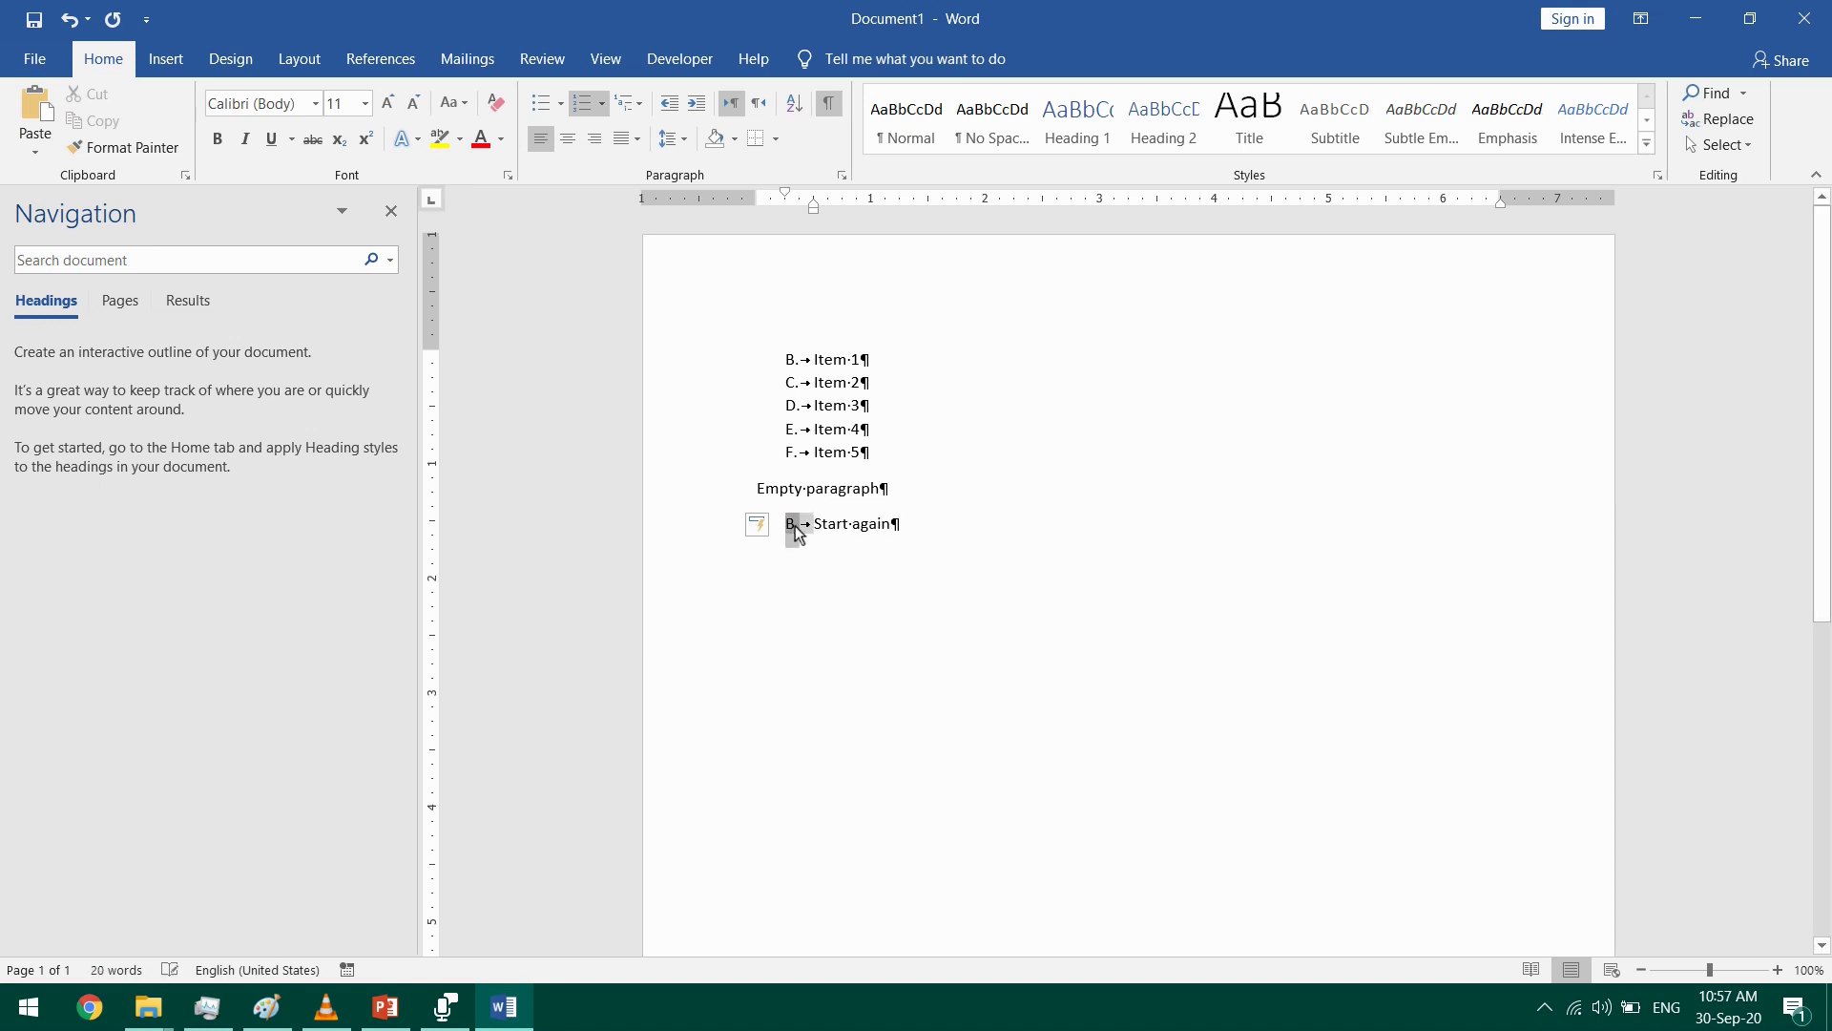
right_click(798, 533)
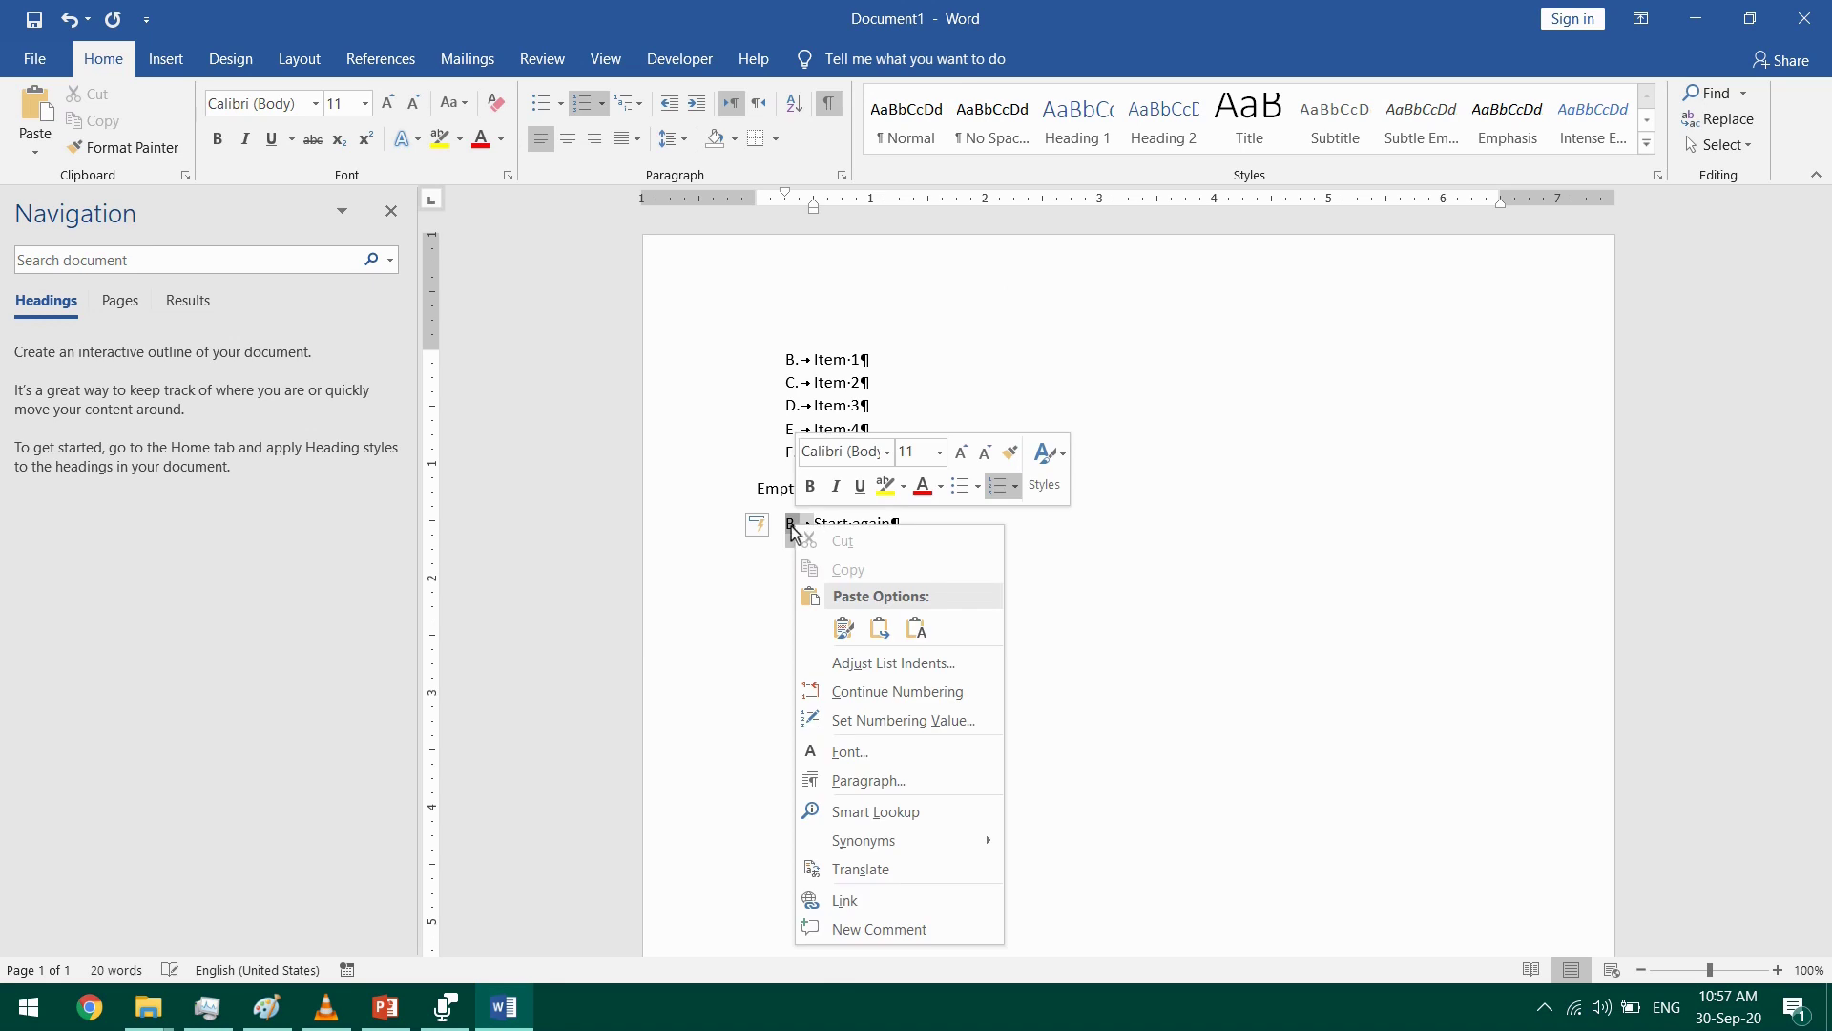
left_click(895, 697)
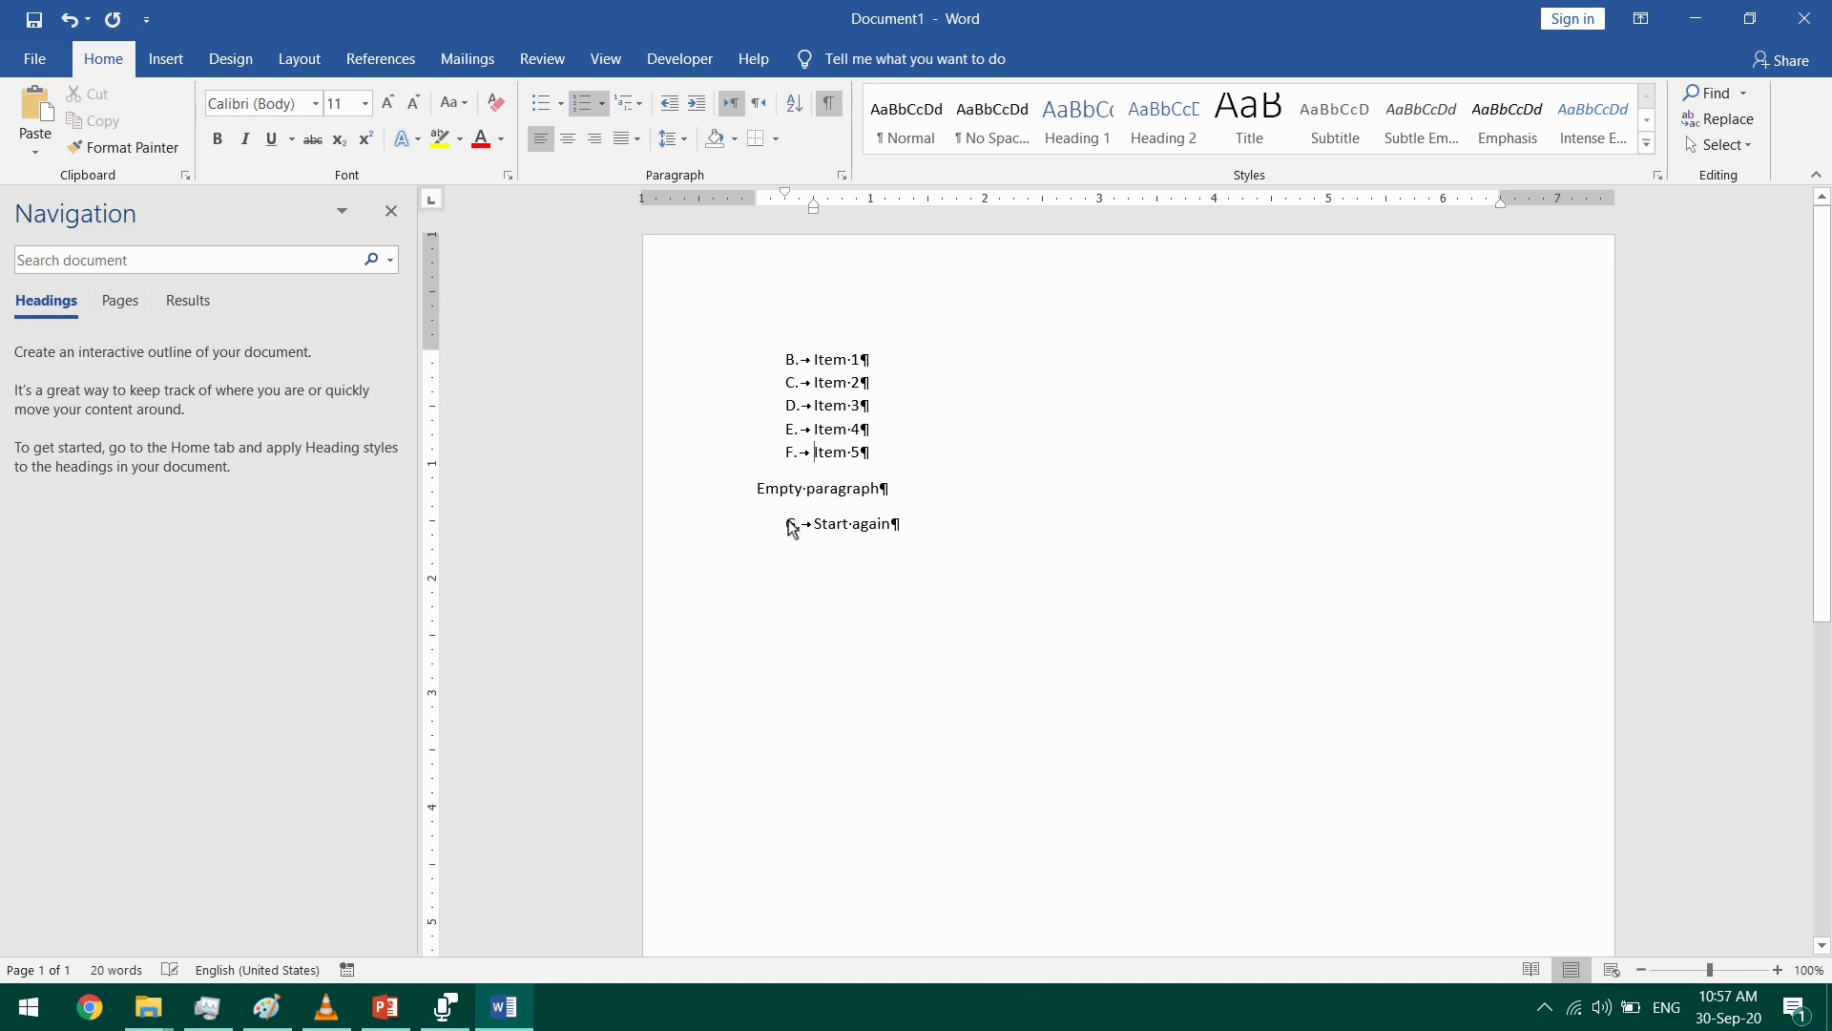
left_click_drag(899, 527, 814, 530)
type("Resume ")
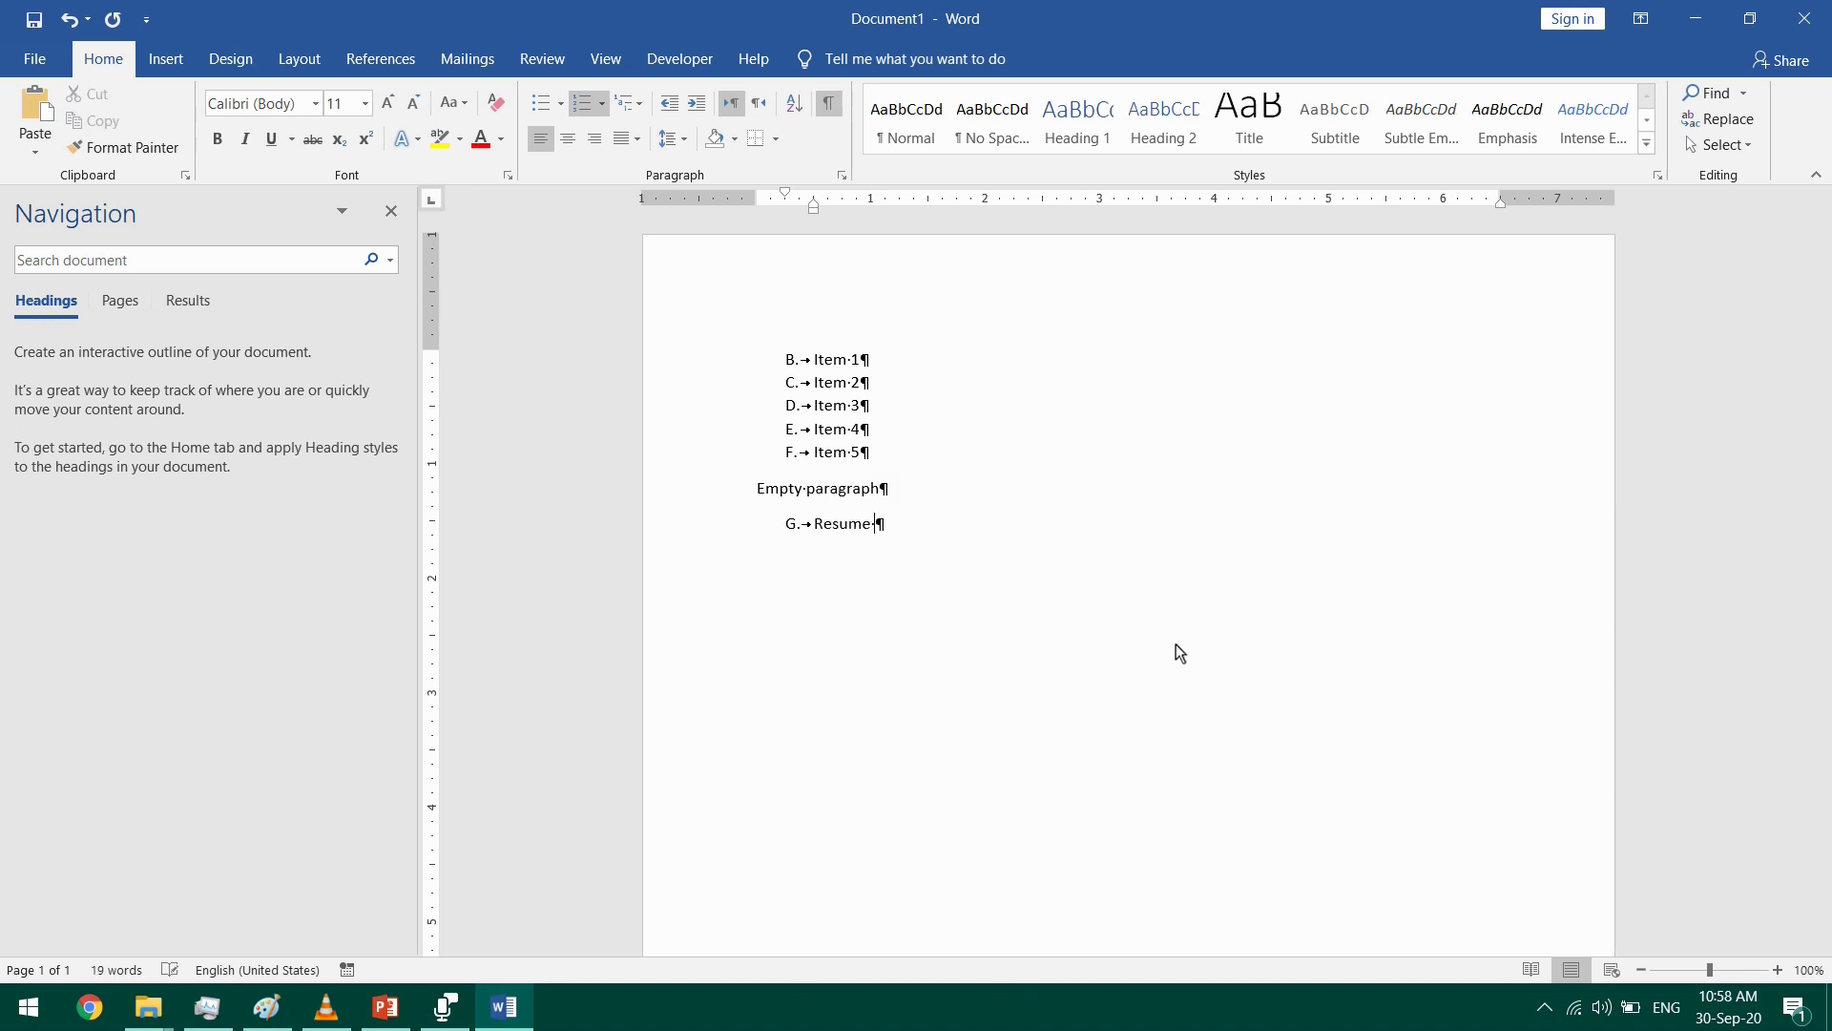
type("numbering")
key("ctrl+z")
key("ctrl+z")
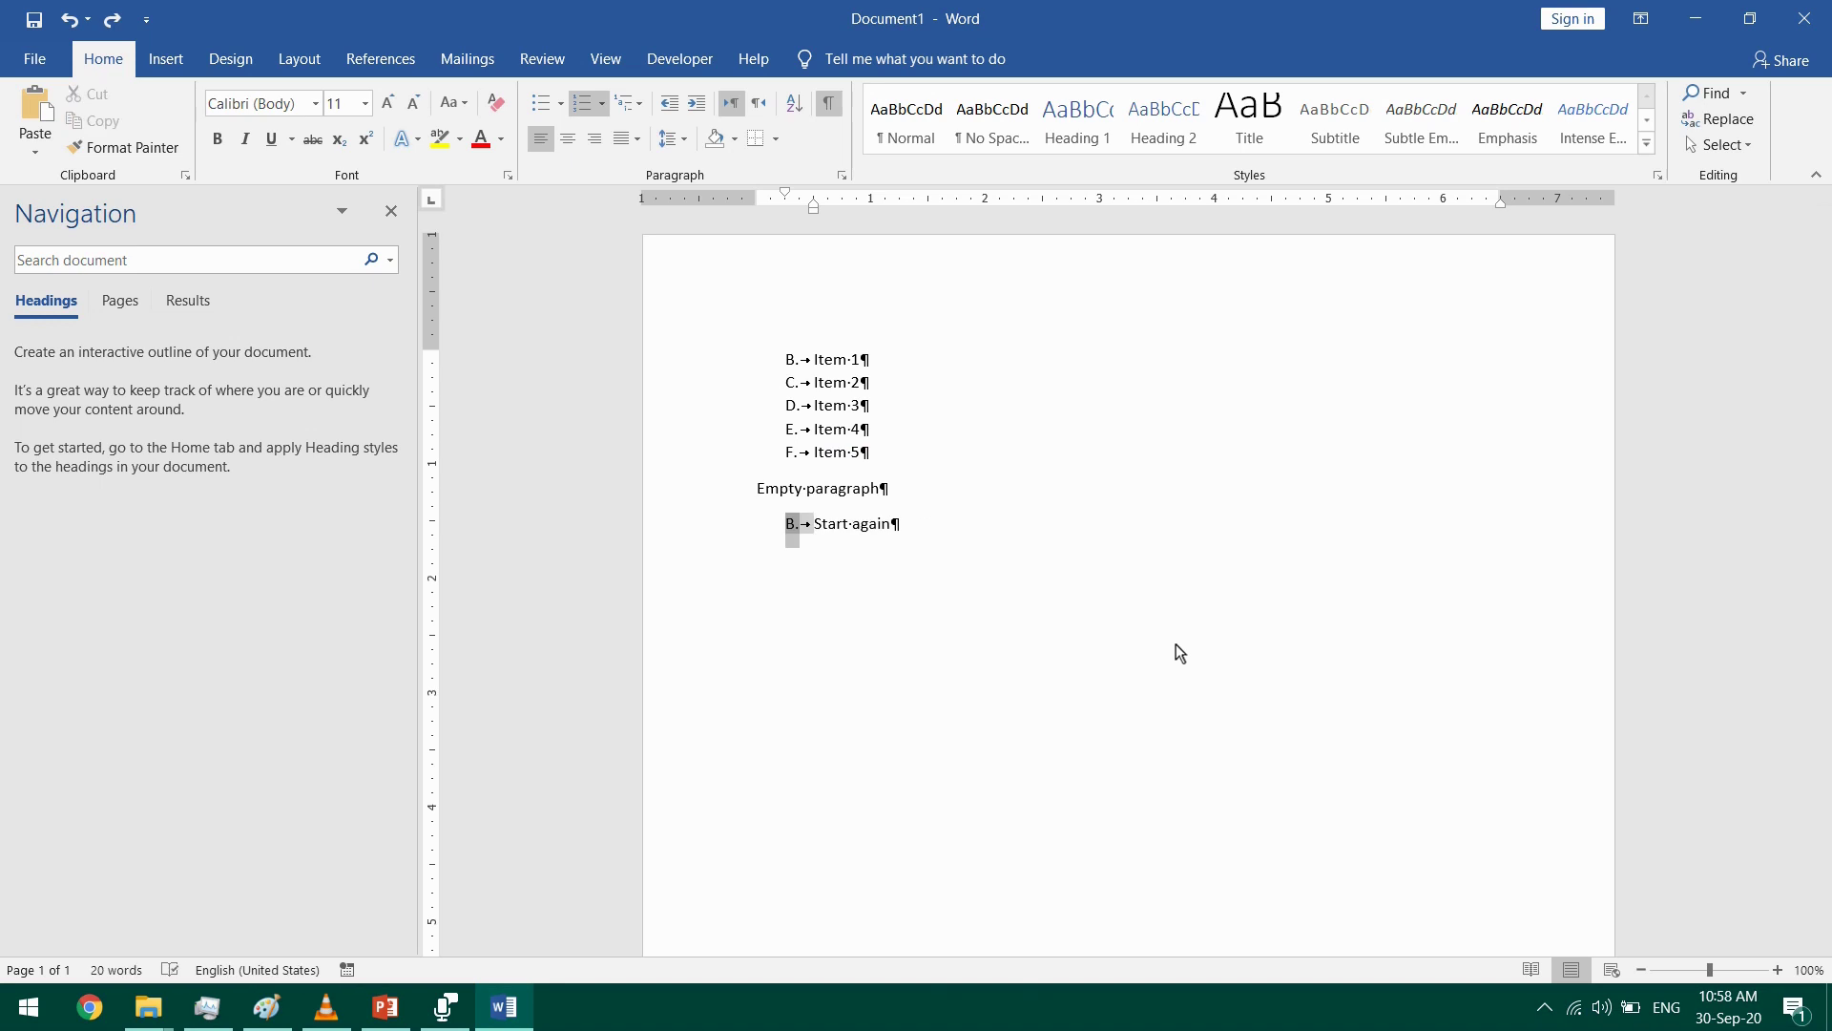
- End the numbering after Start again and add the plain line "Dull paragraph" followed by an empty paragraph
left_click(1050, 542)
key("Return")
key("Return")
type("Dull paragraph")
key("Return")
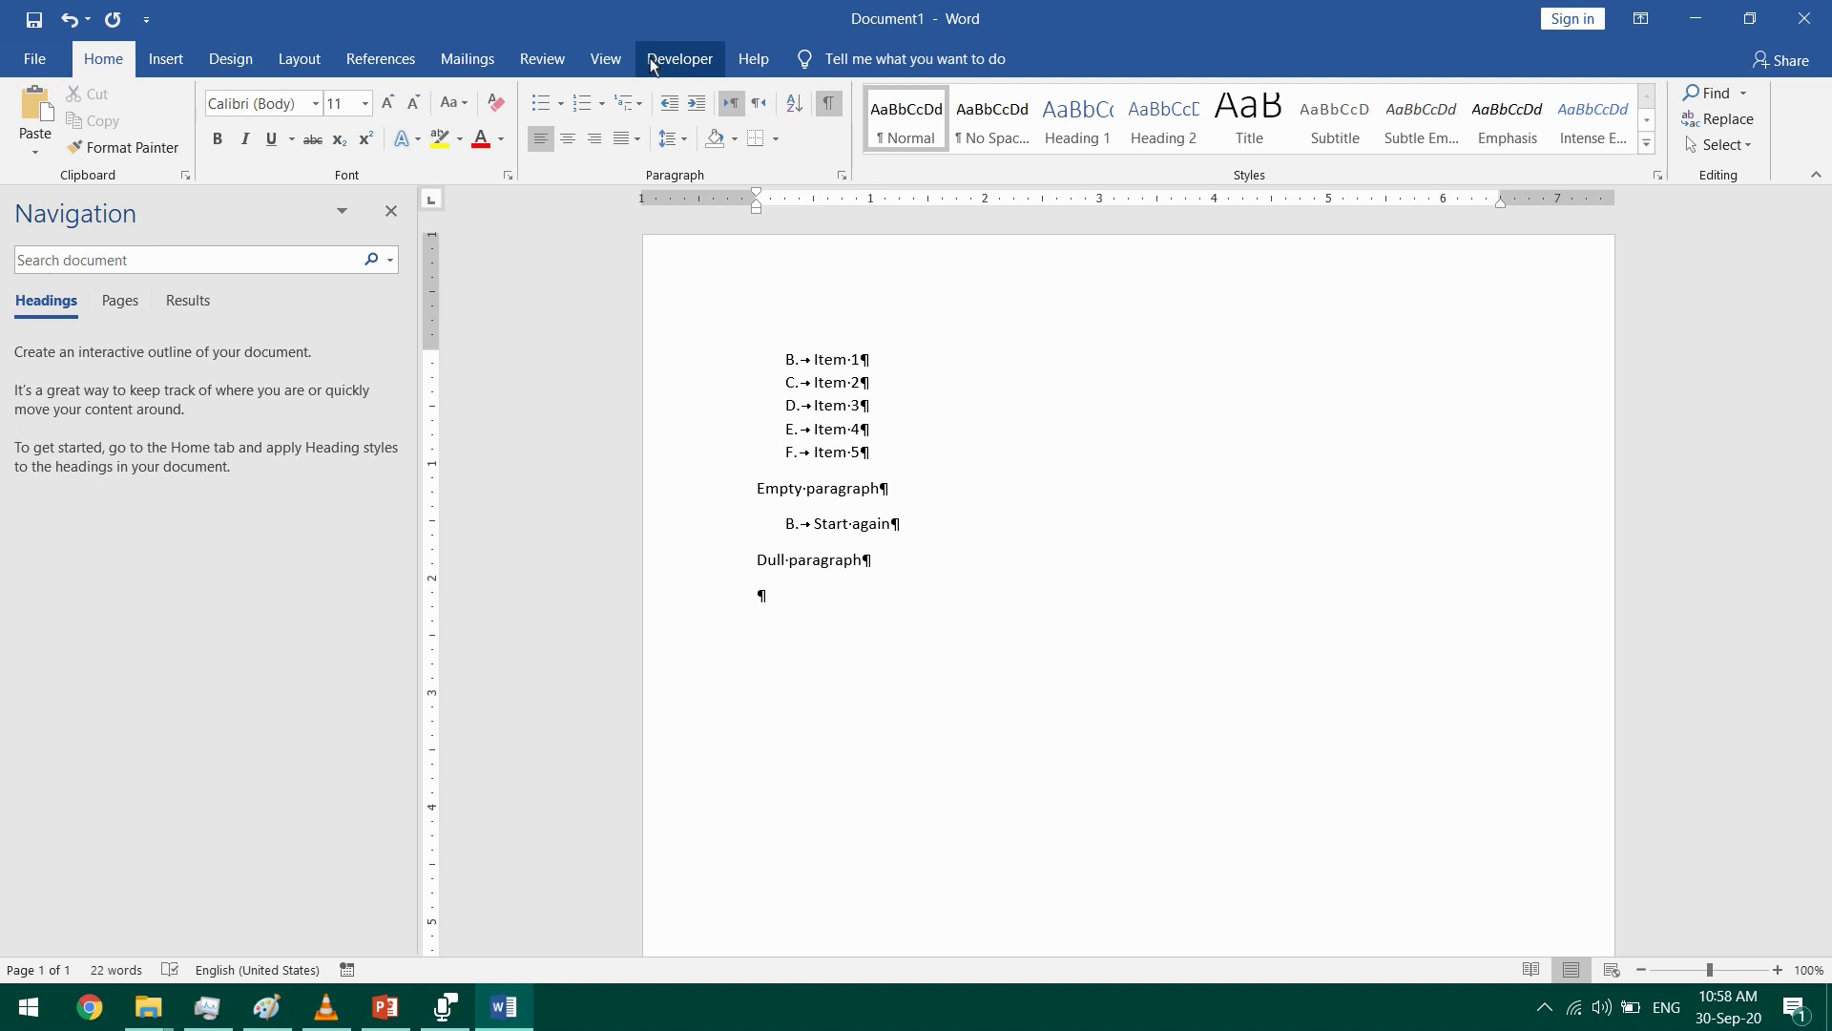
- Number the empty paragraph below Dull paragraph and set its numbering value to start a new list at A
left_click(585, 103)
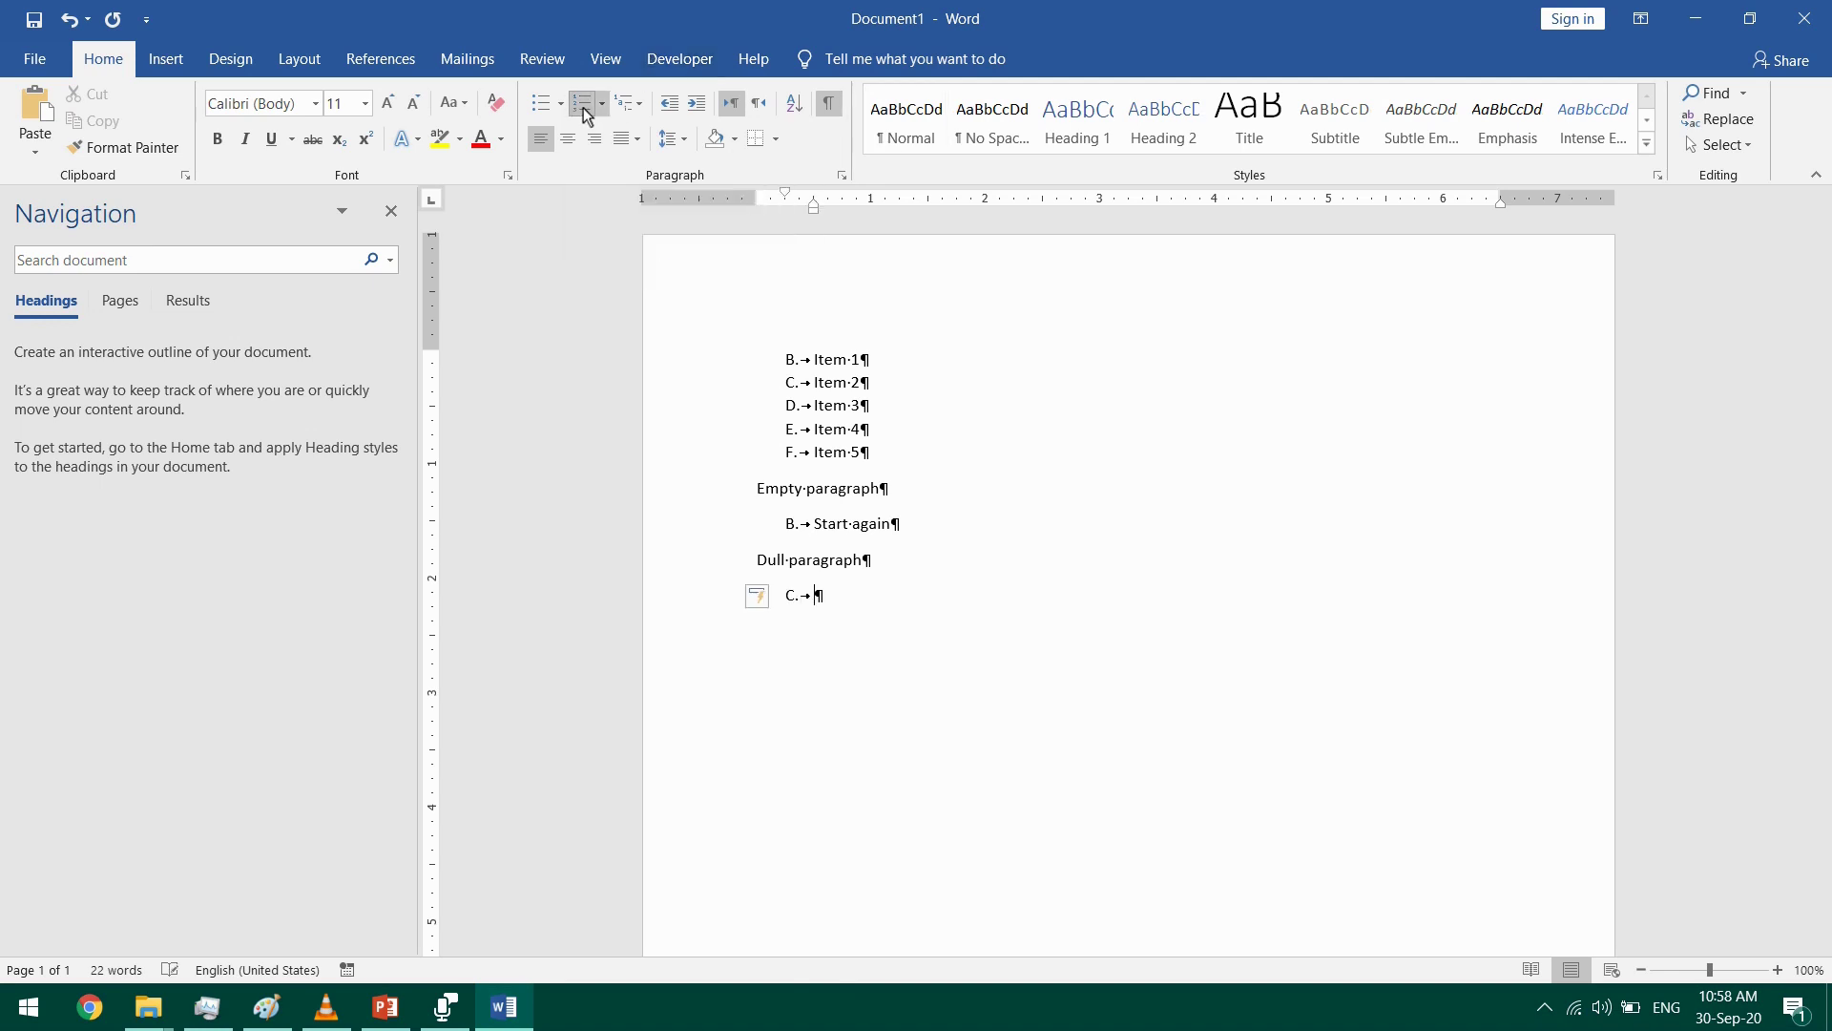
left_click(771, 599)
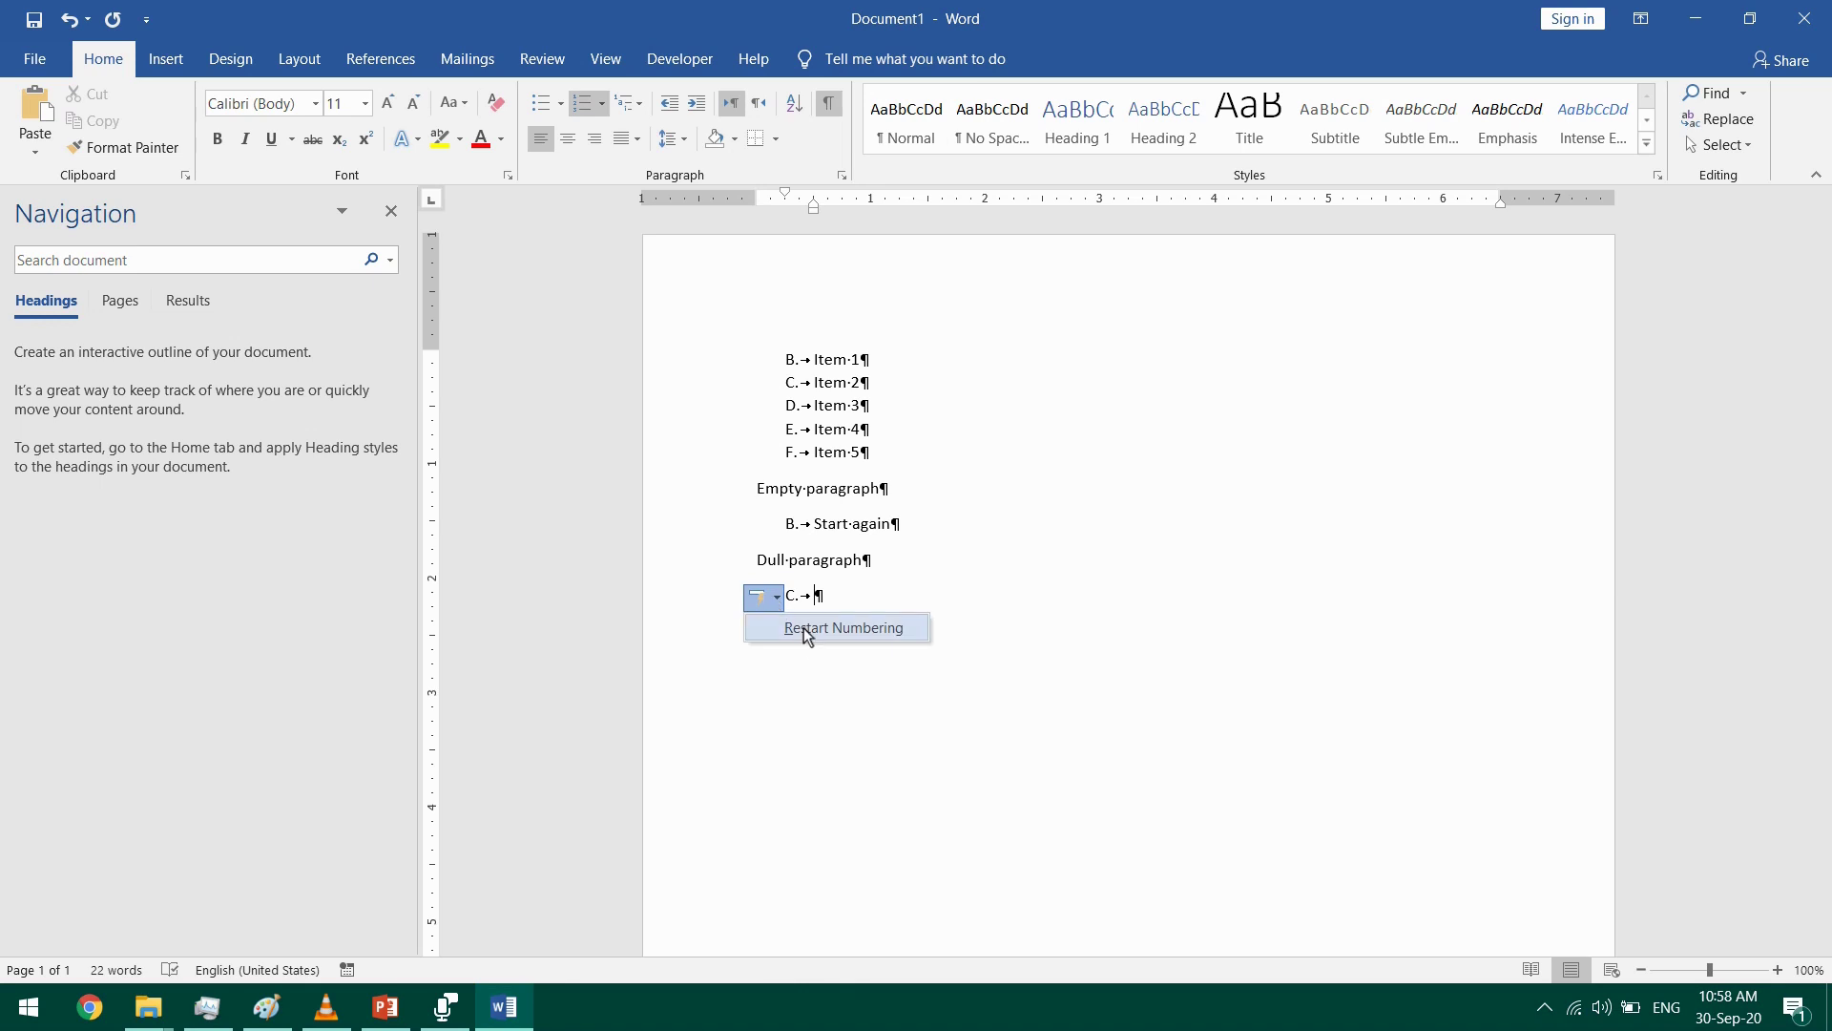
left_click(804, 628)
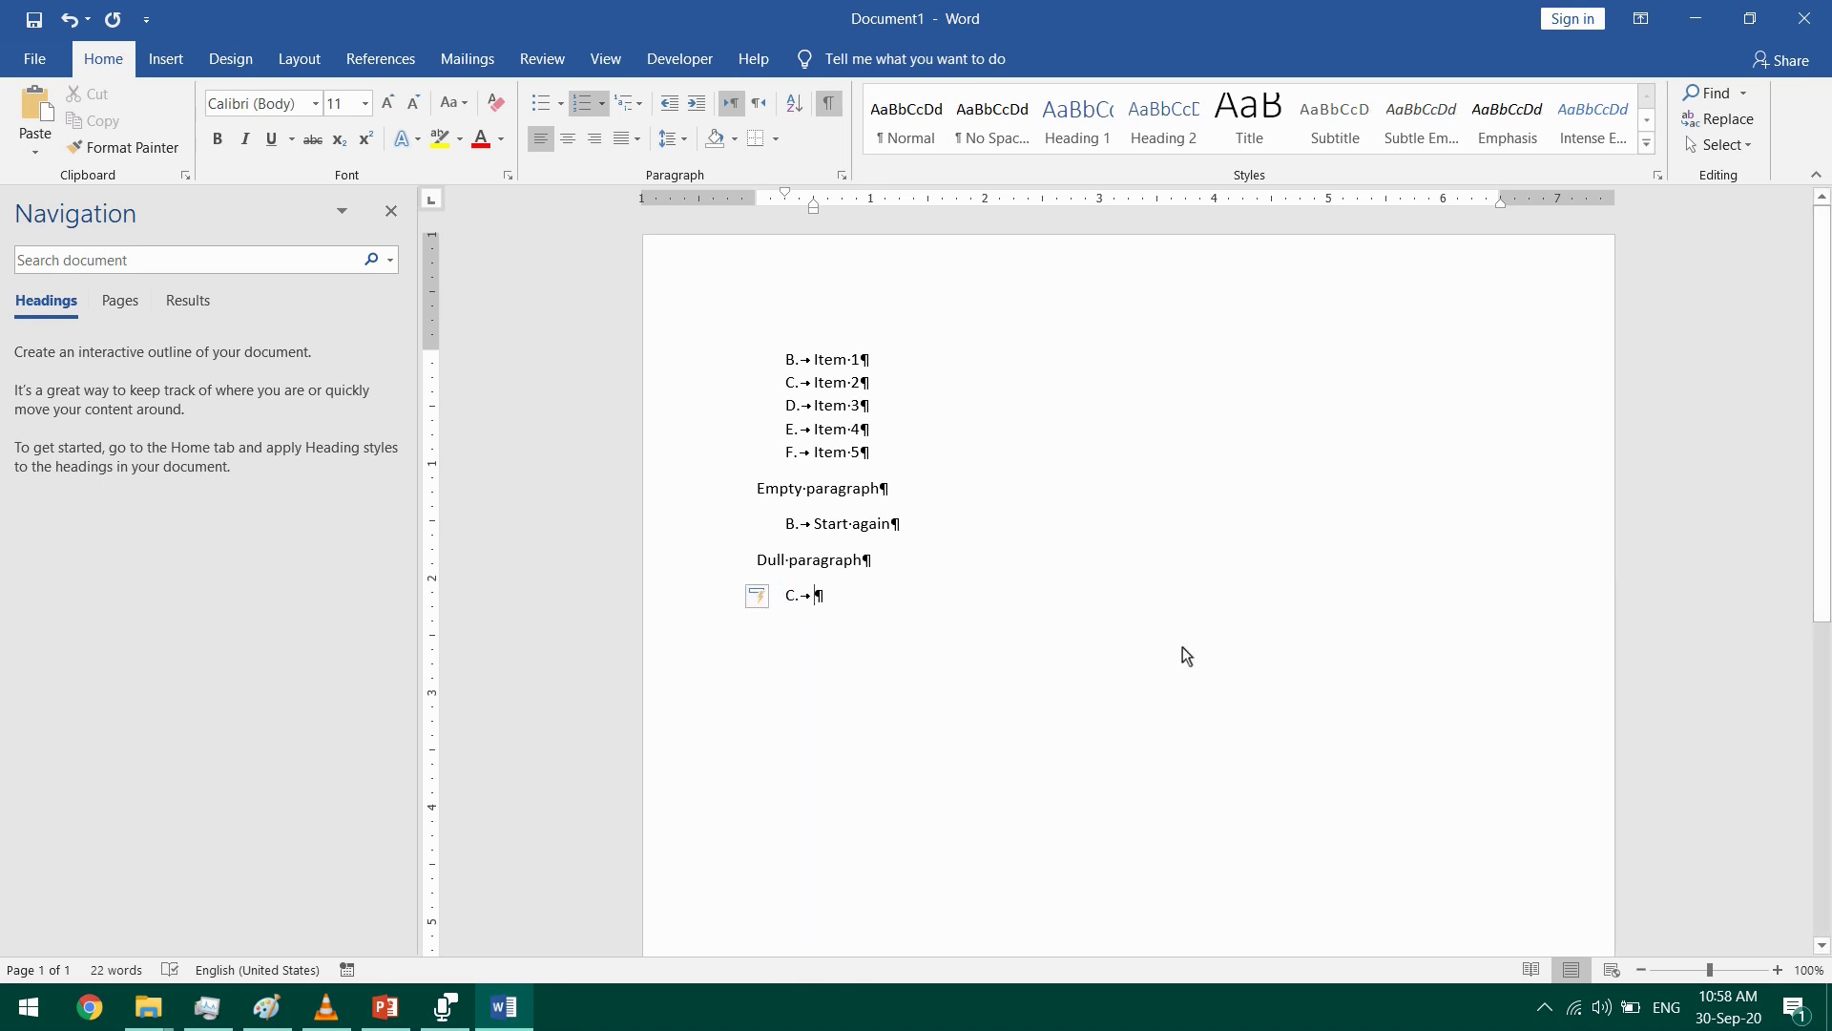
right_click(793, 595)
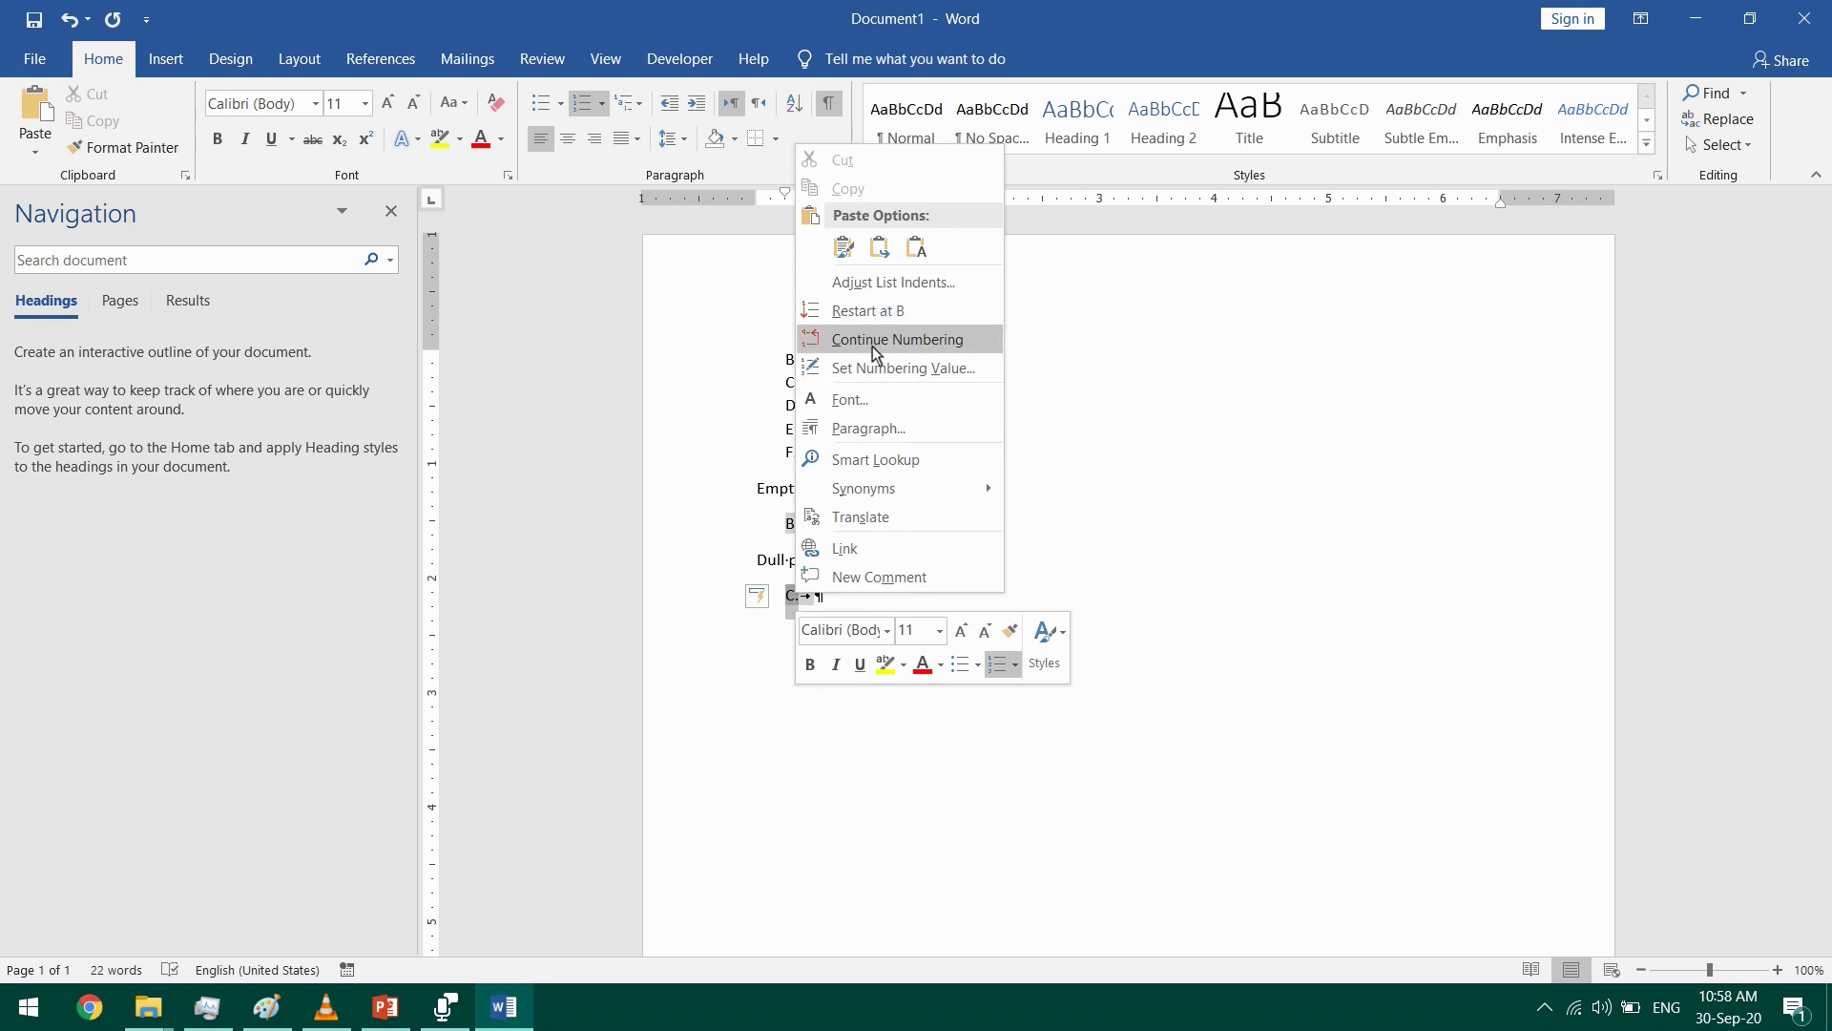
left_click(877, 370)
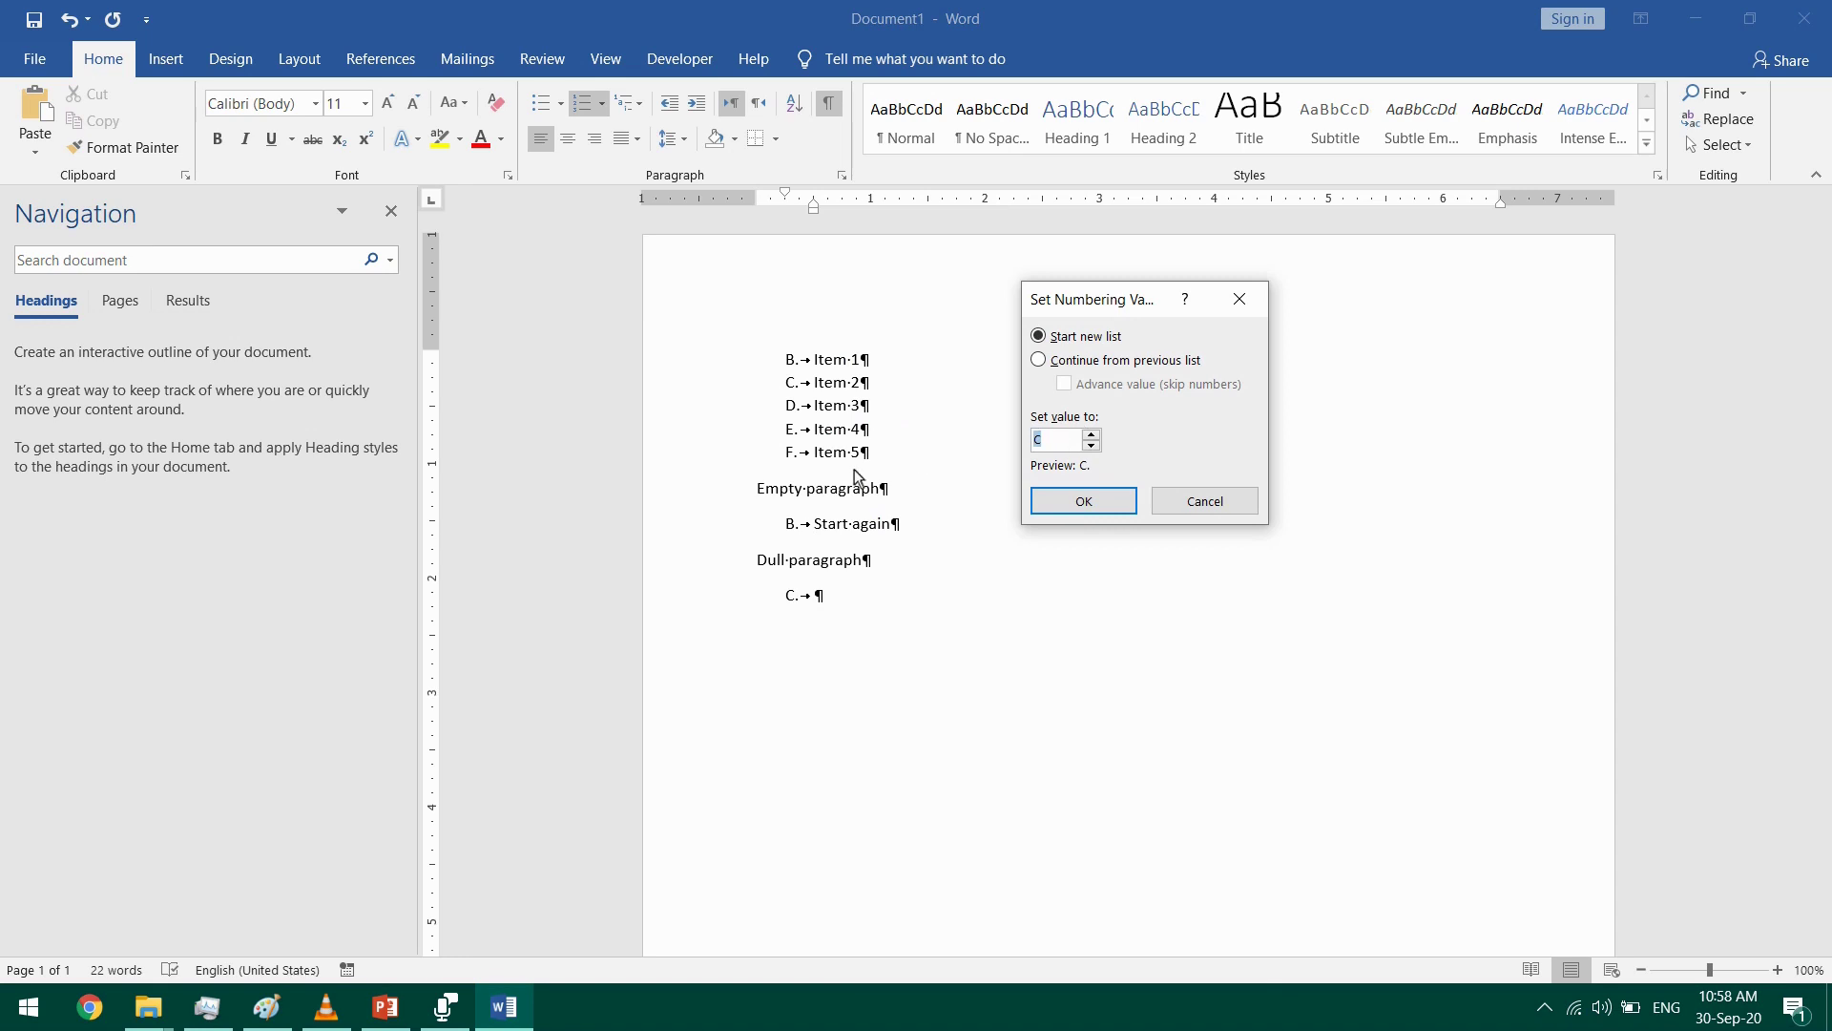
type("A")
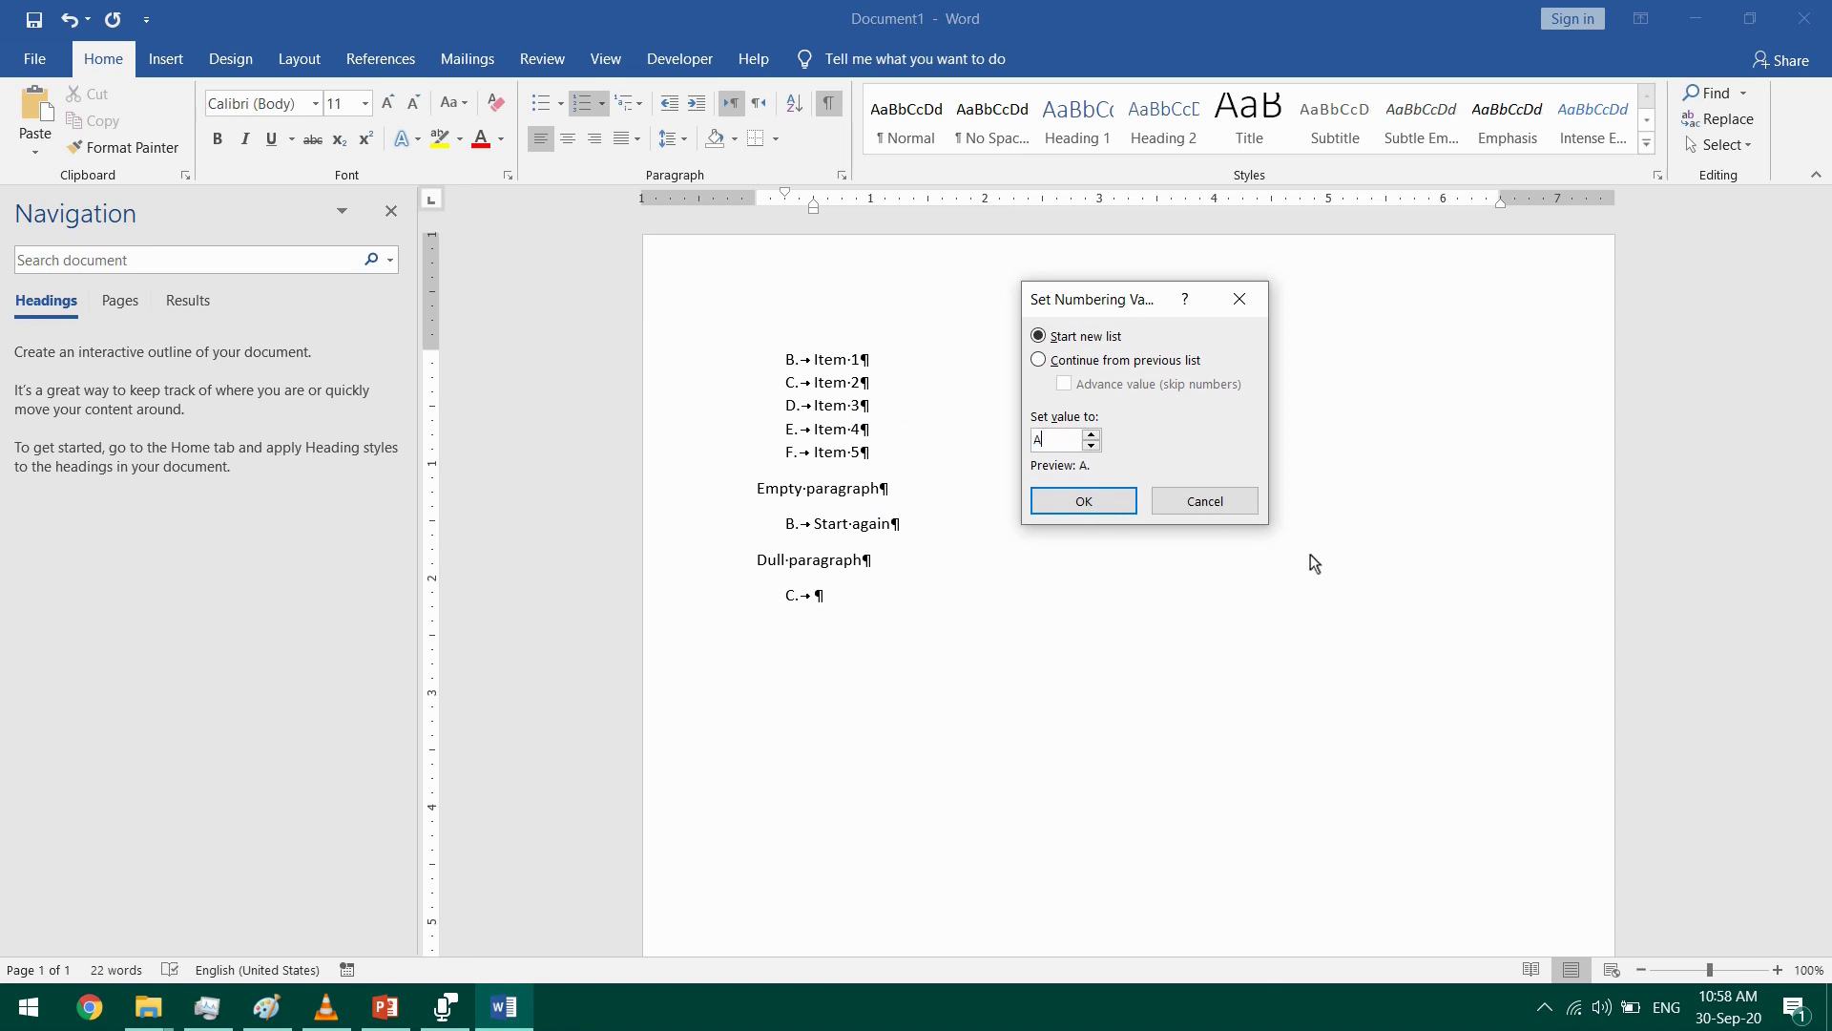
left_click(1113, 504)
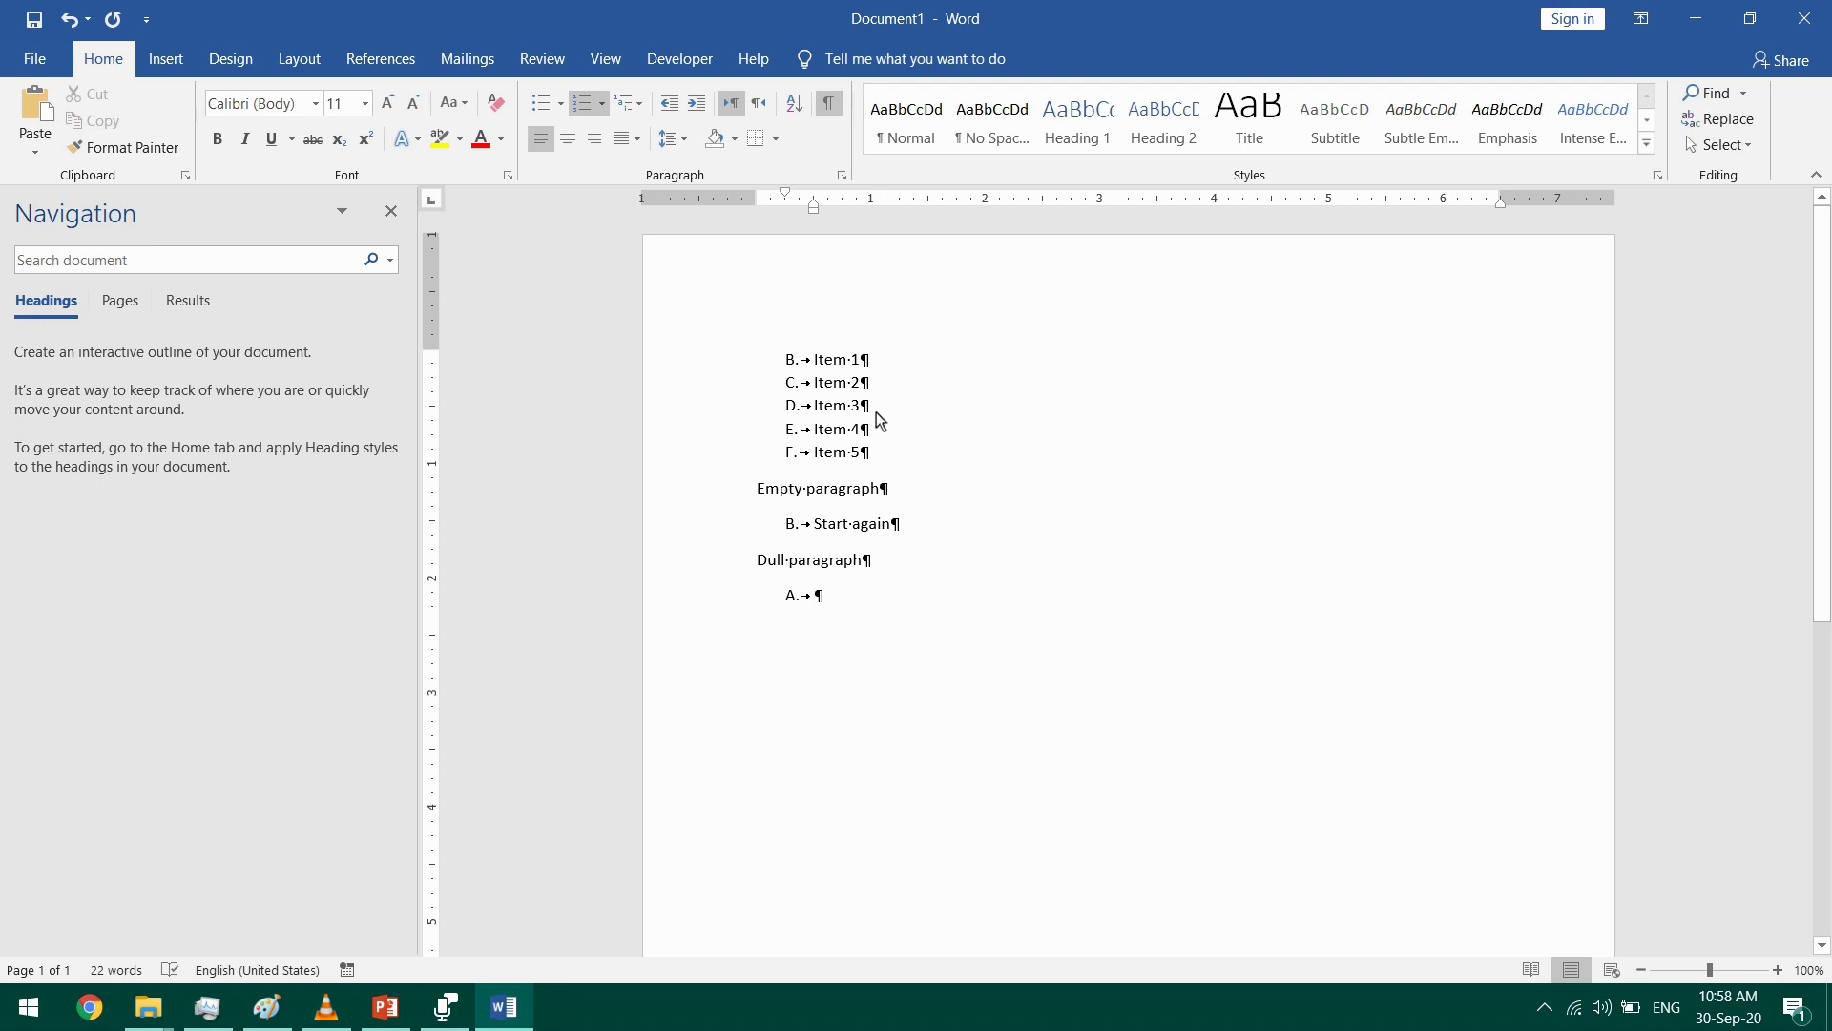
- Change the number format of the five-item list to uppercase Roman numerals (I., II., III.)
left_click_drag(884, 454, 796, 344)
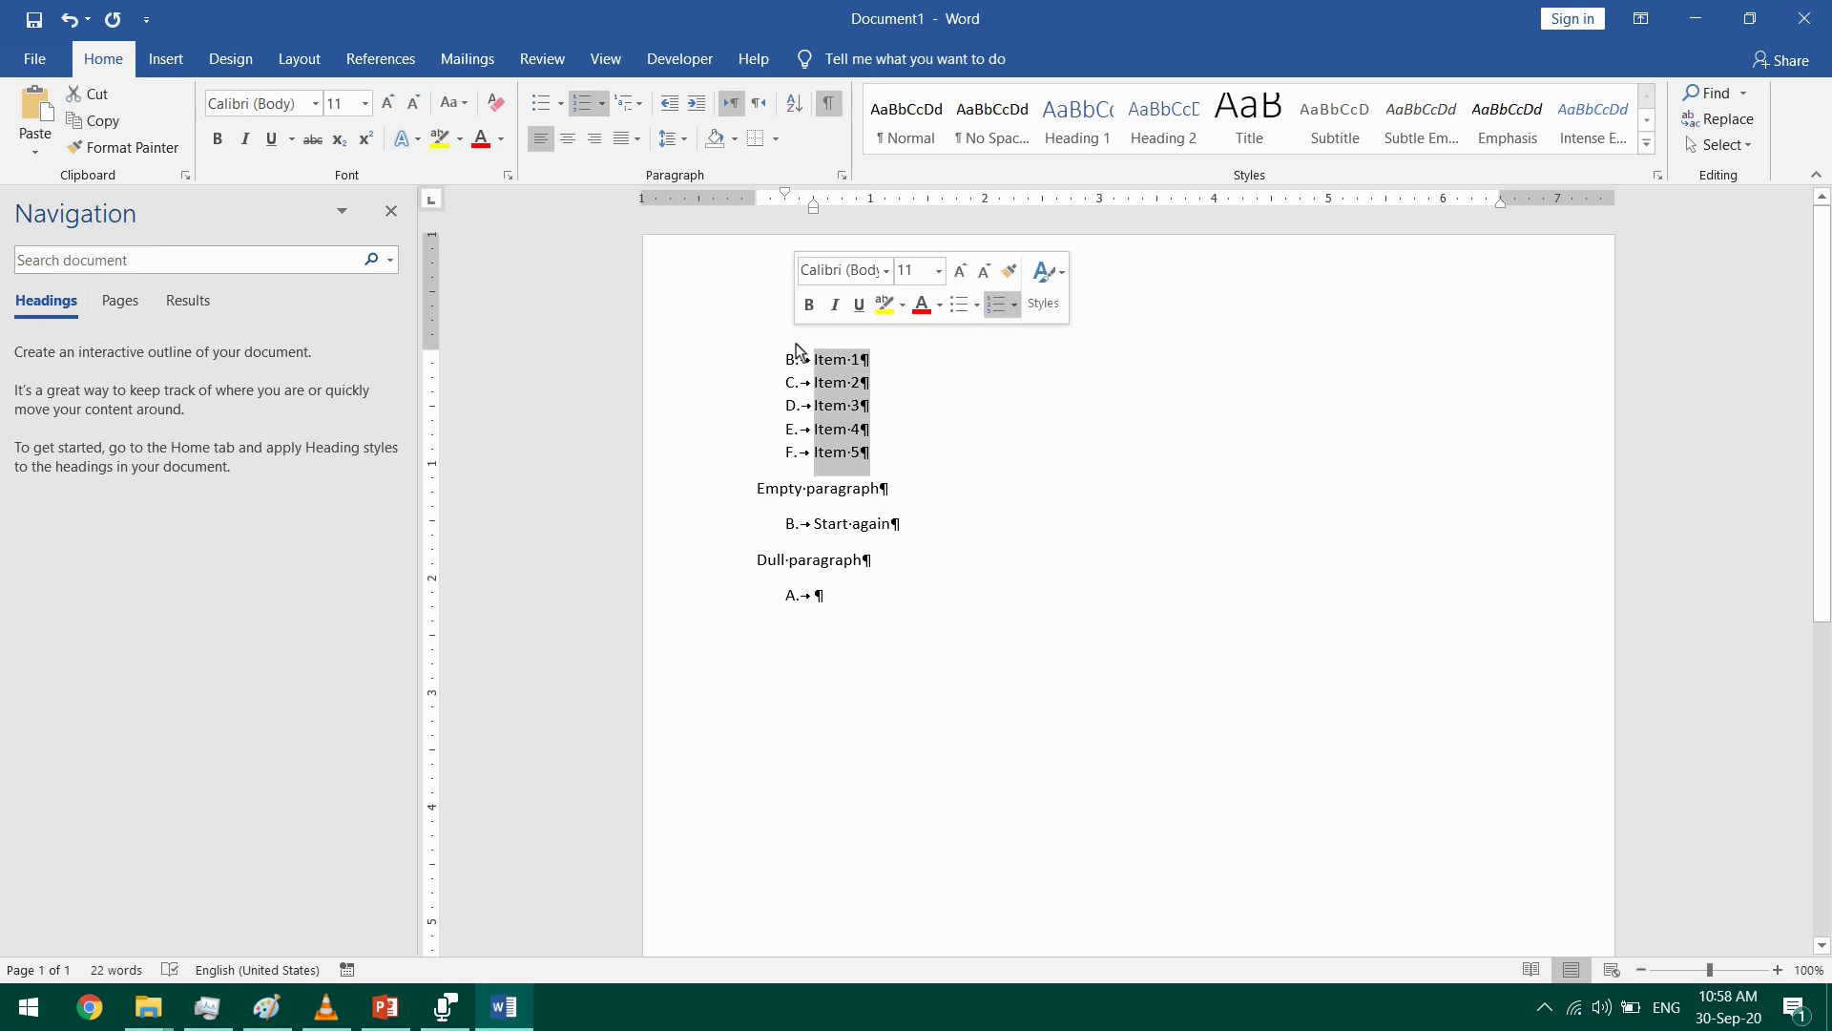
left_click(604, 103)
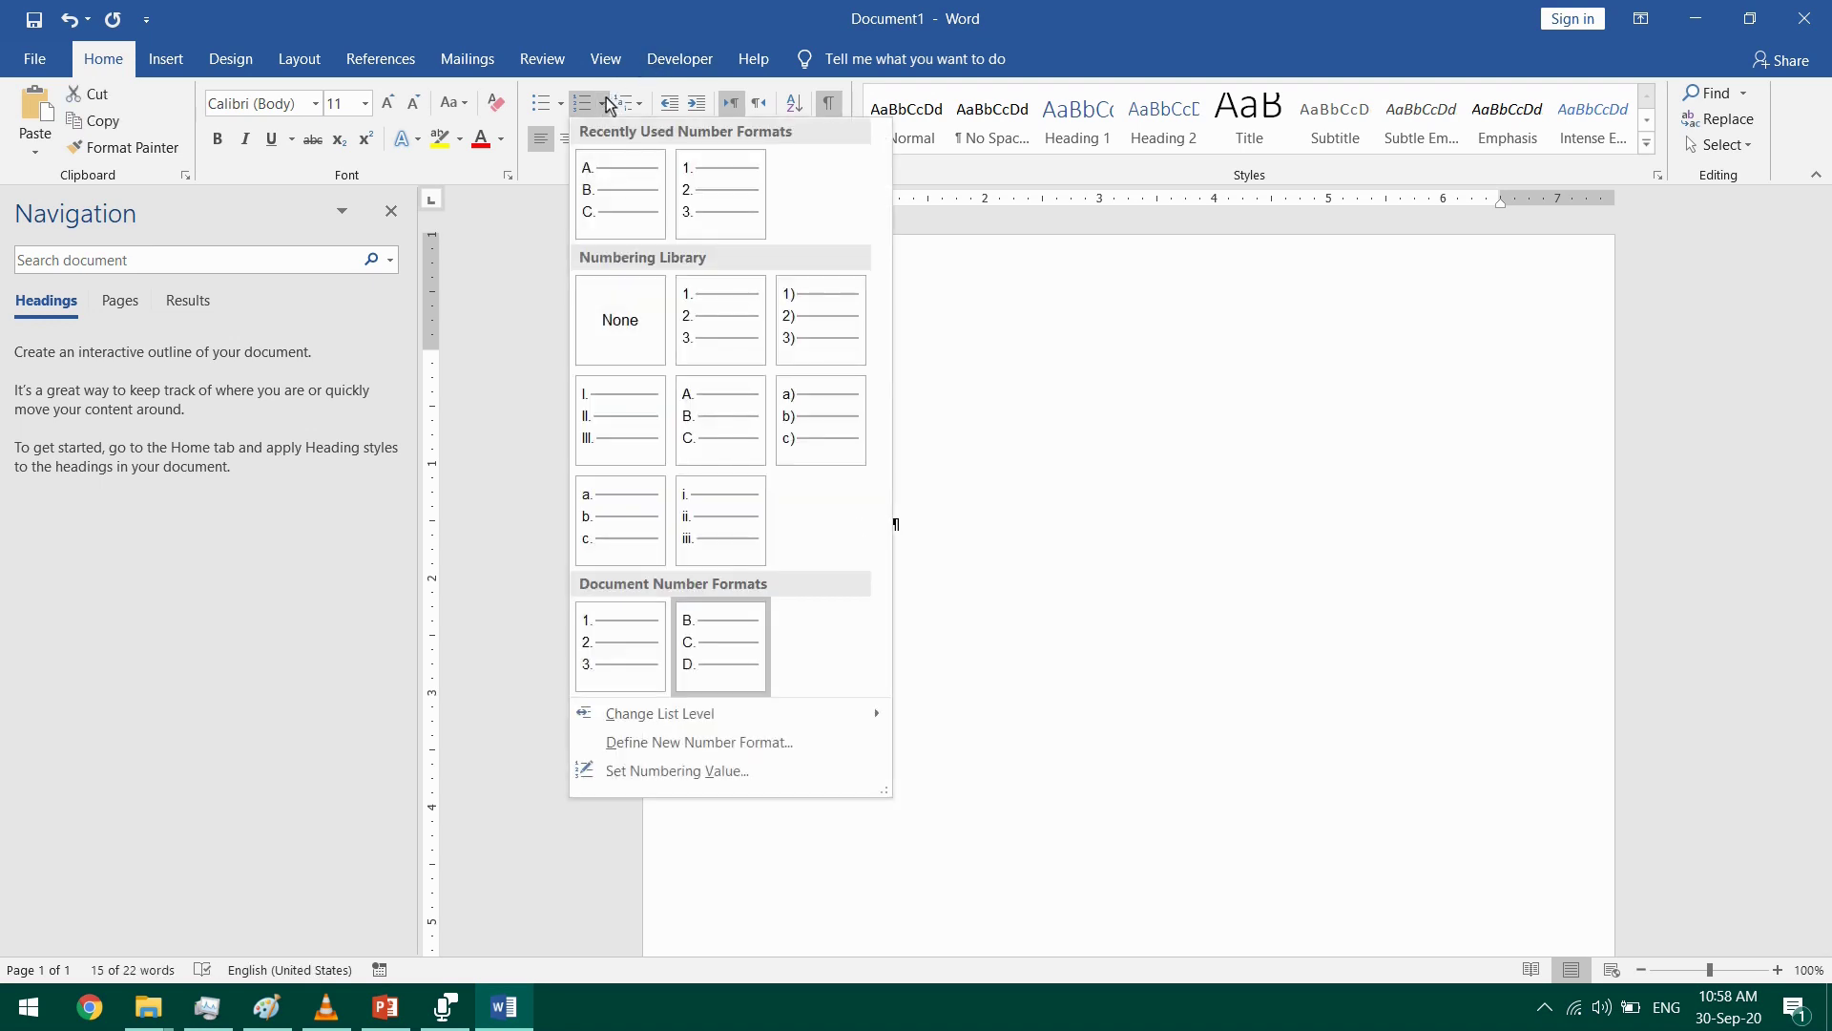
left_click(616, 444)
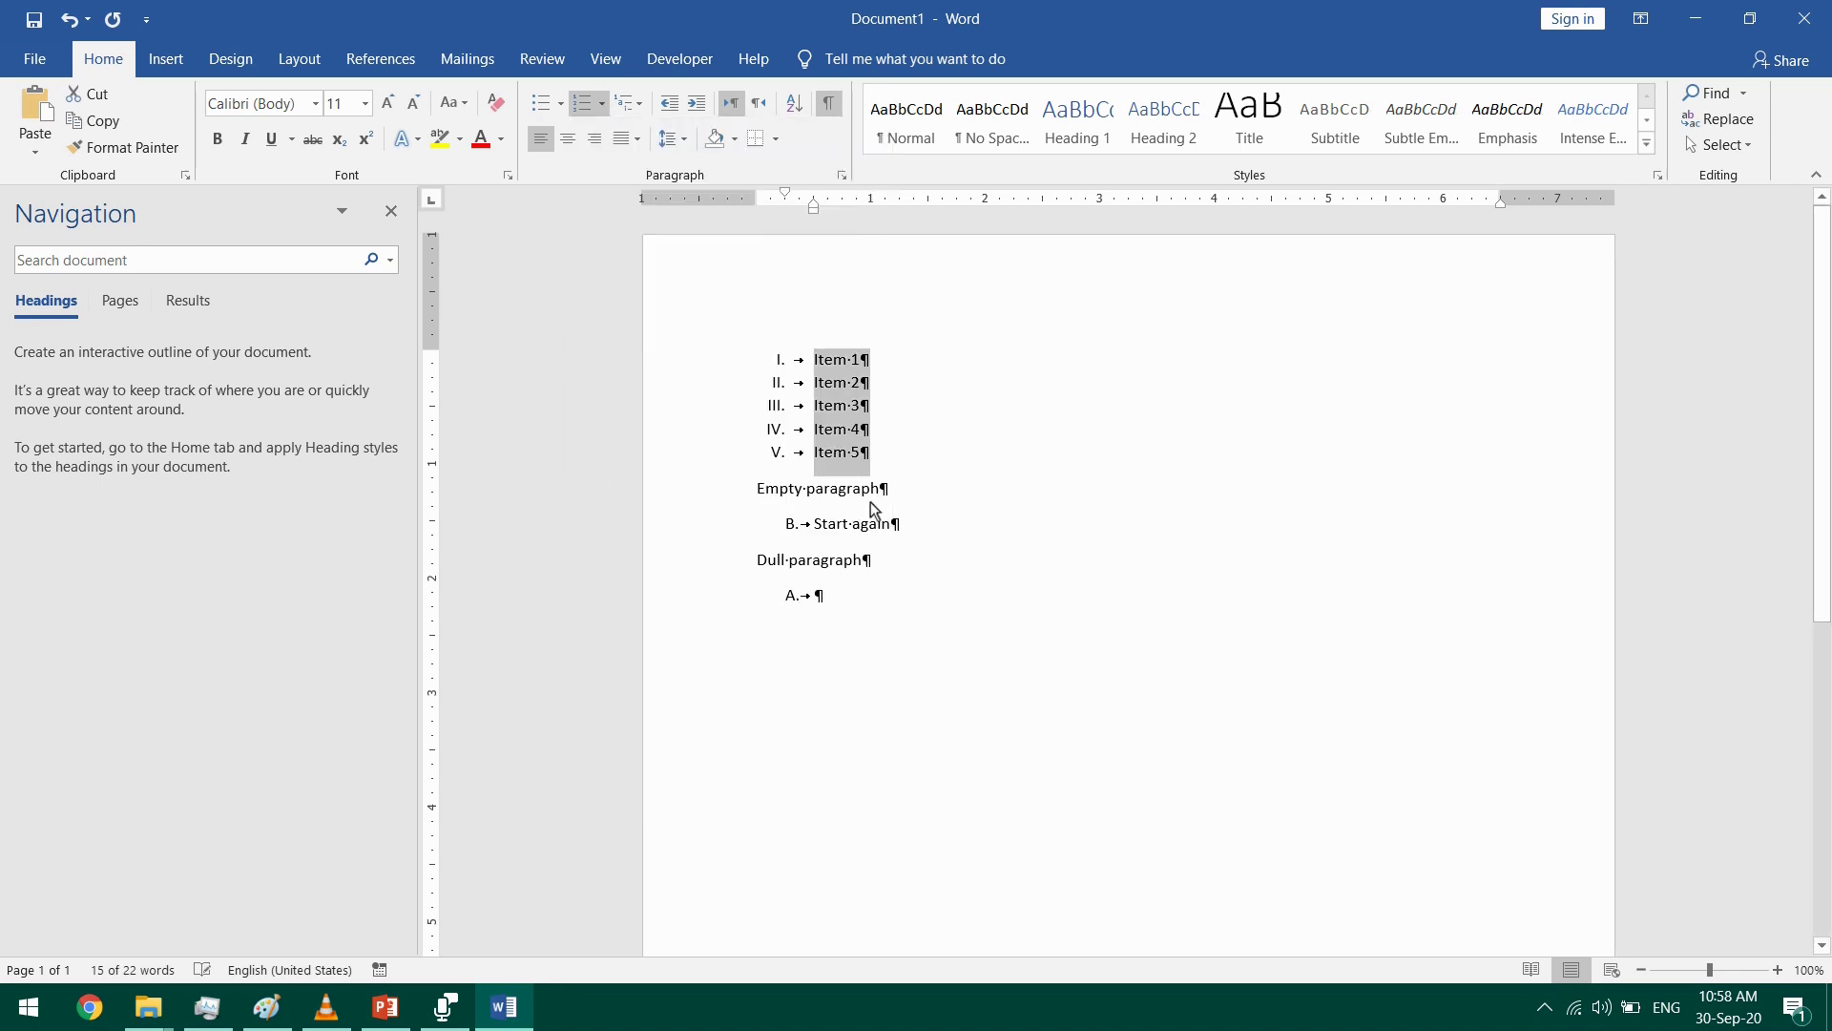
- Delete all content above the last empty numbered item and switch that item to uppercase Roman numeral numbering
left_click(878, 609, "shift")
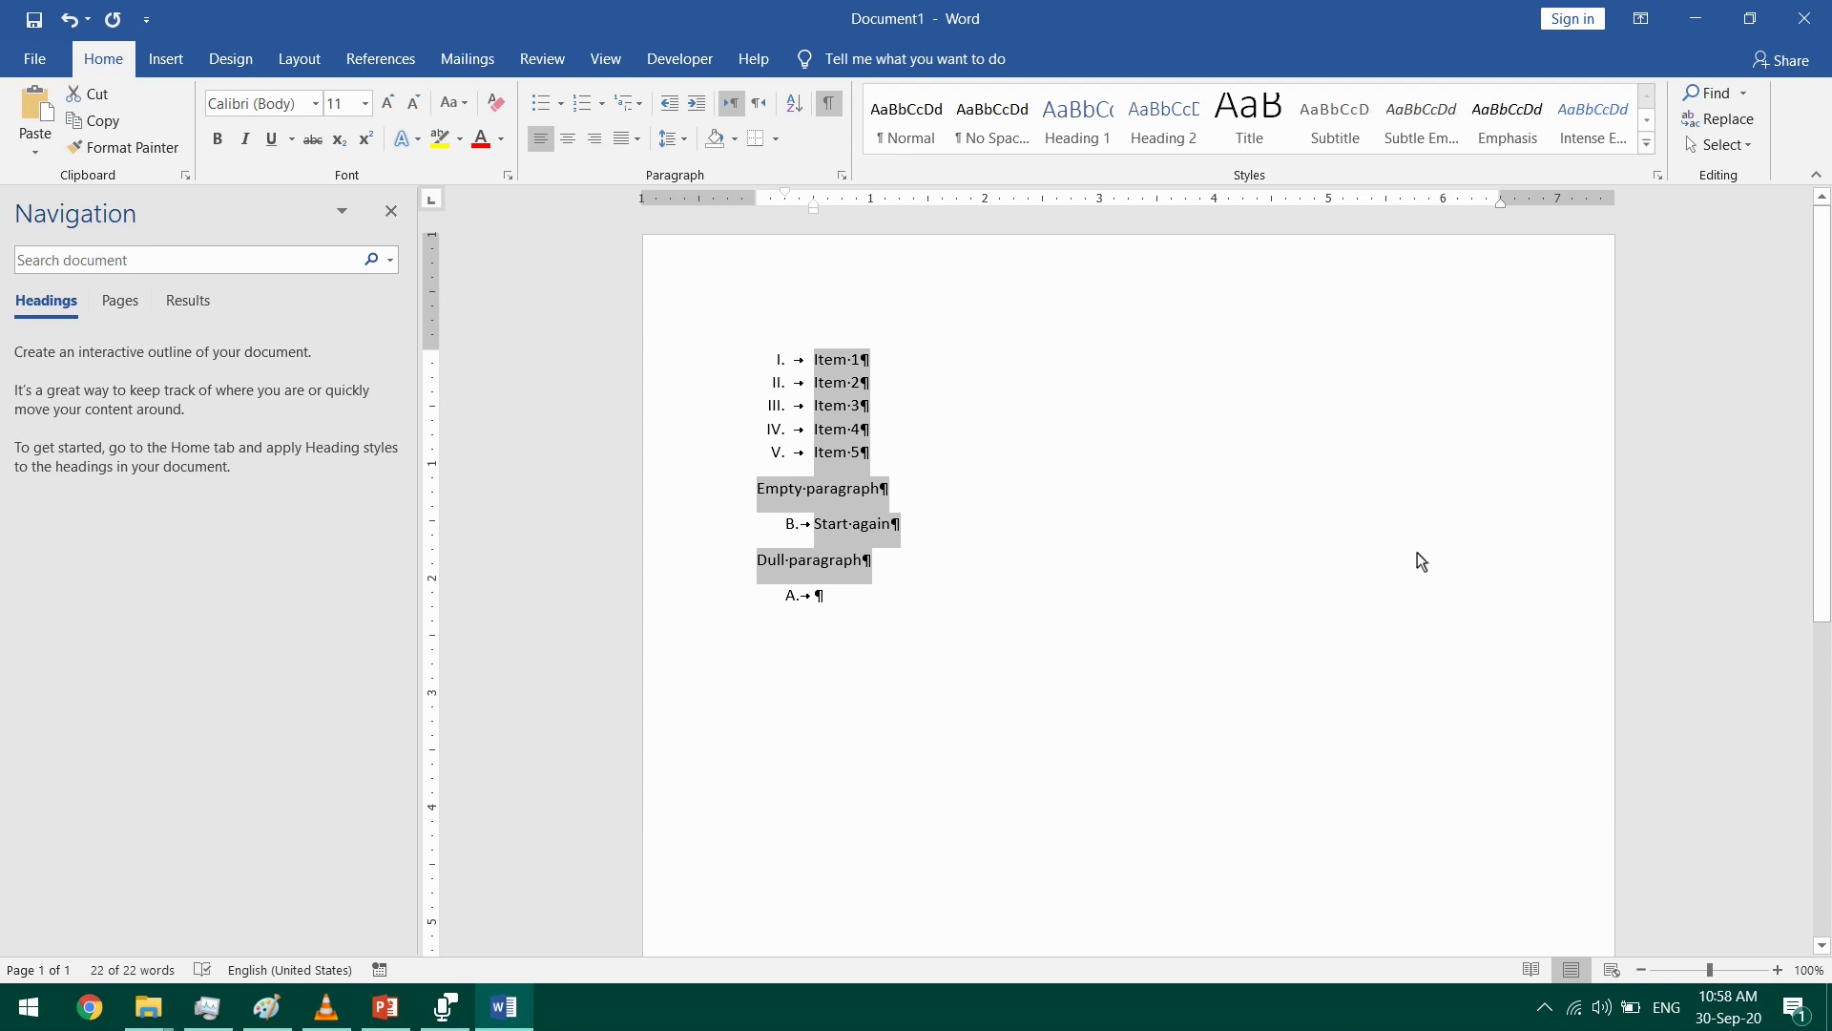
key("Delete")
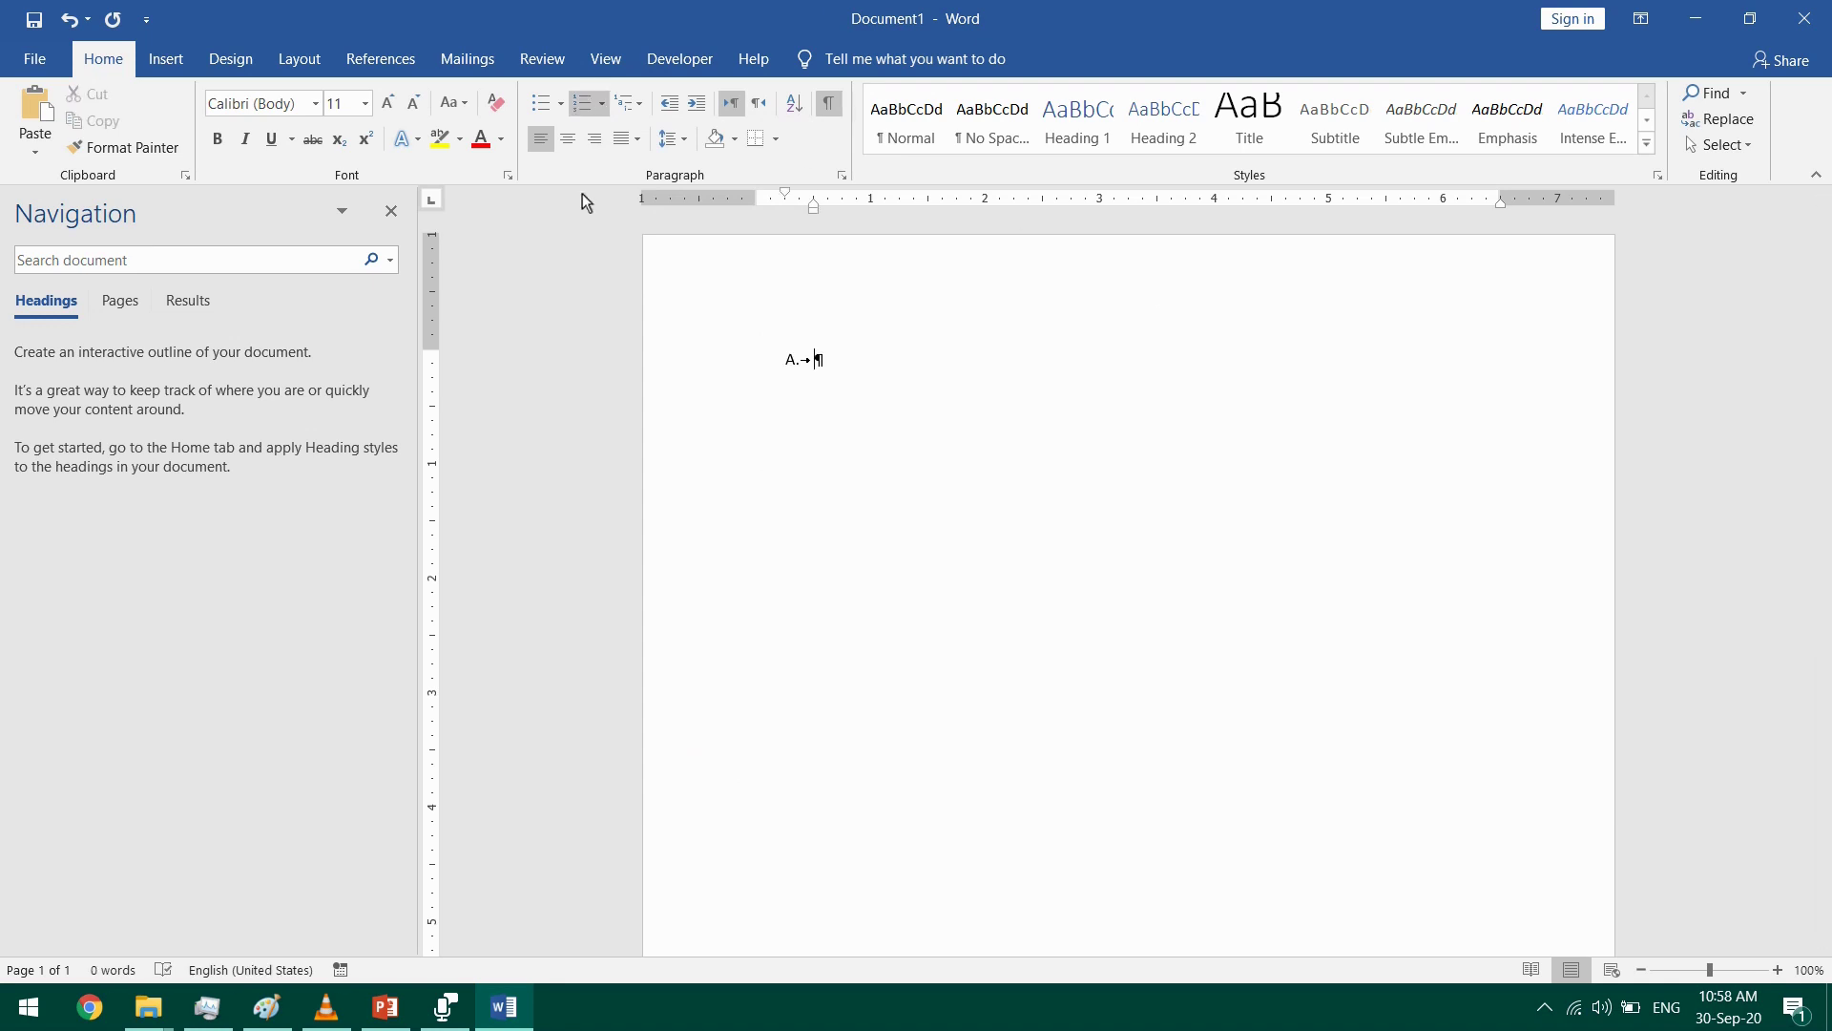
left_click(603, 105)
left_click(634, 439)
- Enter the three list items "Microsoft Word", "Microsoft PowerPoint" and "Microsoft Excel"
type("Micr")
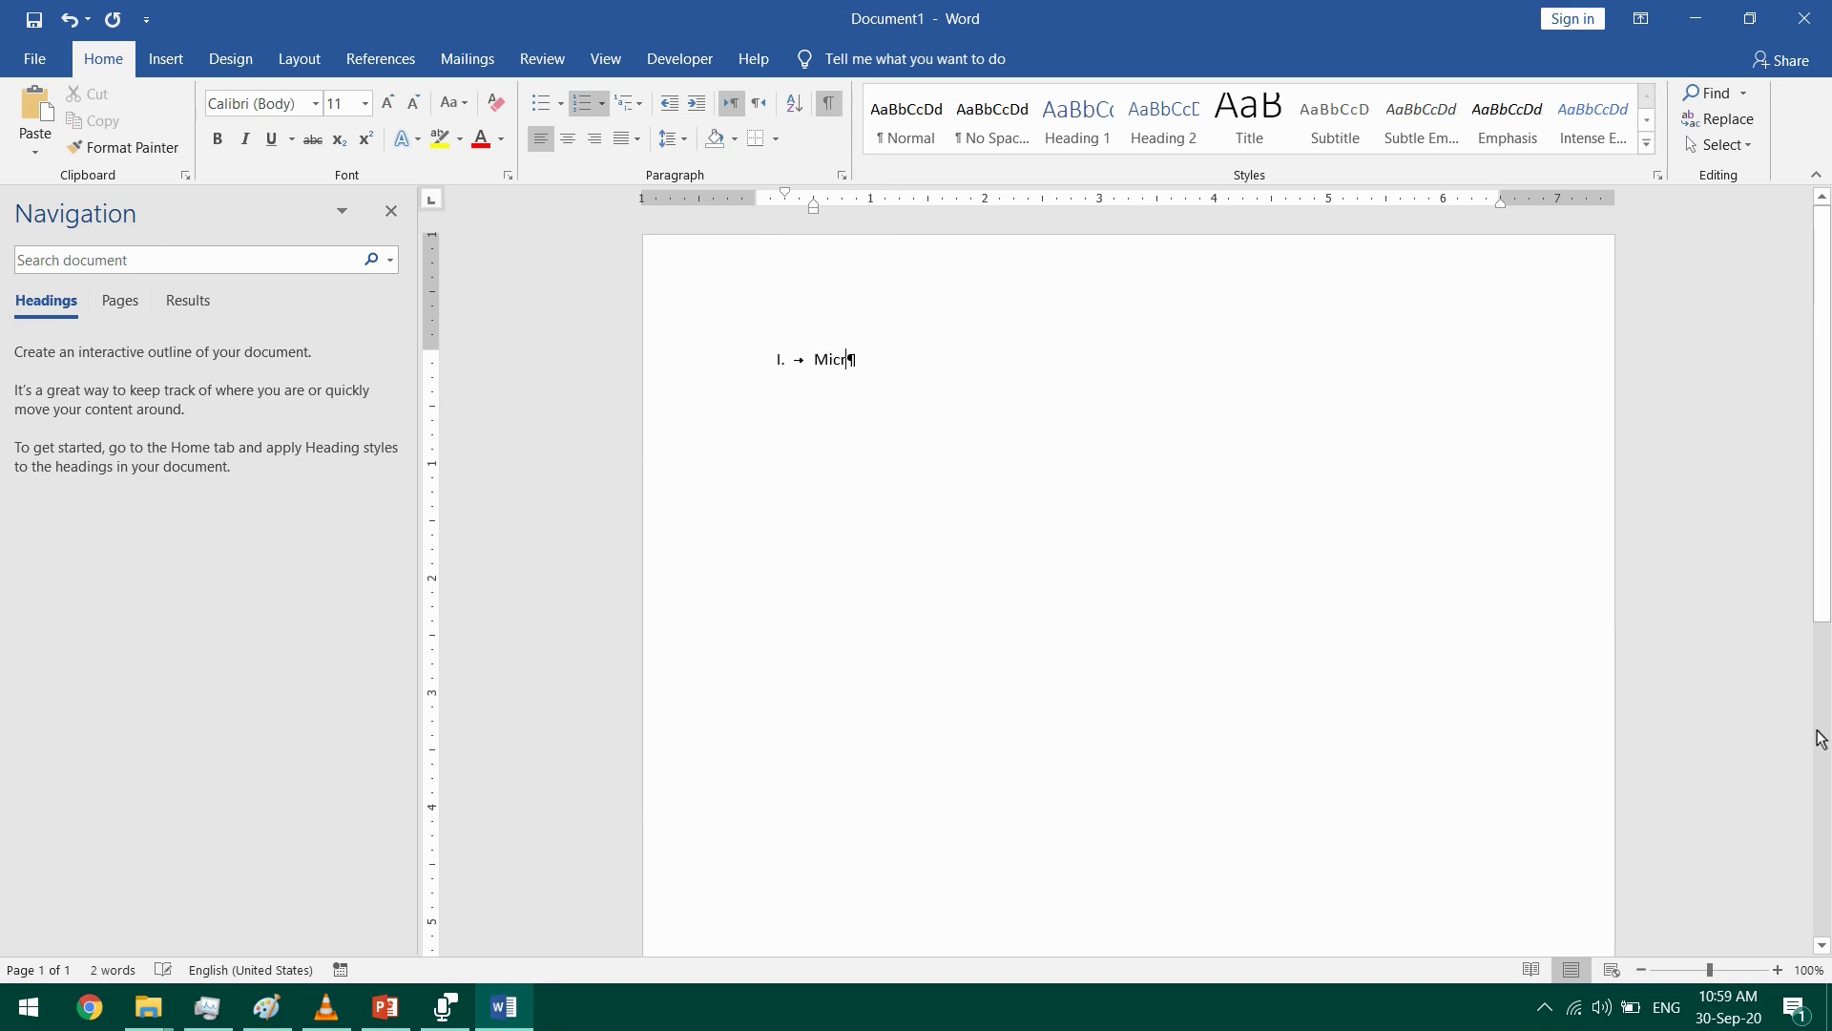
type("osoft Word")
key("Return")
type("Microsoft ")
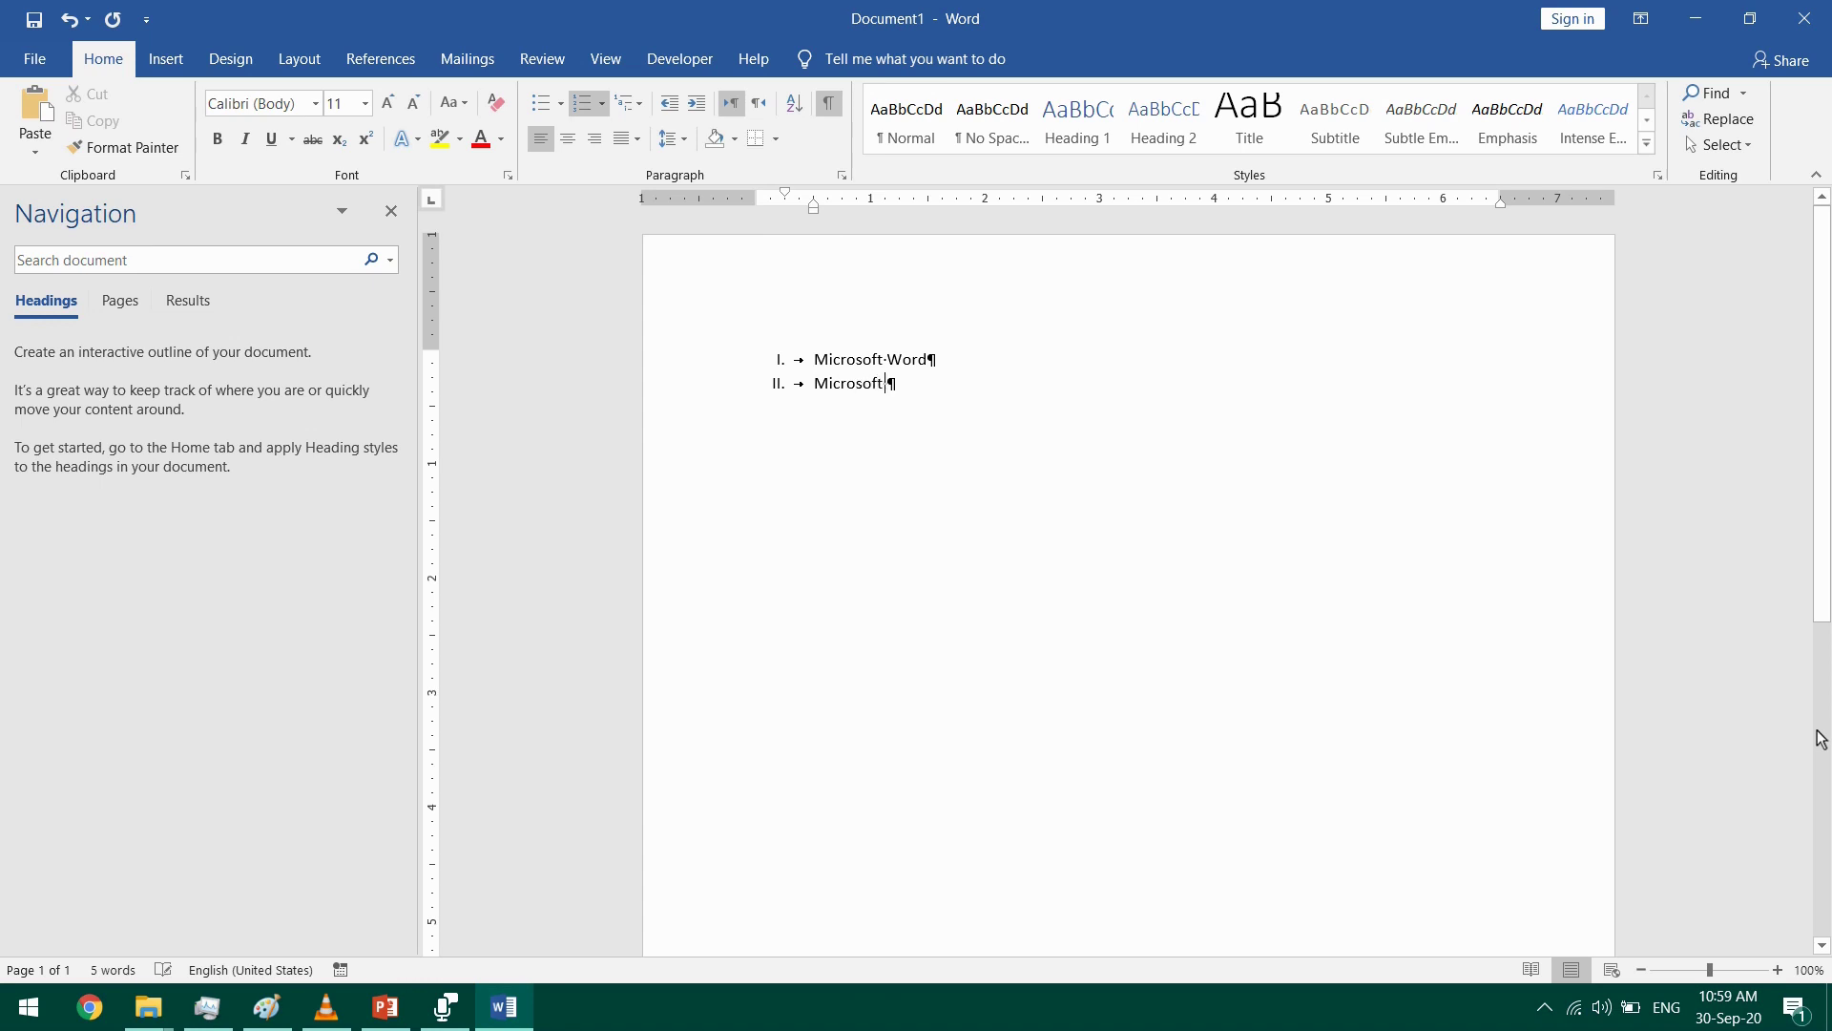
type("PowerPoint")
key("Return")
type("Microsoft Excel")
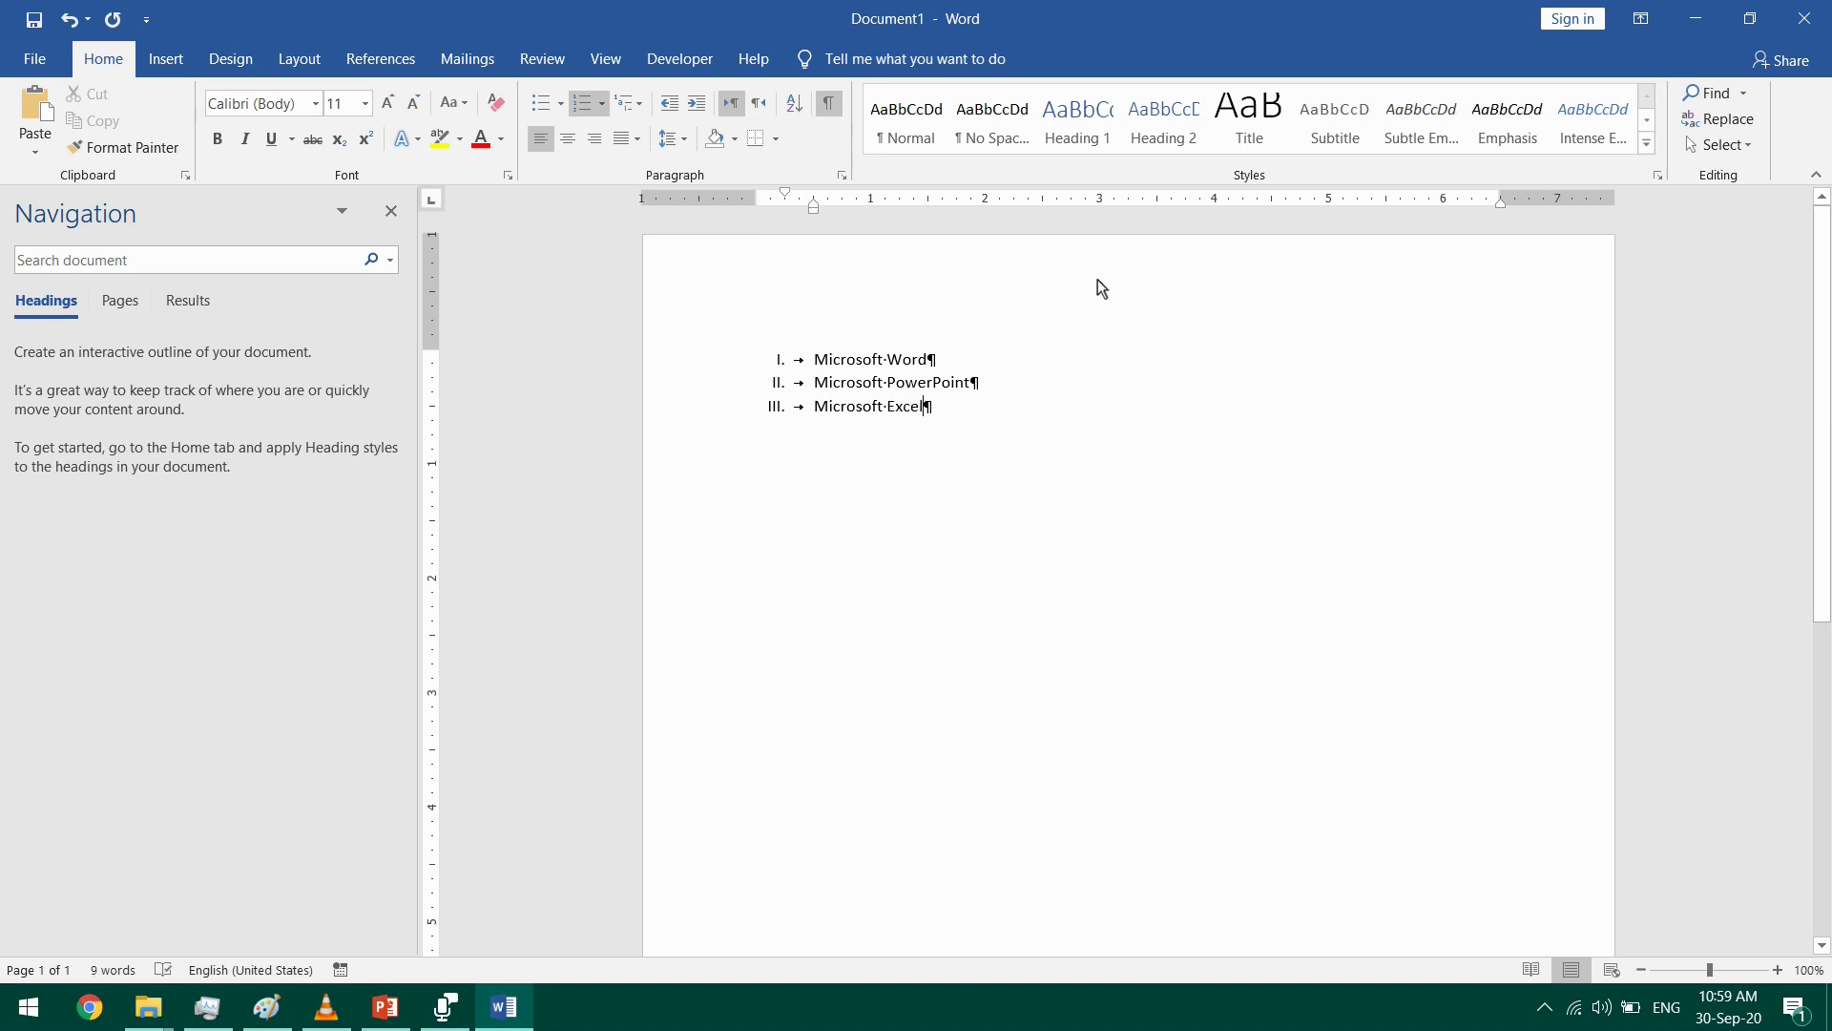
- Insert the second-level item "Character formatting" beneath the Microsoft Word item
key("Up")
key("Up")
key("Return")
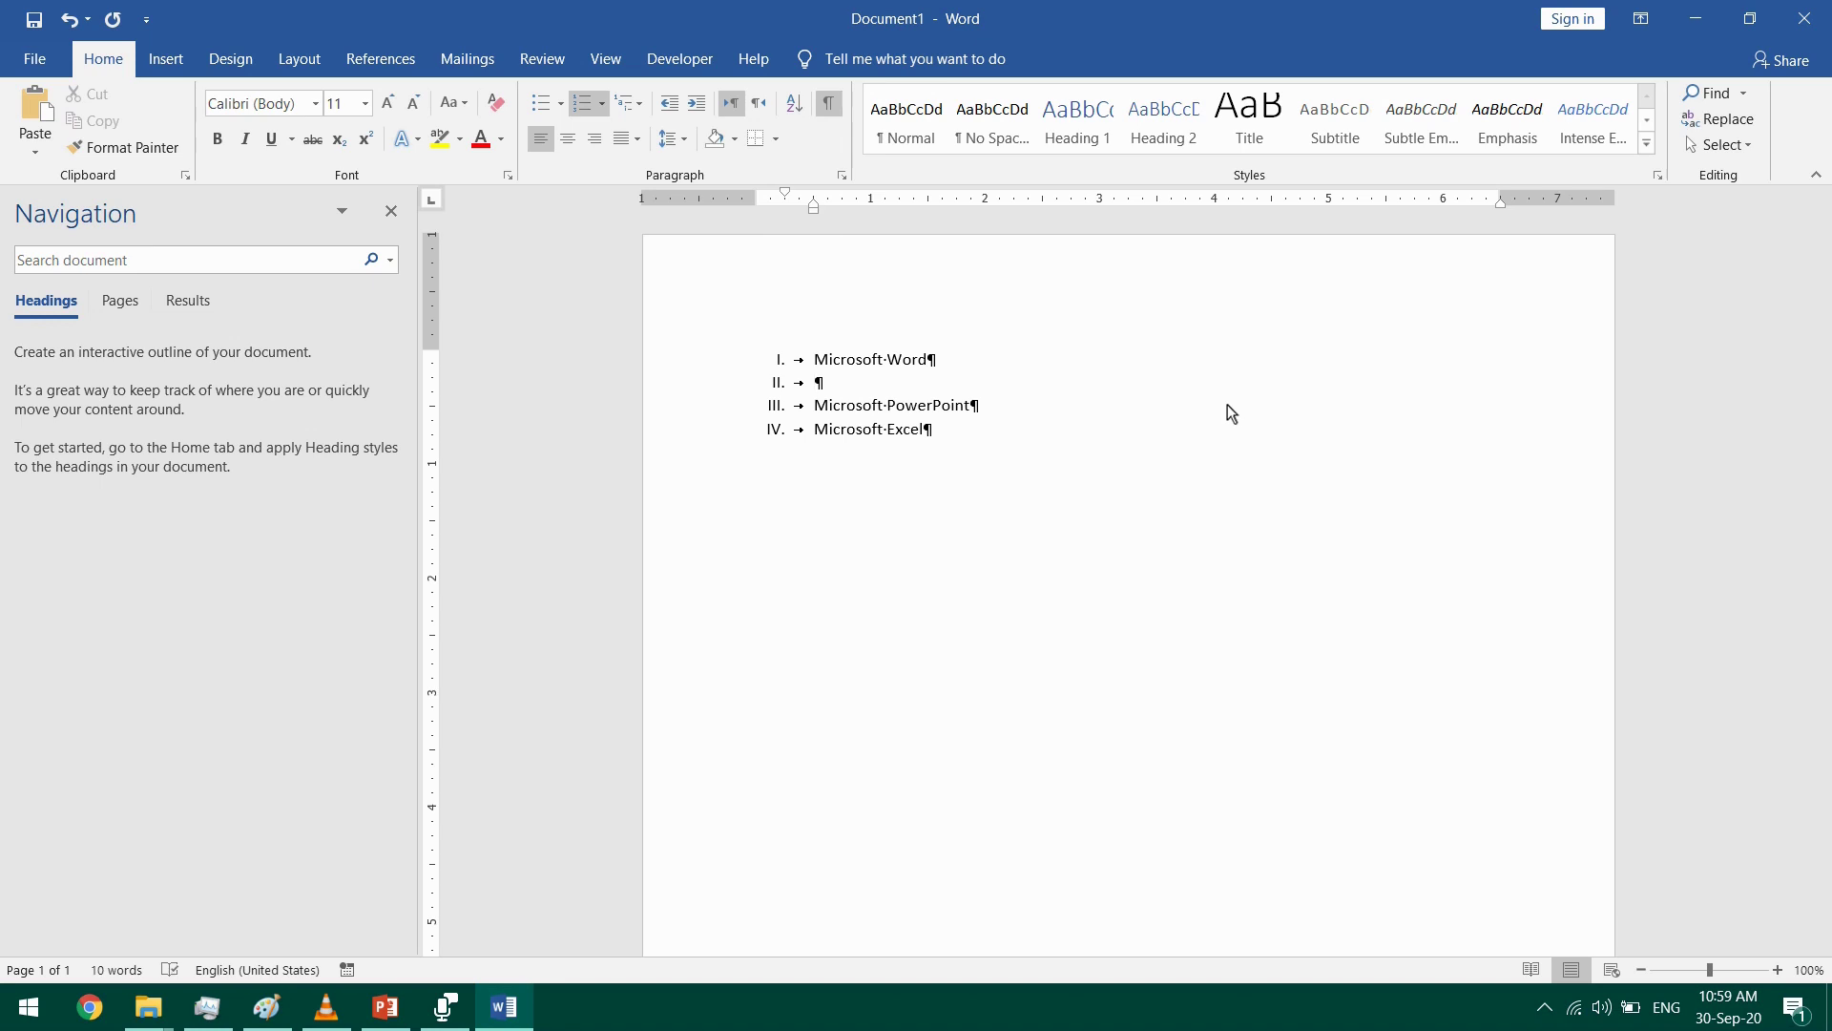
key("Tab")
key("shift+Tab")
key("Tab")
type("Character formatting")
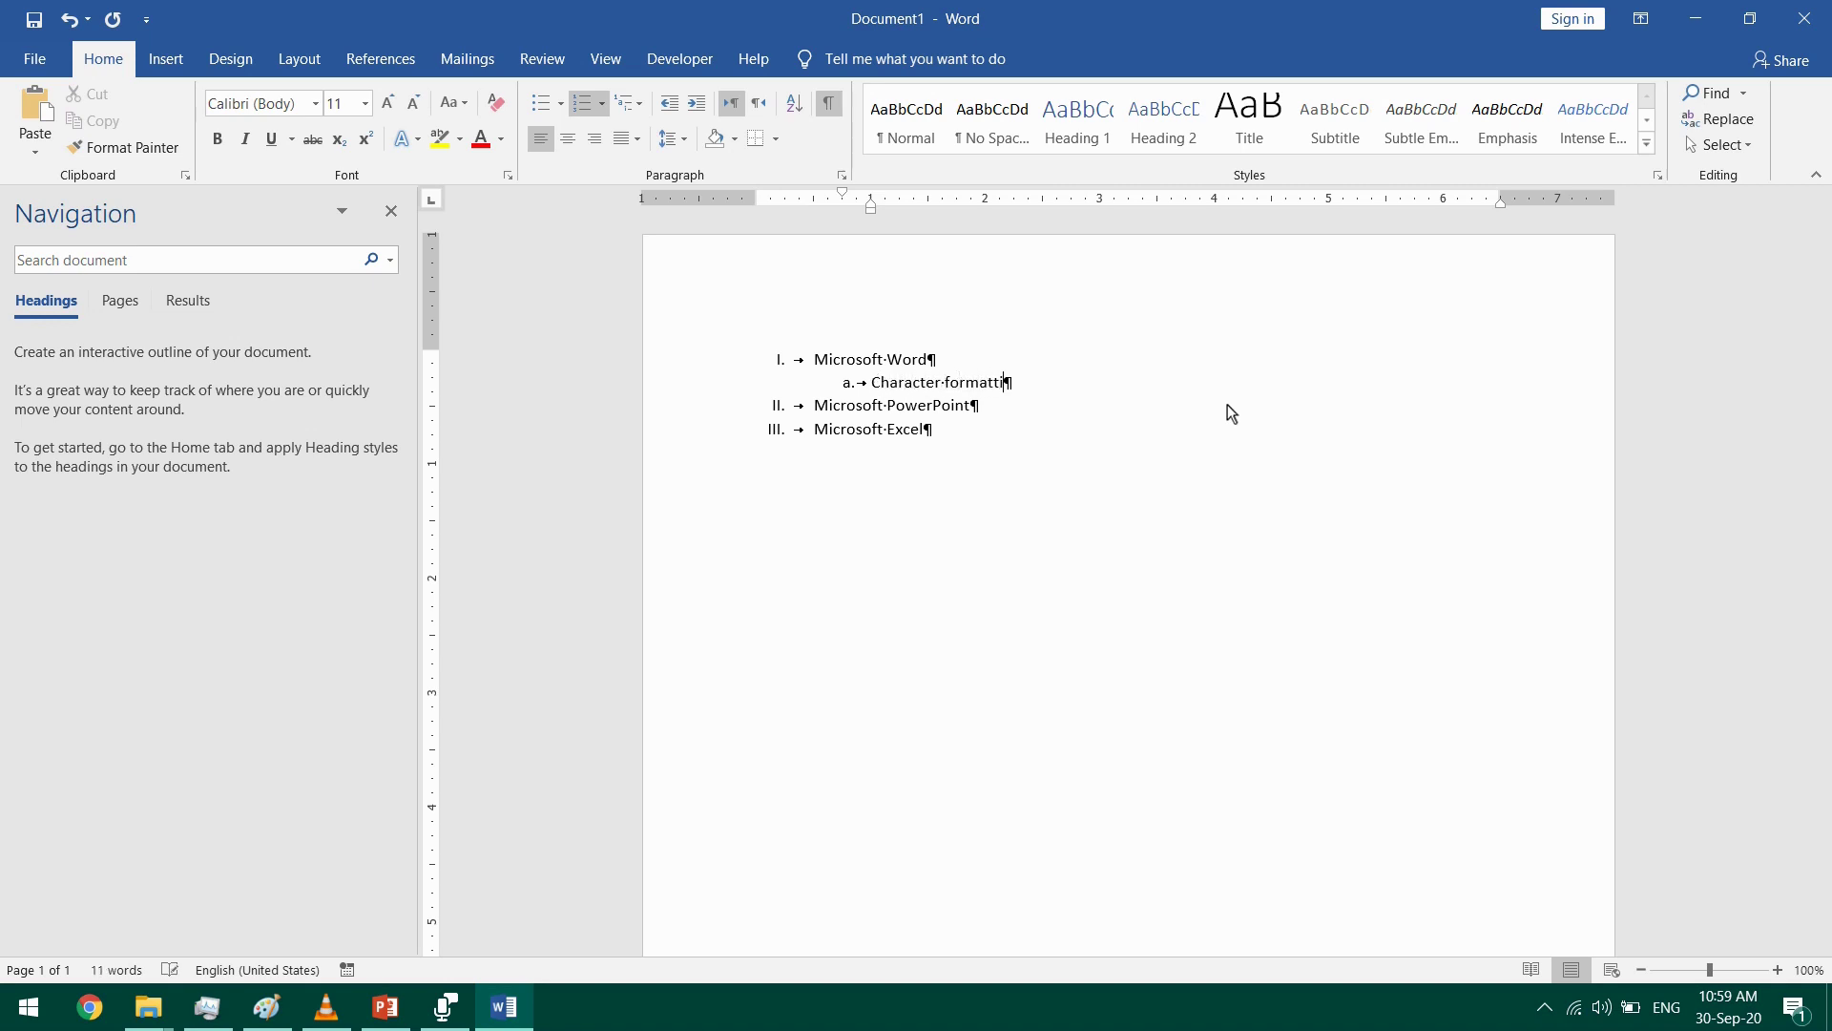
- Add the second-level items "Paragraph formatting" and "Lists" below Character formatting
key("Return")
type("Paragra")
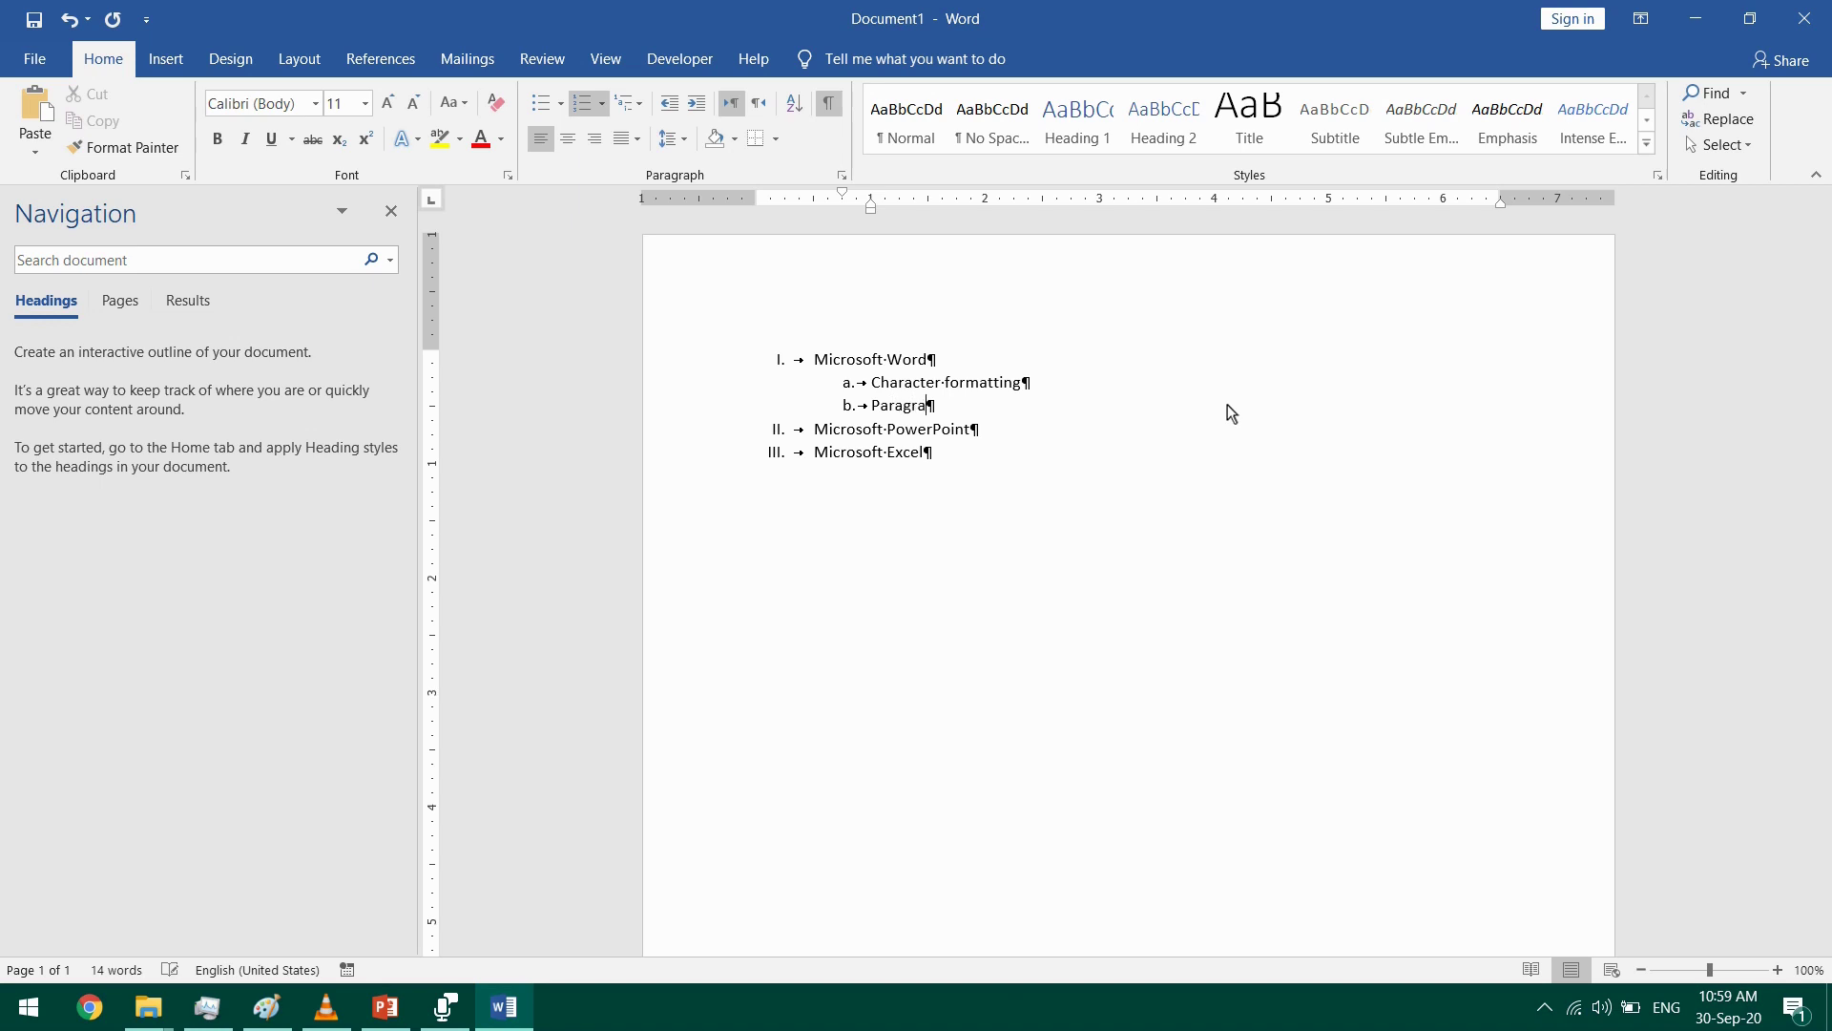
type("ph formatting")
key("Return")
type("lists")
- Add the third-level items "Bullet lists" and "Numbered lists" beneath Lists
key("Return")
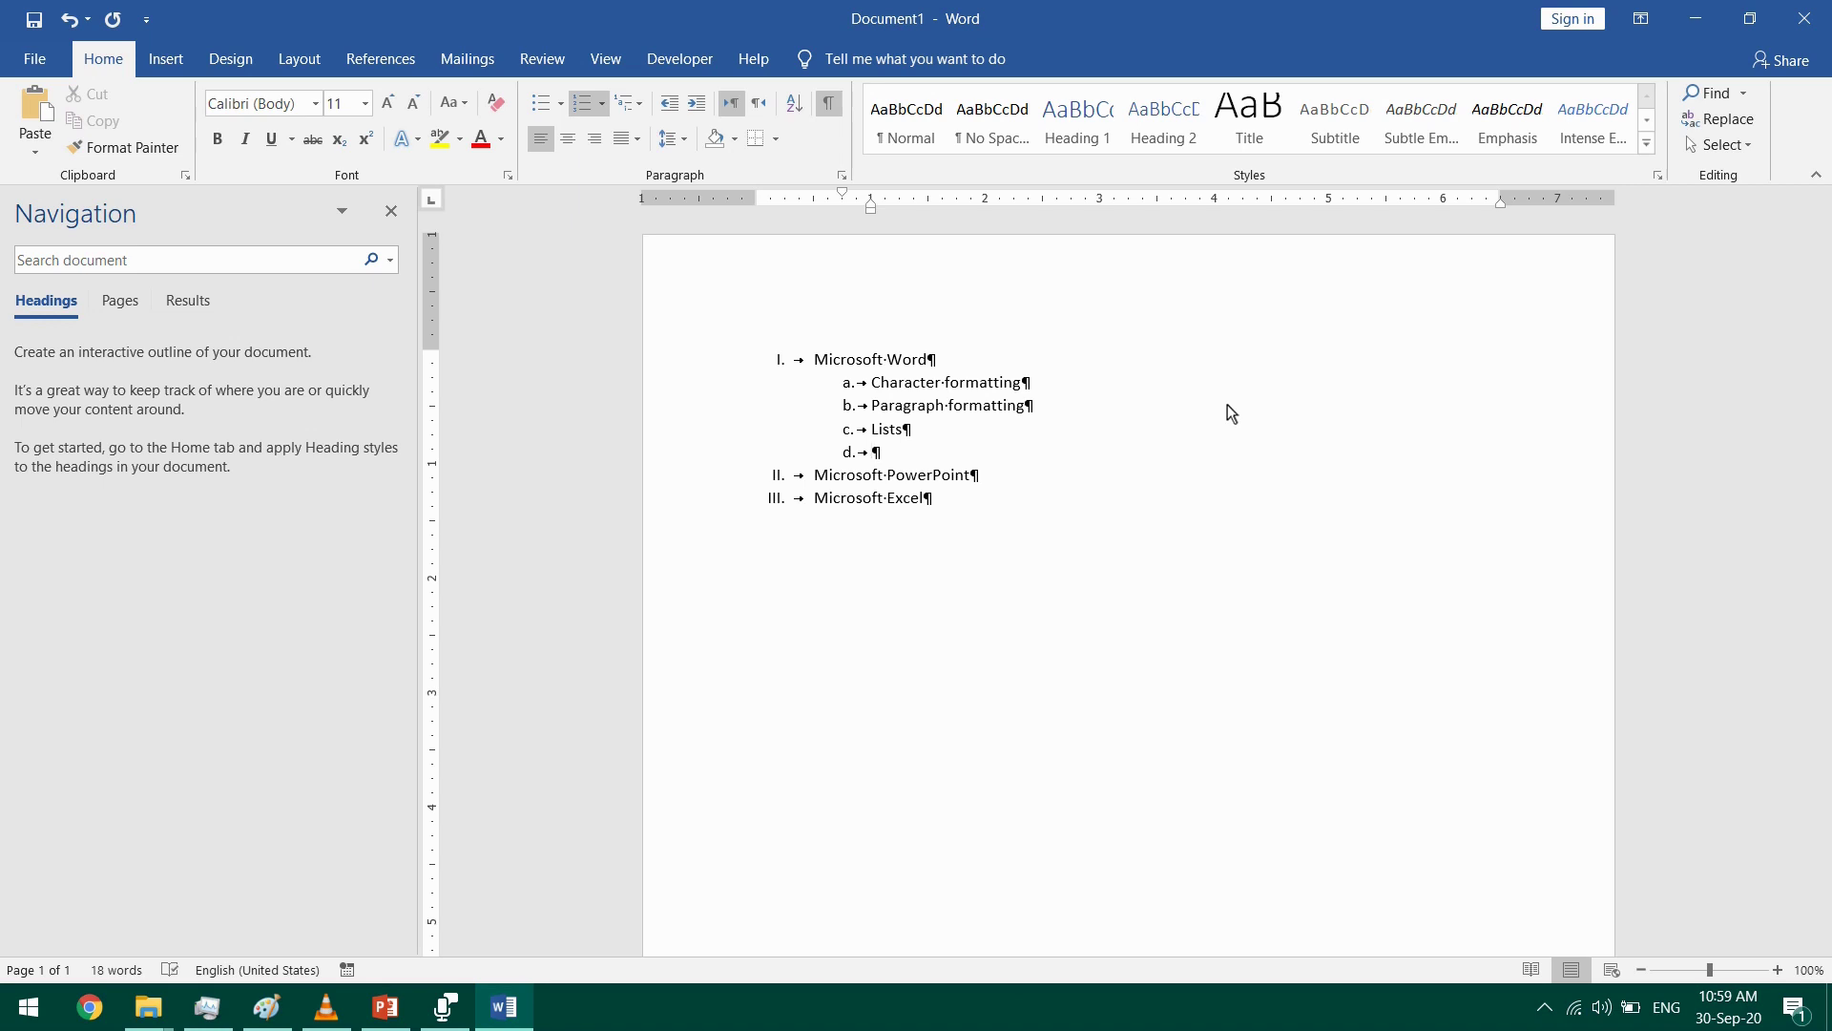
key("Tab")
type("Bullet lists")
key("Return")
type("Numbered lists")
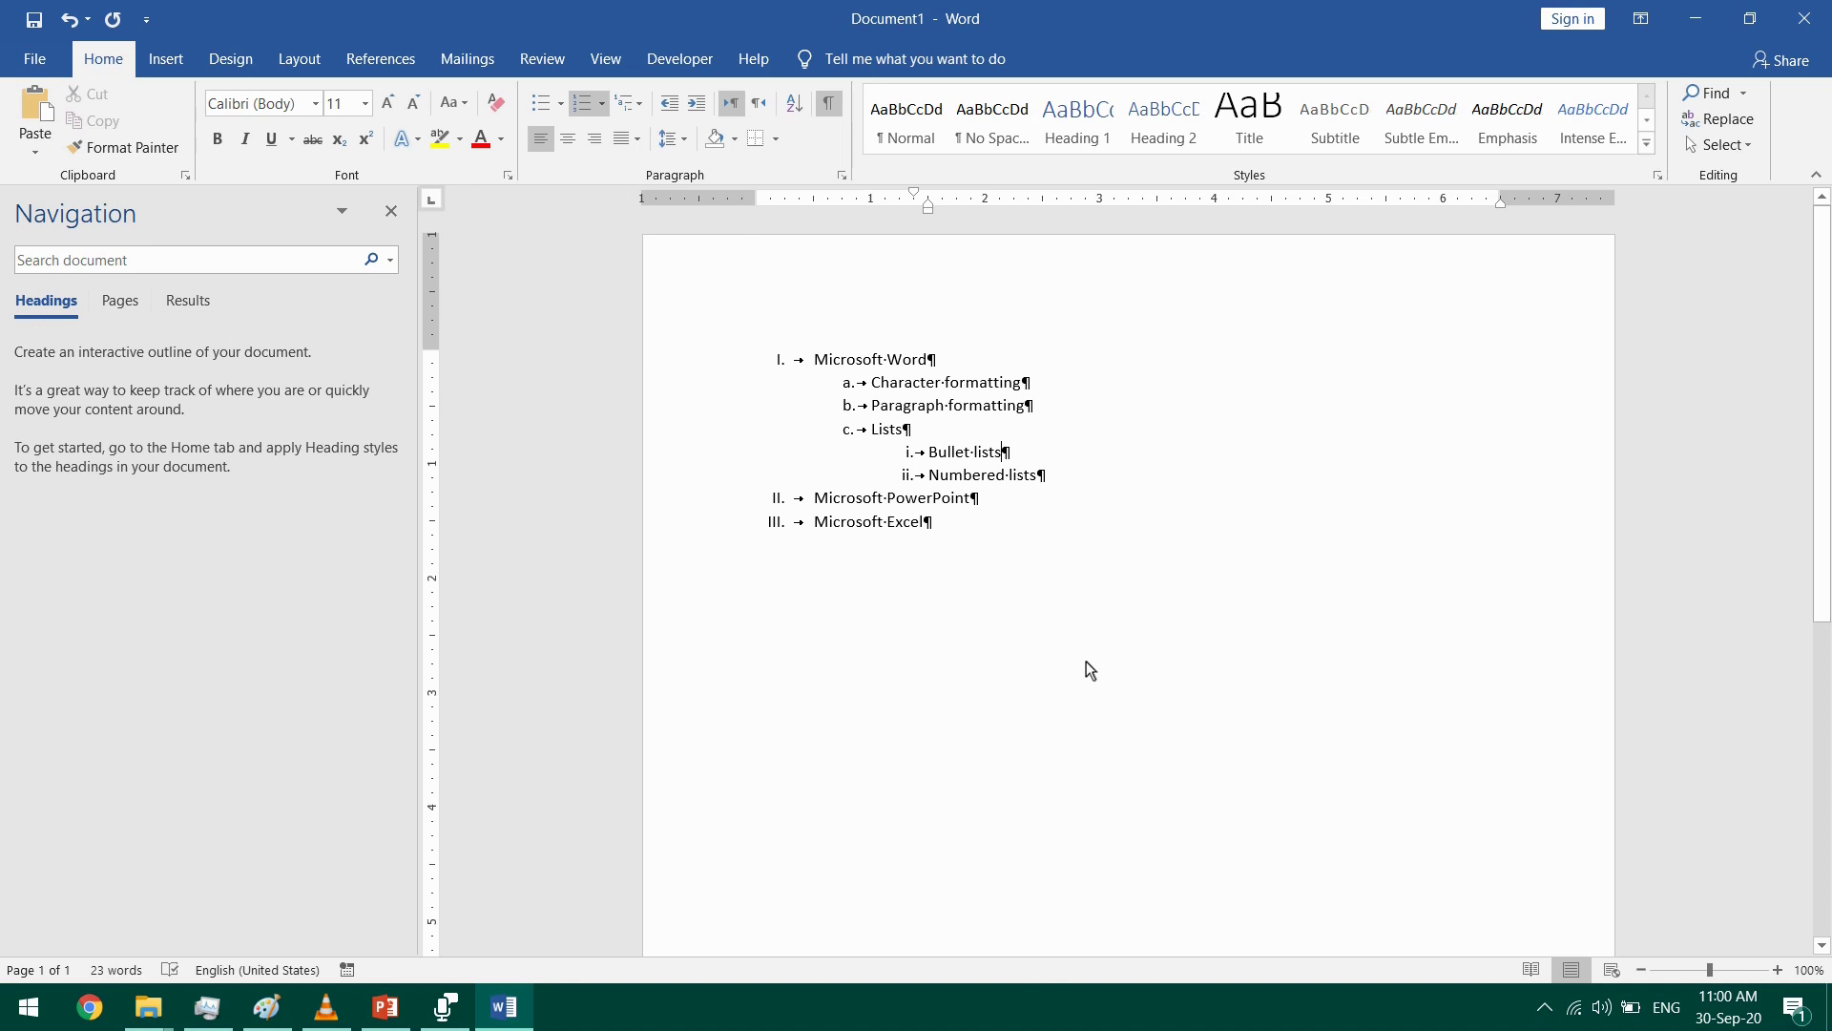
- Select the entire list and reapply its current I., a., i. multilevel format
key("ctrl+a")
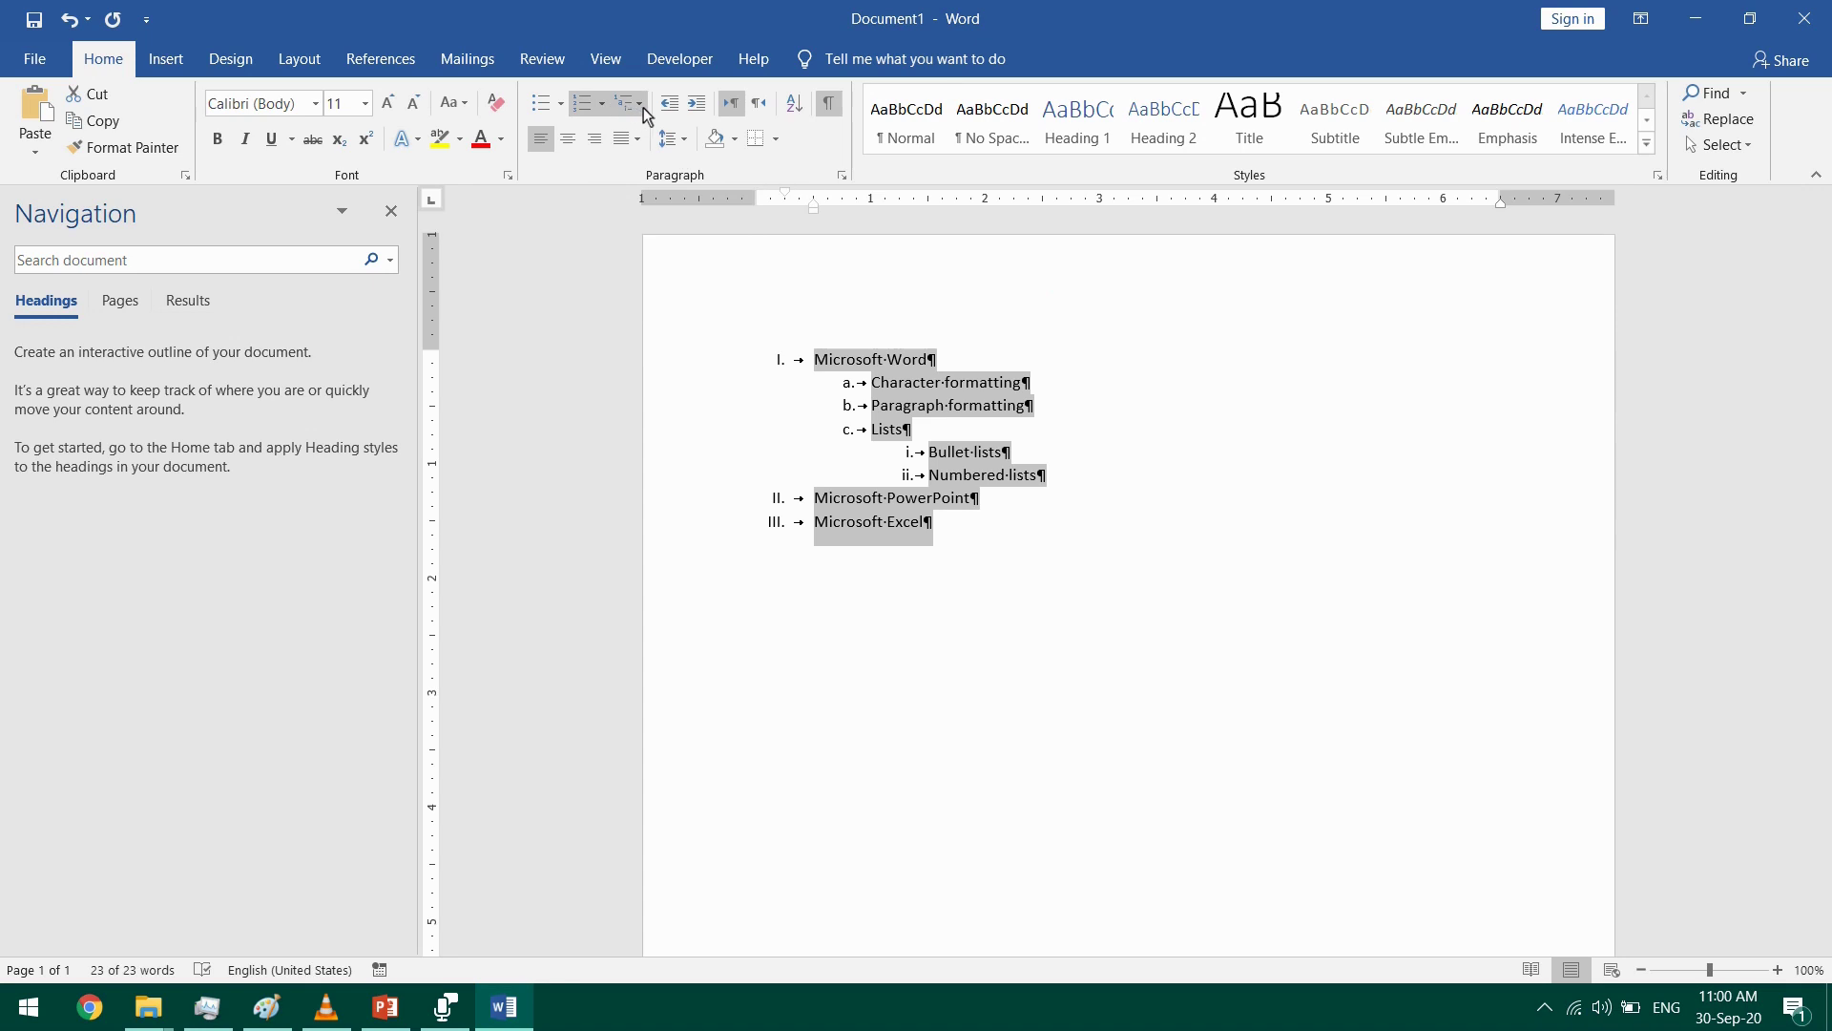
left_click(642, 107)
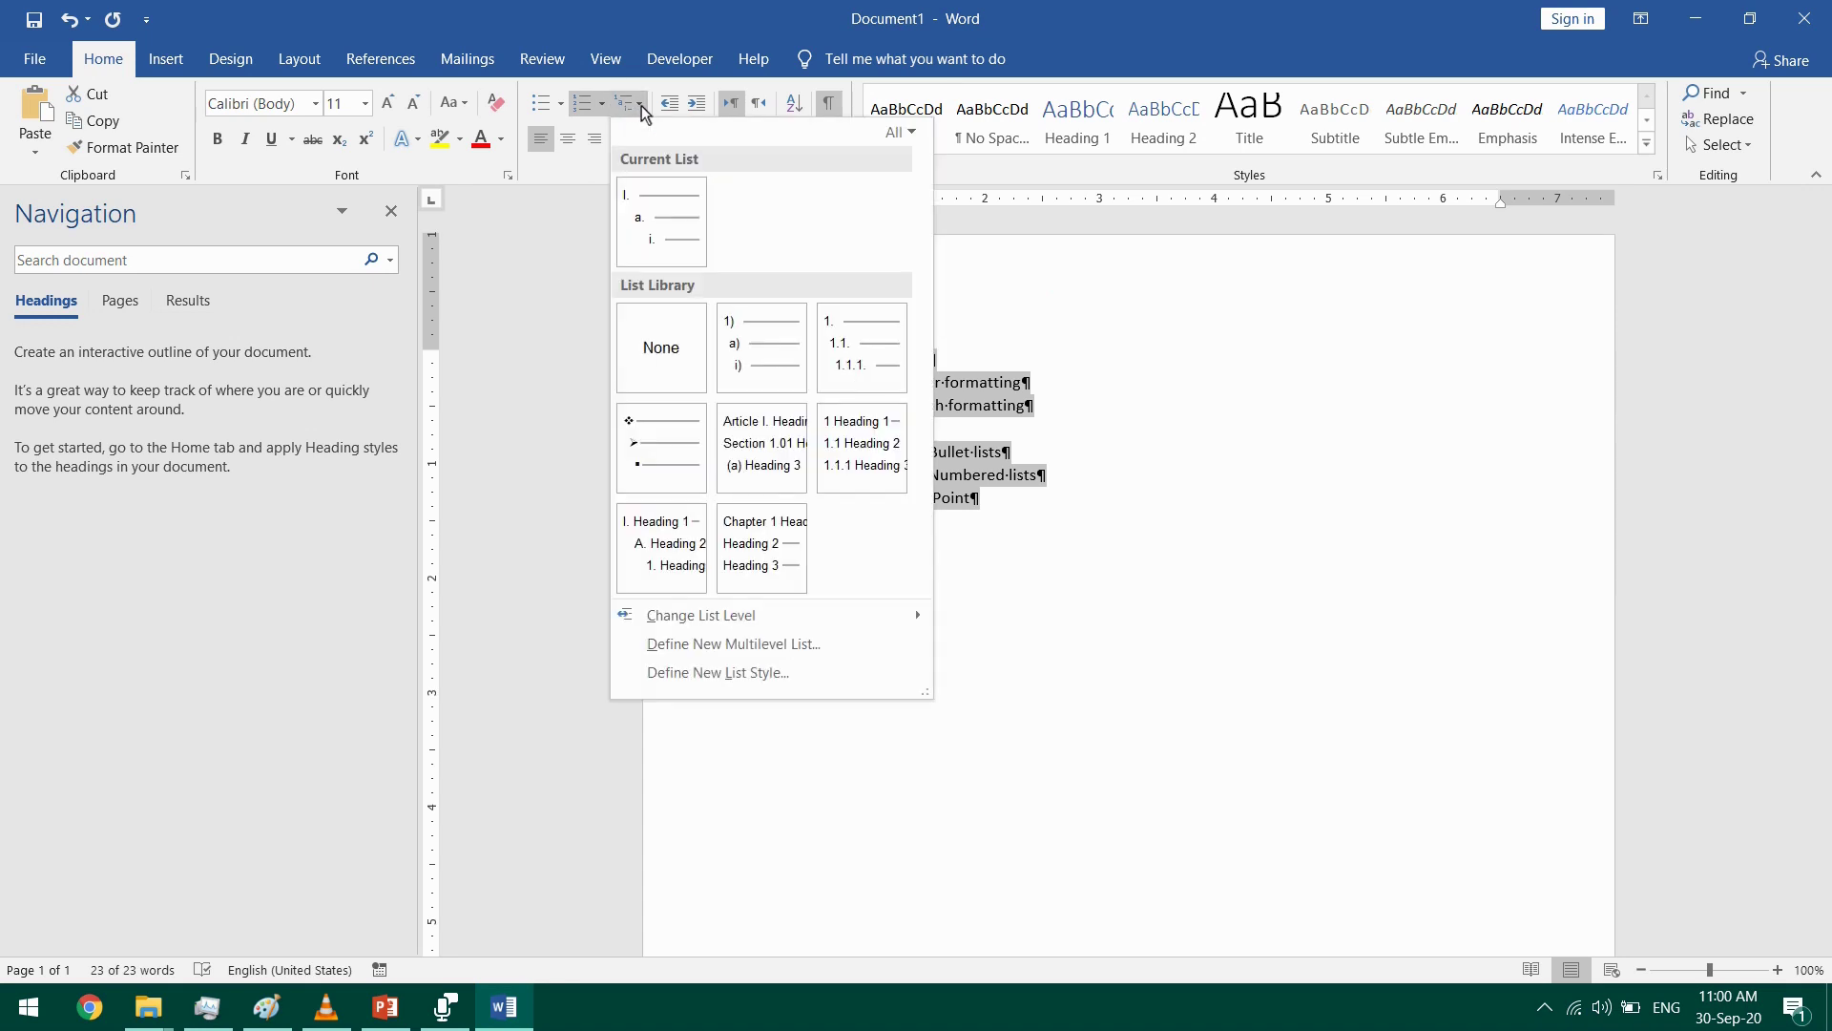
mouse_move(681, 257)
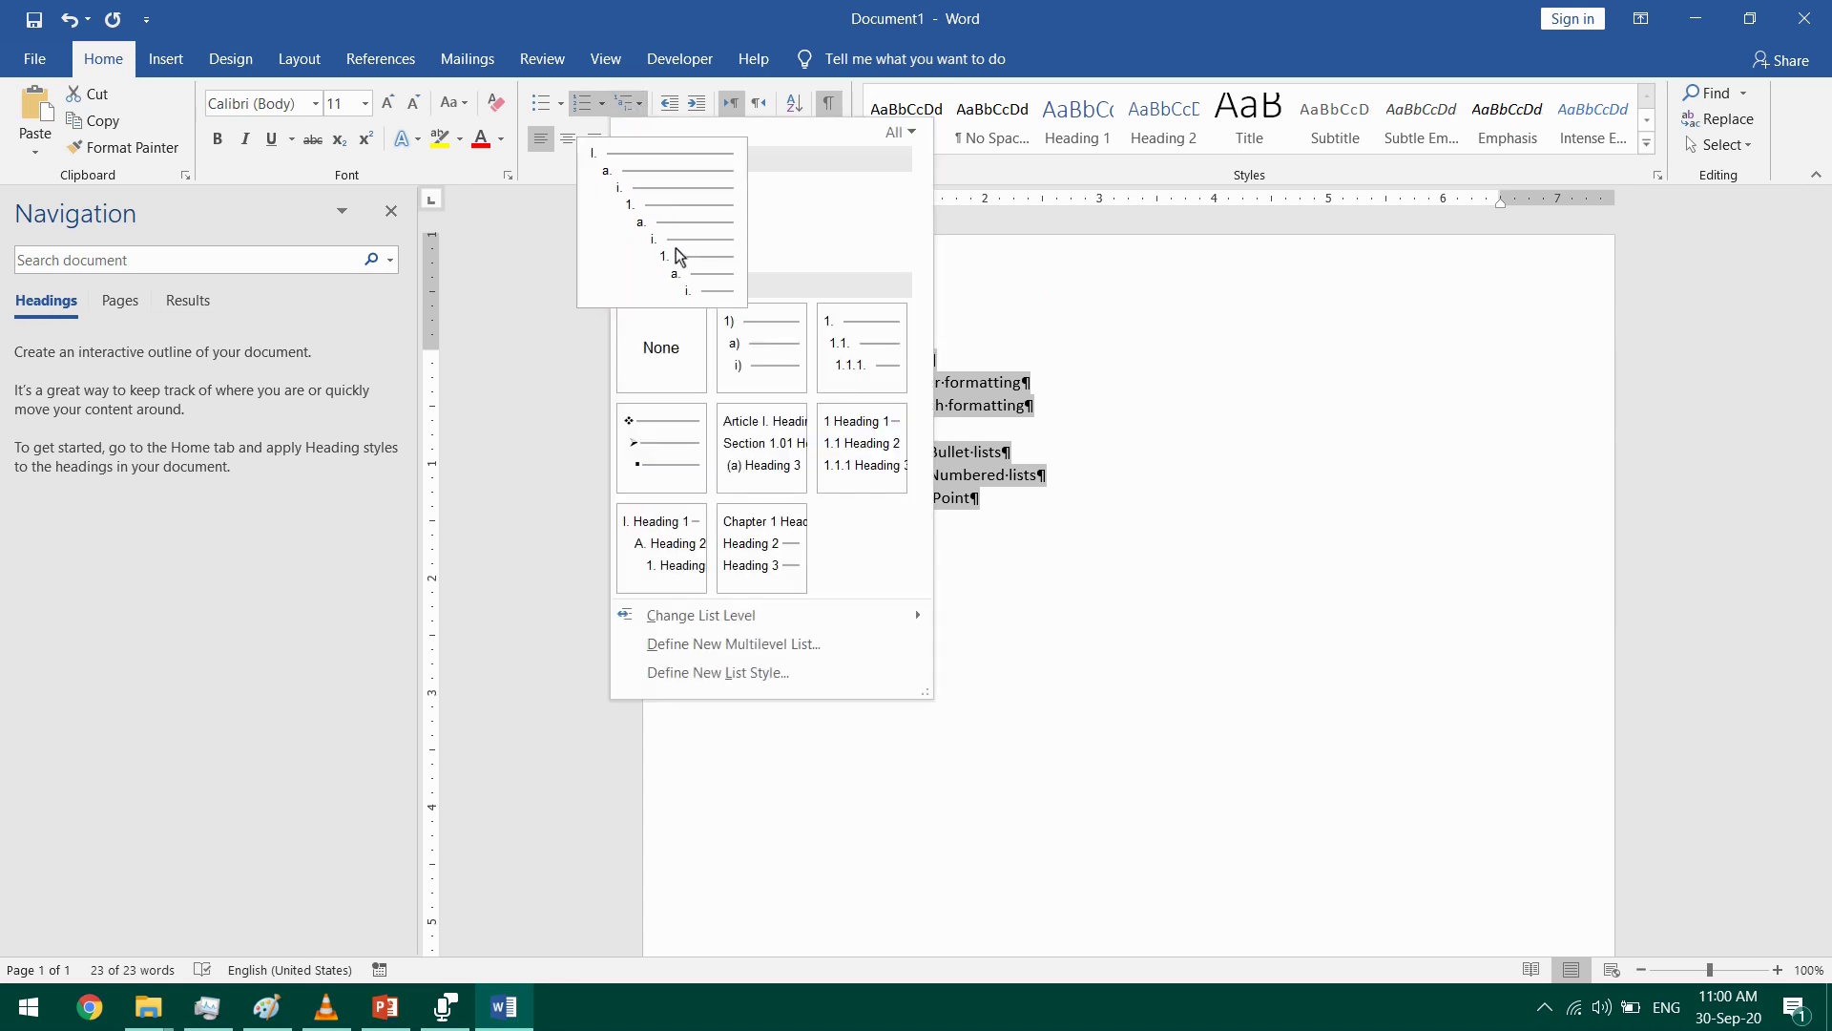
left_click(681, 258)
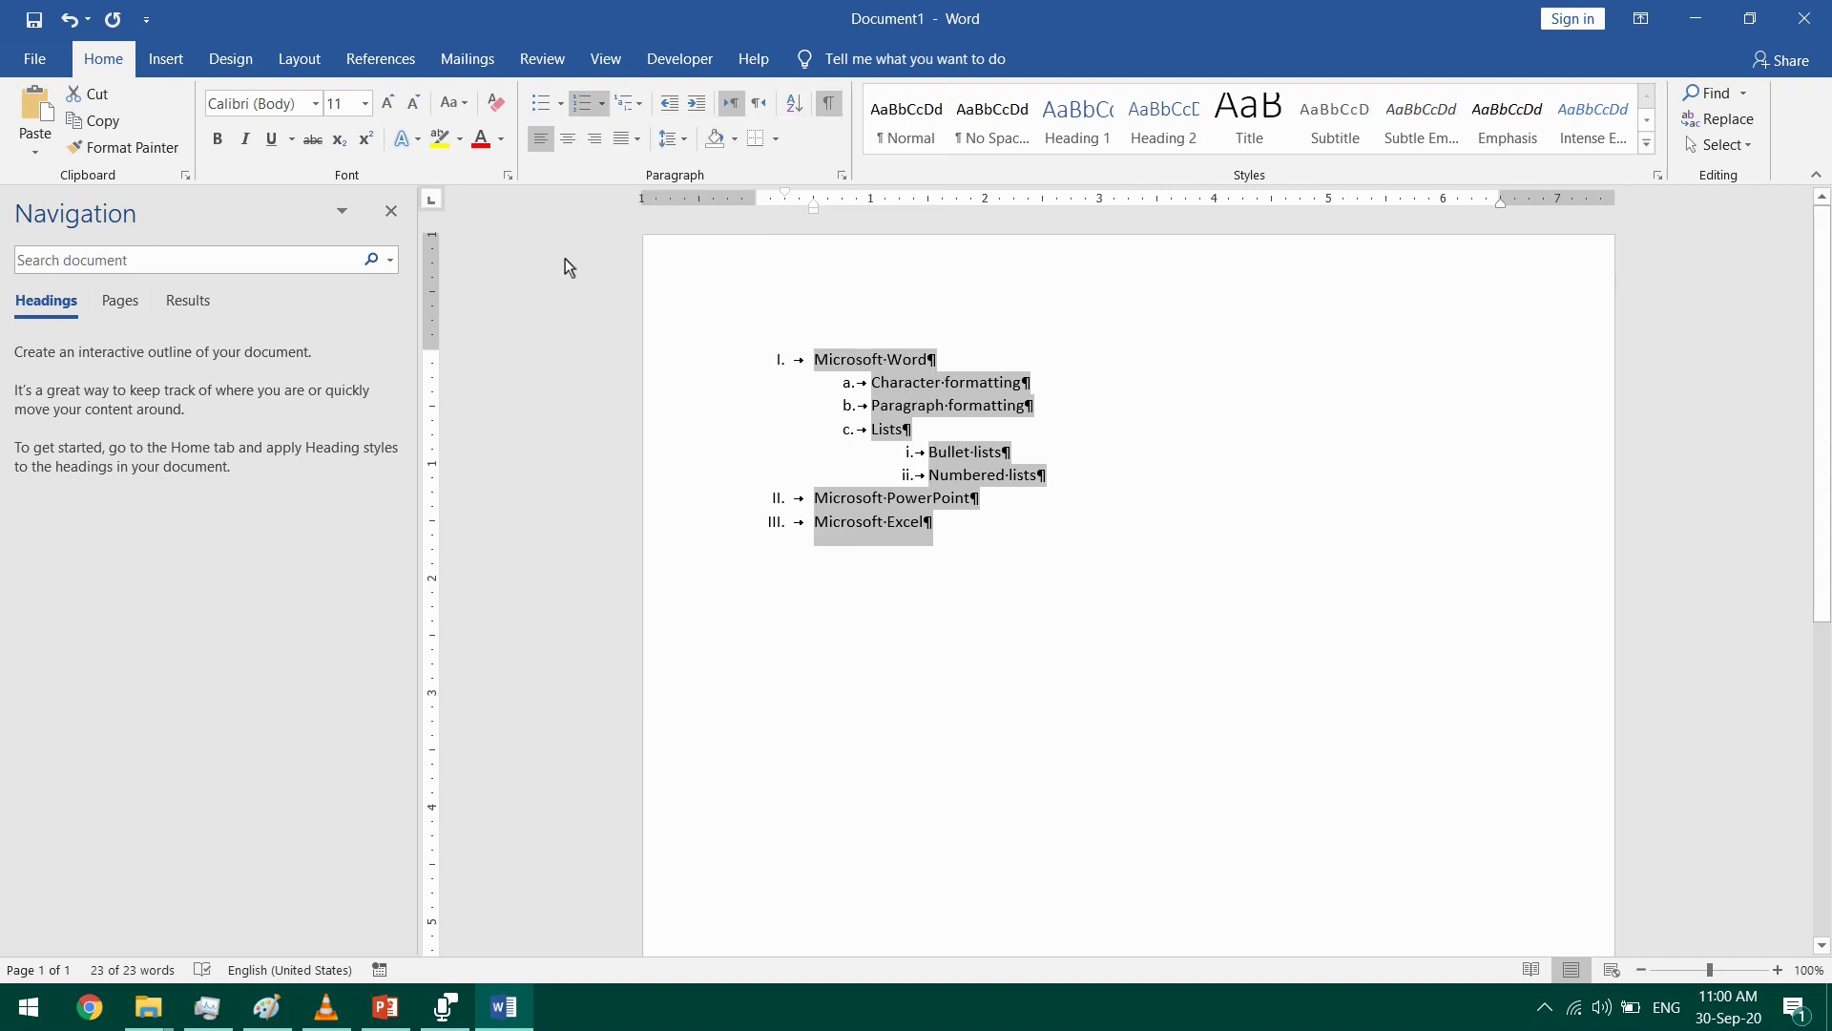
- Try the I. Heading 1, A. Heading 2, 1. Heading 3 multilevel format on the whole list, and undo it
left_click(641, 100)
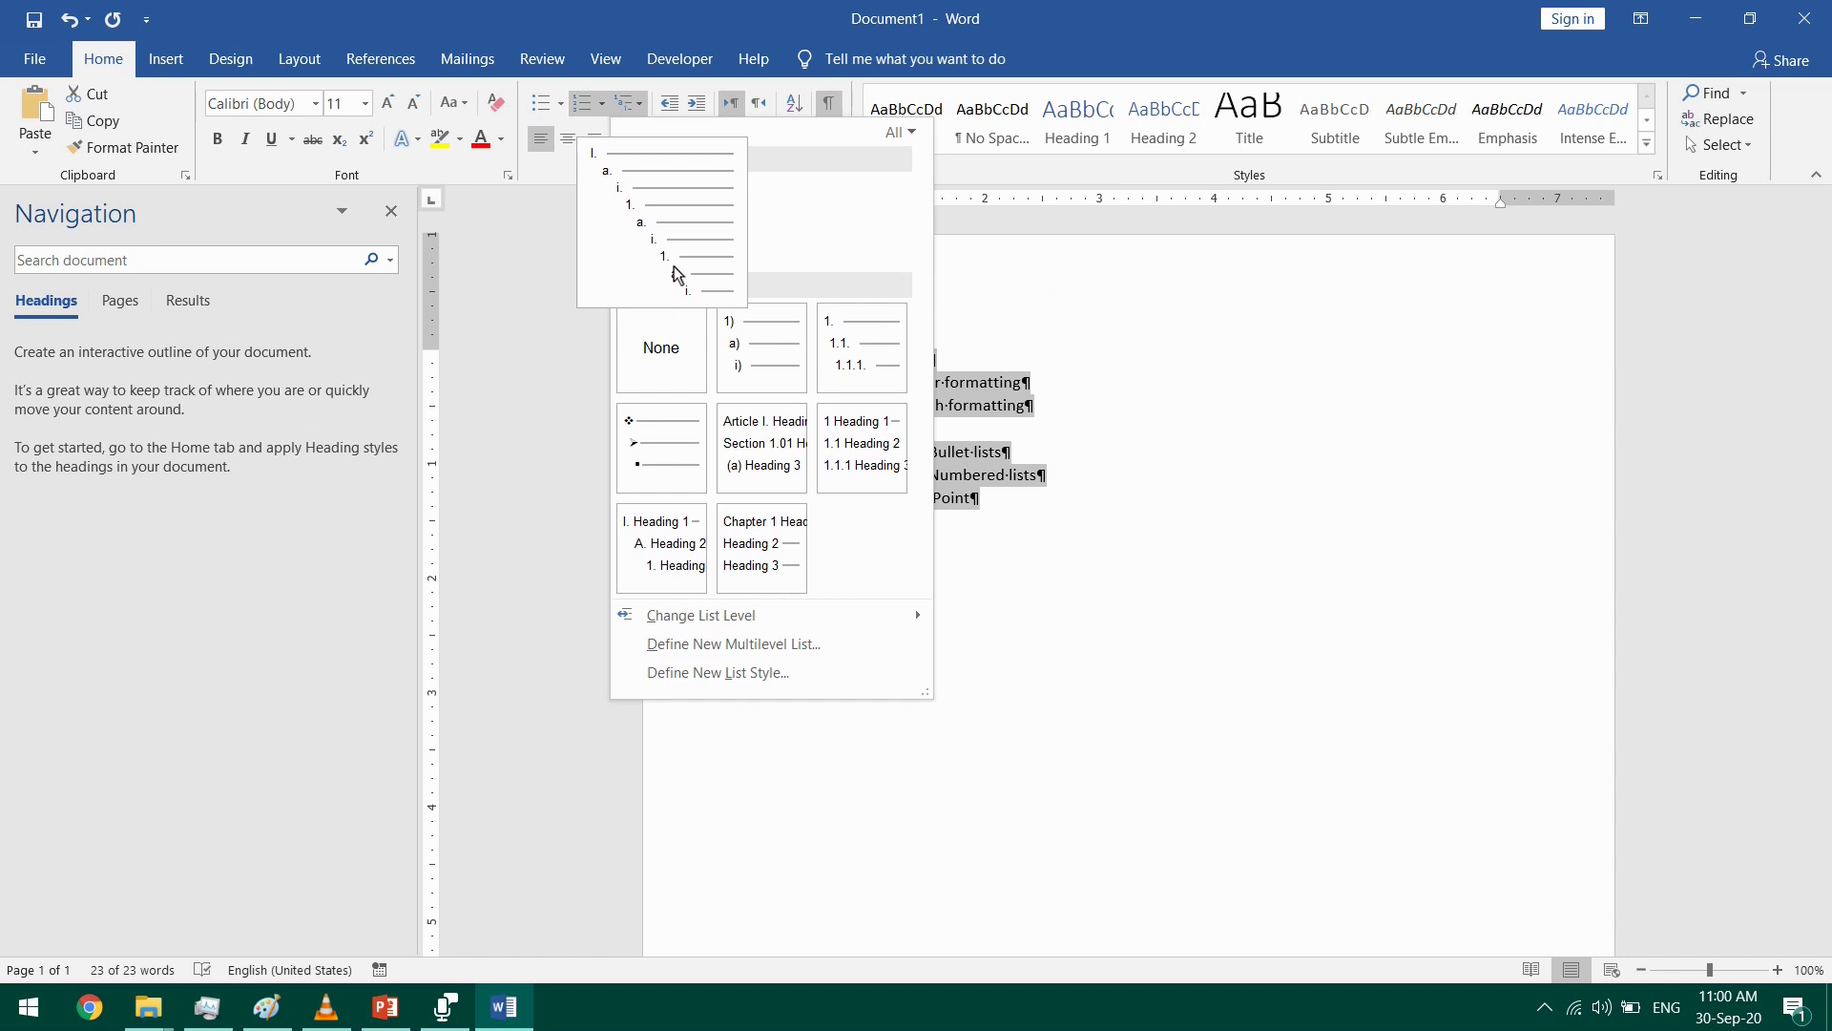
mouse_move(684, 537)
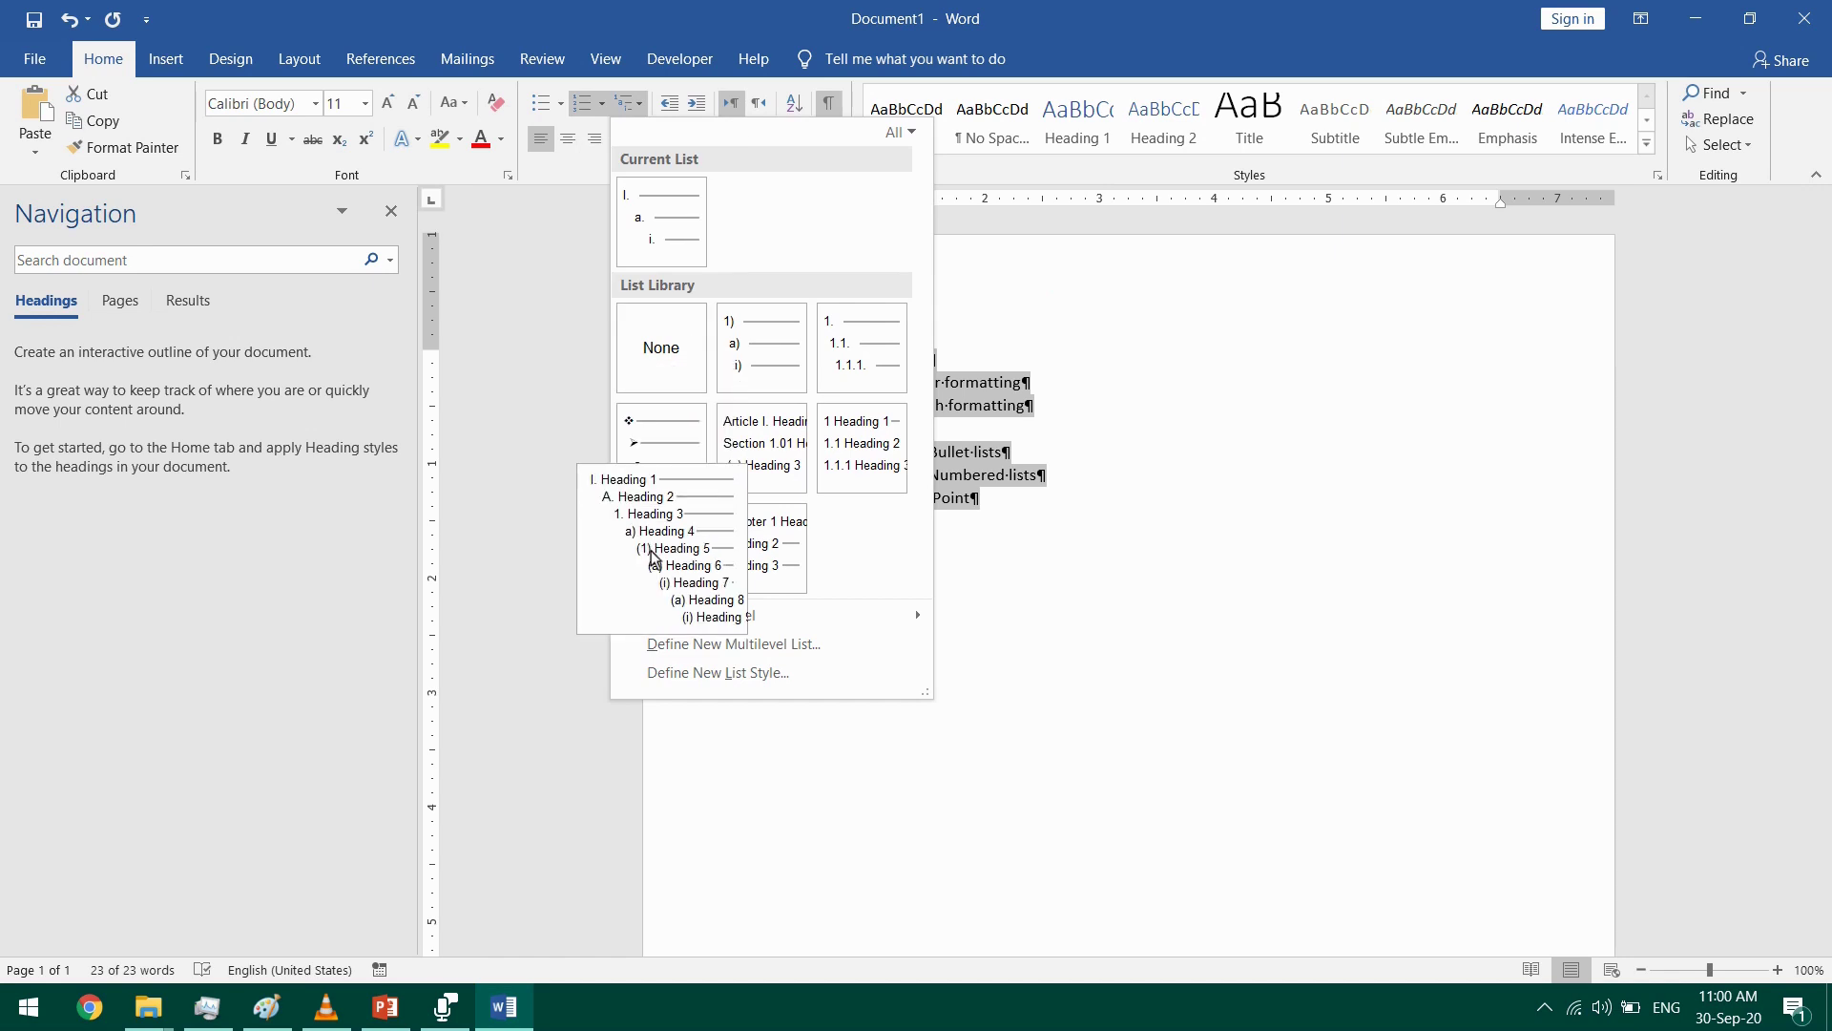
left_click(652, 555)
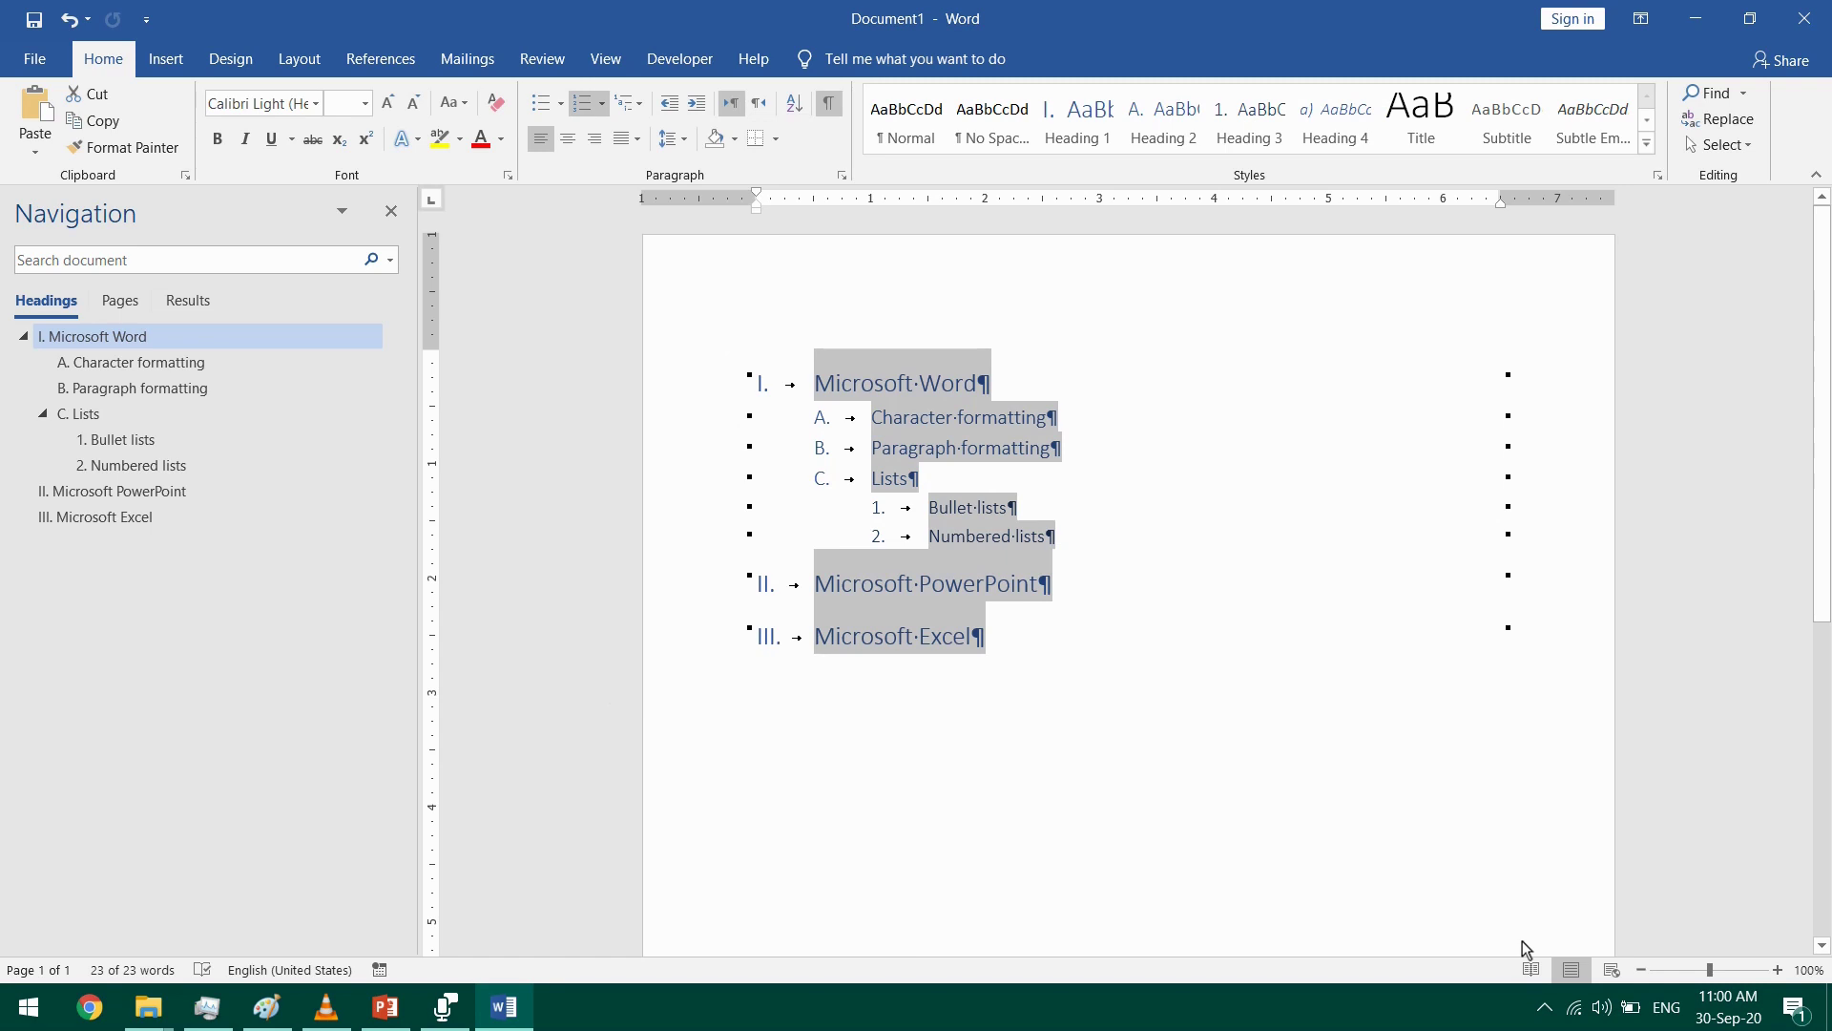
key("ctrl+z")
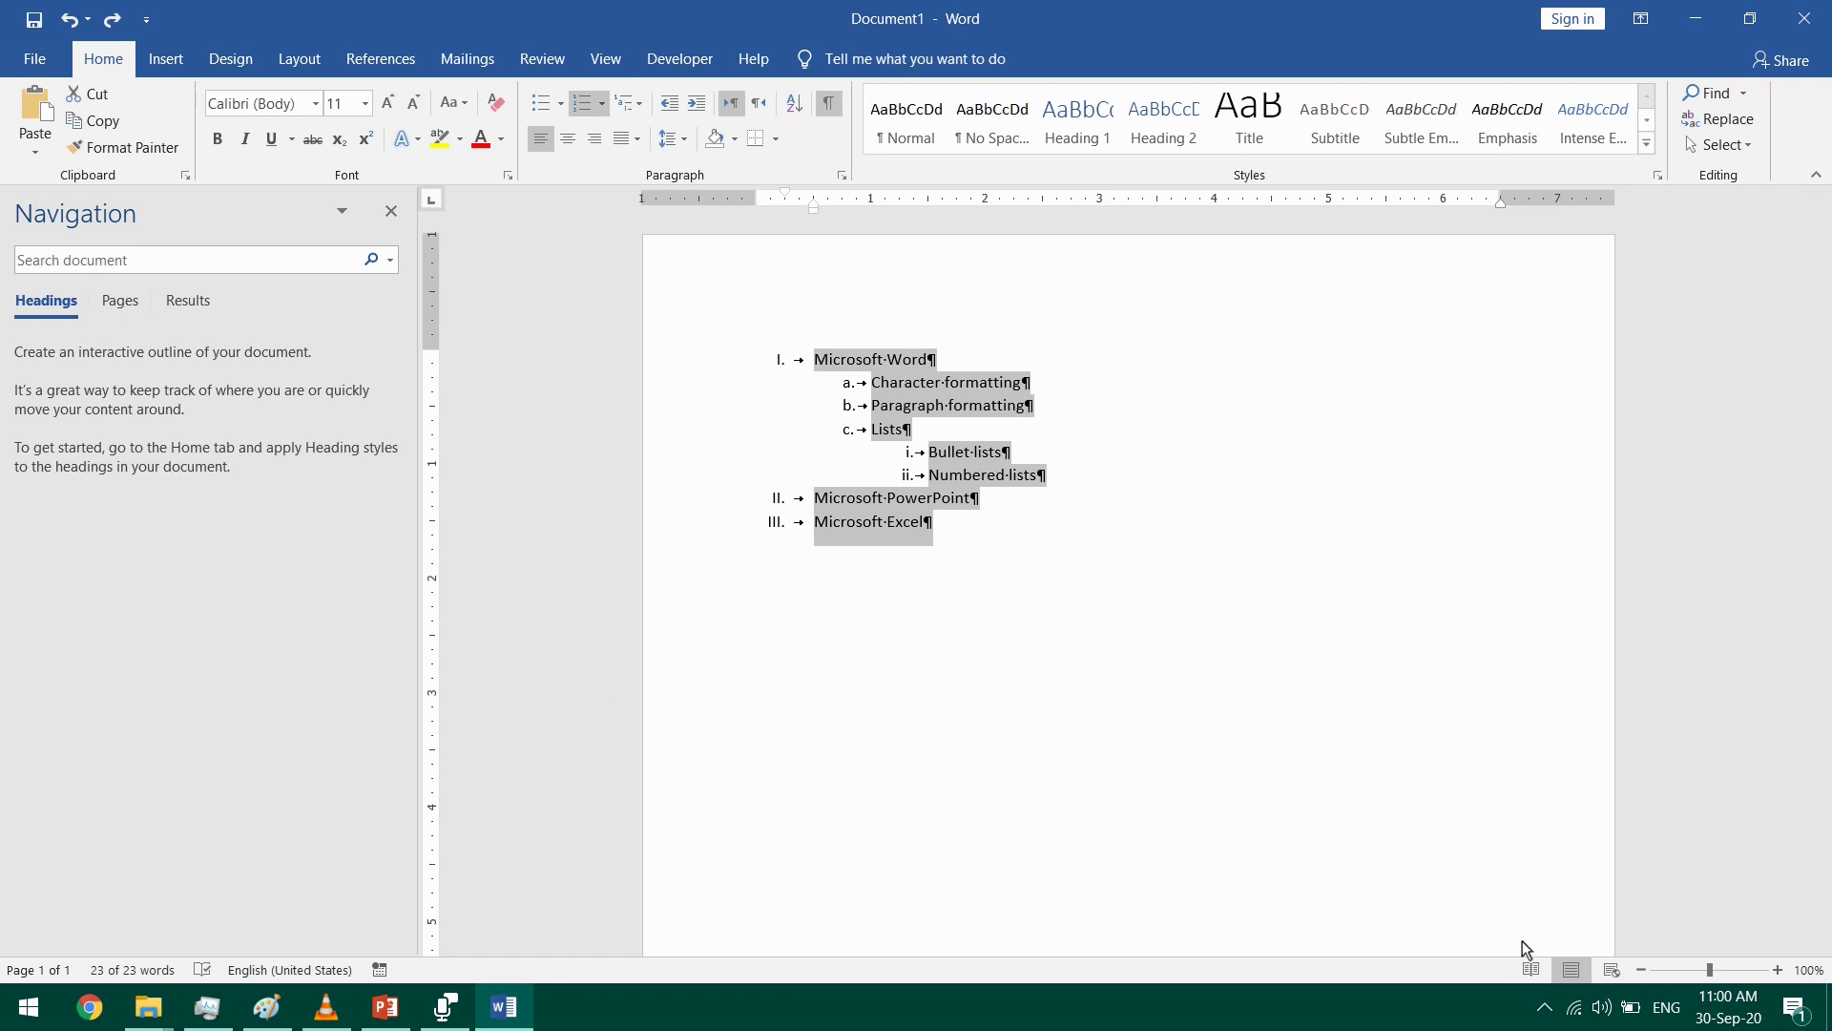
- Apply the multilevel list format I. Heading 1, A. Heading 2, 1. Heading 3 to the entire list
left_click(640, 105)
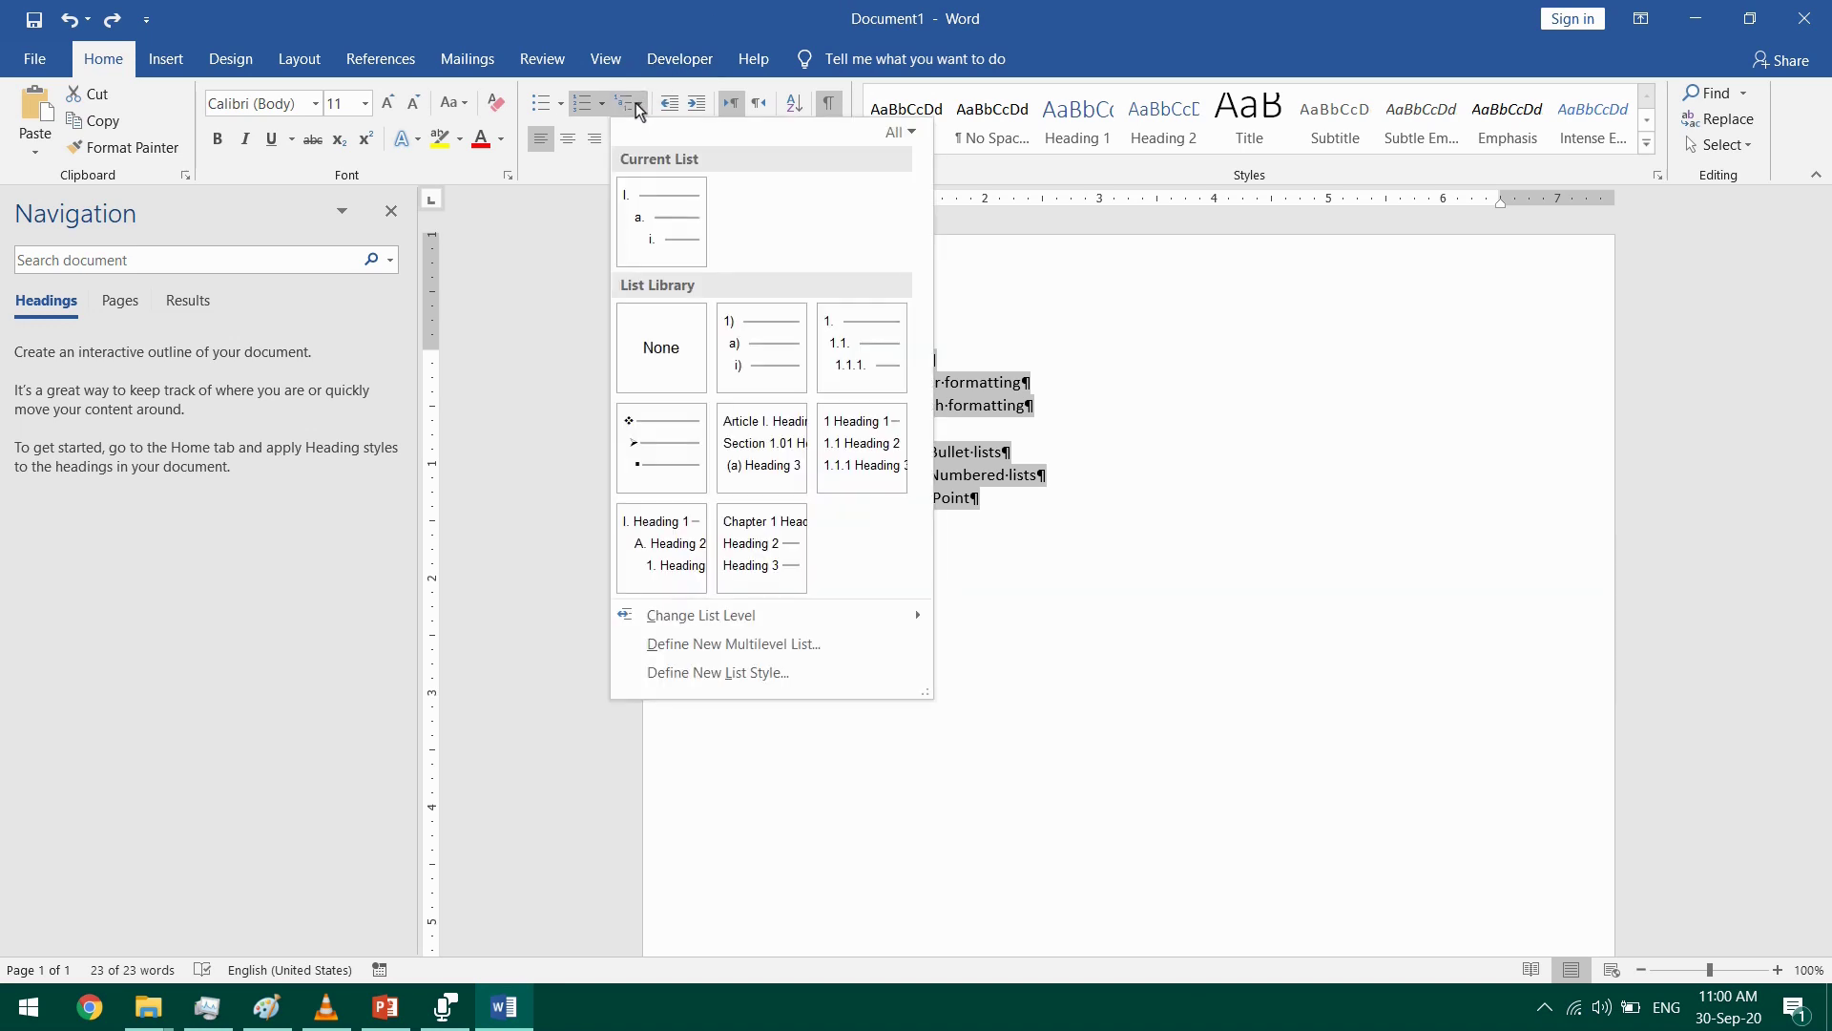
mouse_move(681, 584)
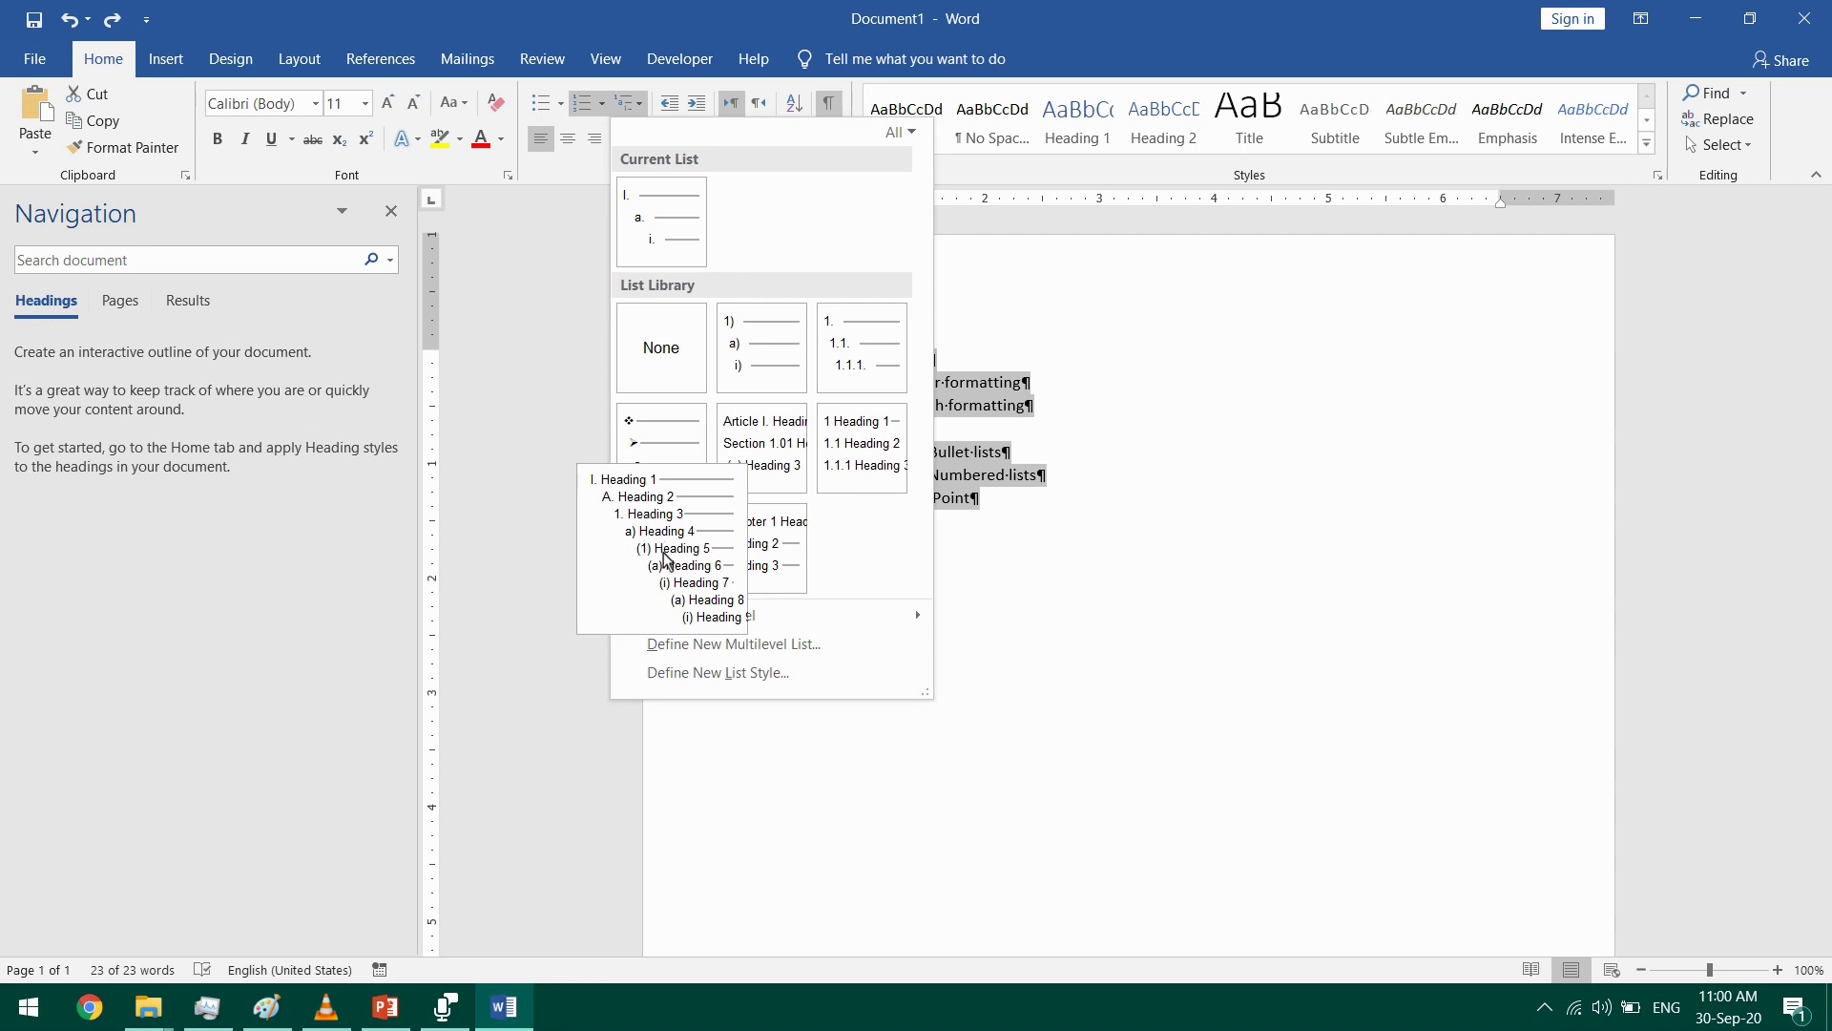
left_click(665, 558)
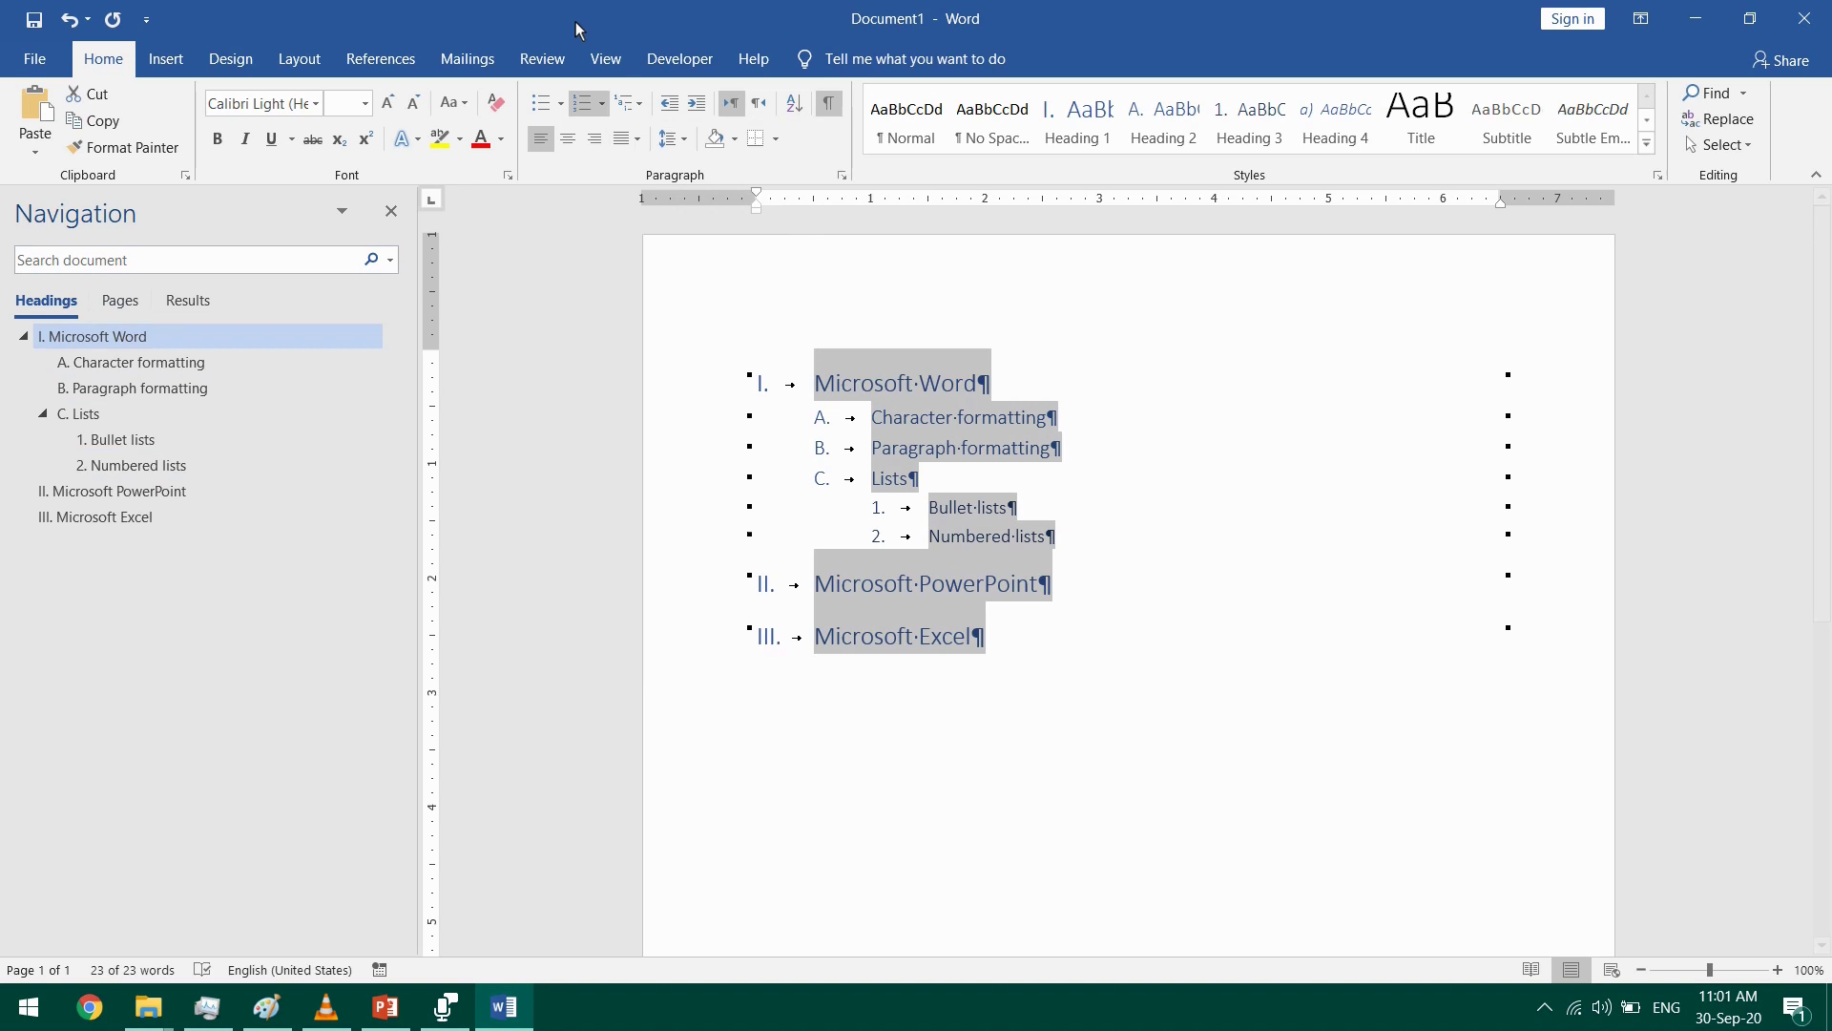
- Switch the Navigation pane off and on again, and use it to jump through the headings down to Microsoft Excel
left_click(605, 59)
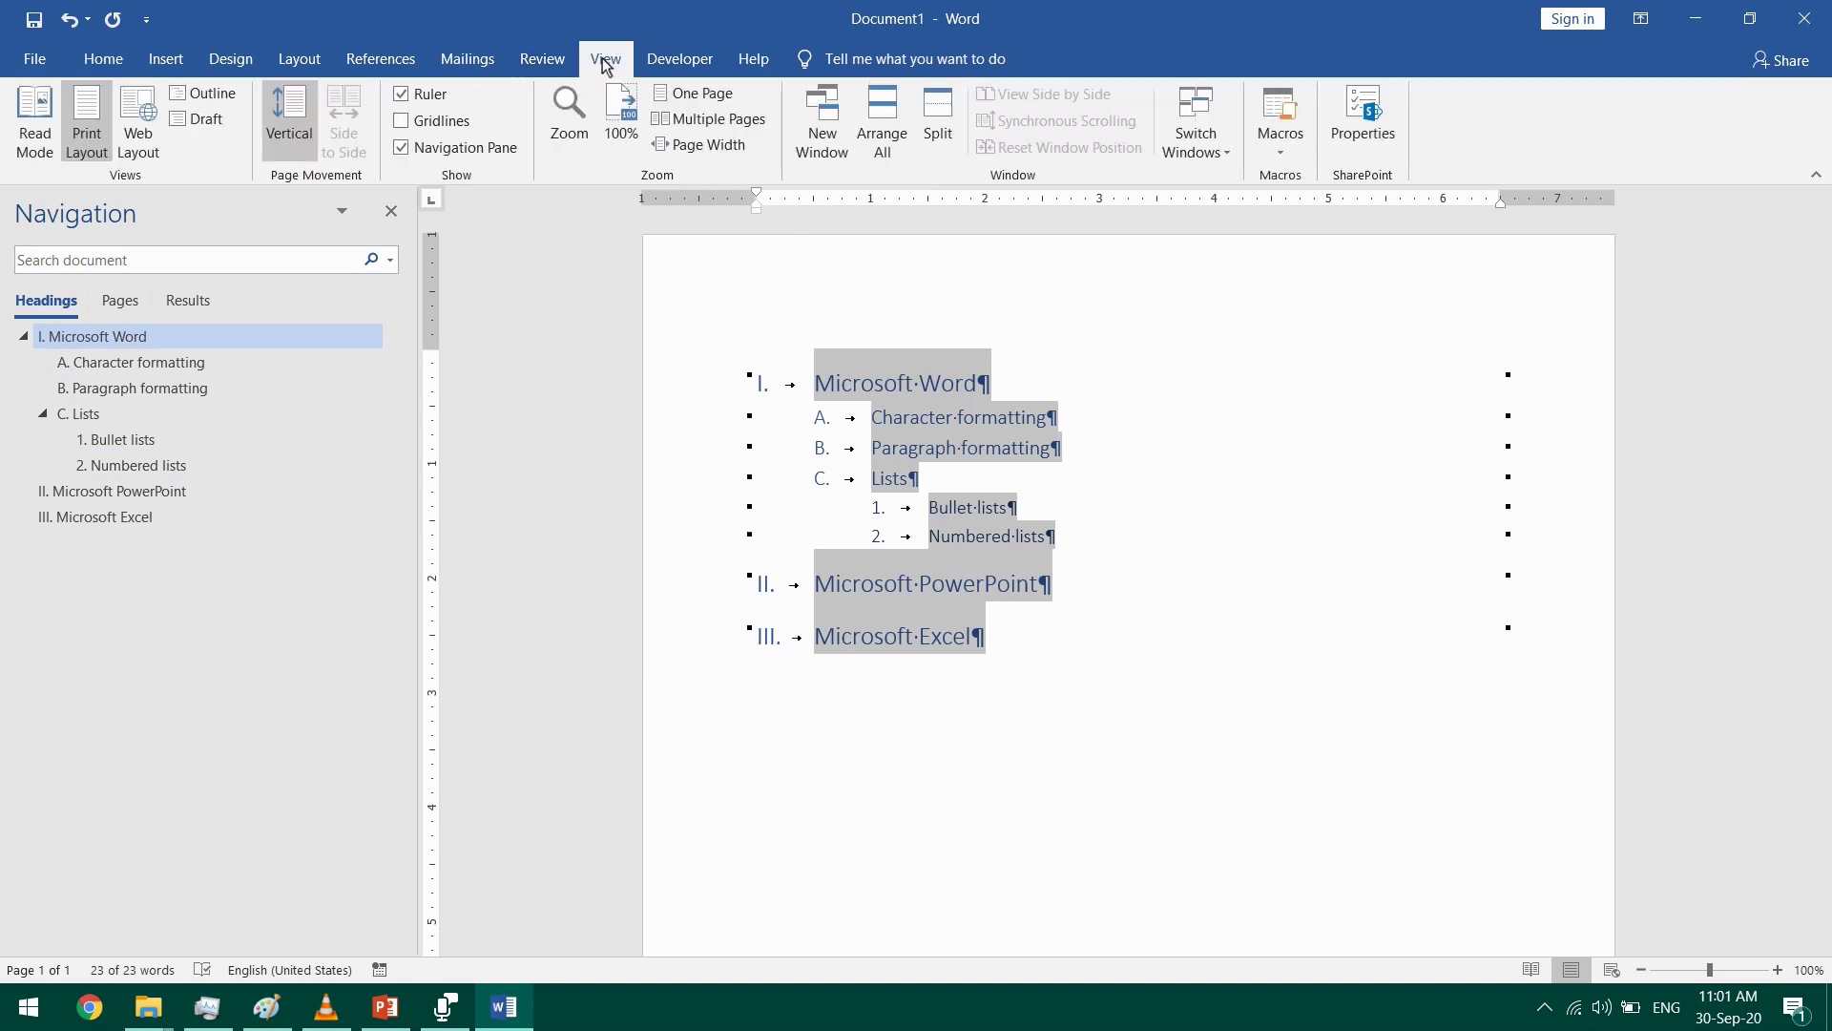
left_click(434, 149)
left_click(401, 148)
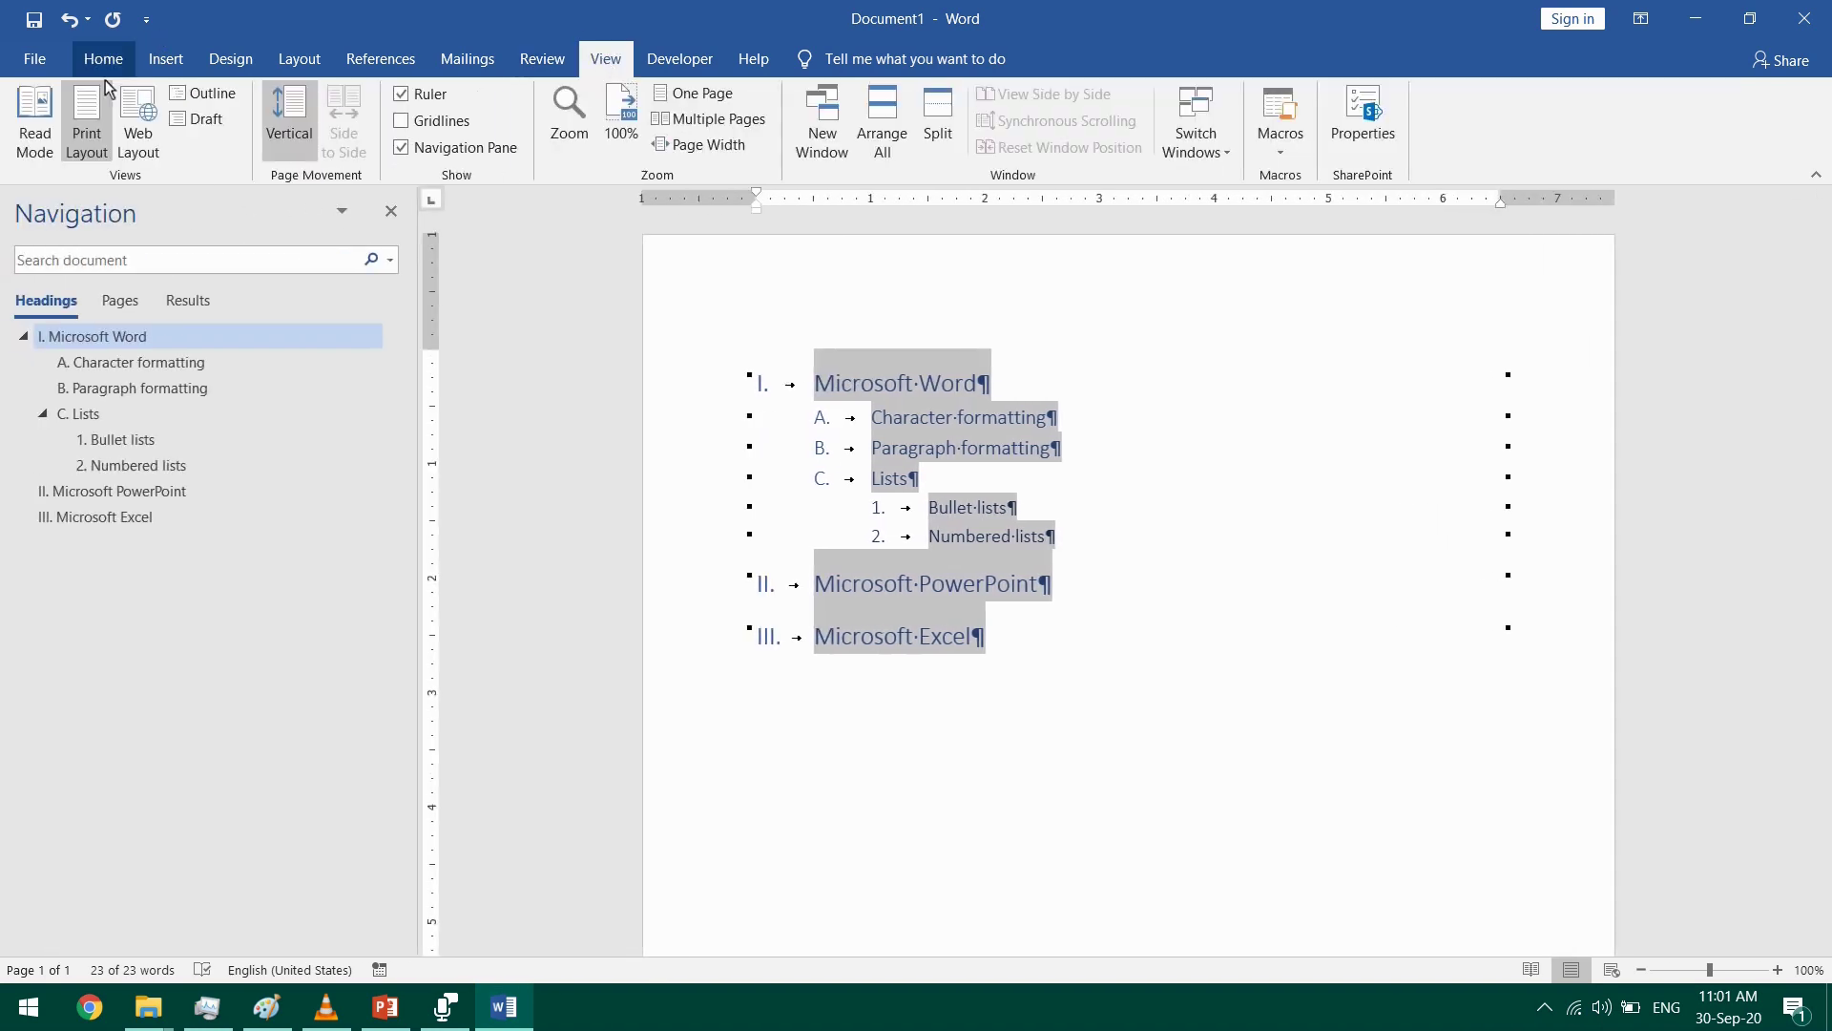
left_click(105, 370)
left_click(176, 389)
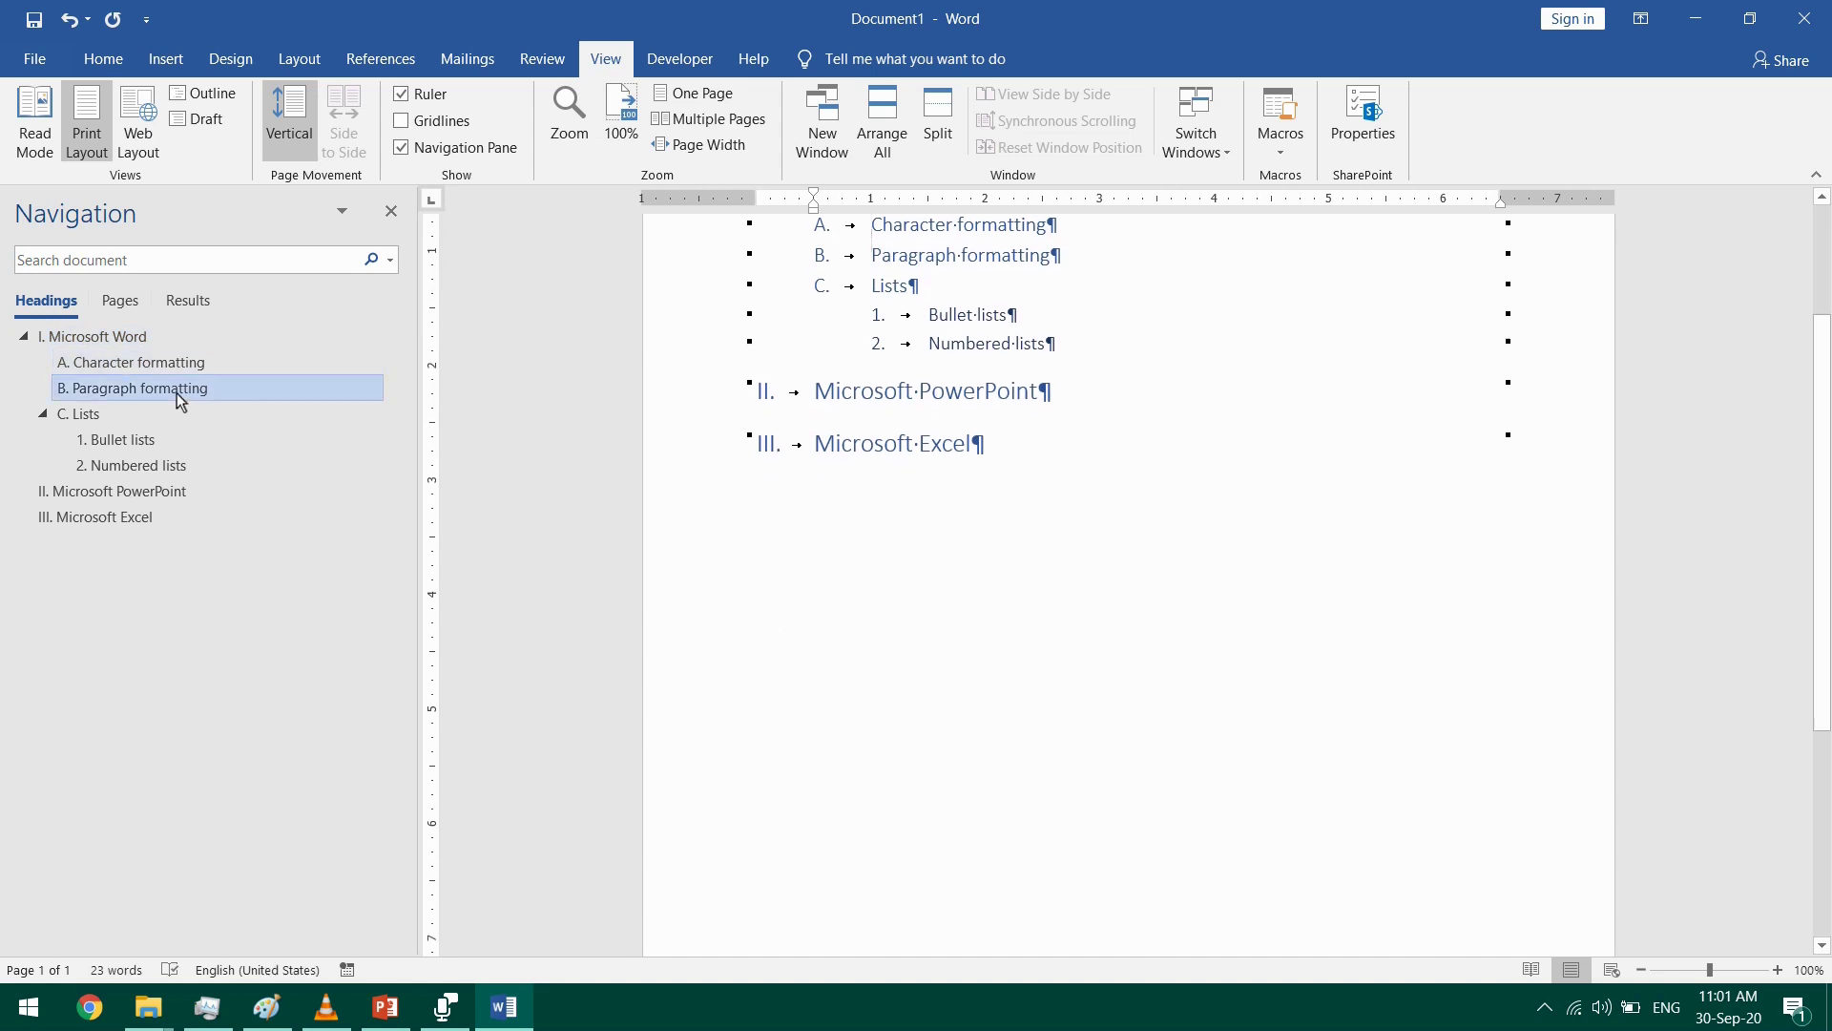
left_click(168, 416)
left_click(168, 465)
left_click(238, 517)
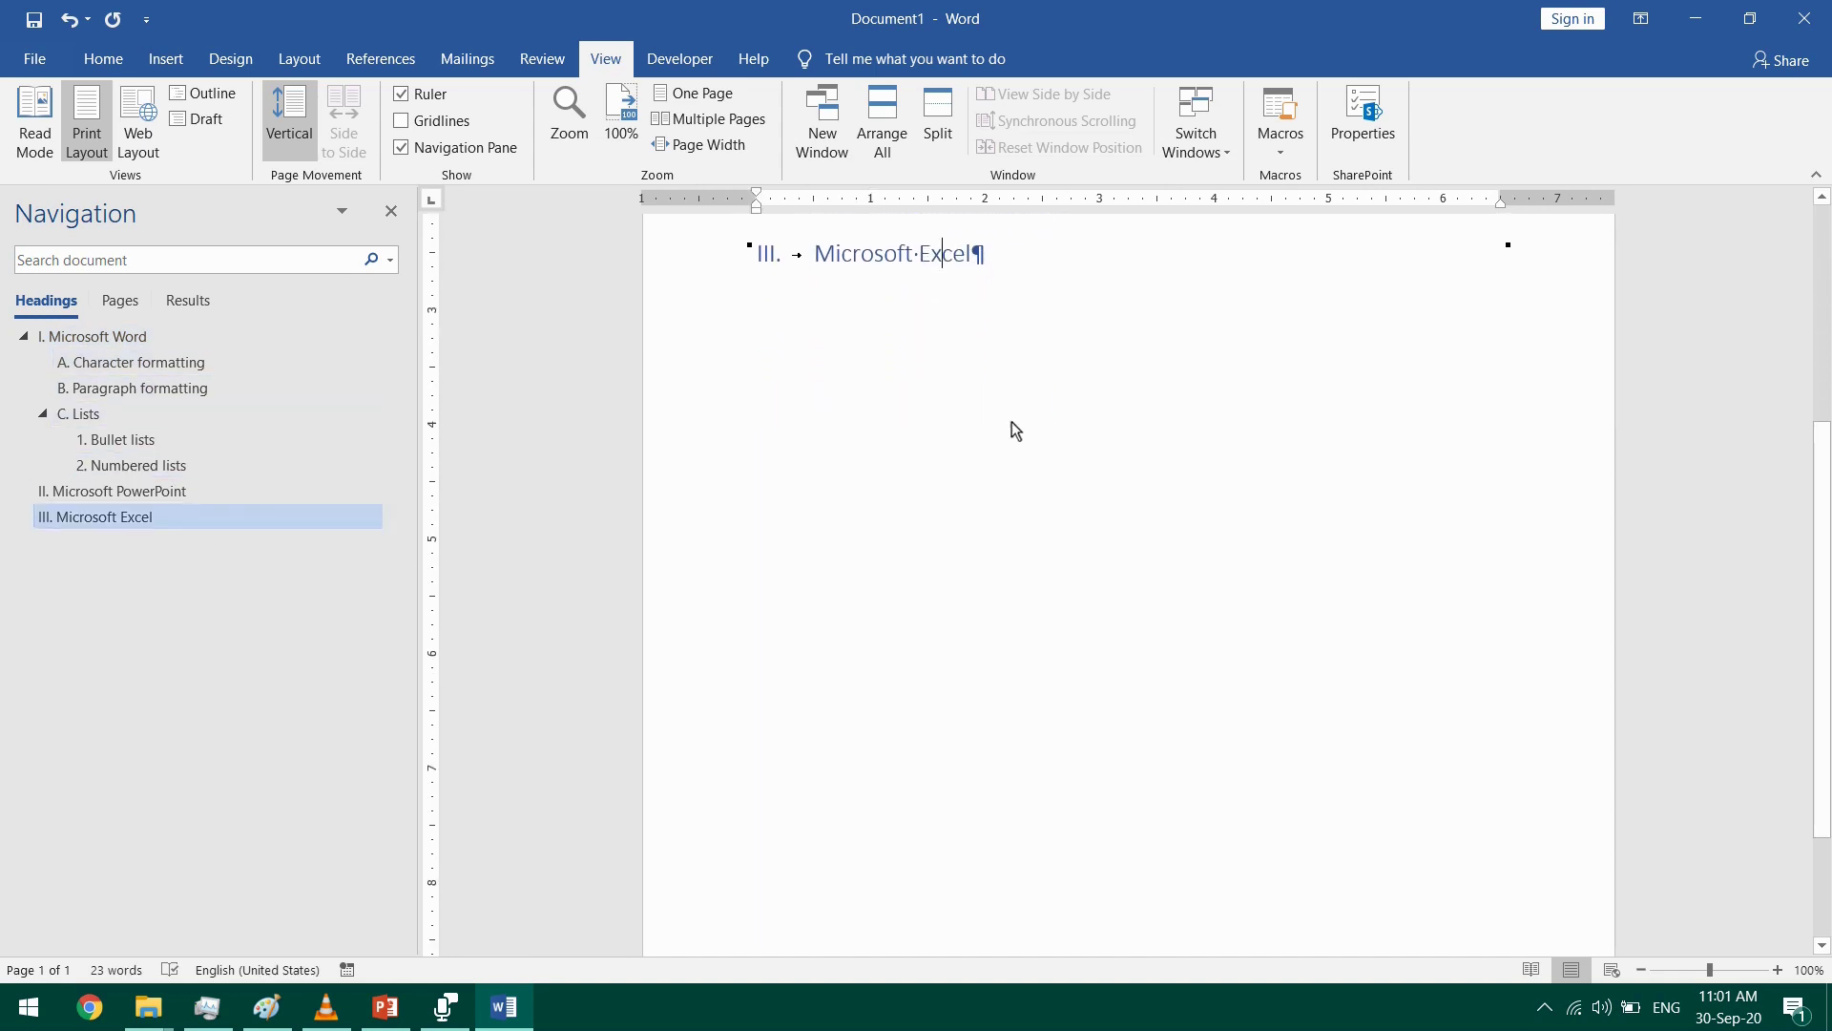
- Add two empty paragraphs after the Microsoft Excel heading and insert an automatic table of contents titled Contents there
key("Return")
key("Return")
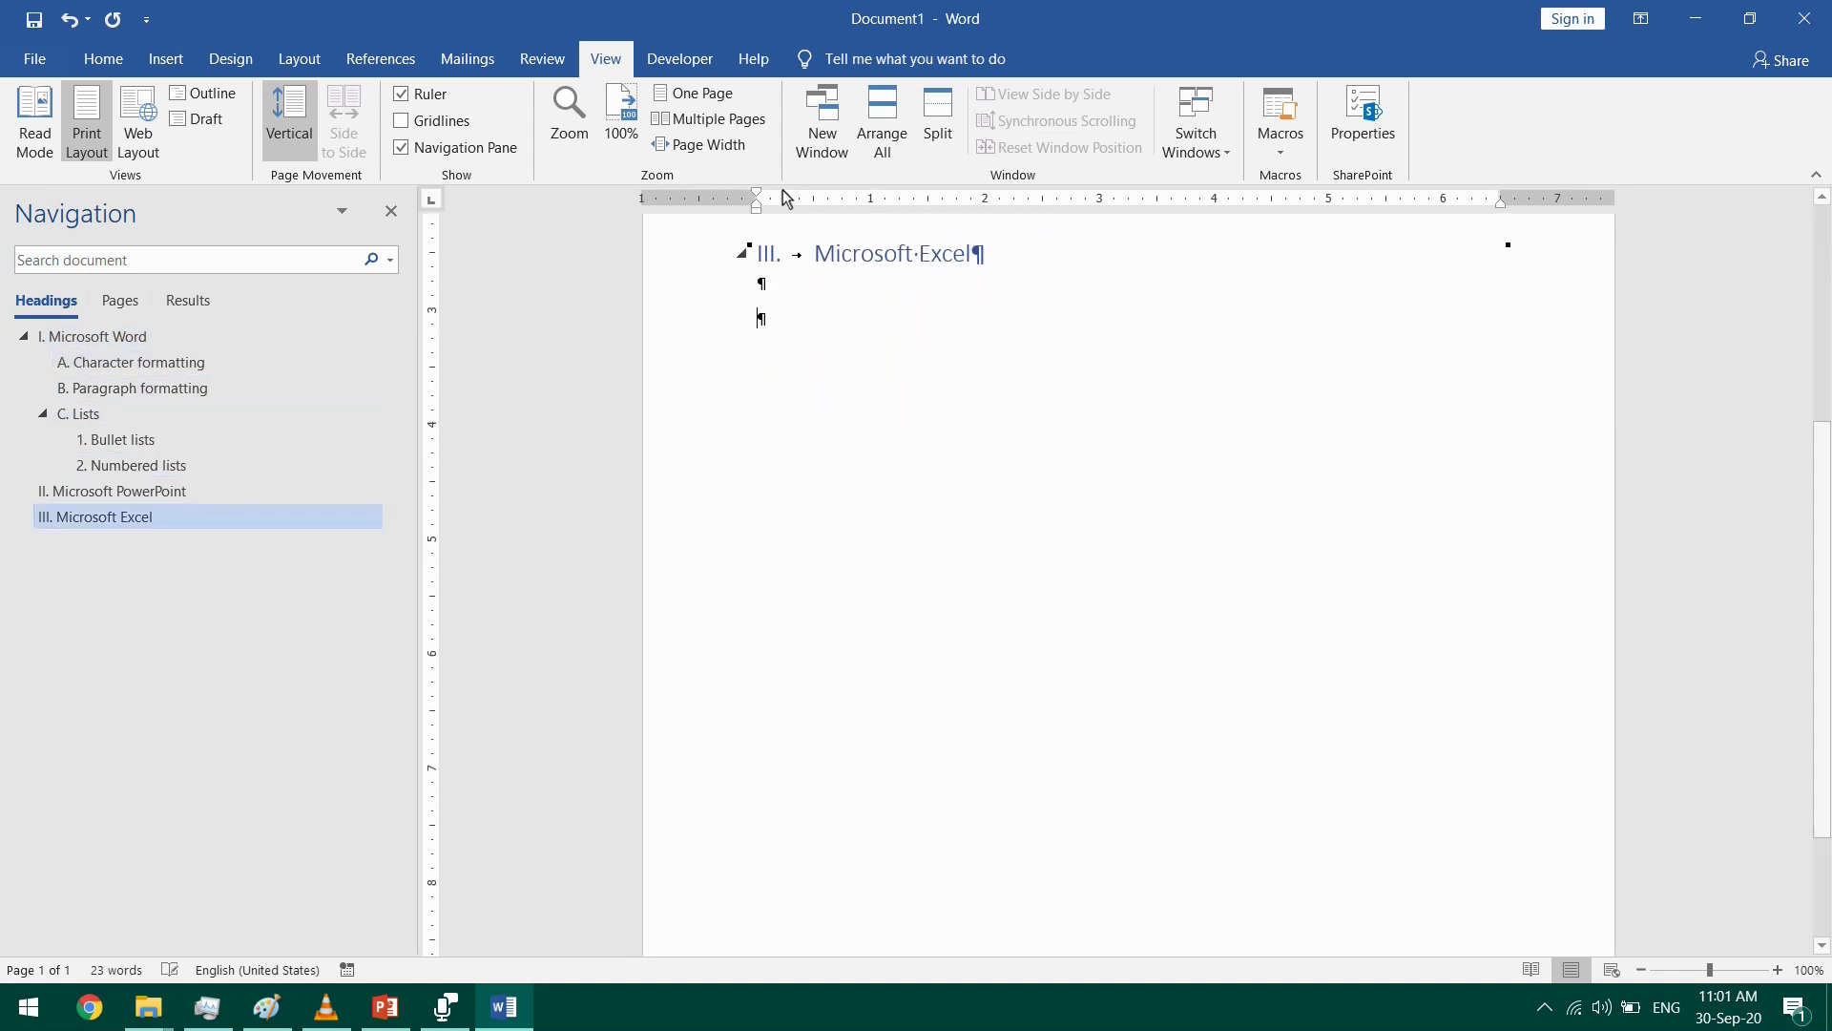
left_click(368, 60)
left_click(45, 142)
left_click(135, 235)
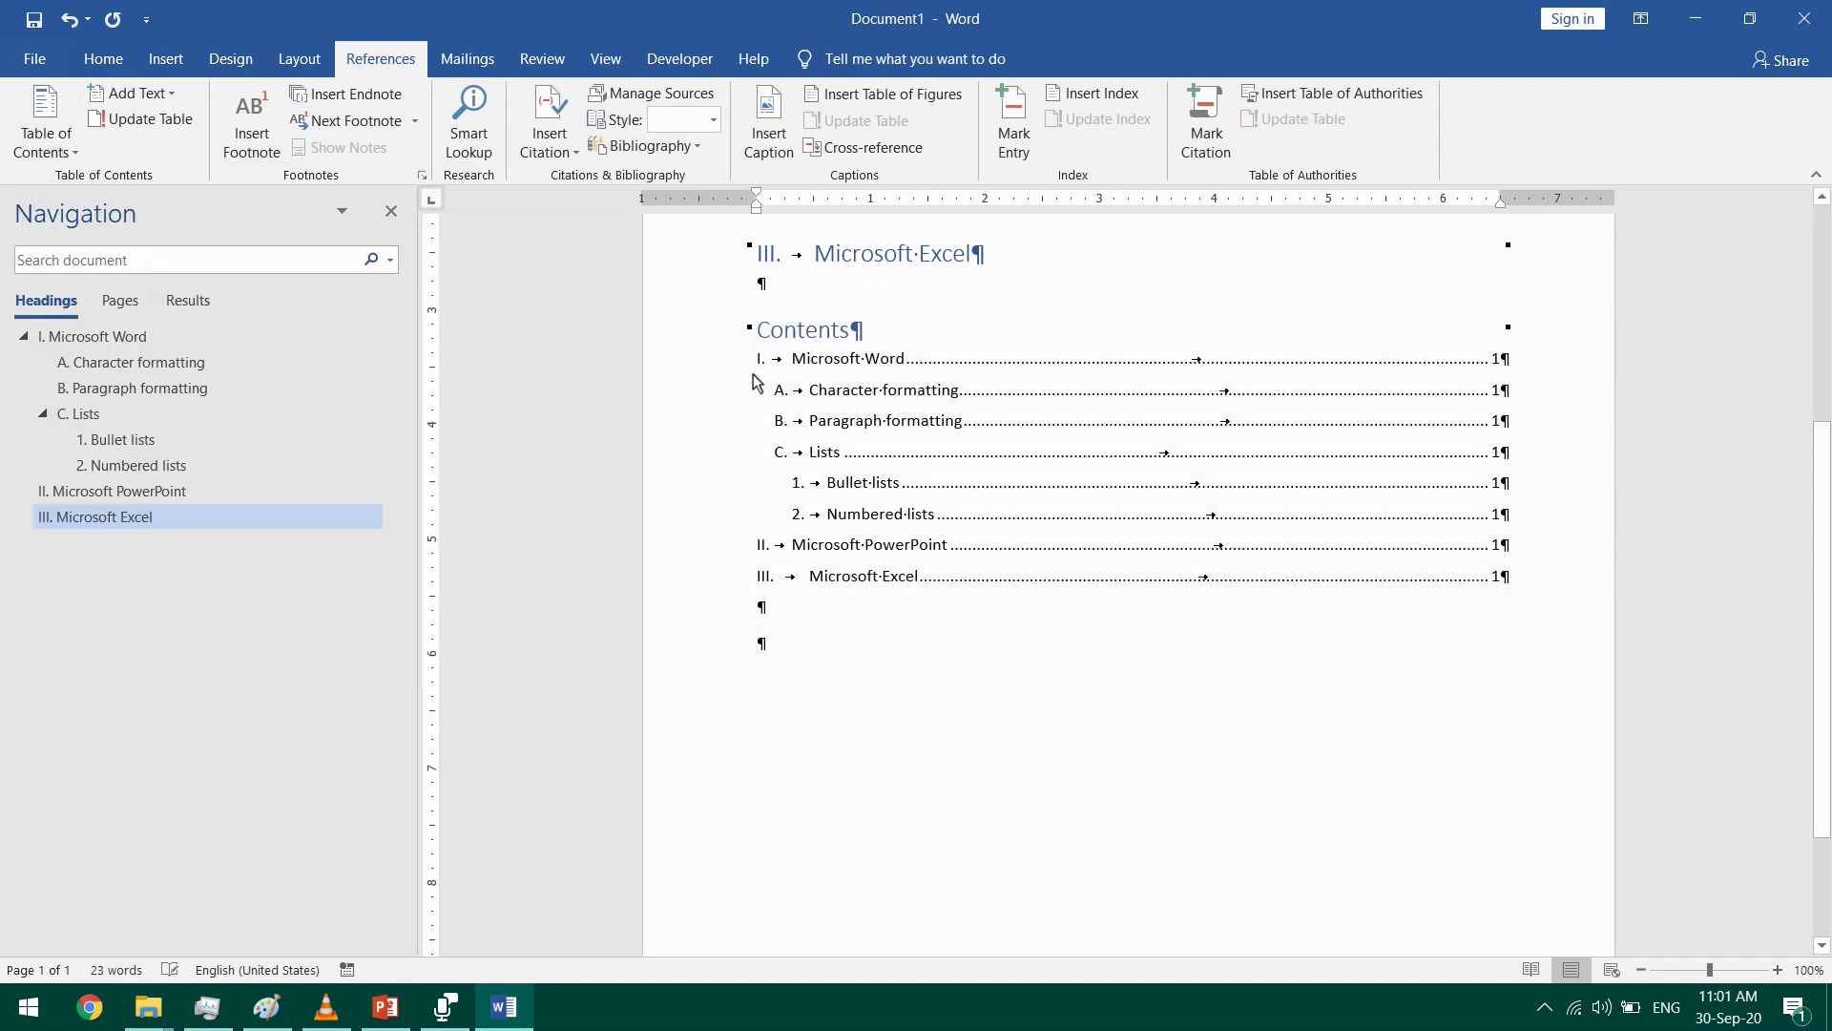
- Apply the multilevel list format 1 Heading 1, 1.1 Heading 2, 1.1.1 Heading 3 to the entire list above the table of contents
scroll(850, 608, "up", 5)
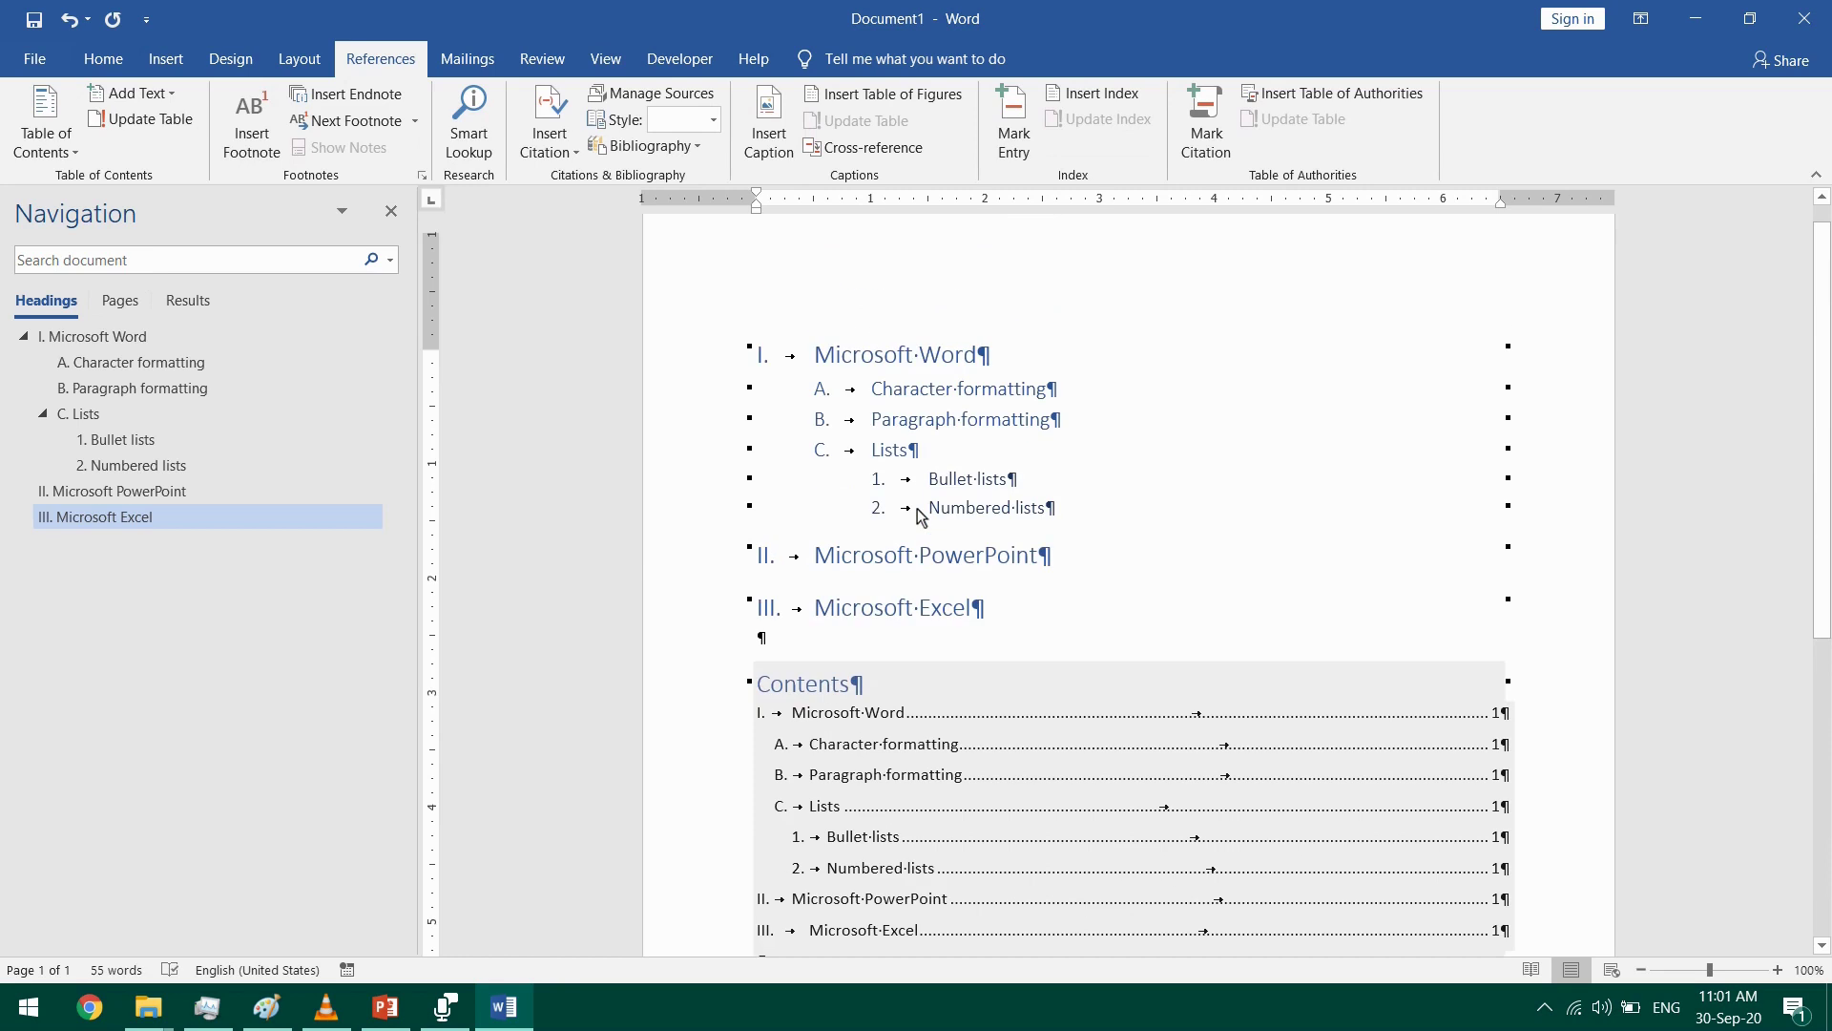
left_click_drag(991, 638, 815, 382)
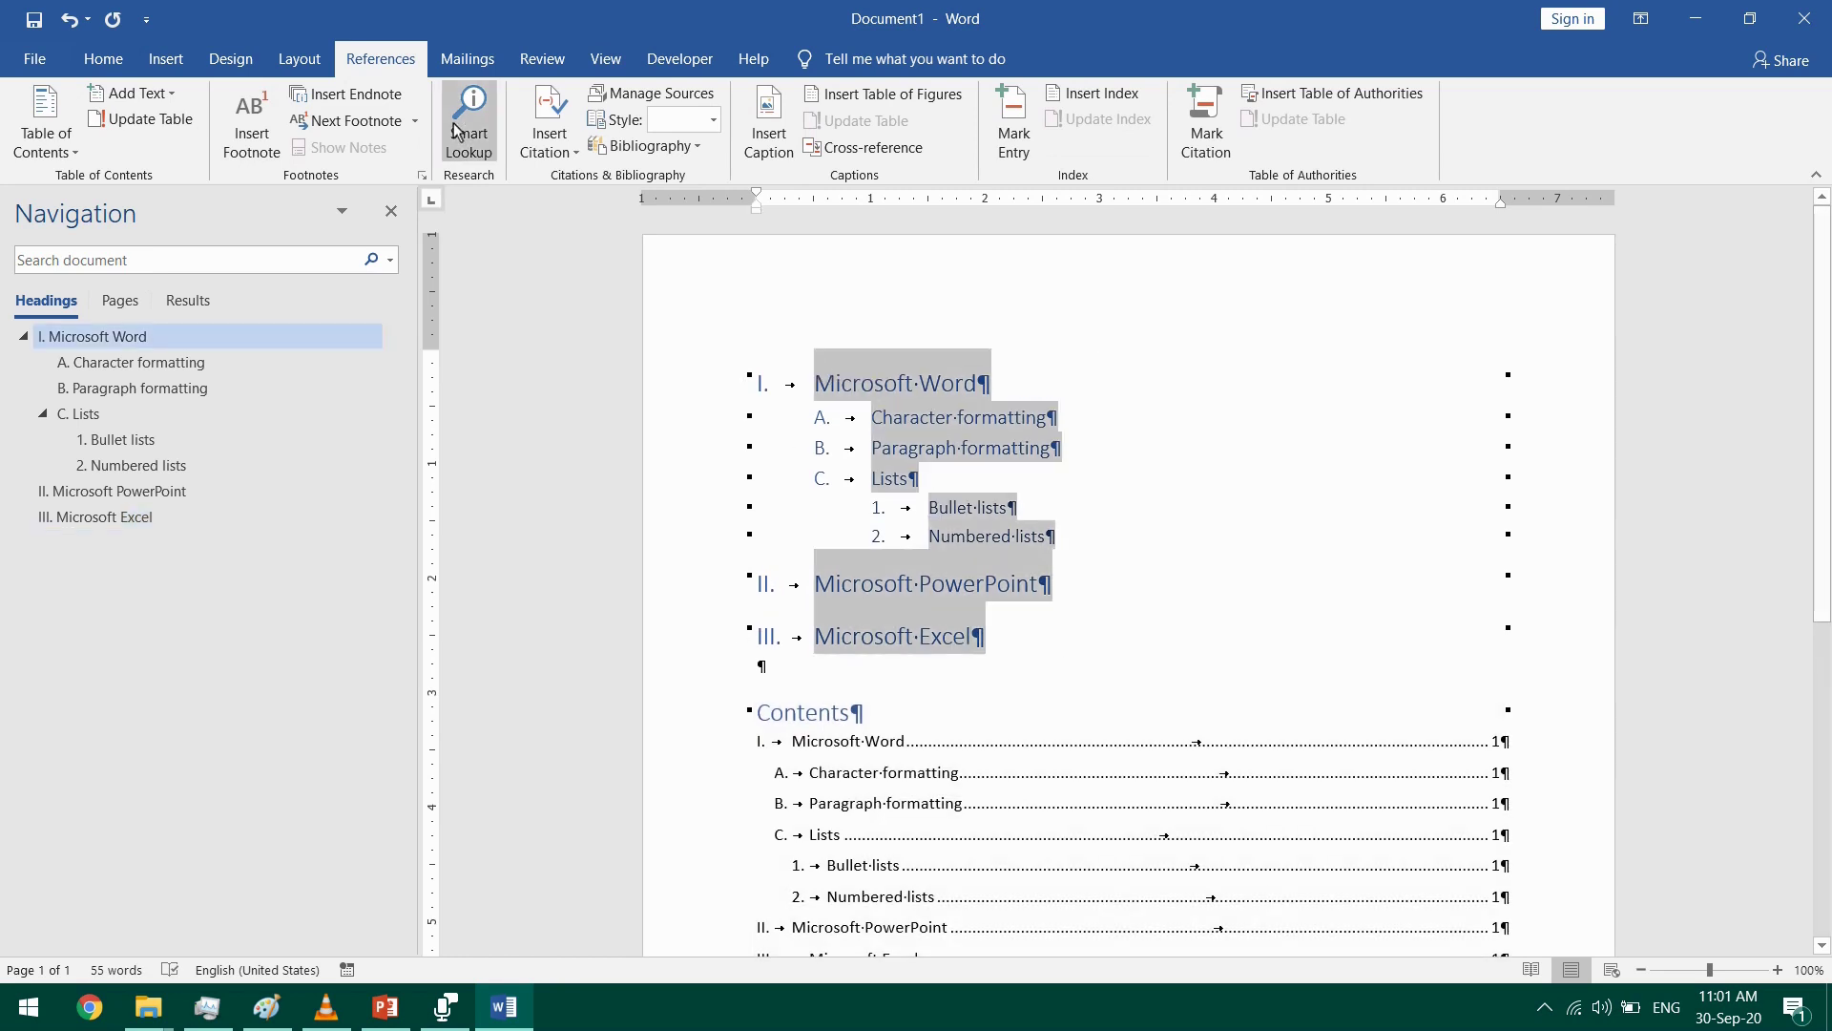
left_click(103, 59)
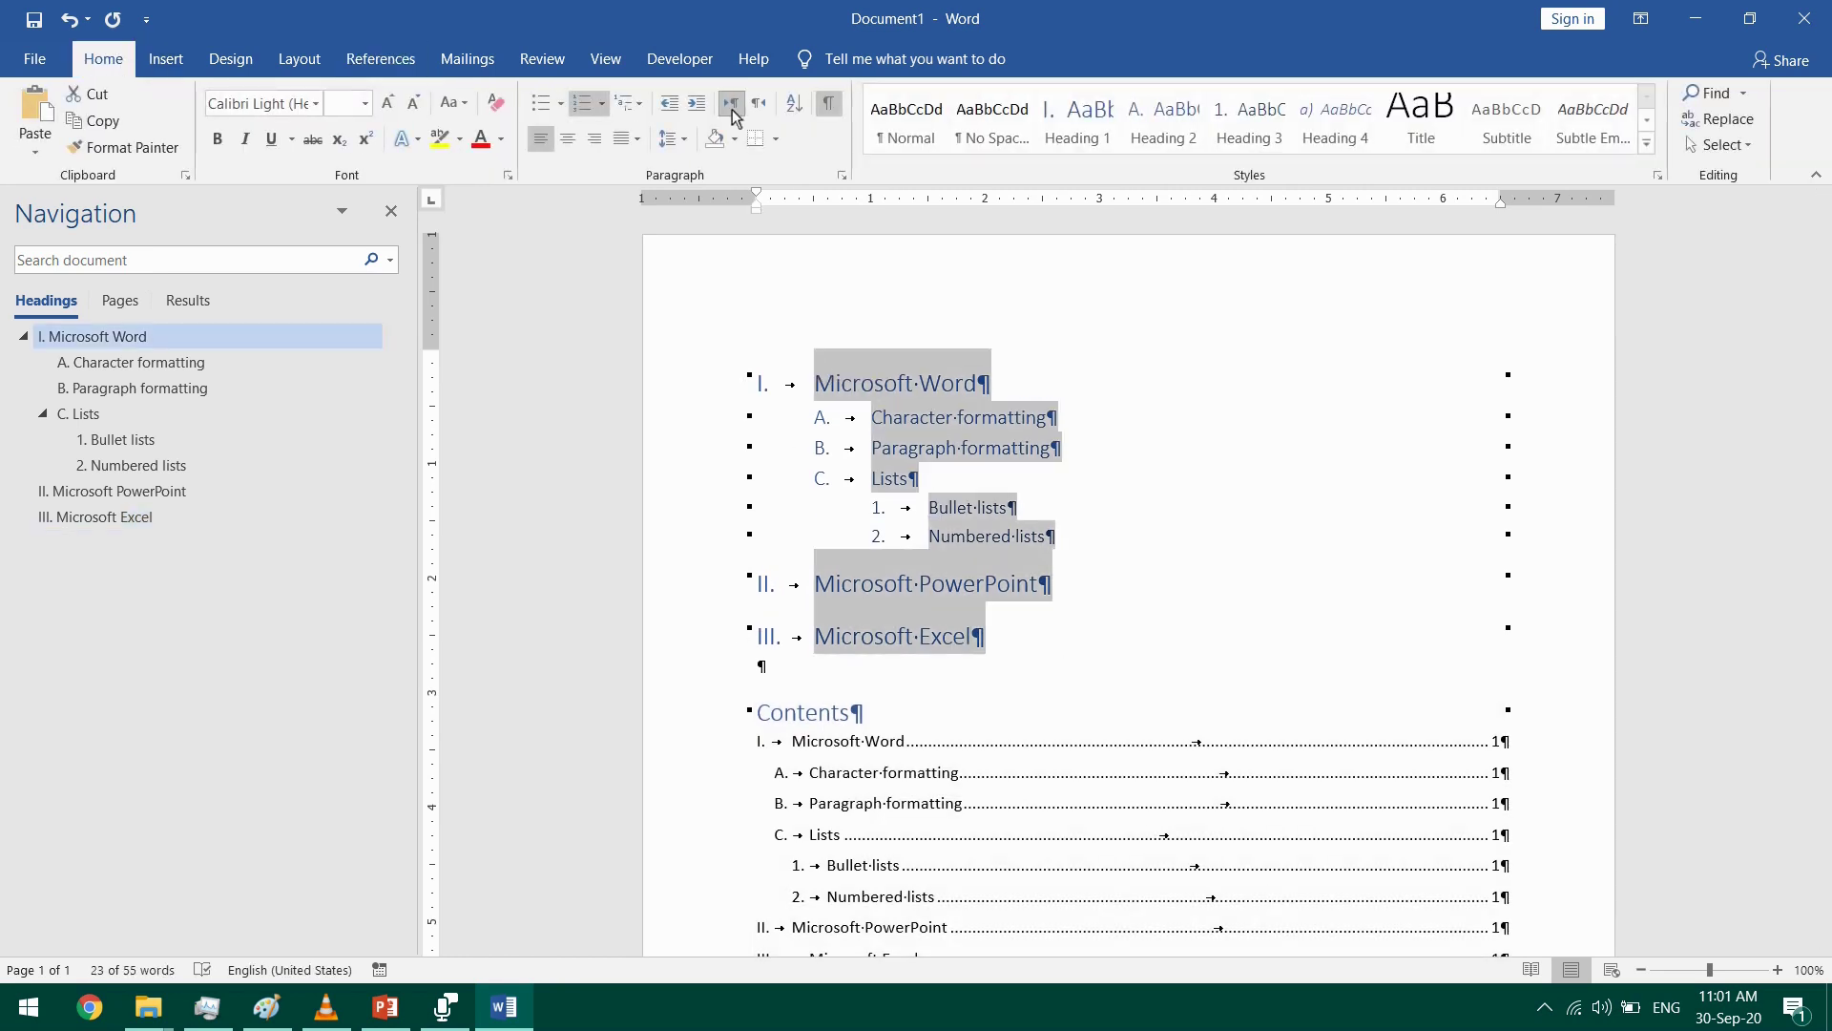
left_click(645, 102)
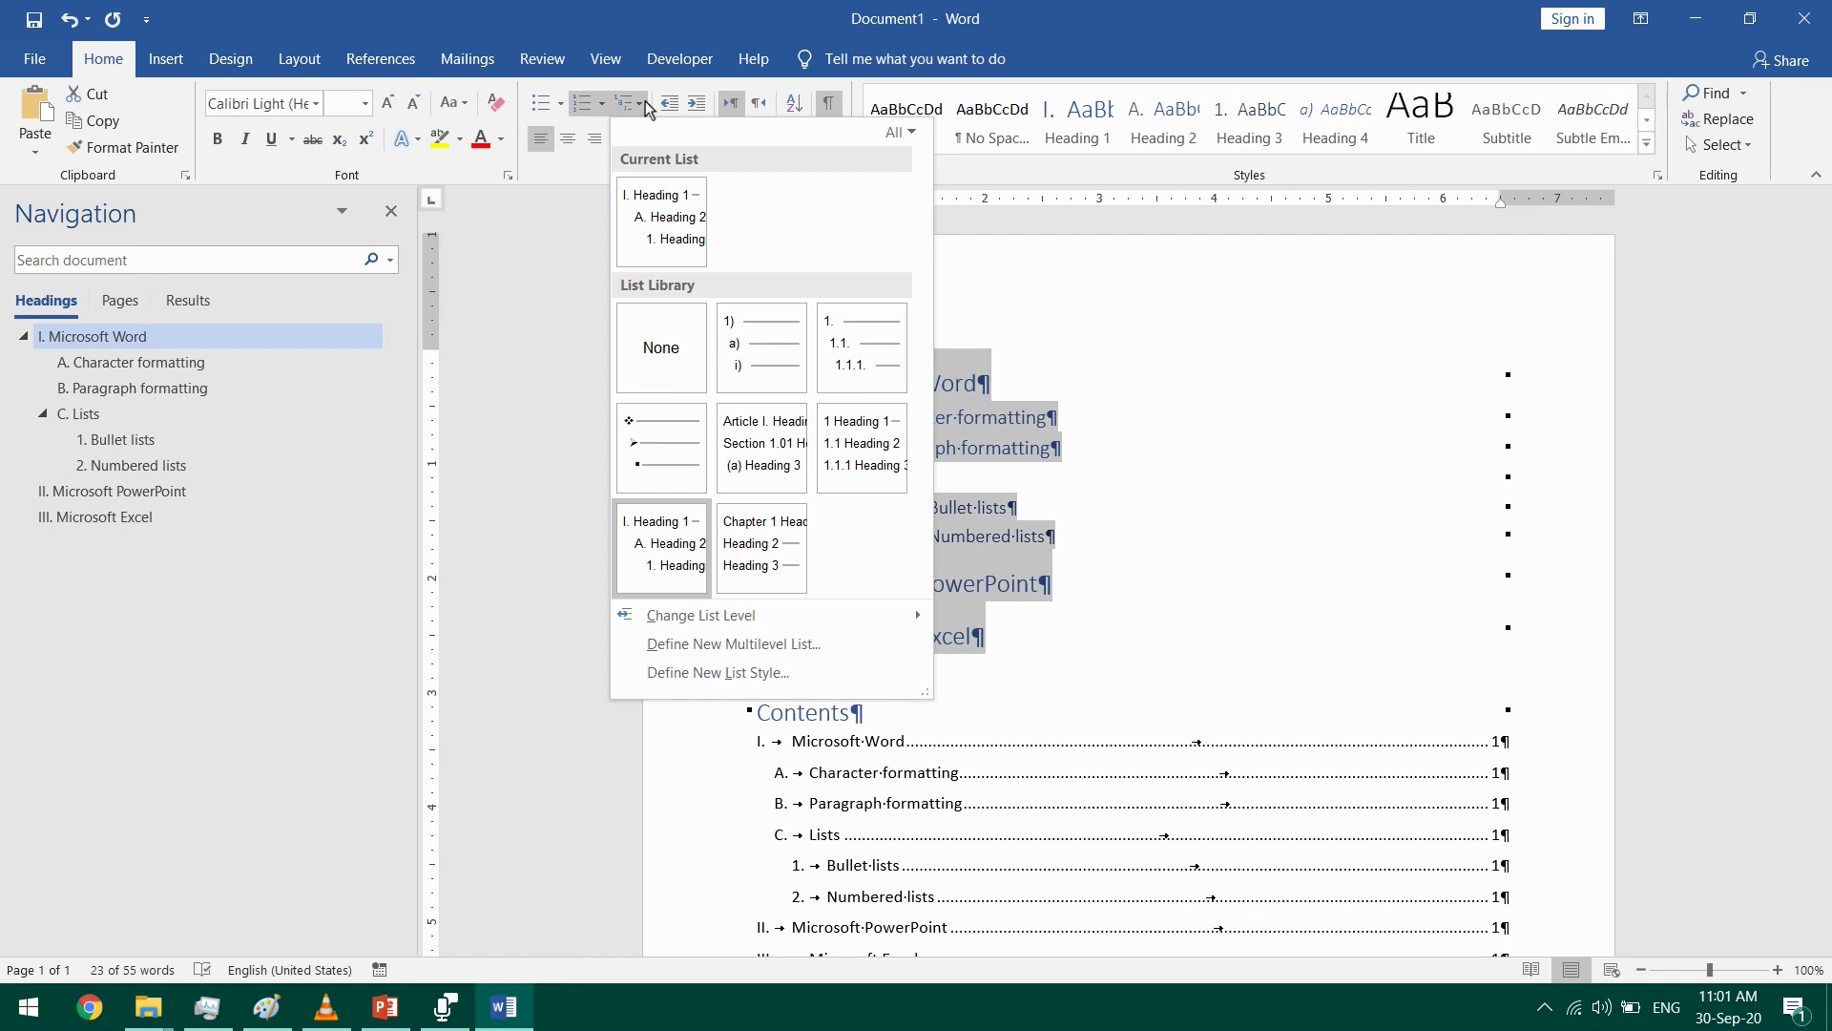
left_click(844, 437)
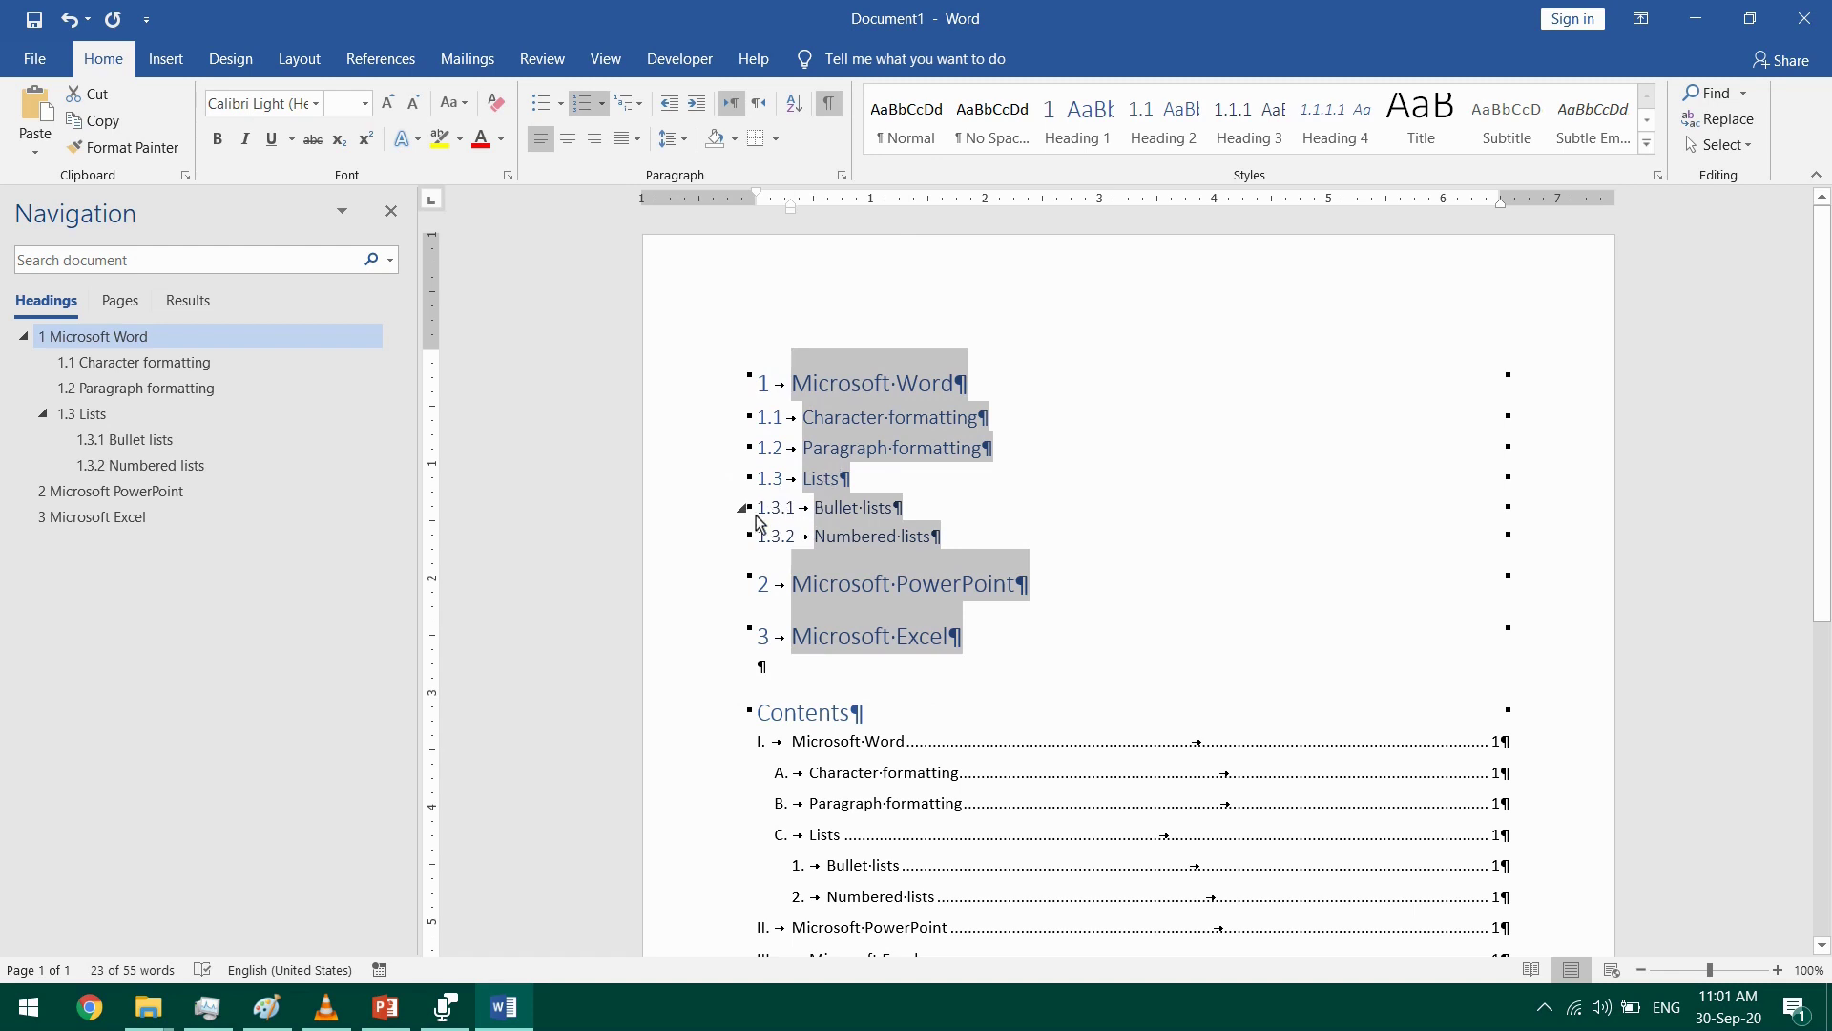
- Open the new multilevel list definition with its extended options and examine level 1's number alignment, scope of changes and linked style
left_click(648, 103)
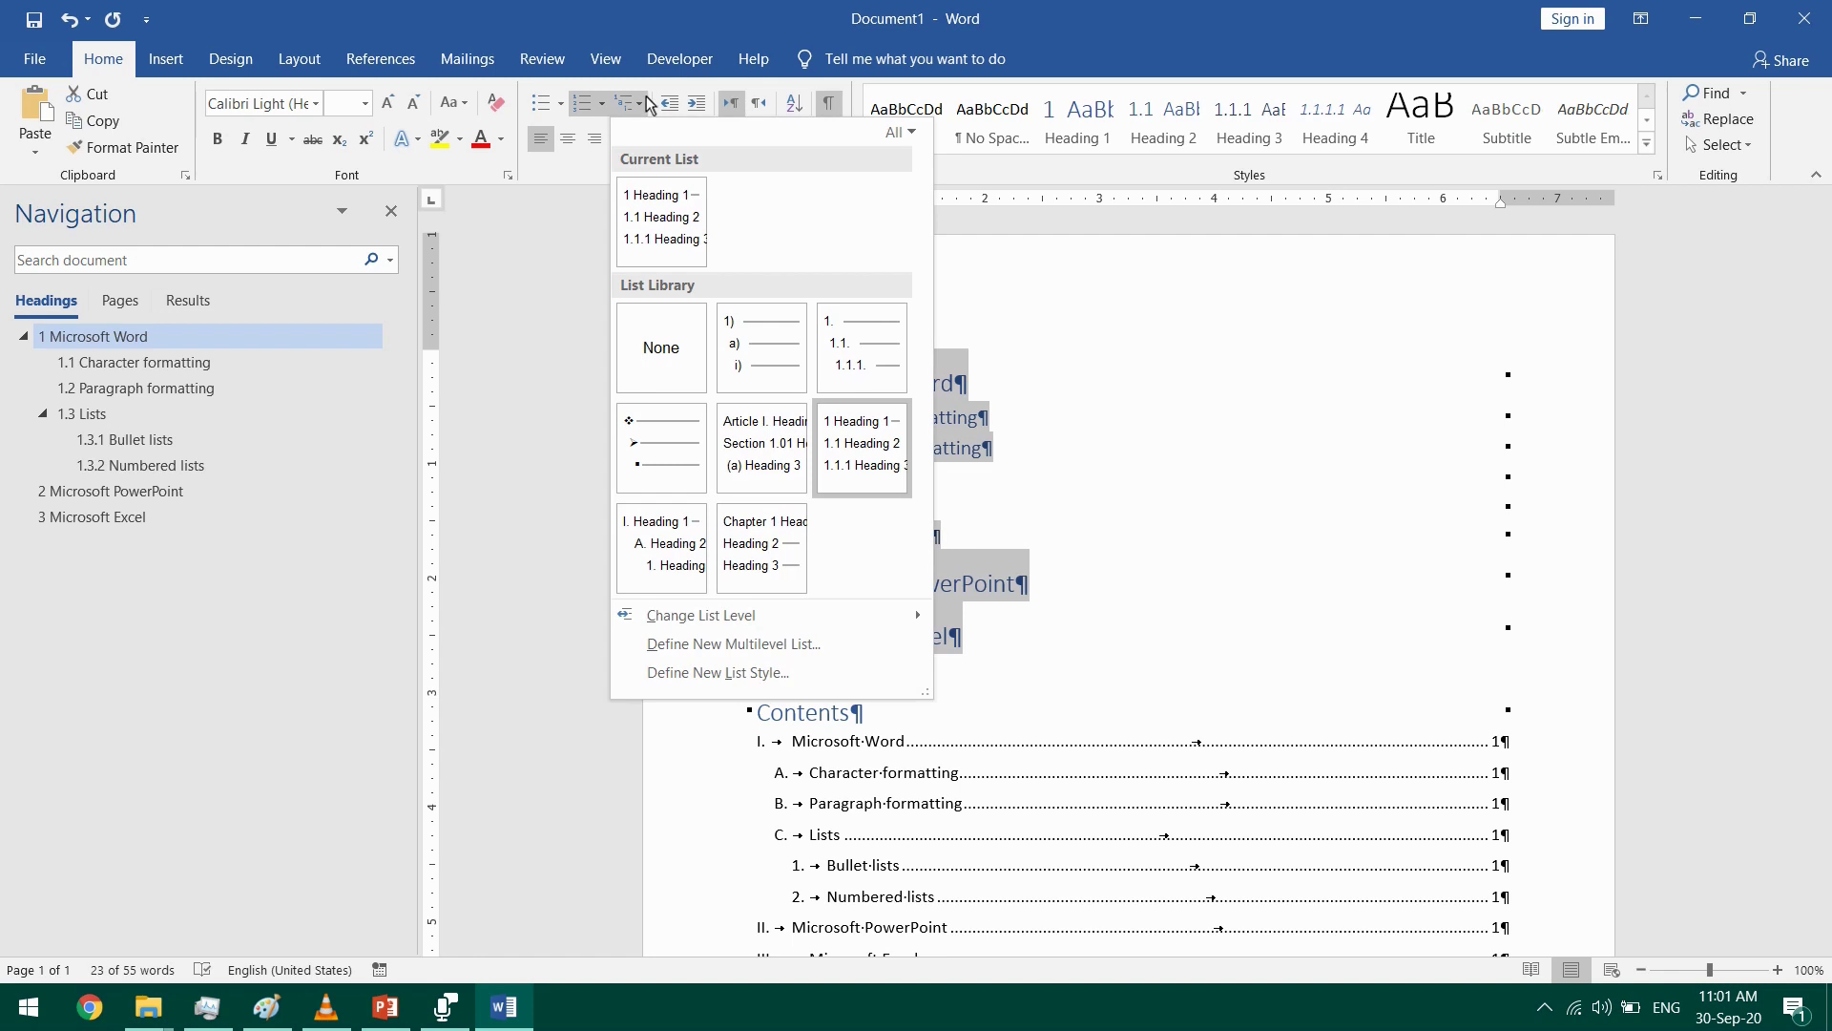
left_click(862, 645)
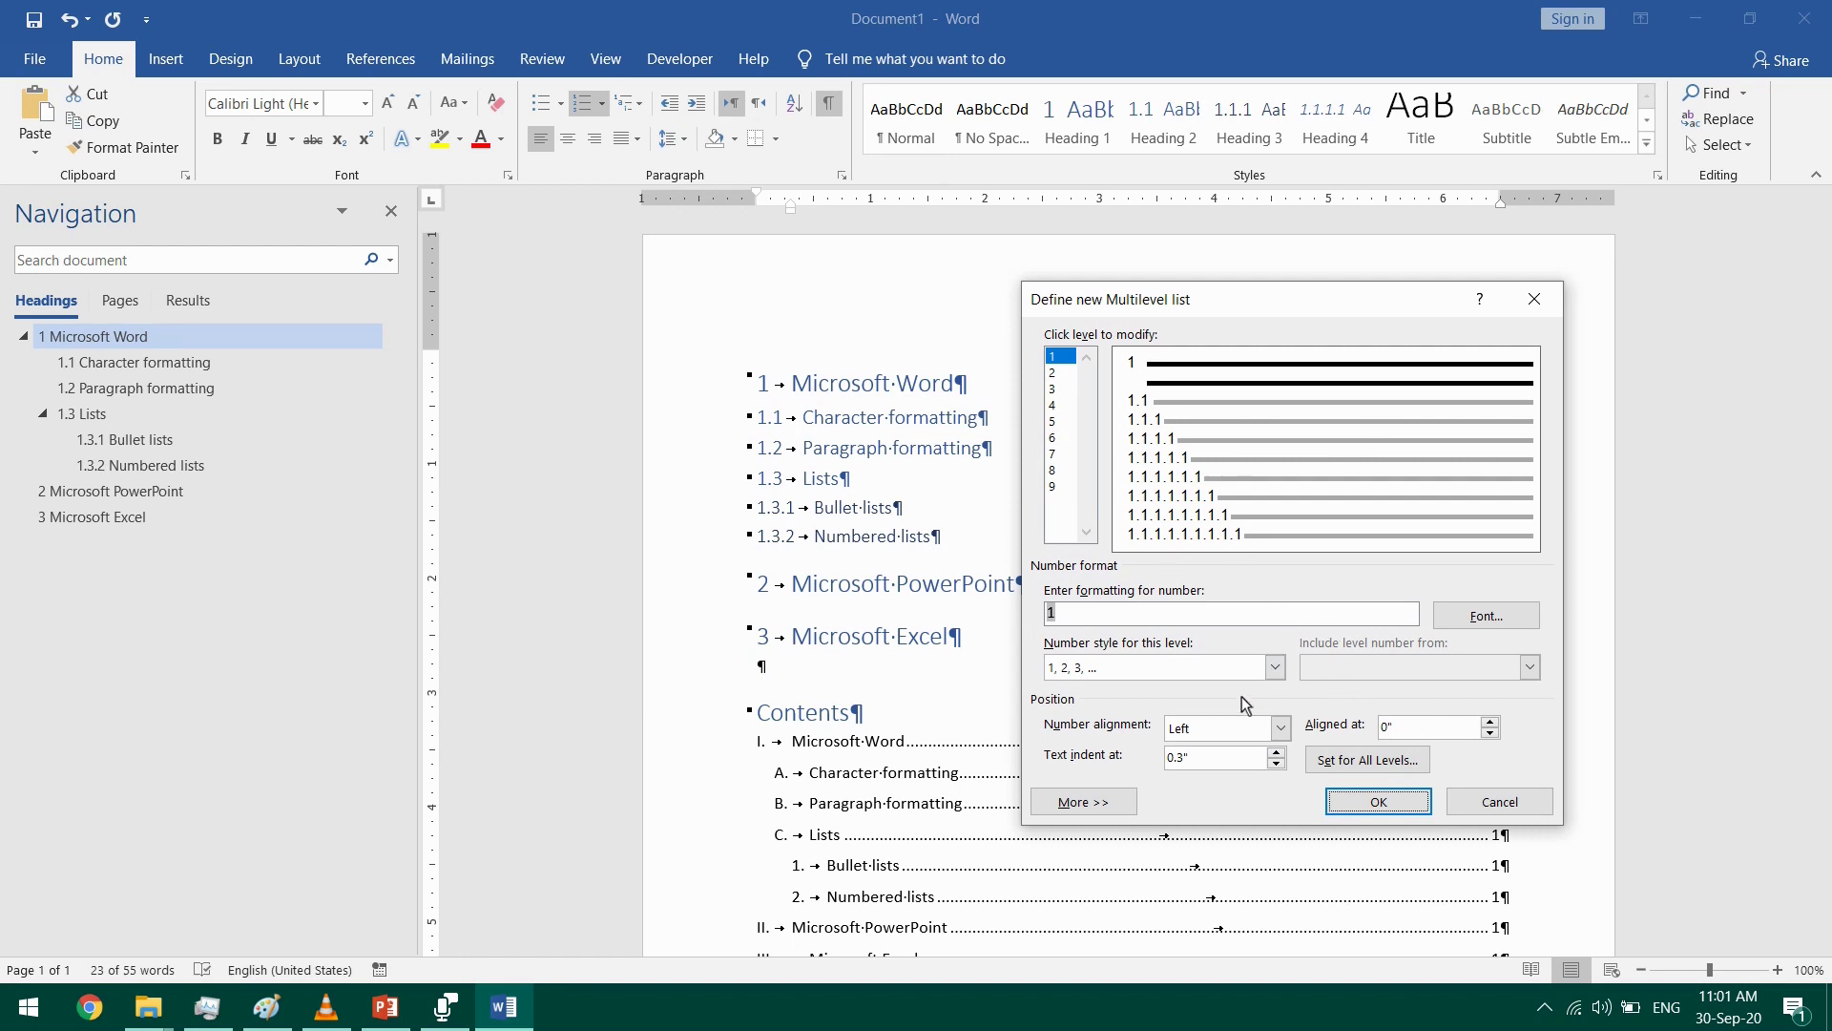
left_click(1212, 730)
left_click(1240, 733)
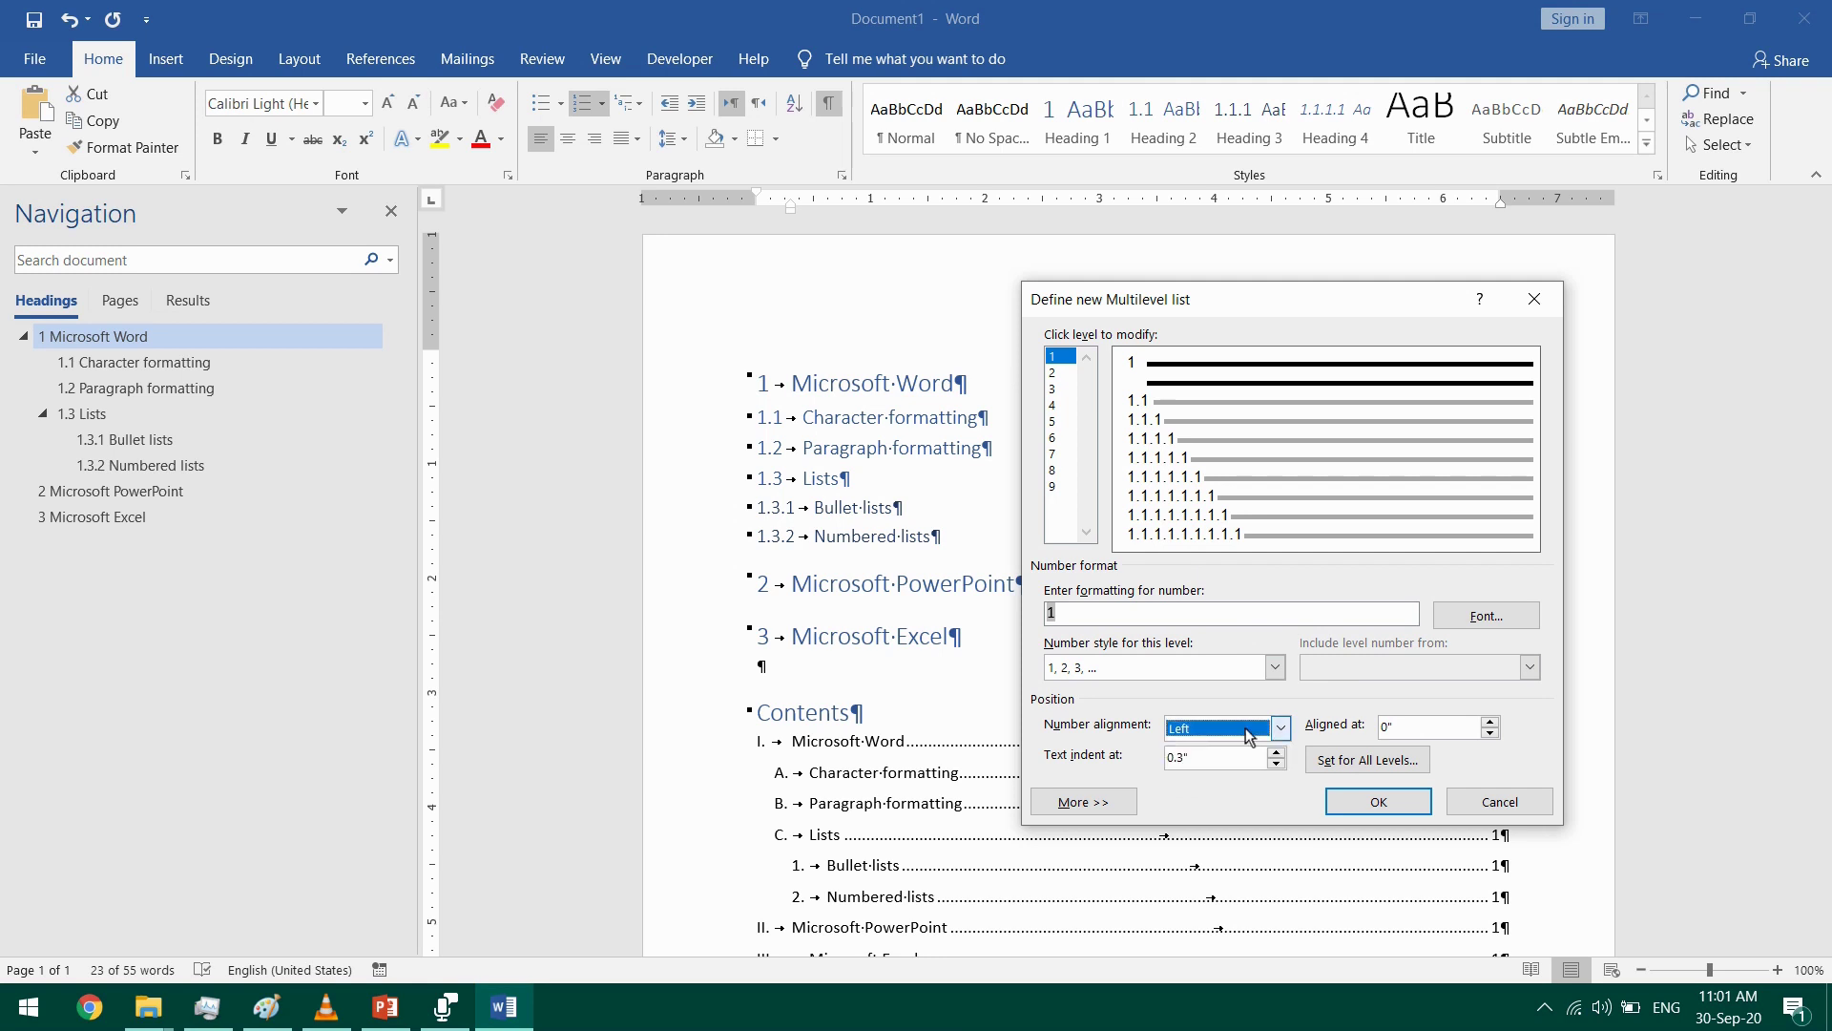
left_click(1126, 806)
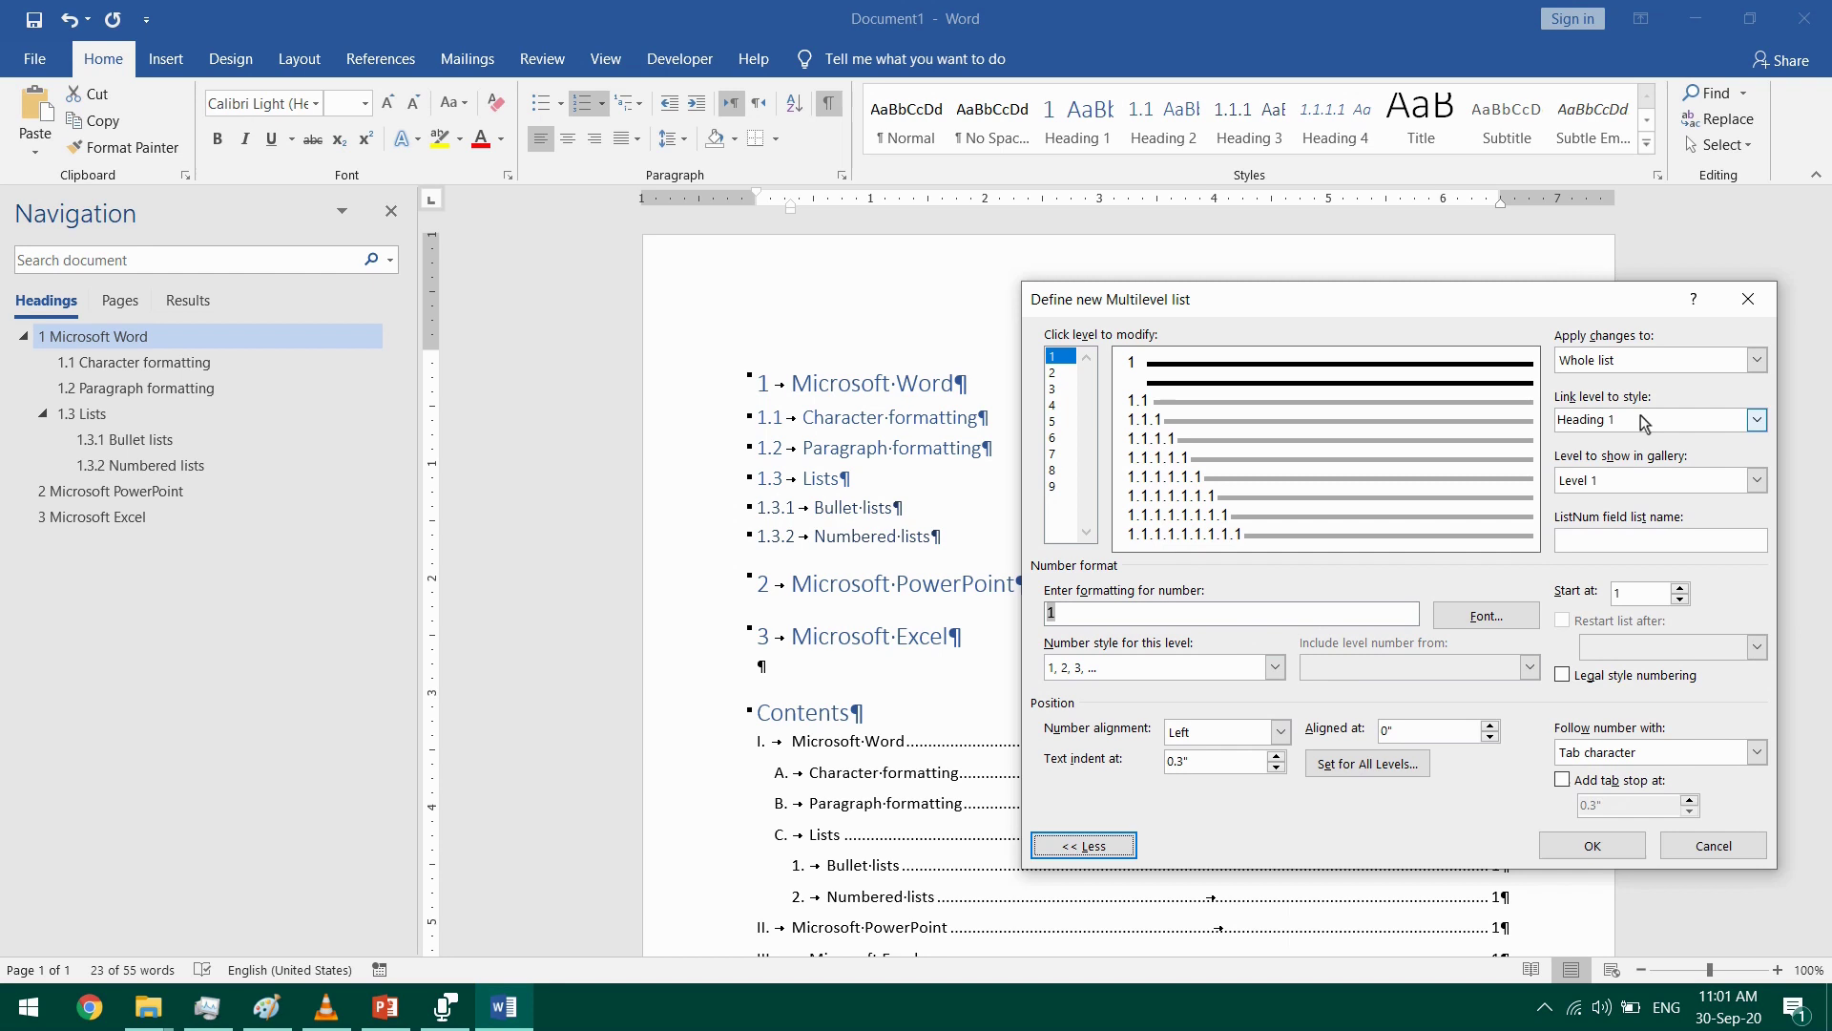
left_click(1633, 371)
left_click(1635, 371)
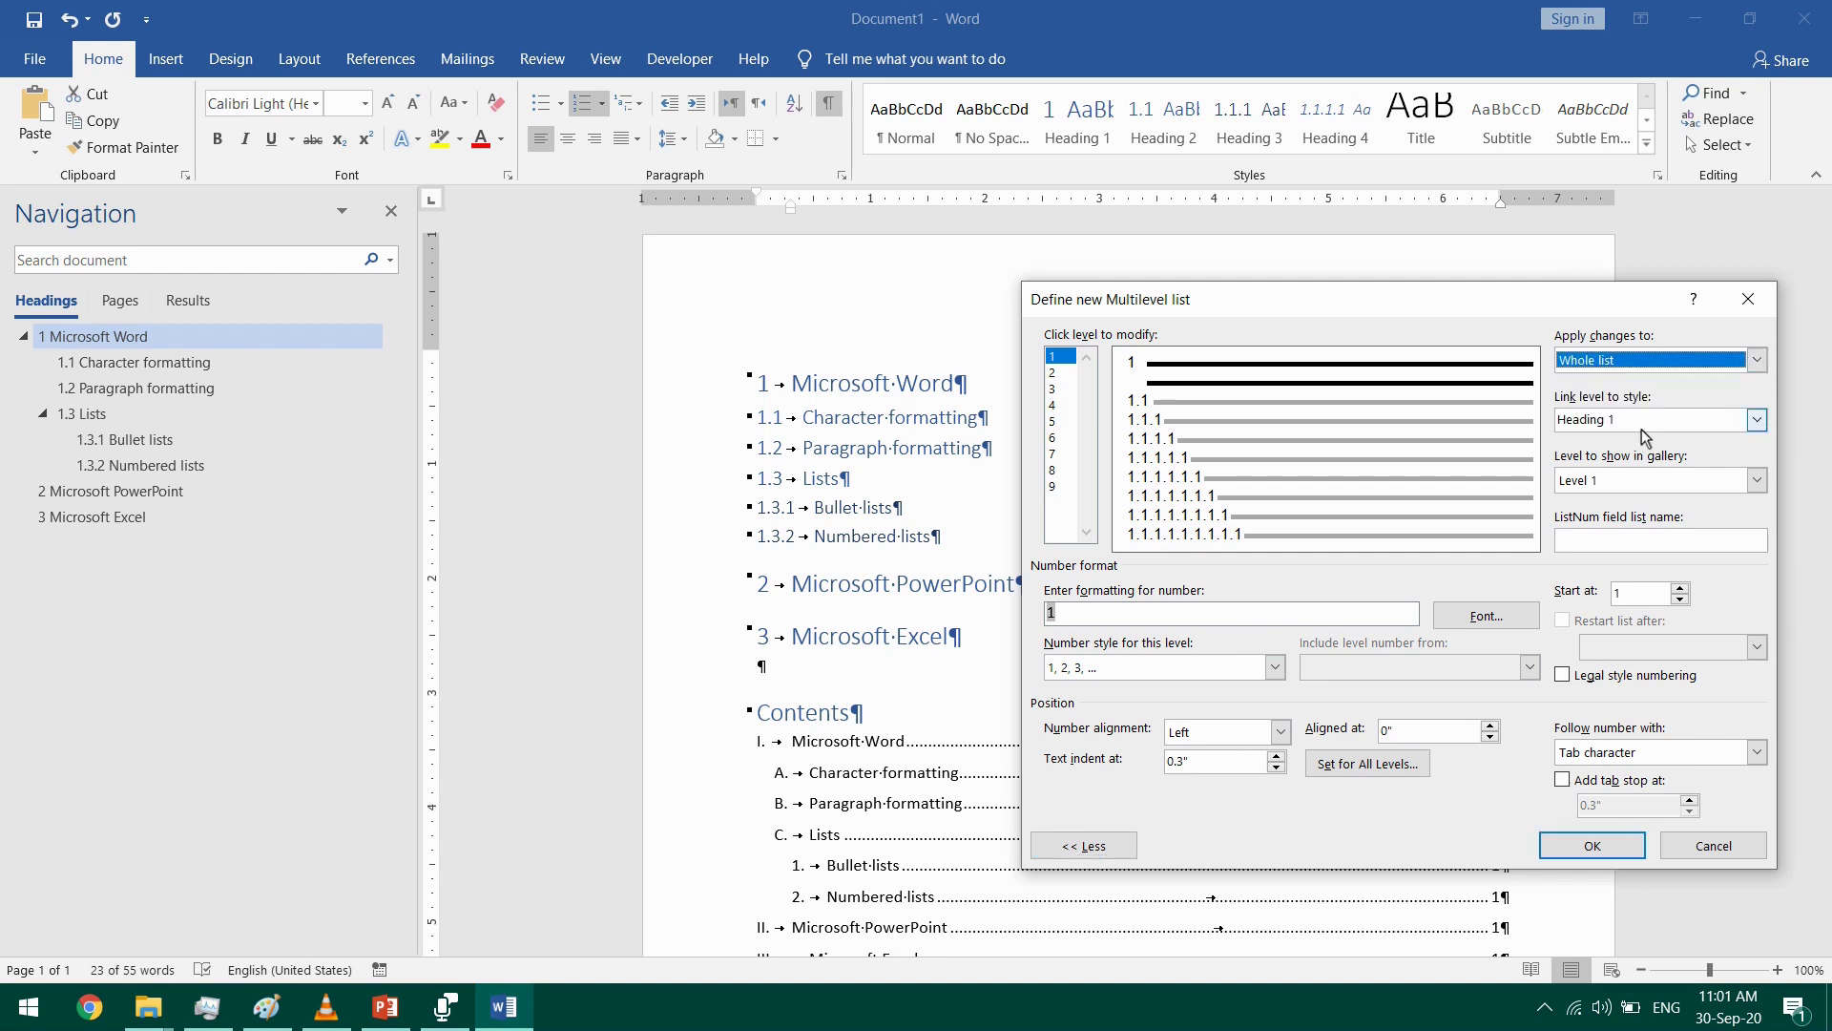
left_click(1718, 431)
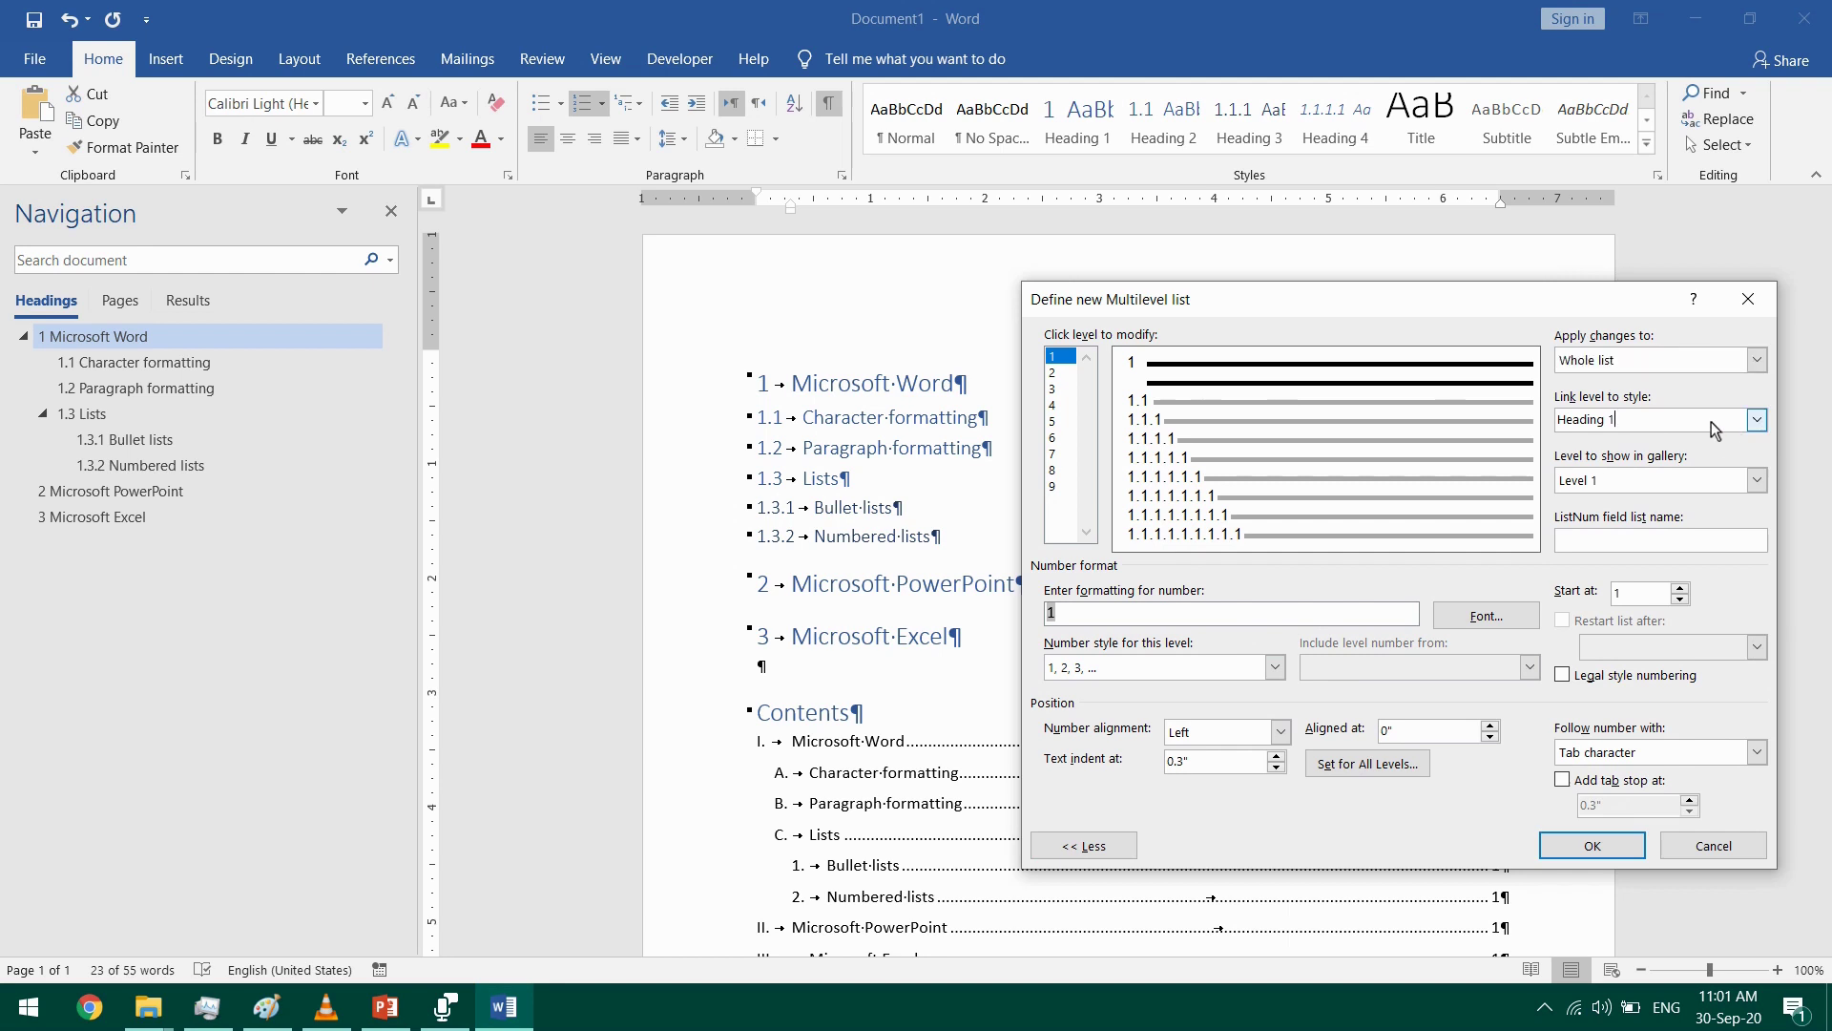
left_click(1757, 420)
left_click(1757, 424)
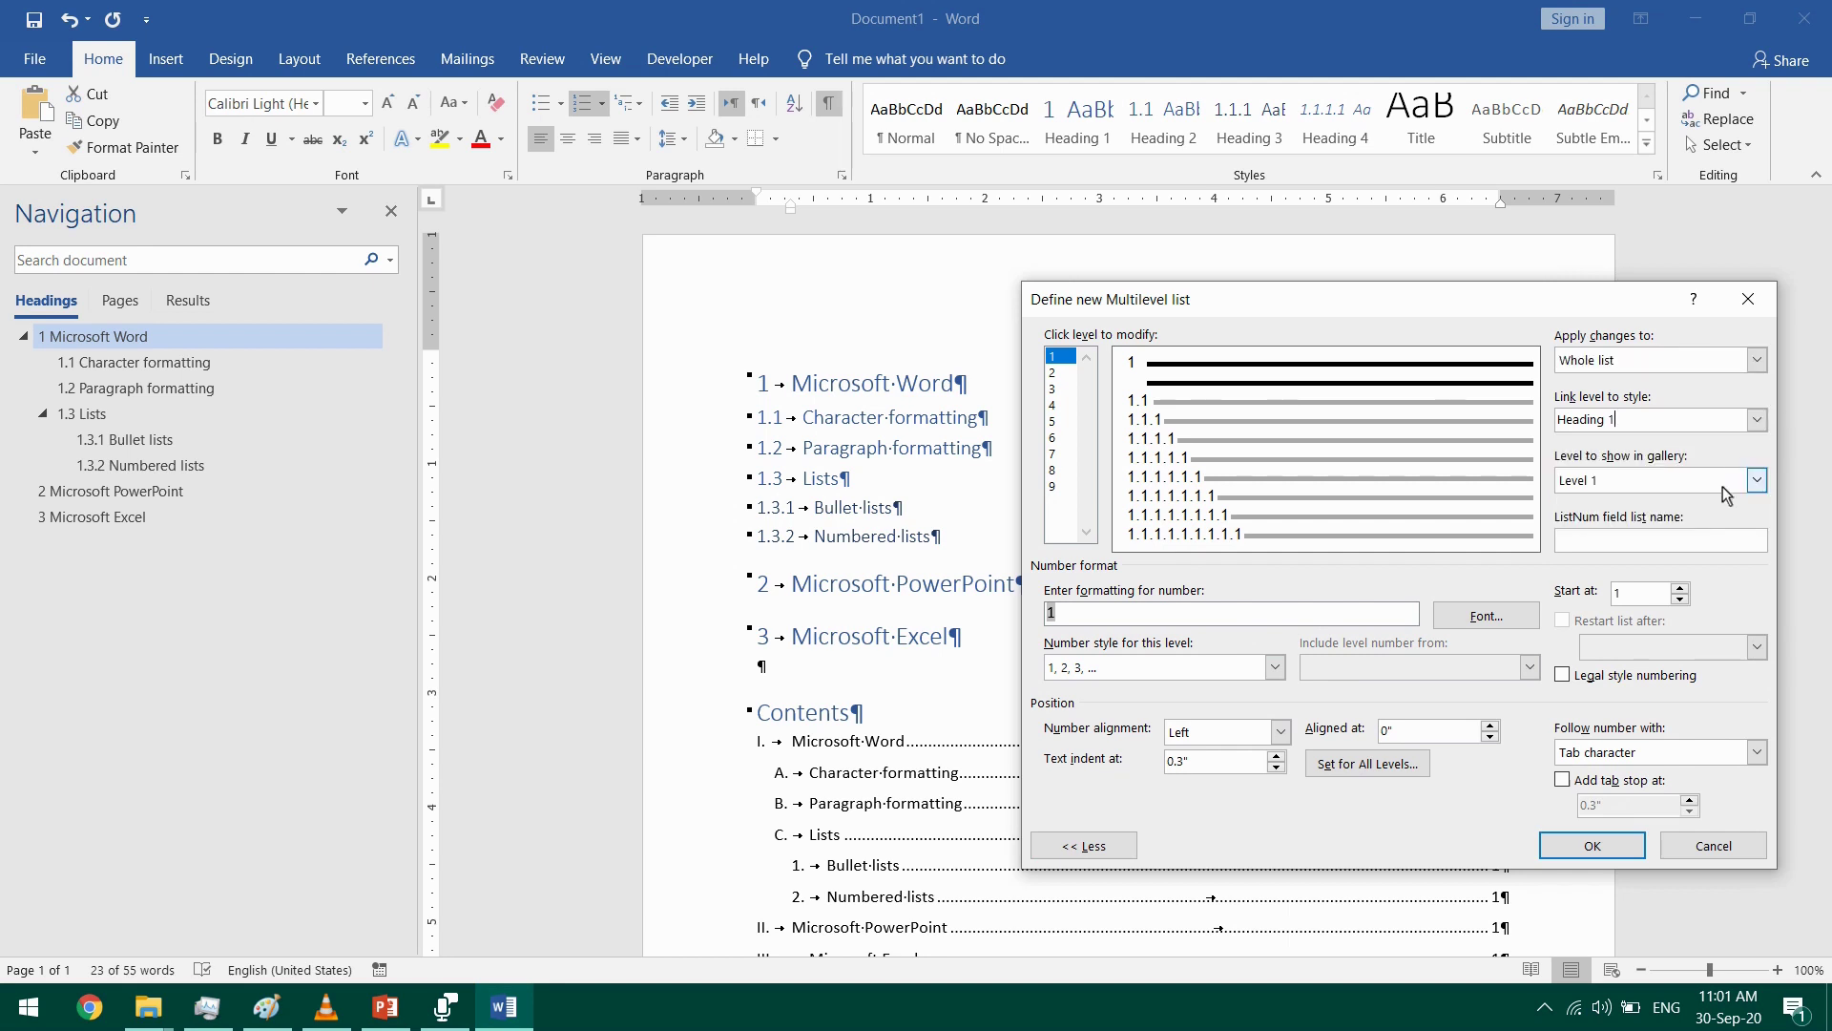